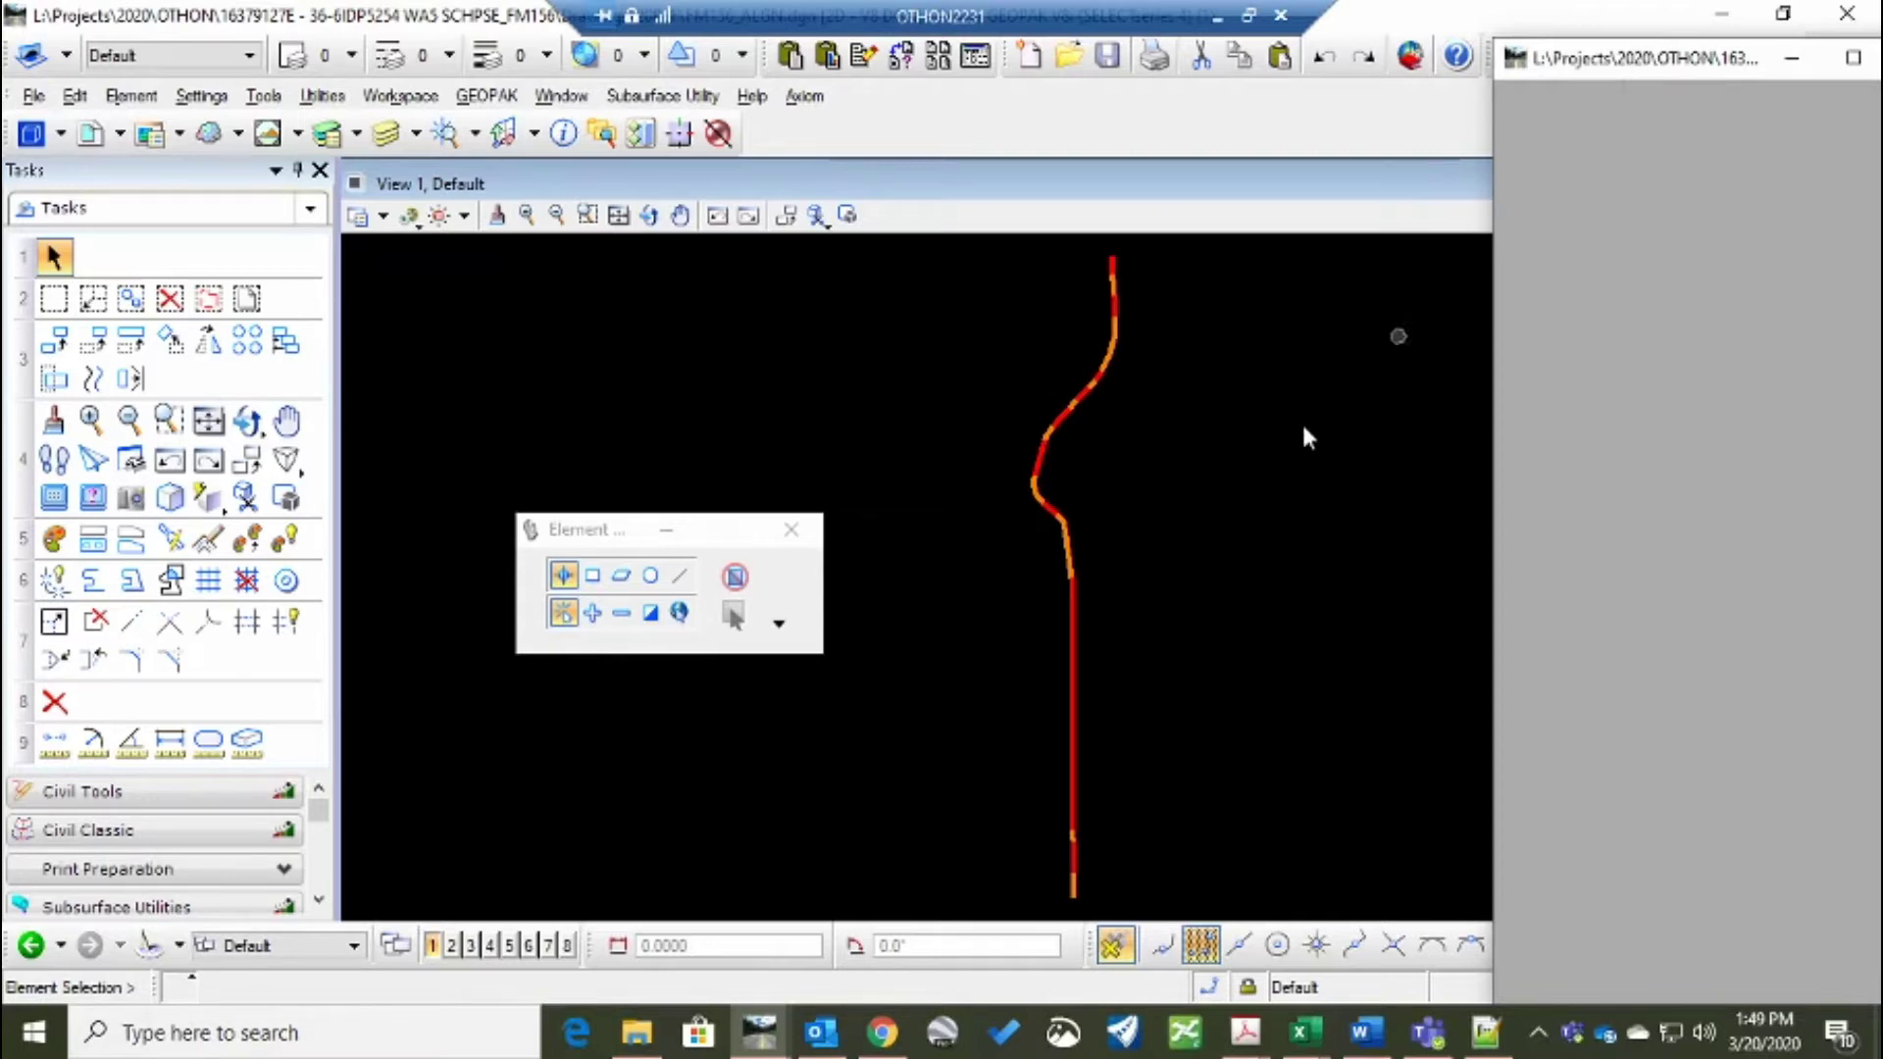
# Check the top alignment piece's level, then clear the selection
pyautogui.click(1114, 277)
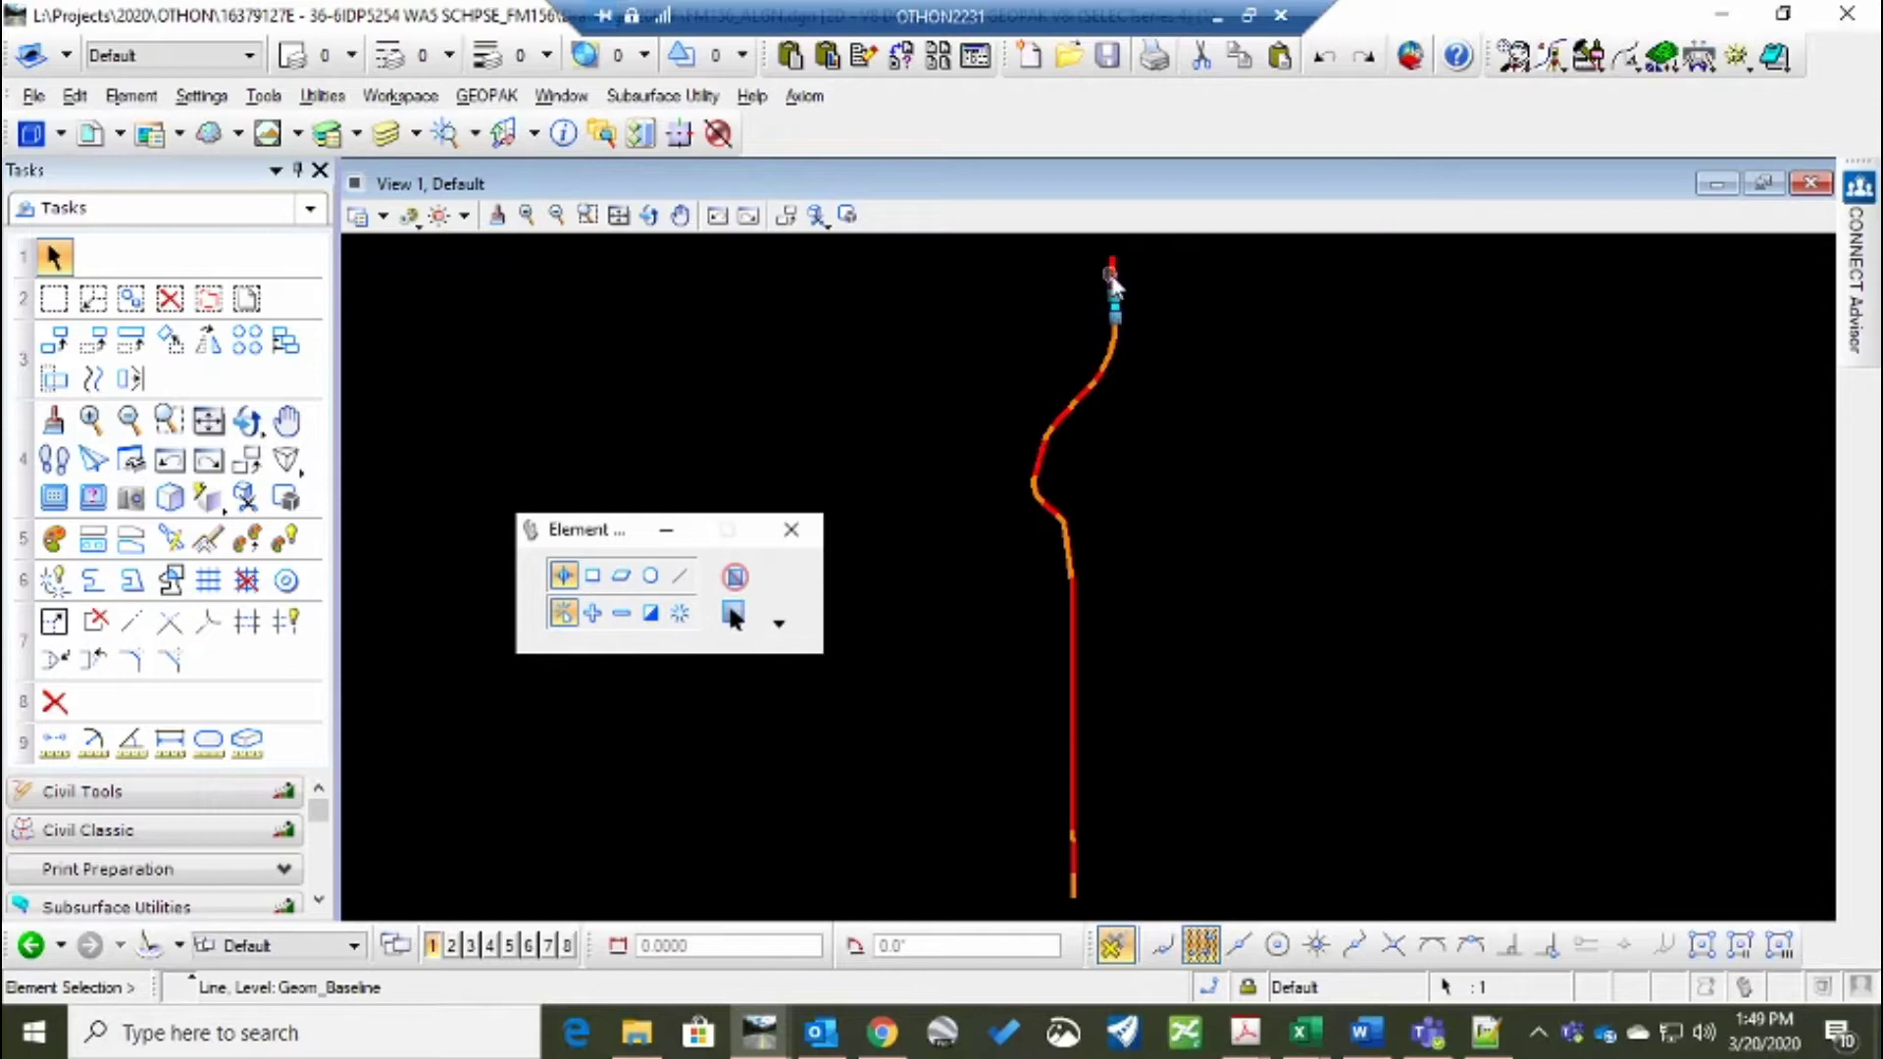
pyautogui.click(1221, 280)
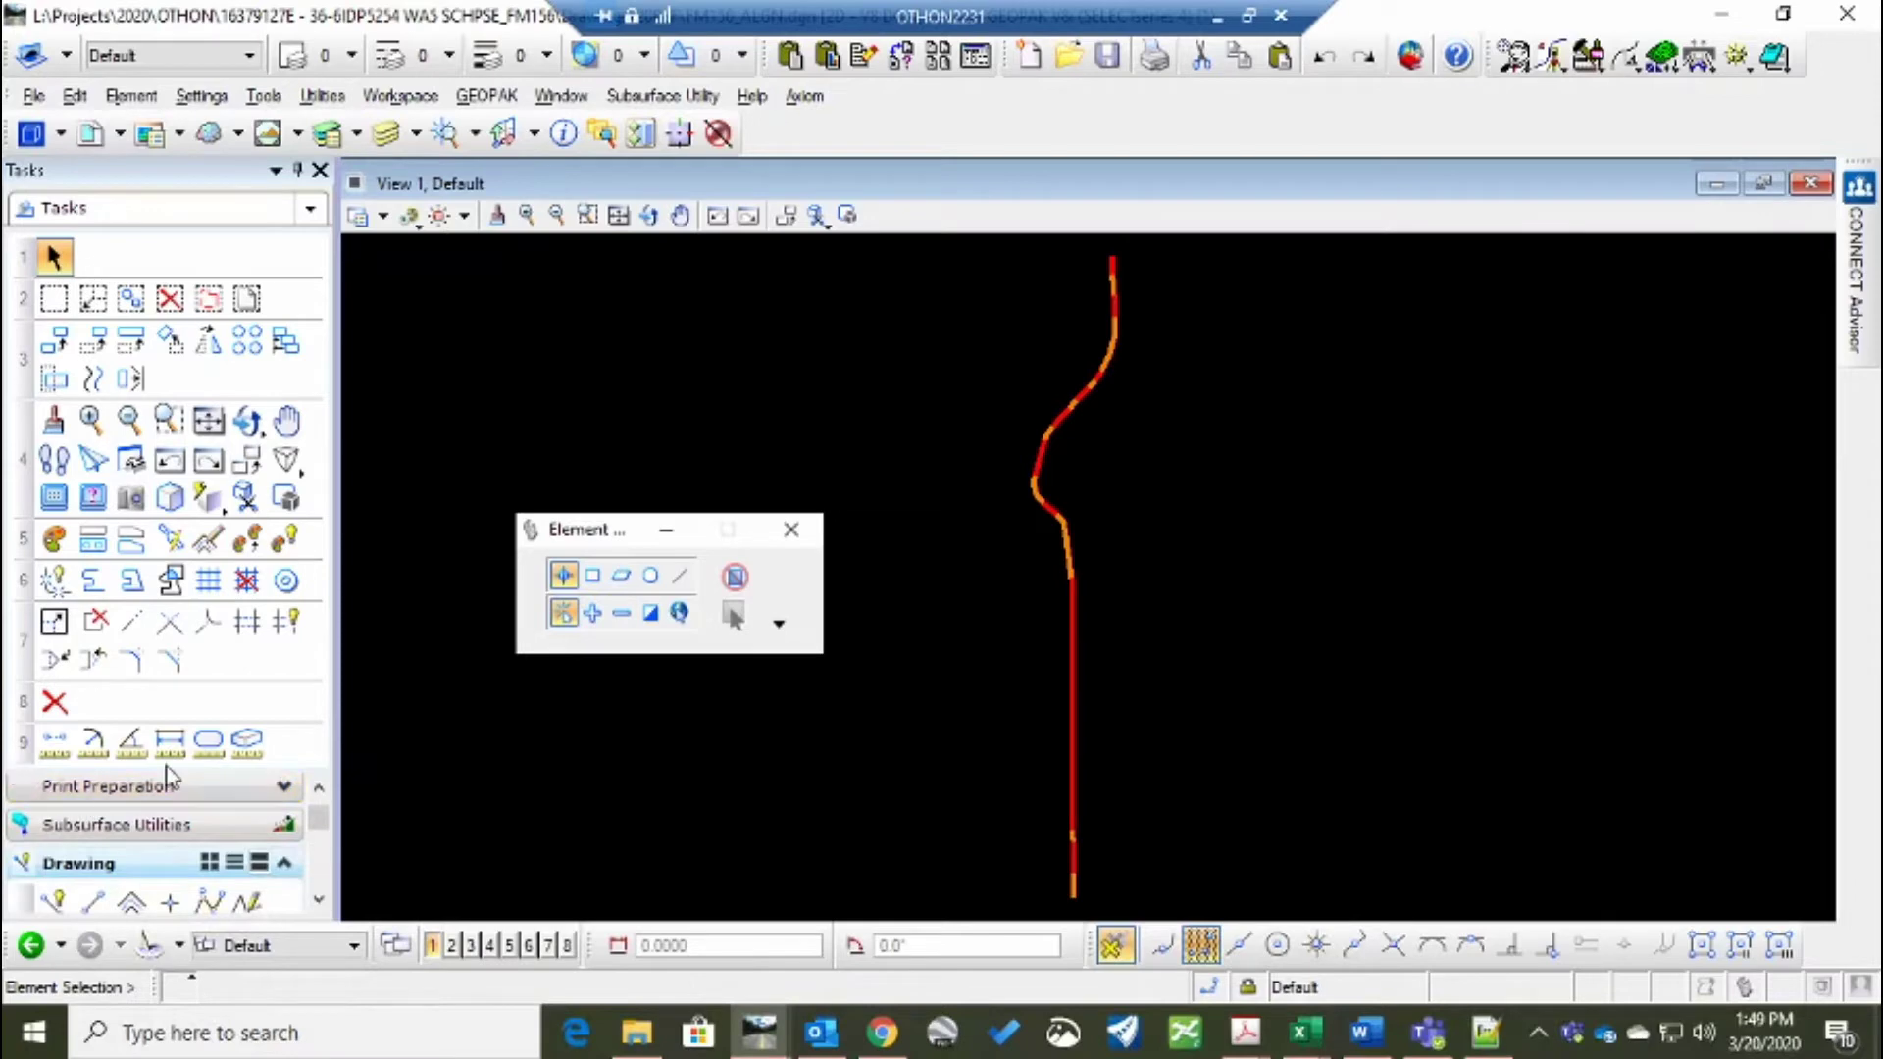
pyautogui.click(319, 900)
pyautogui.click(319, 899)
pyautogui.click(319, 899)
pyautogui.click(319, 900)
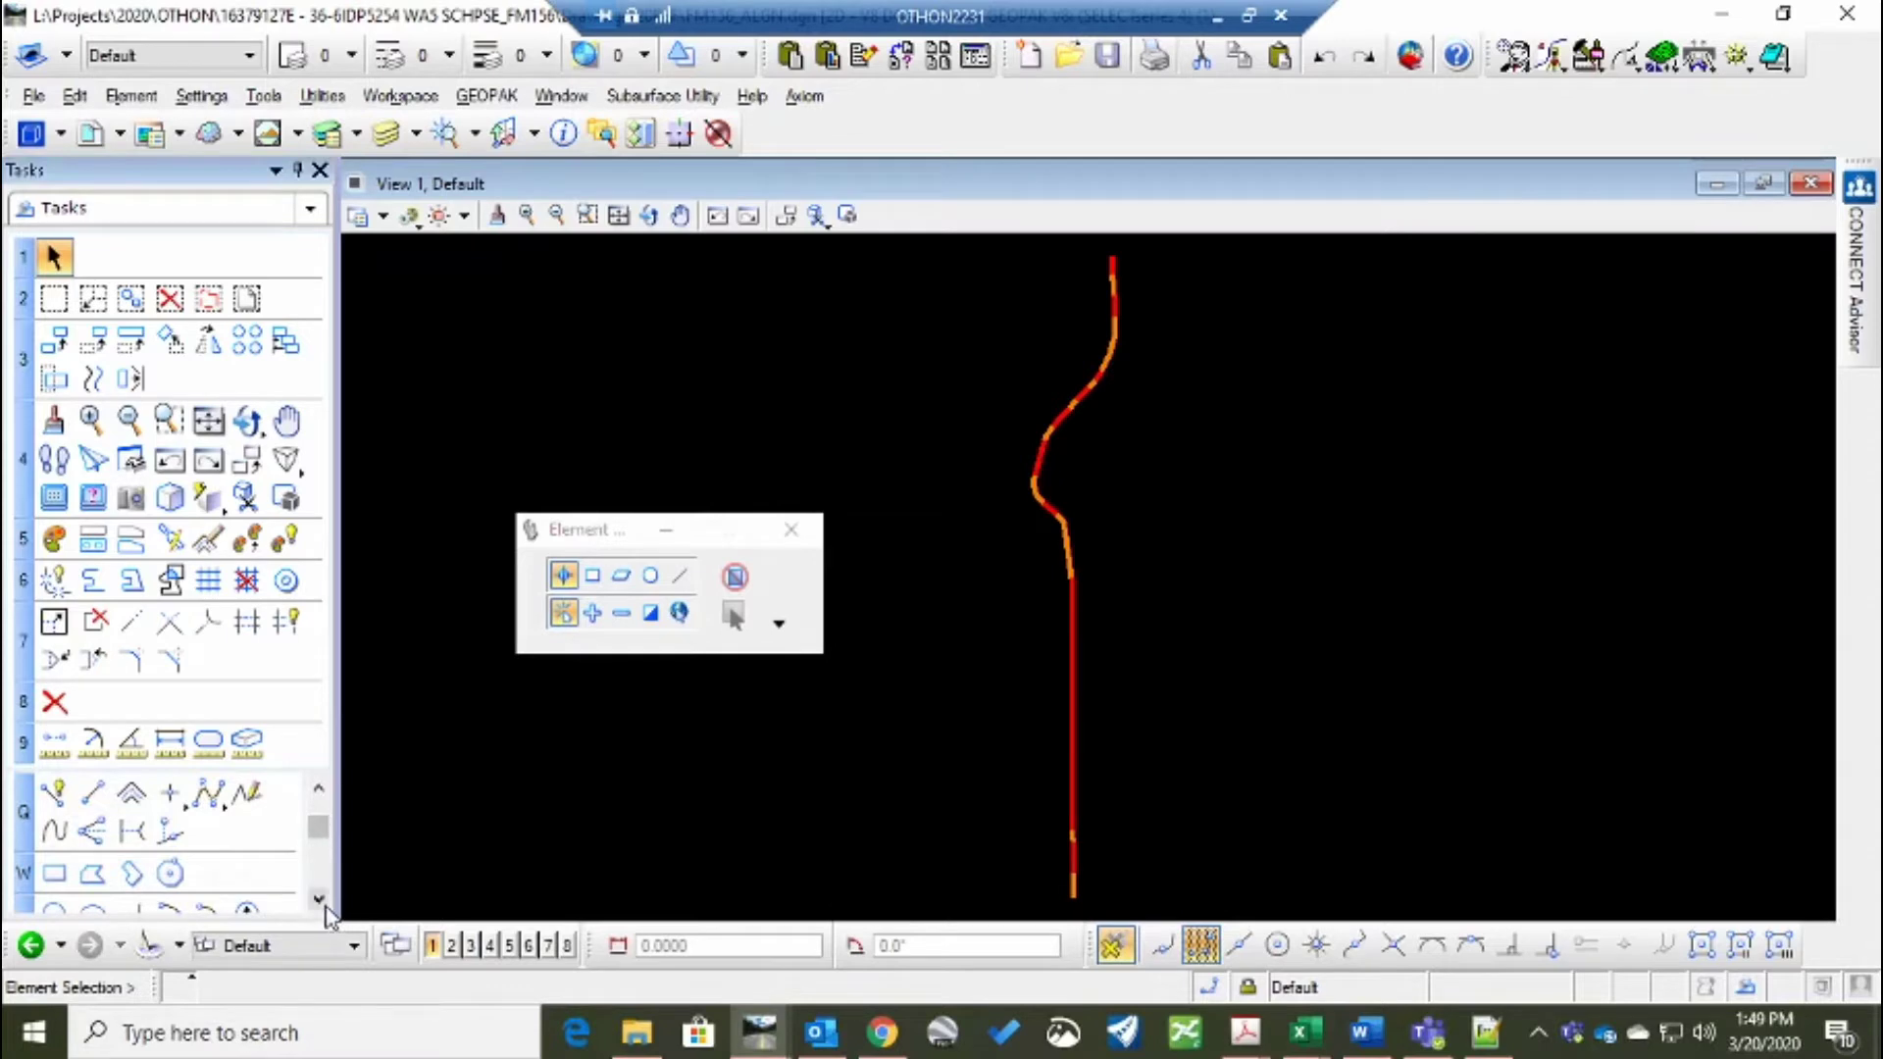
# Join the alignment pieces with Create Complex Chain, Automatic method, max gap 0.0100
pyautogui.scroll(-5, 325, 910)
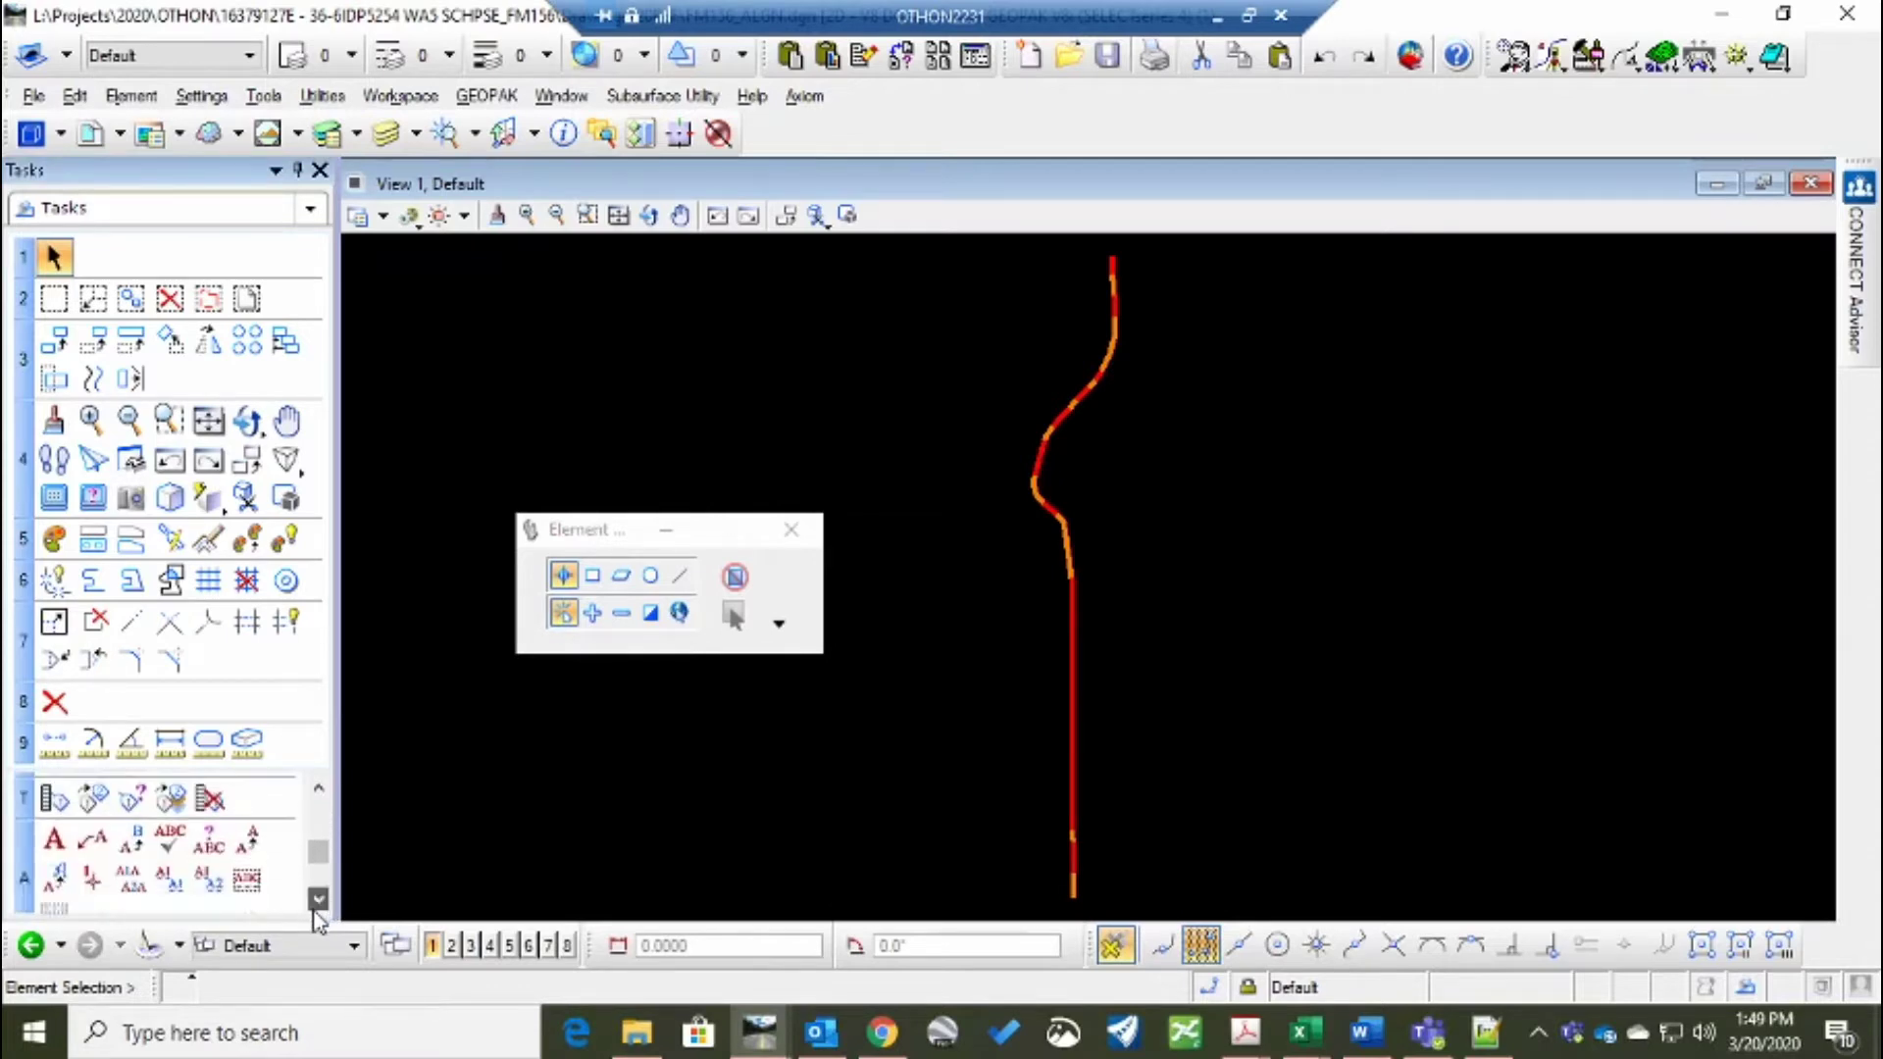
pyautogui.scroll(-1, 318, 892)
pyautogui.scroll(2, 318, 857)
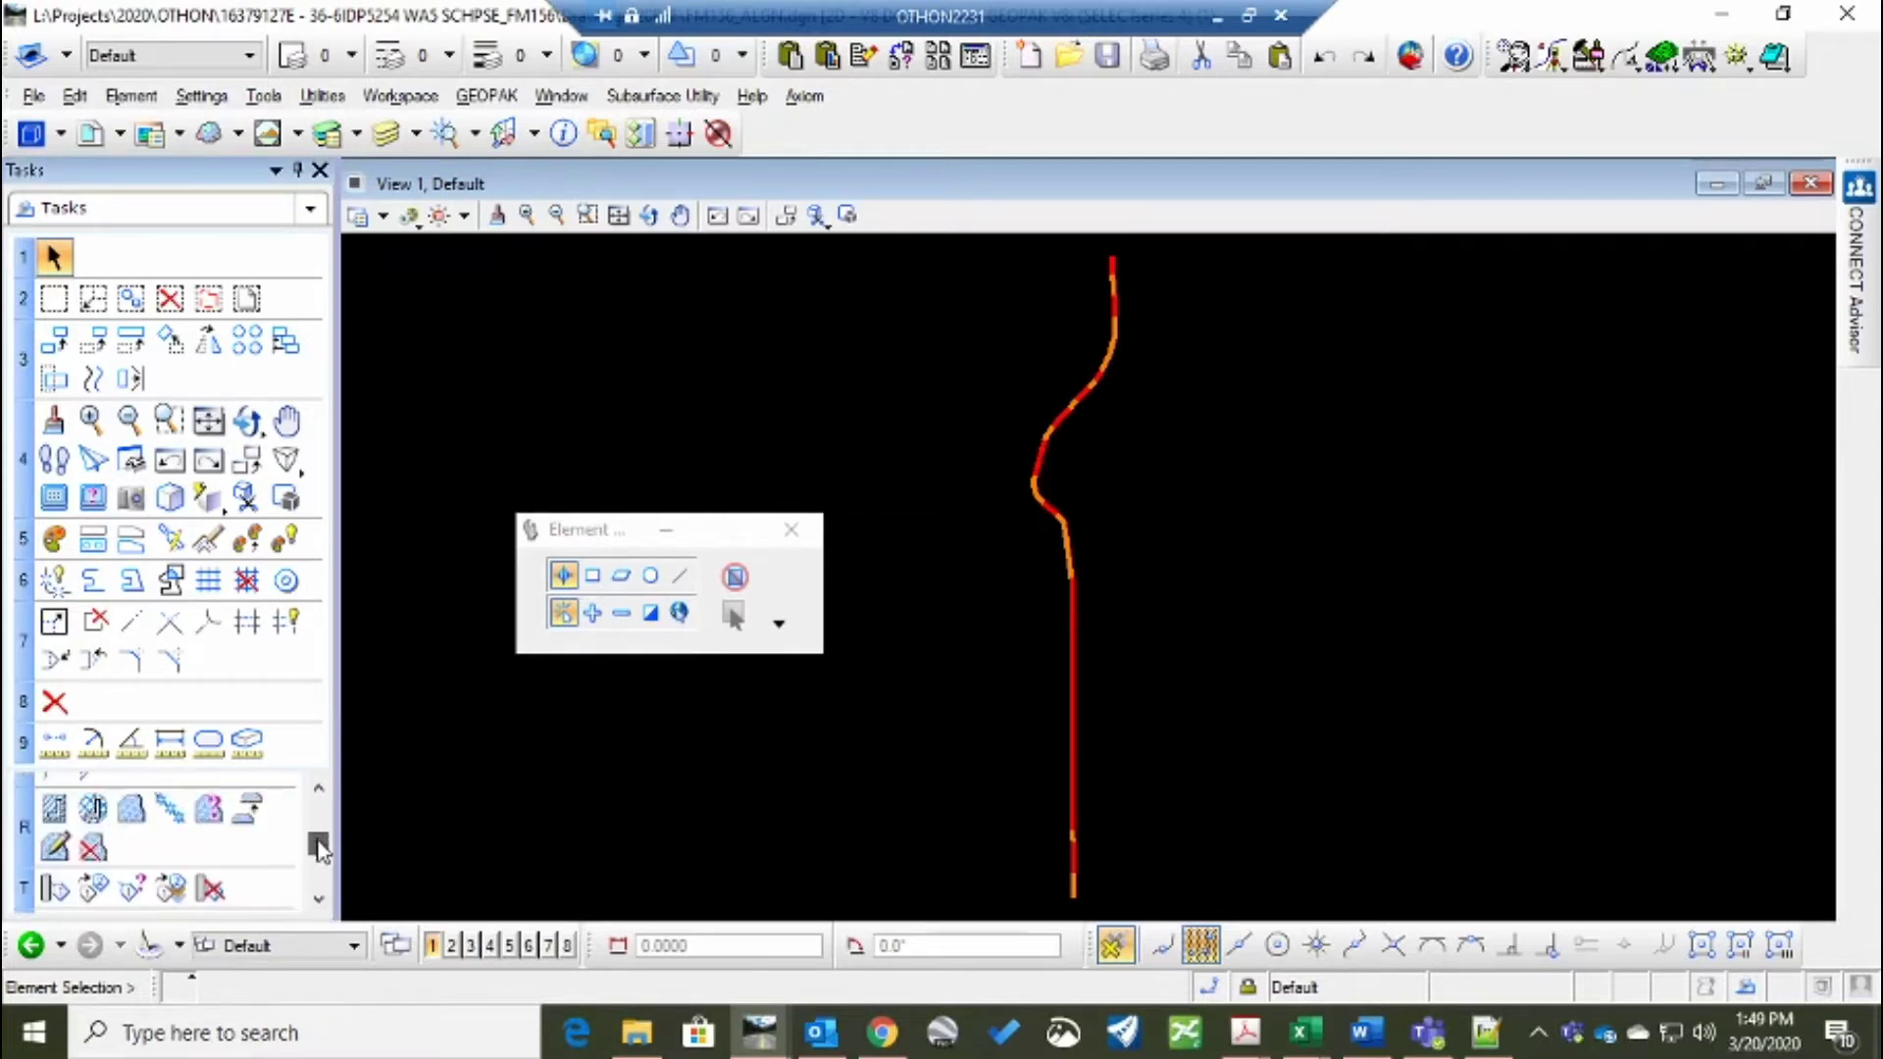
pyautogui.click(93, 585)
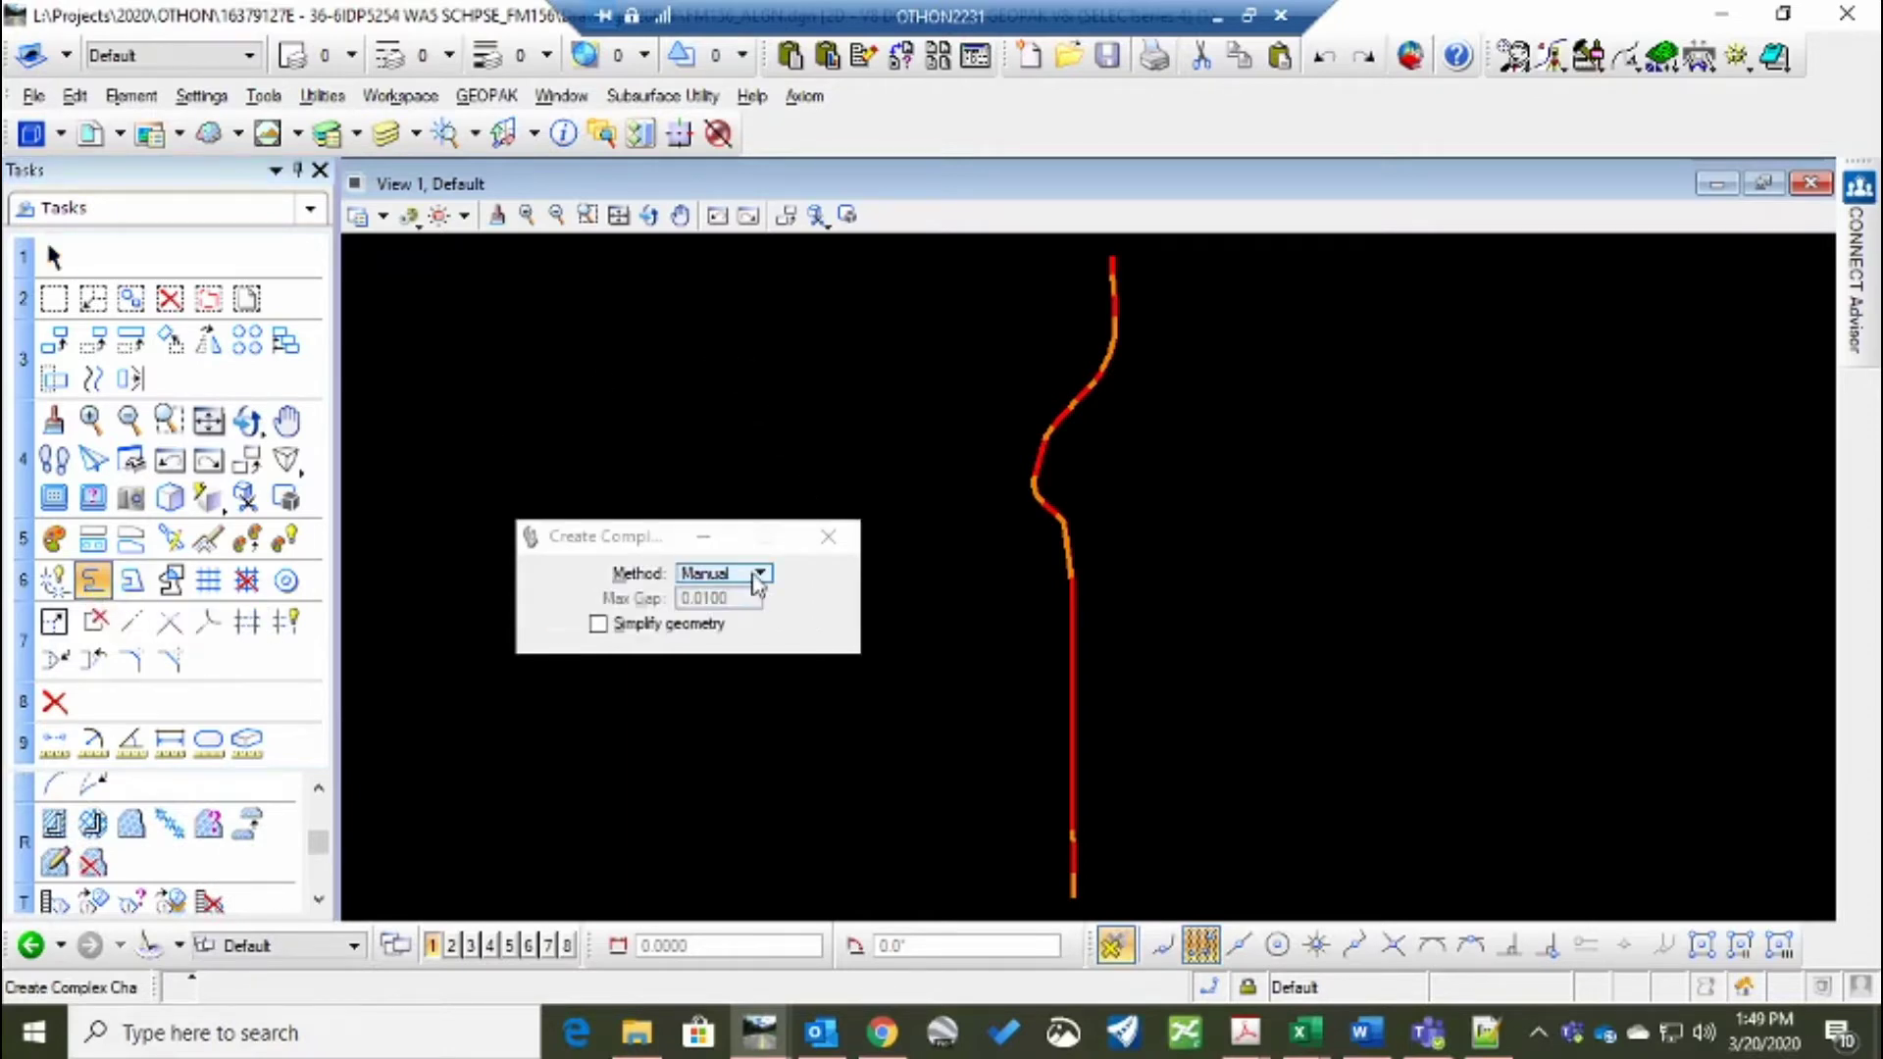
pyautogui.click(765, 575)
pyautogui.click(774, 595)
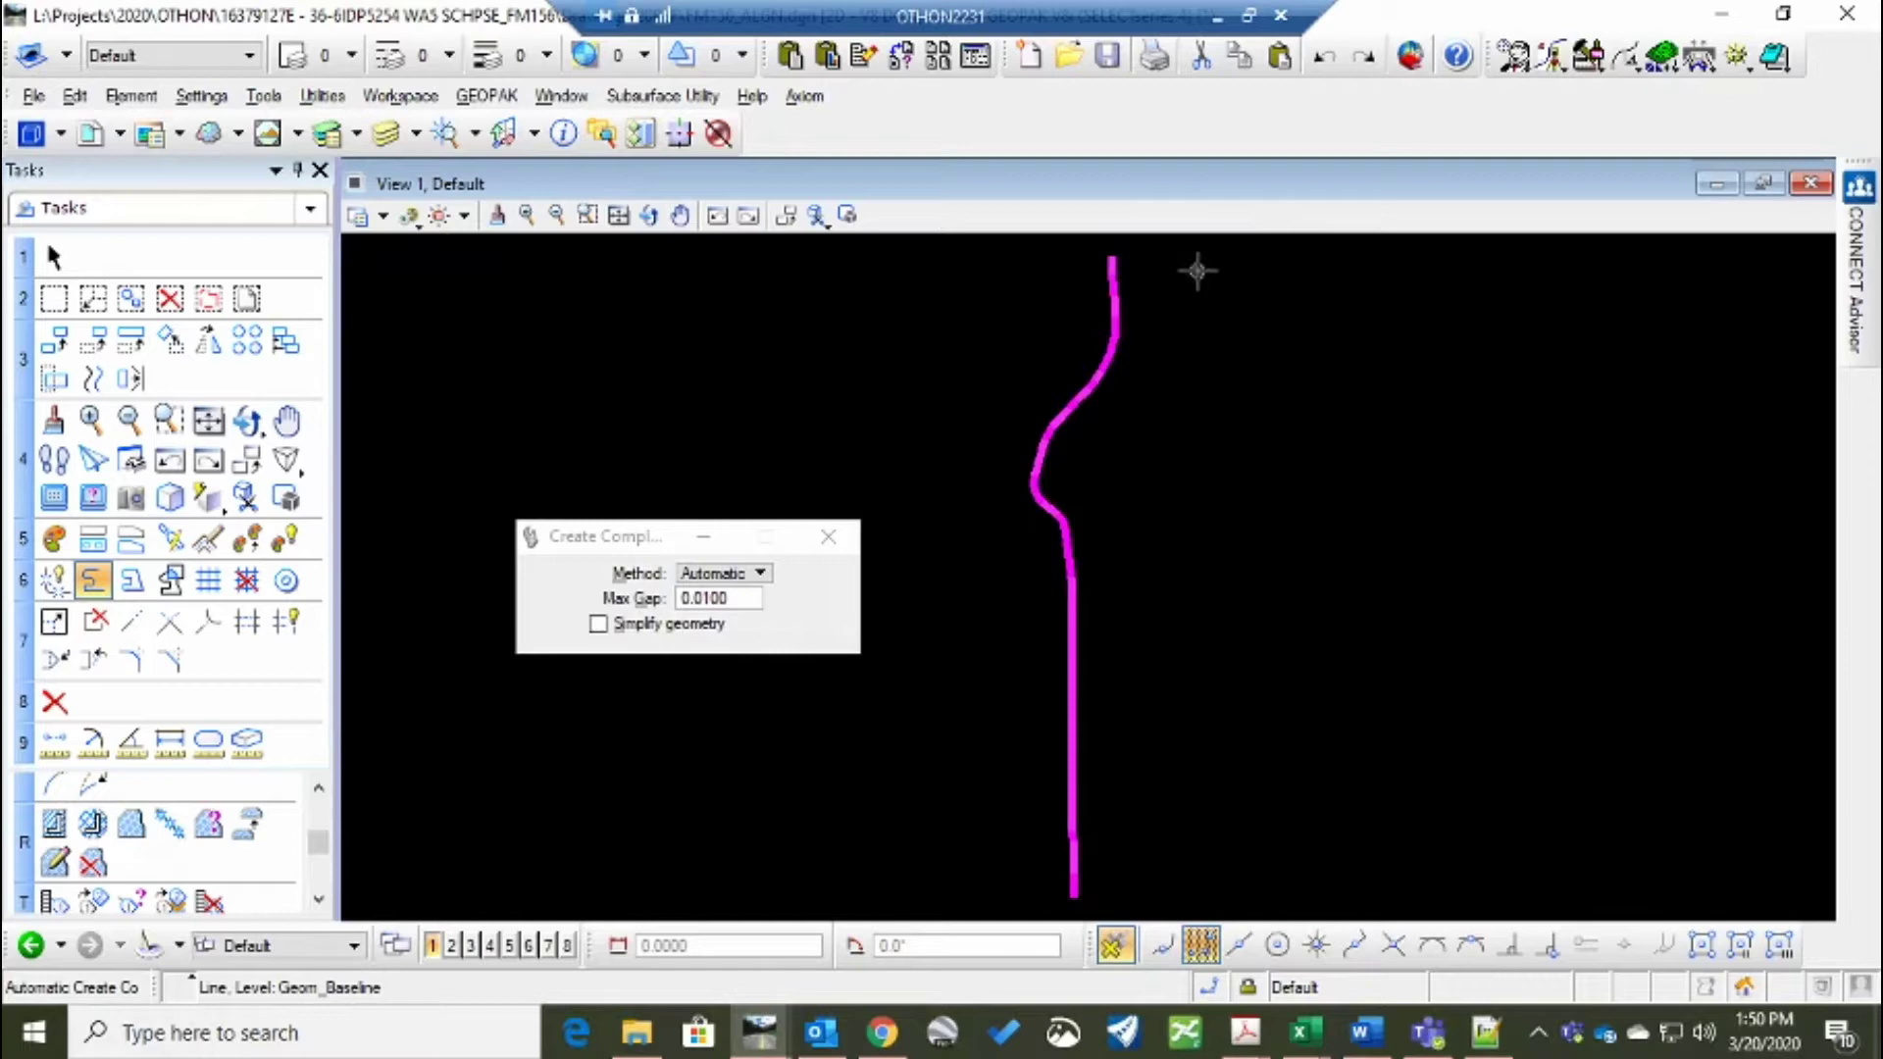
pyautogui.click(1198, 271)
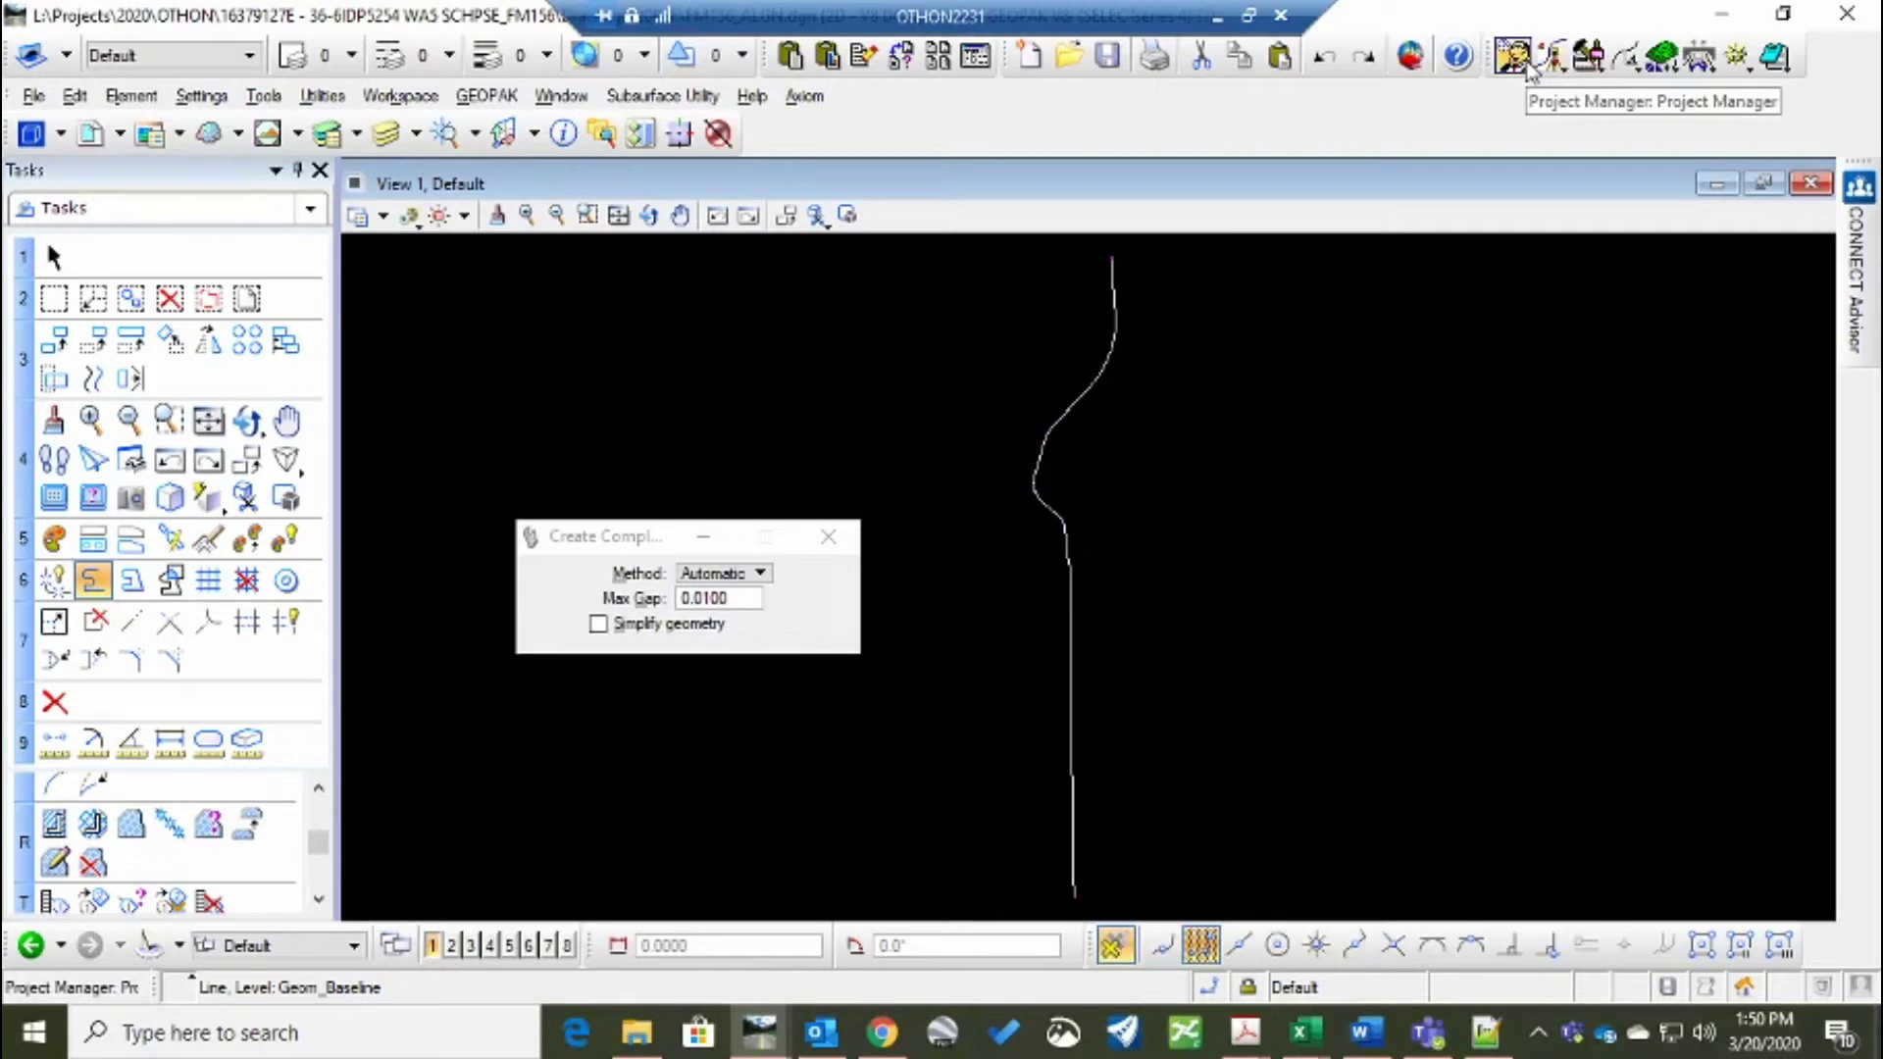
# Open FM 156.prj as its user in Project Manager and minimize the Road Project window
pyautogui.click(1527, 65)
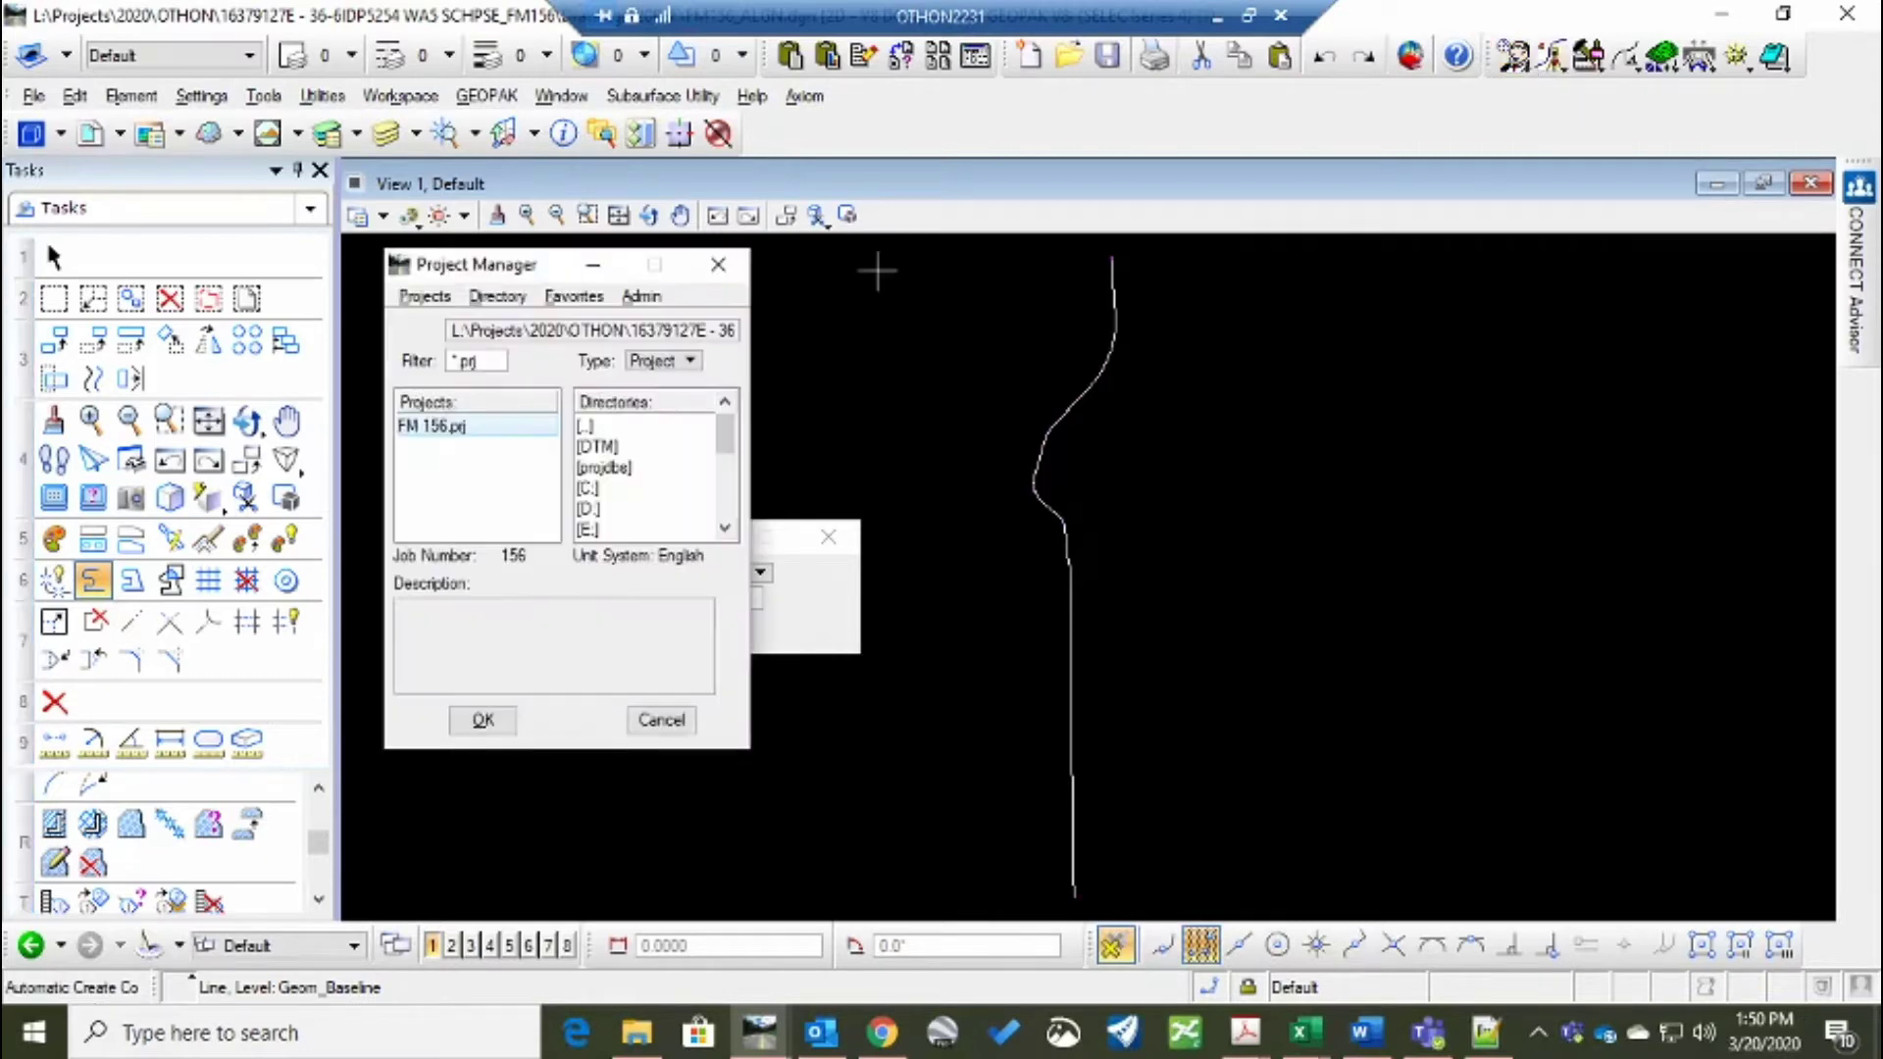
pyautogui.doubleClick(461, 431)
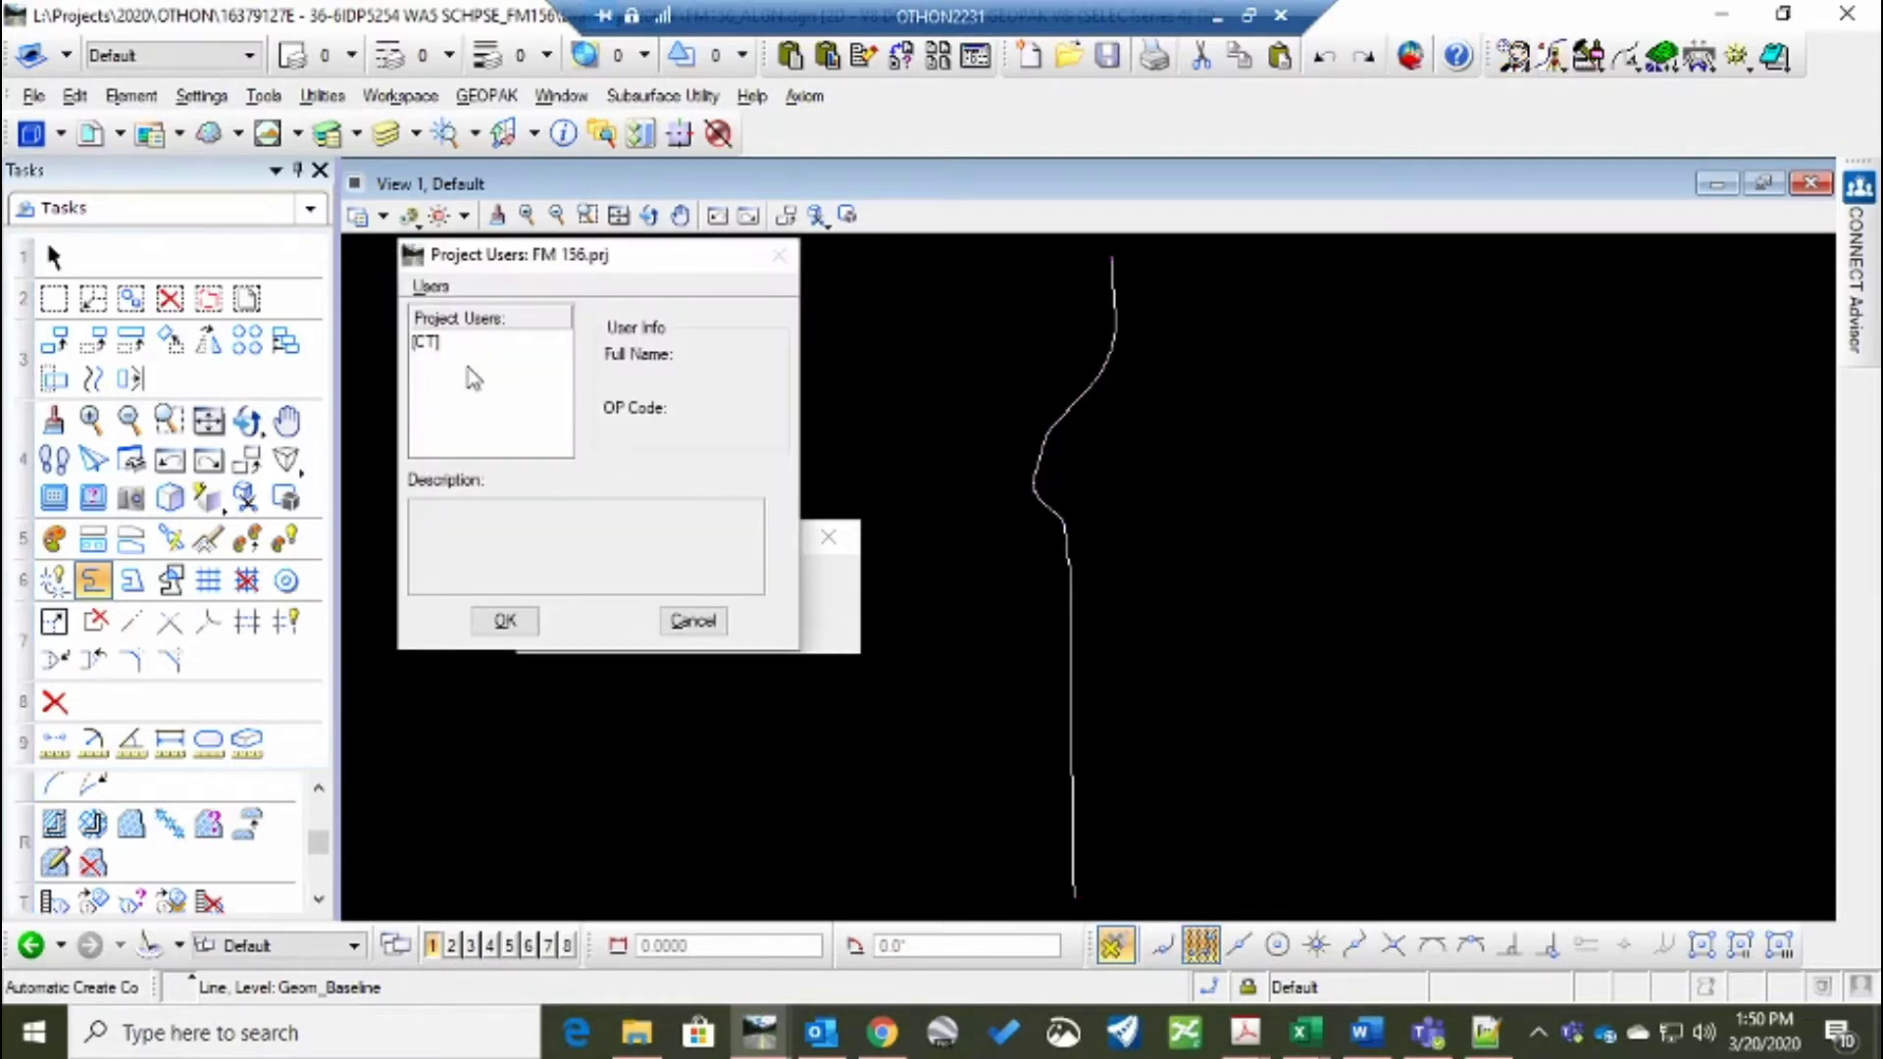
pyautogui.doubleClick(443, 344)
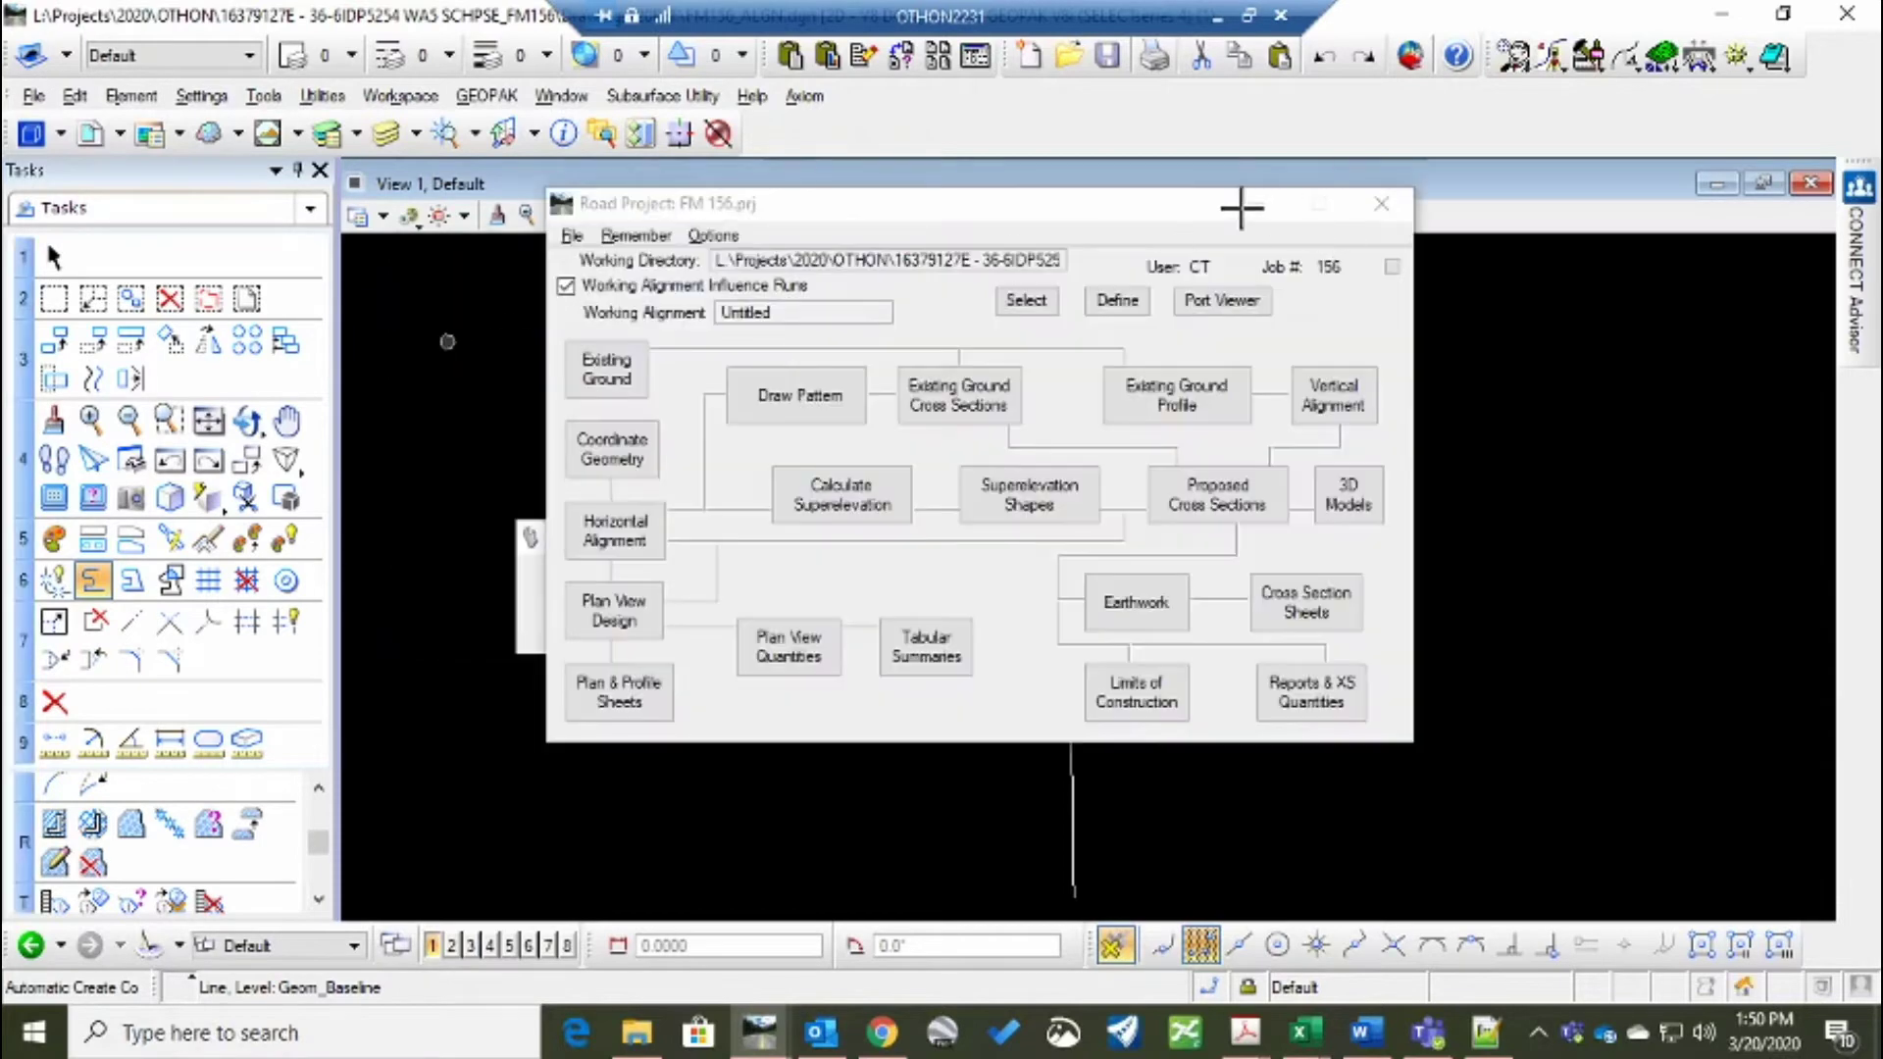
pyautogui.click(1255, 204)
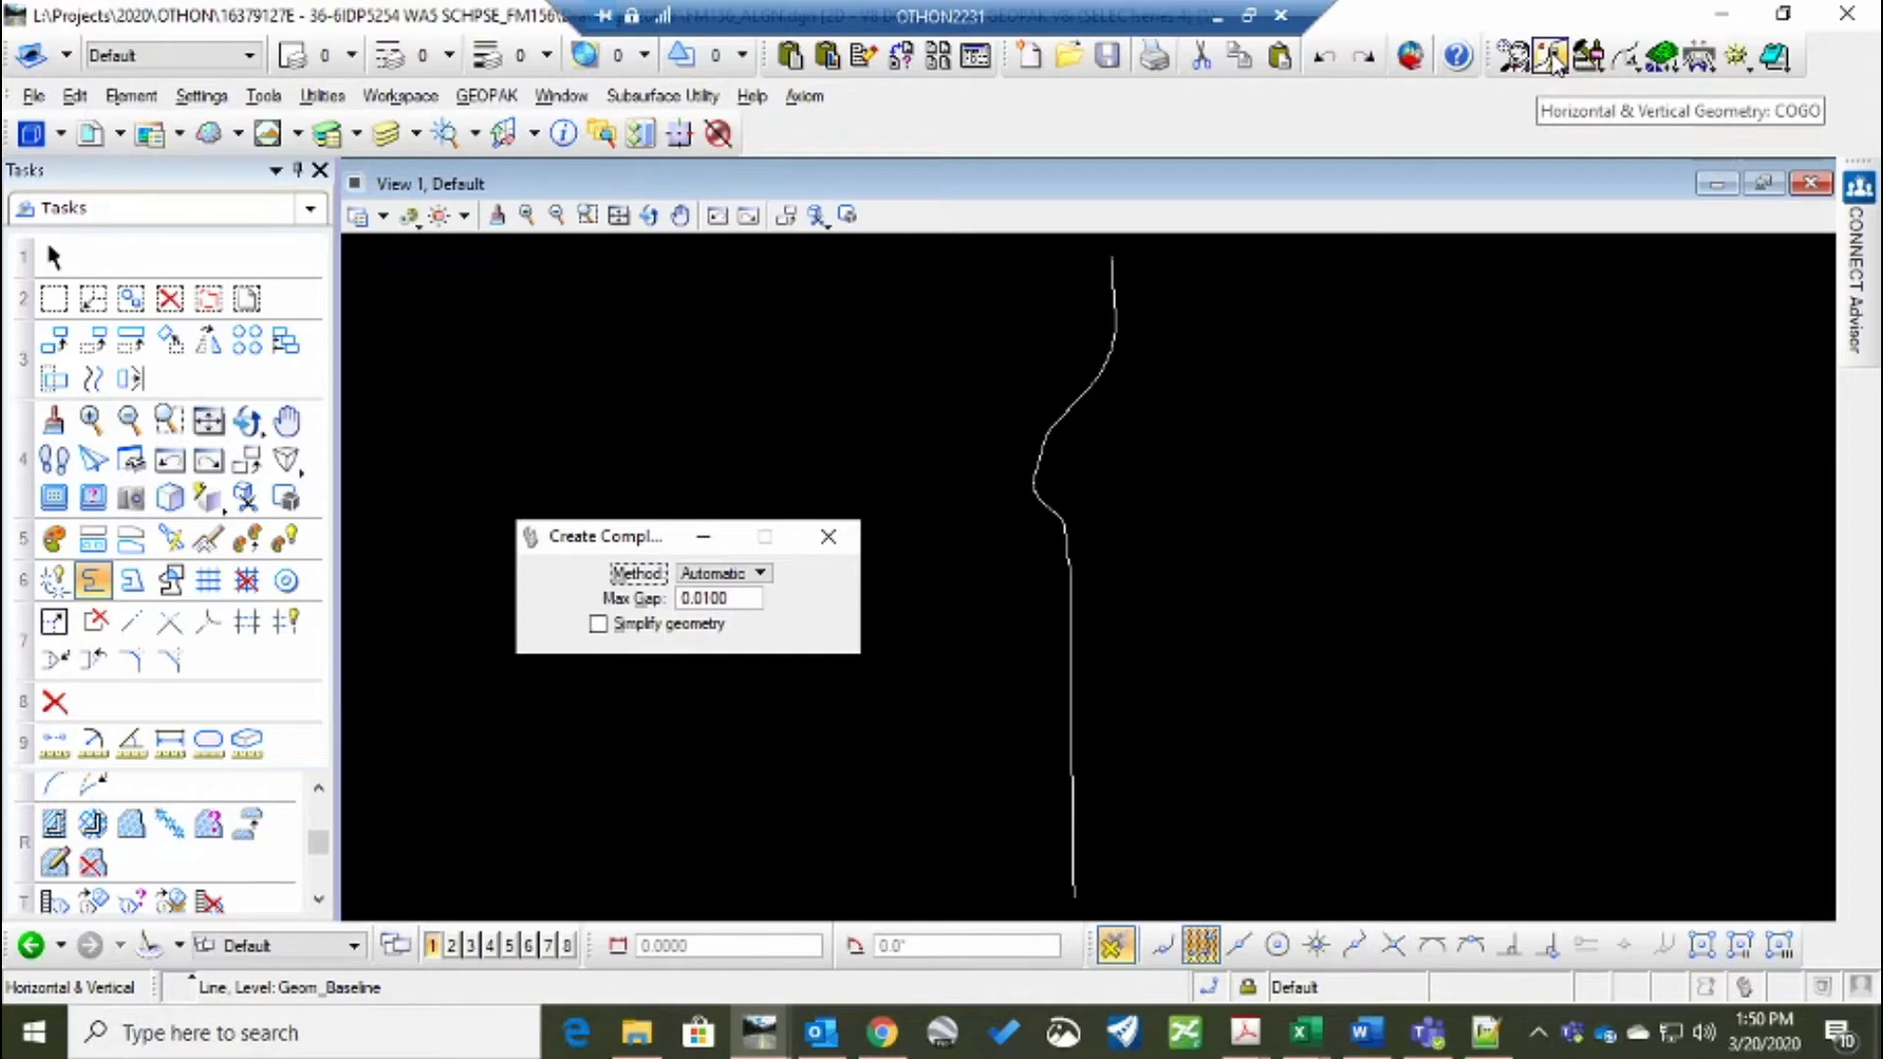
# Describe chain CL156PROP from the COGO Navigator and bring the output forward
pyautogui.click(1553, 63)
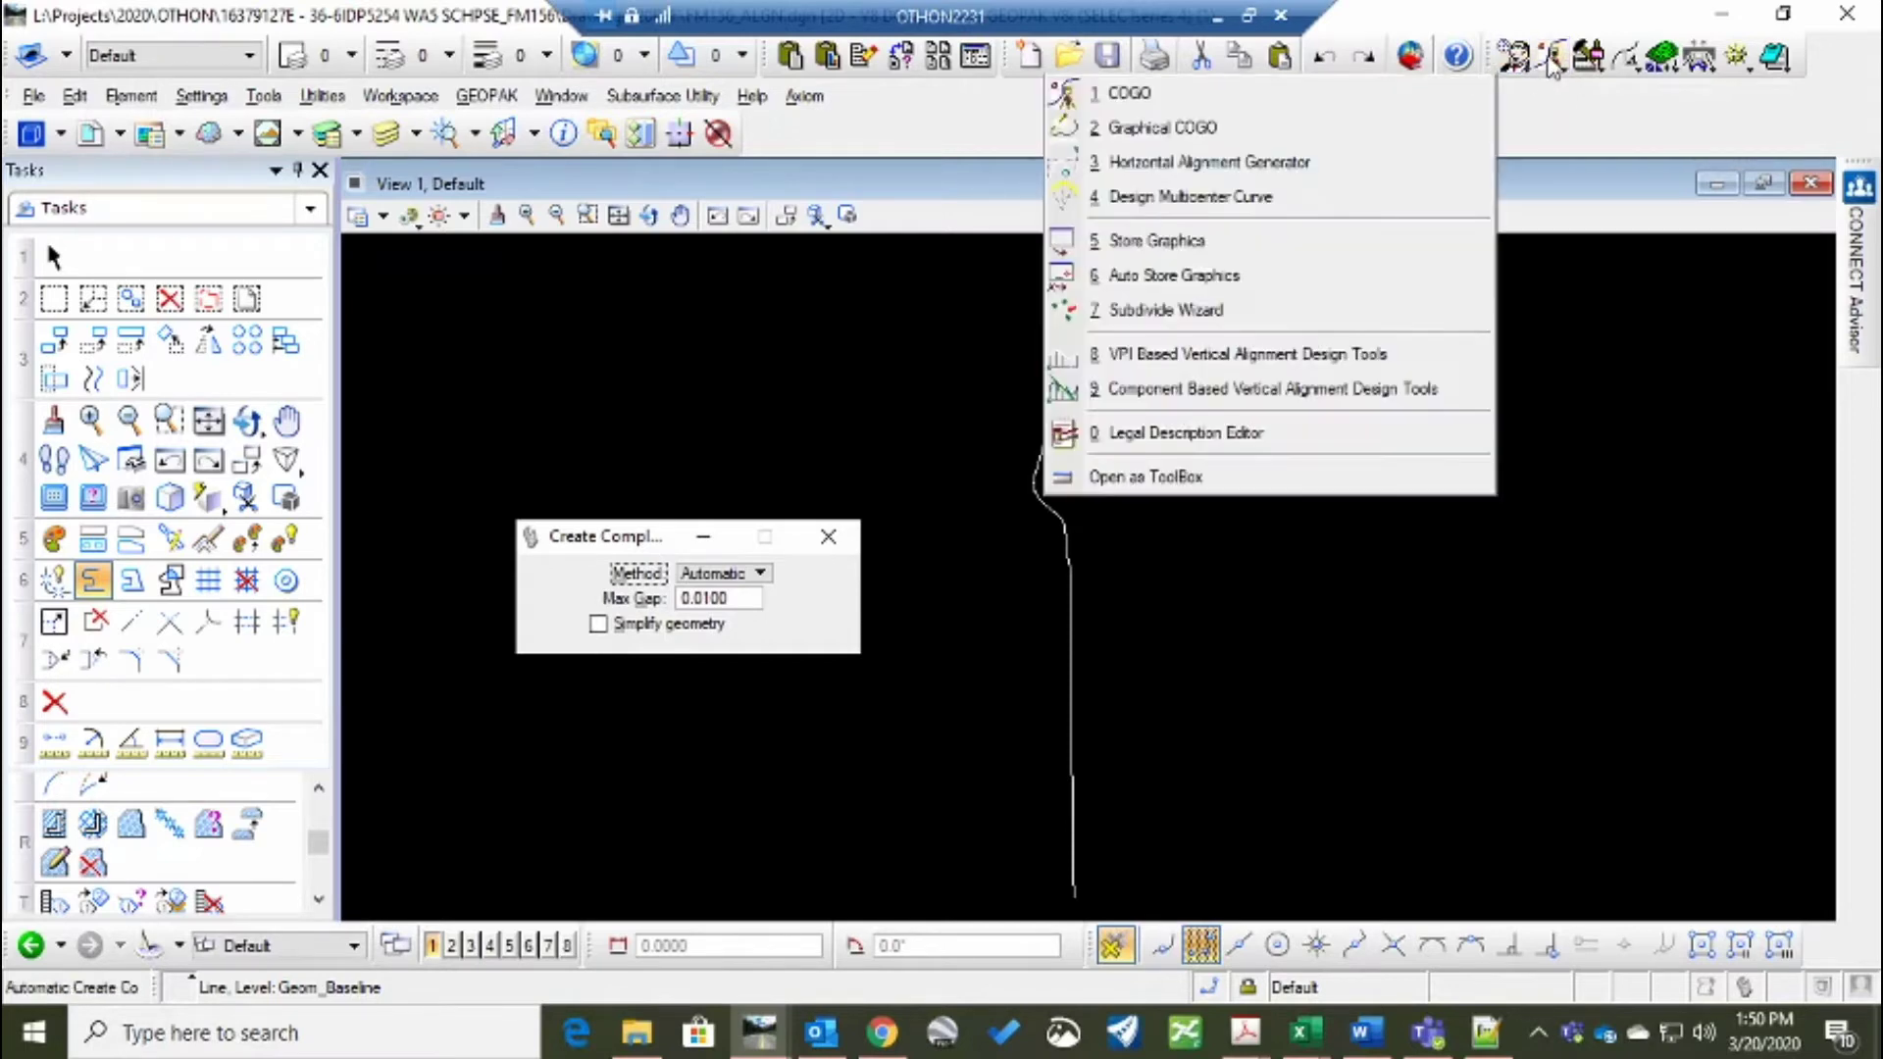
pyautogui.click(1237, 98)
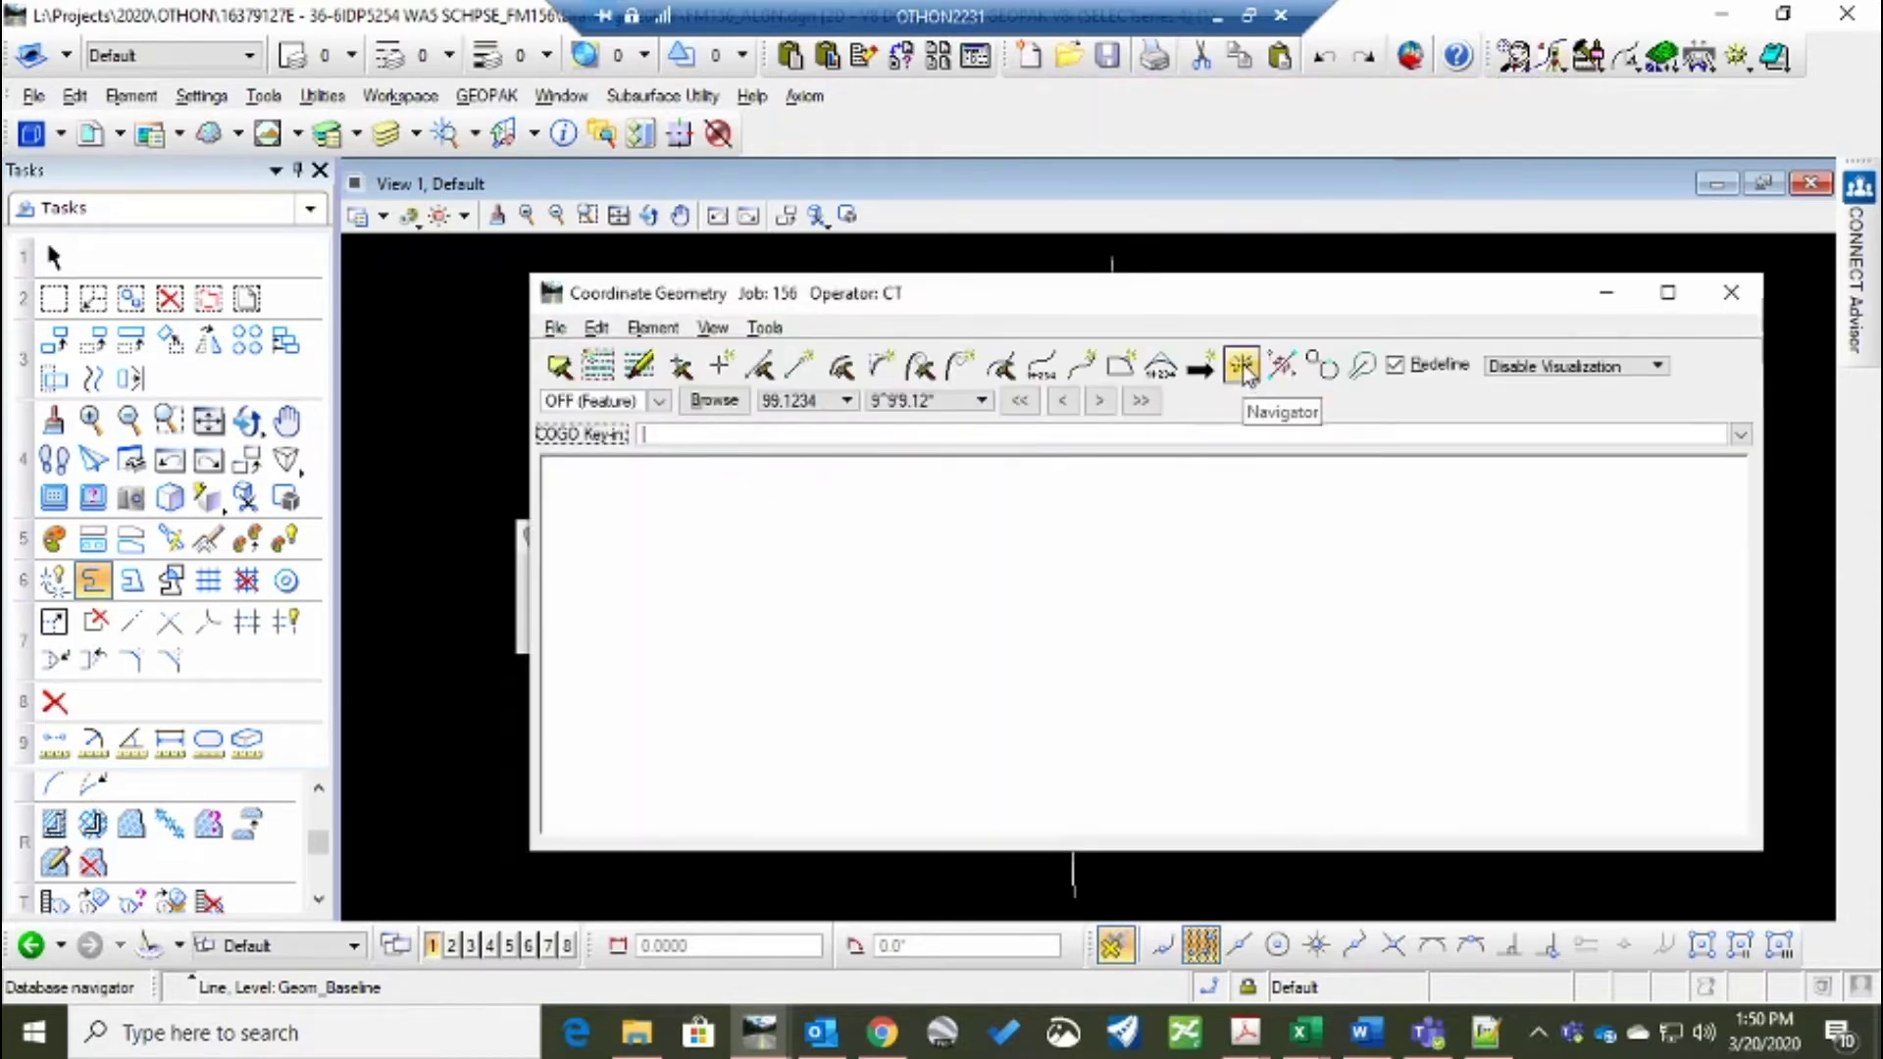
pyautogui.click(1243, 369)
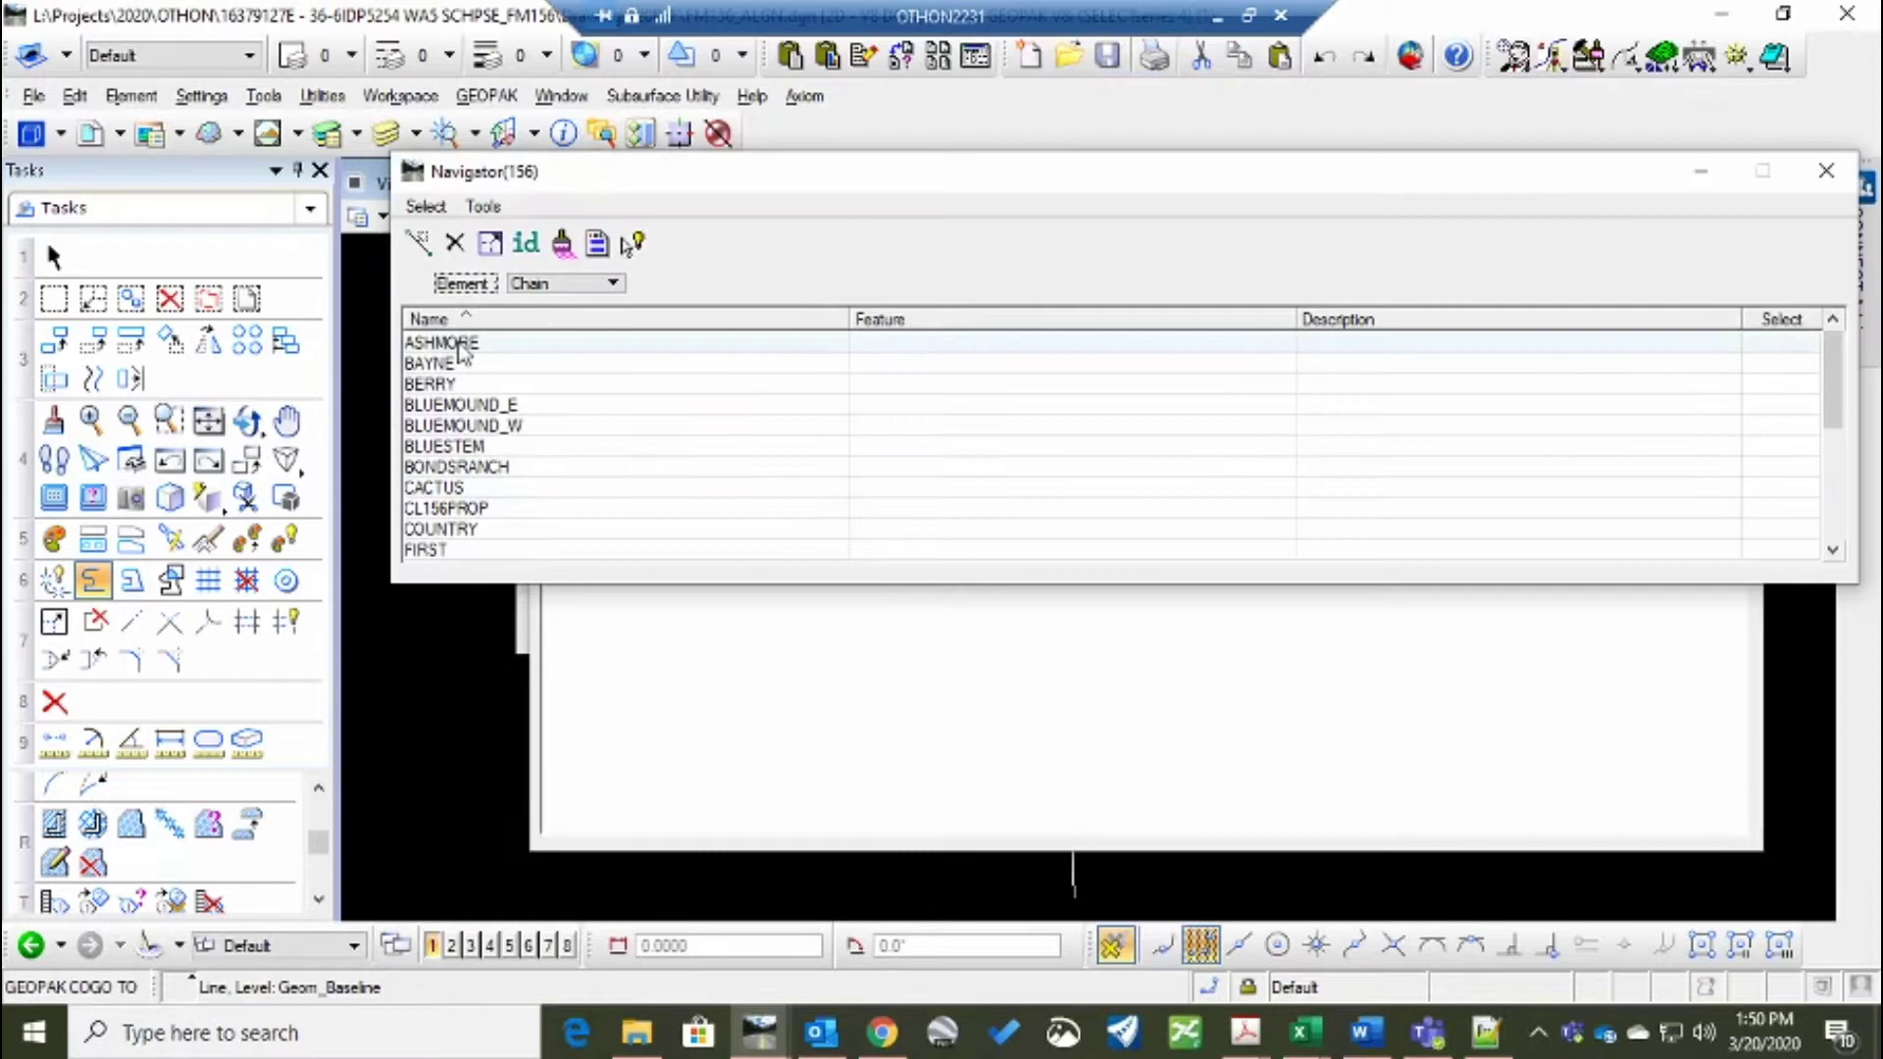
pyautogui.click(487, 508)
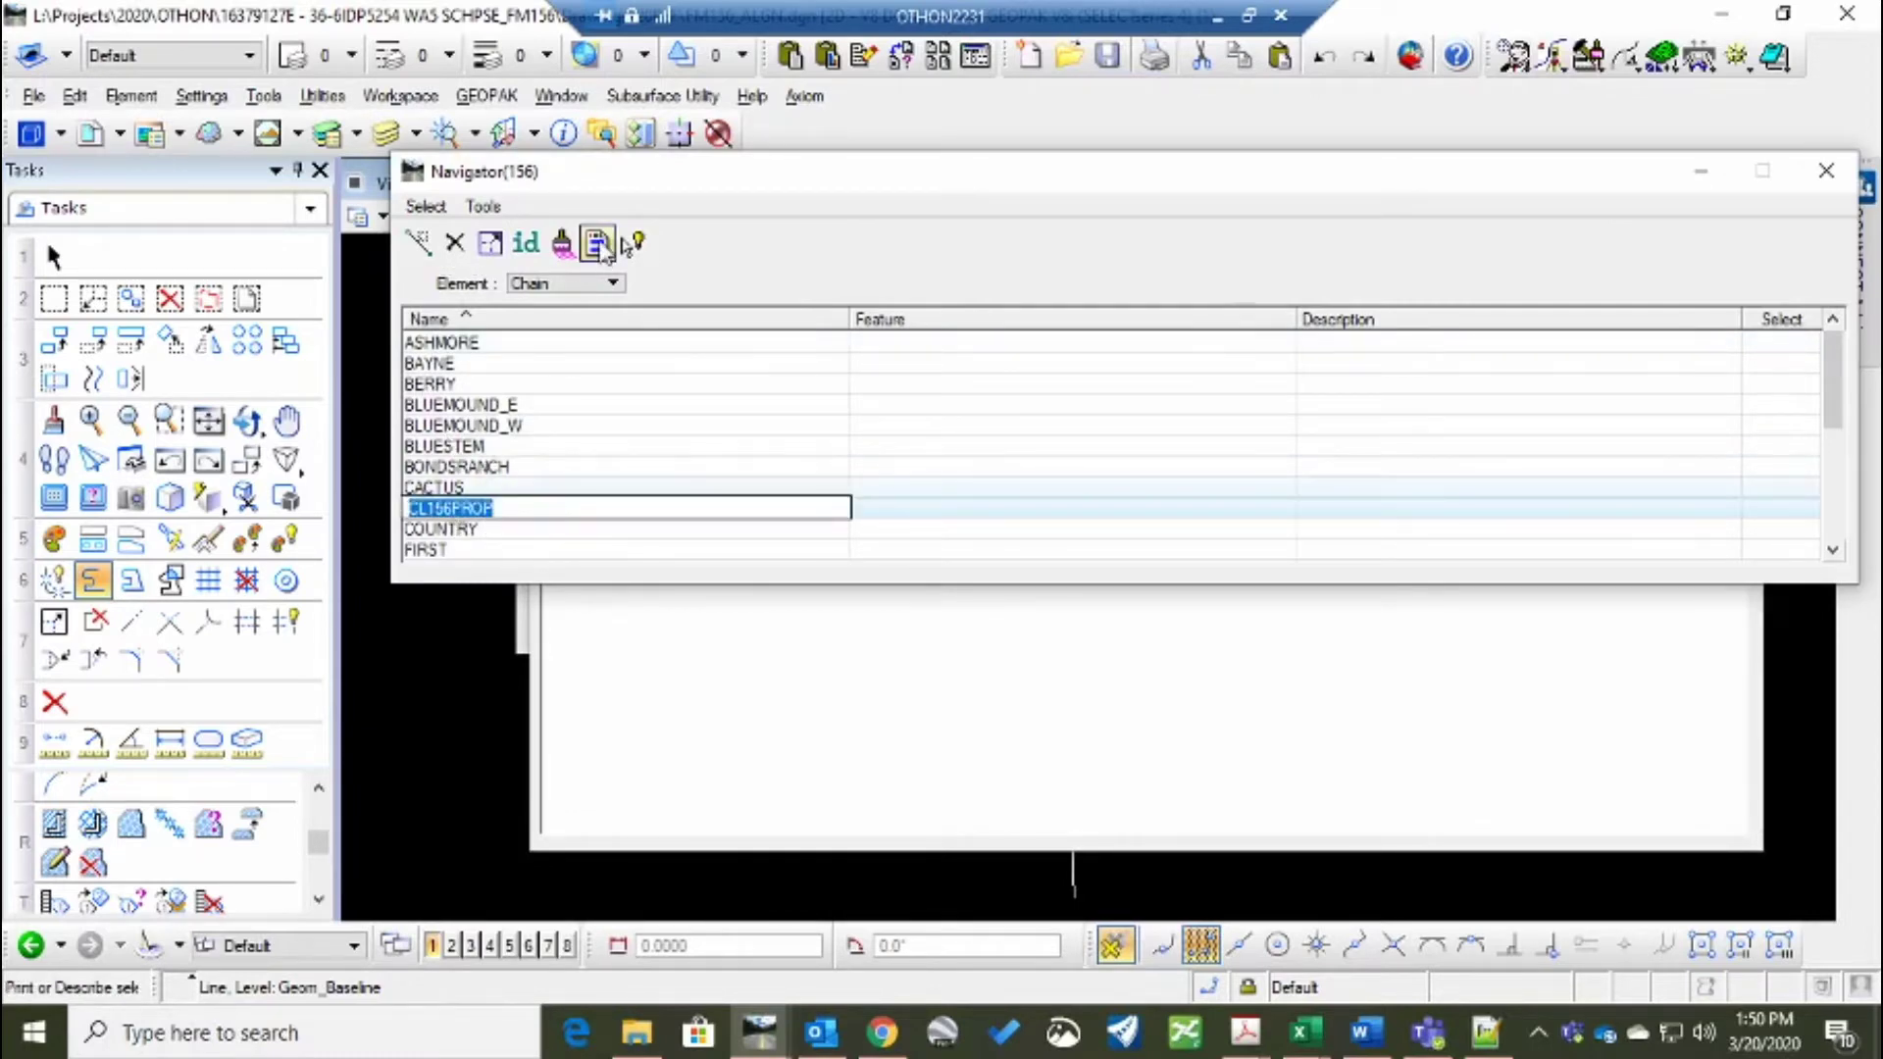
pyautogui.click(597, 243)
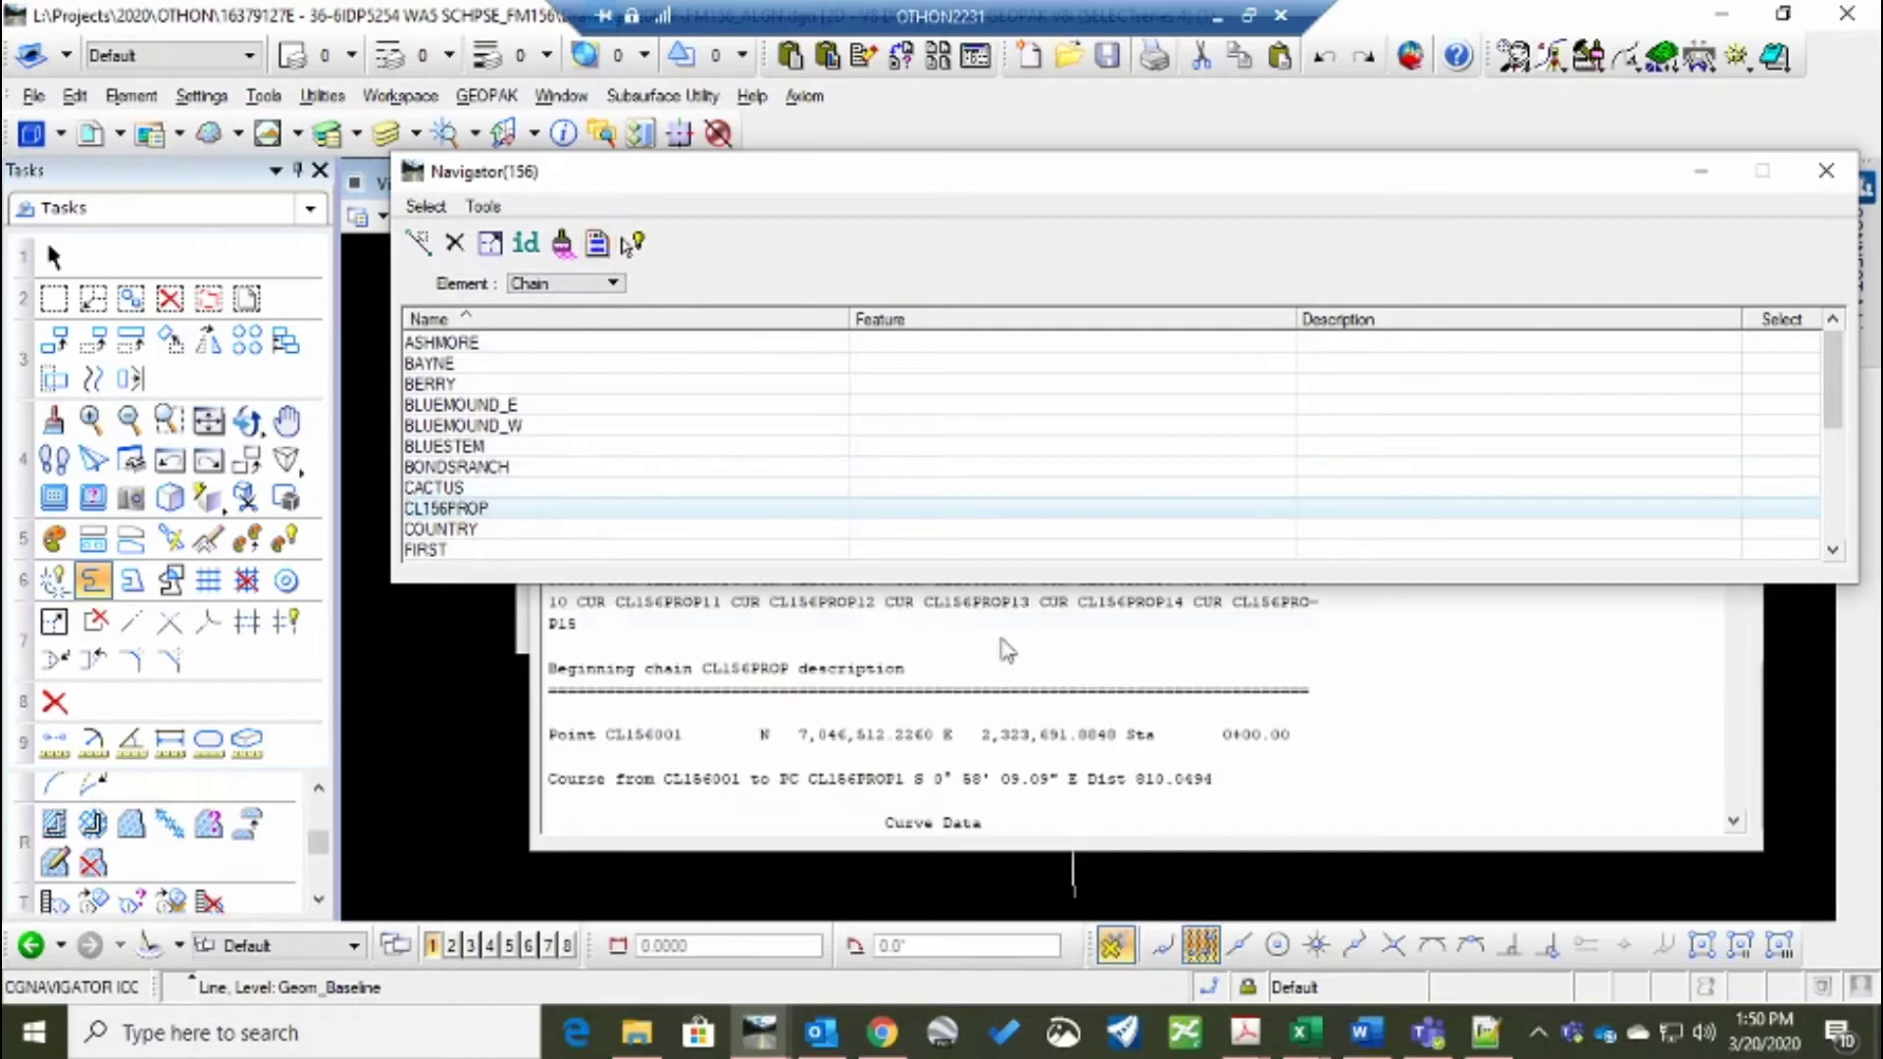
pyautogui.click(1007, 650)
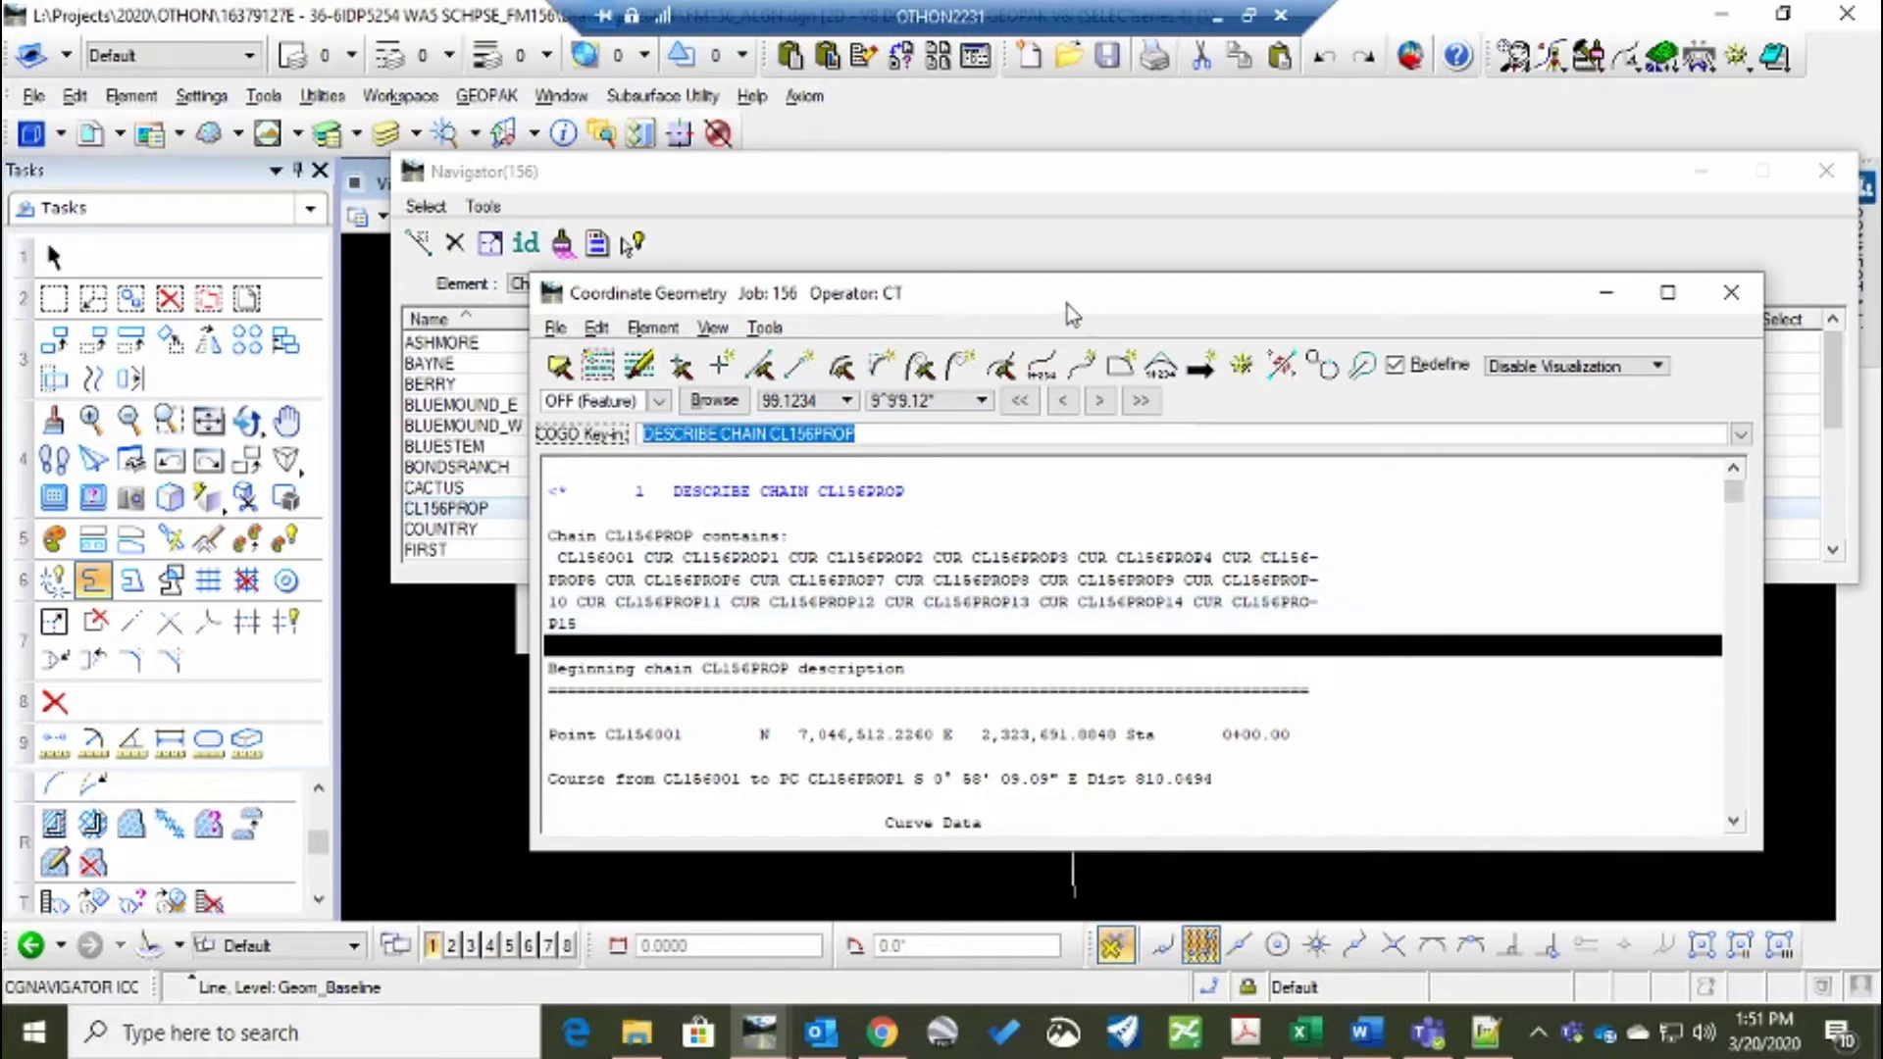
# Delete point CL156001 from the job 156 COGO database through the Navigator
pyautogui.click(1017, 174)
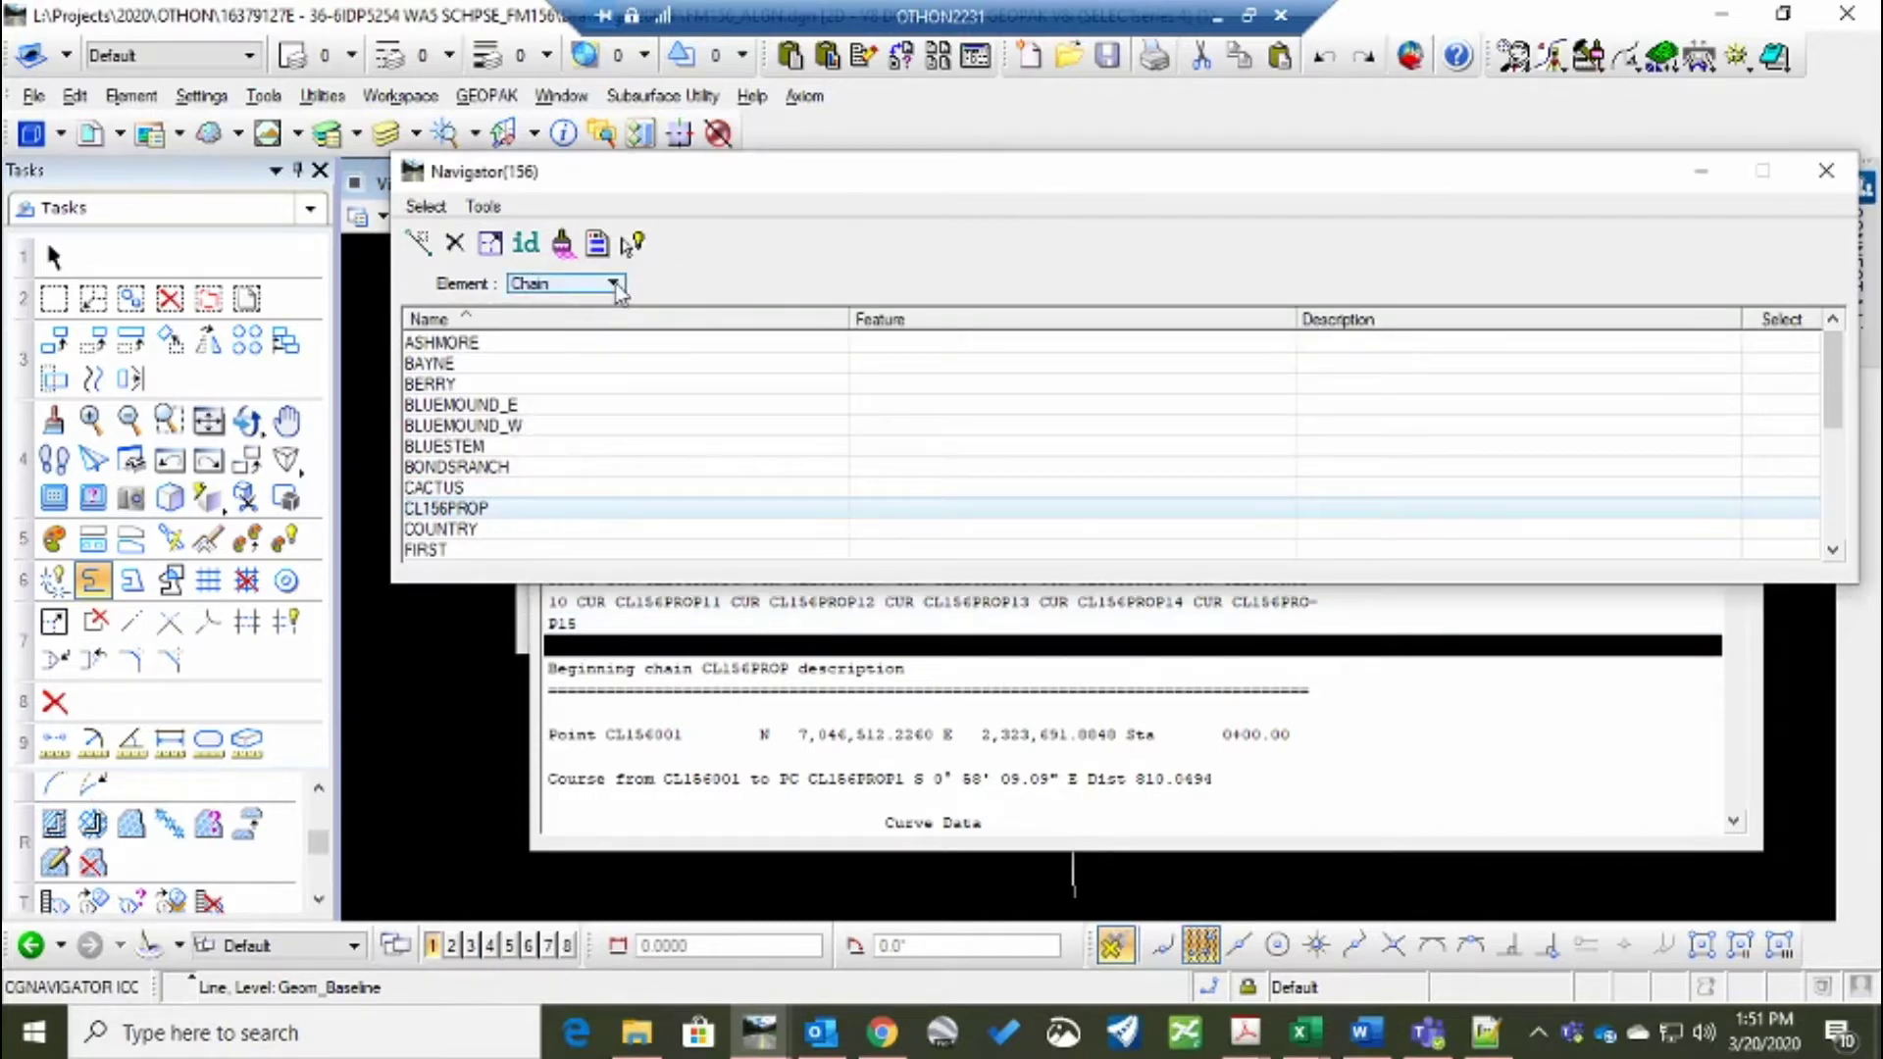
pyautogui.click(614, 284)
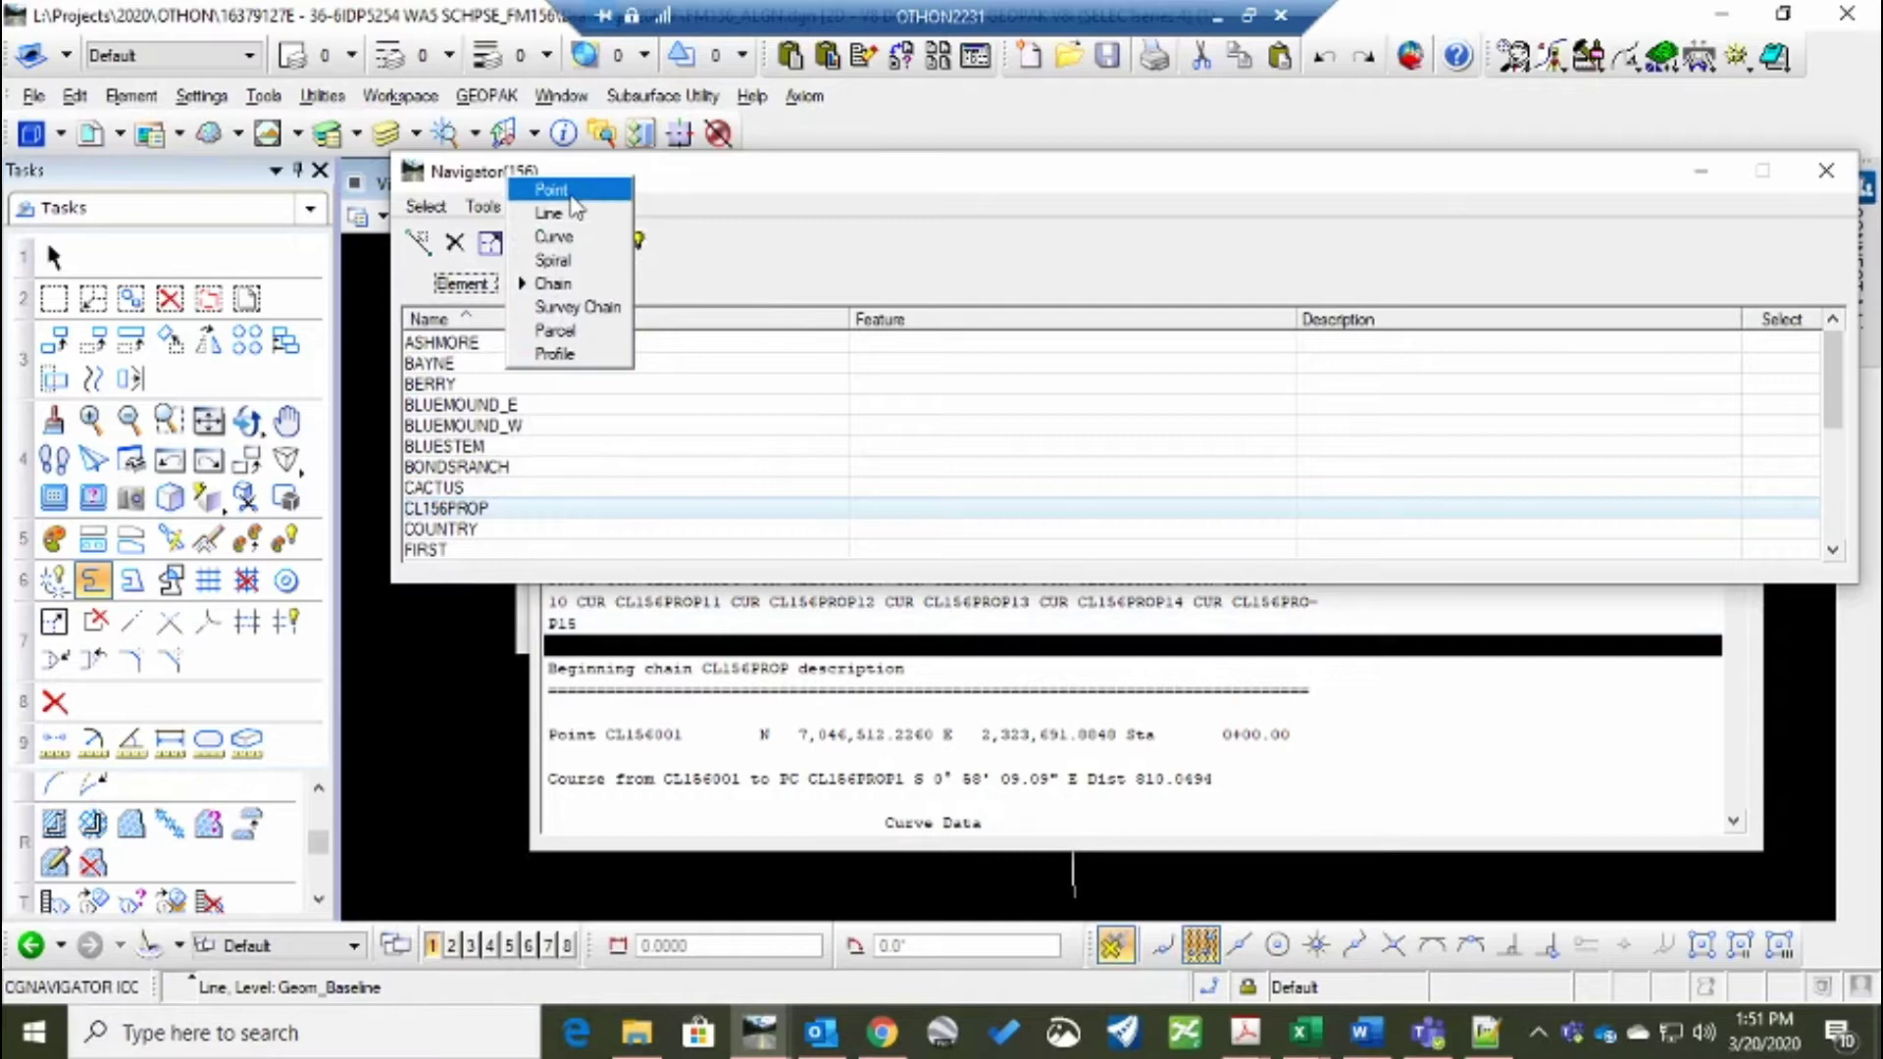
pyautogui.click(561, 192)
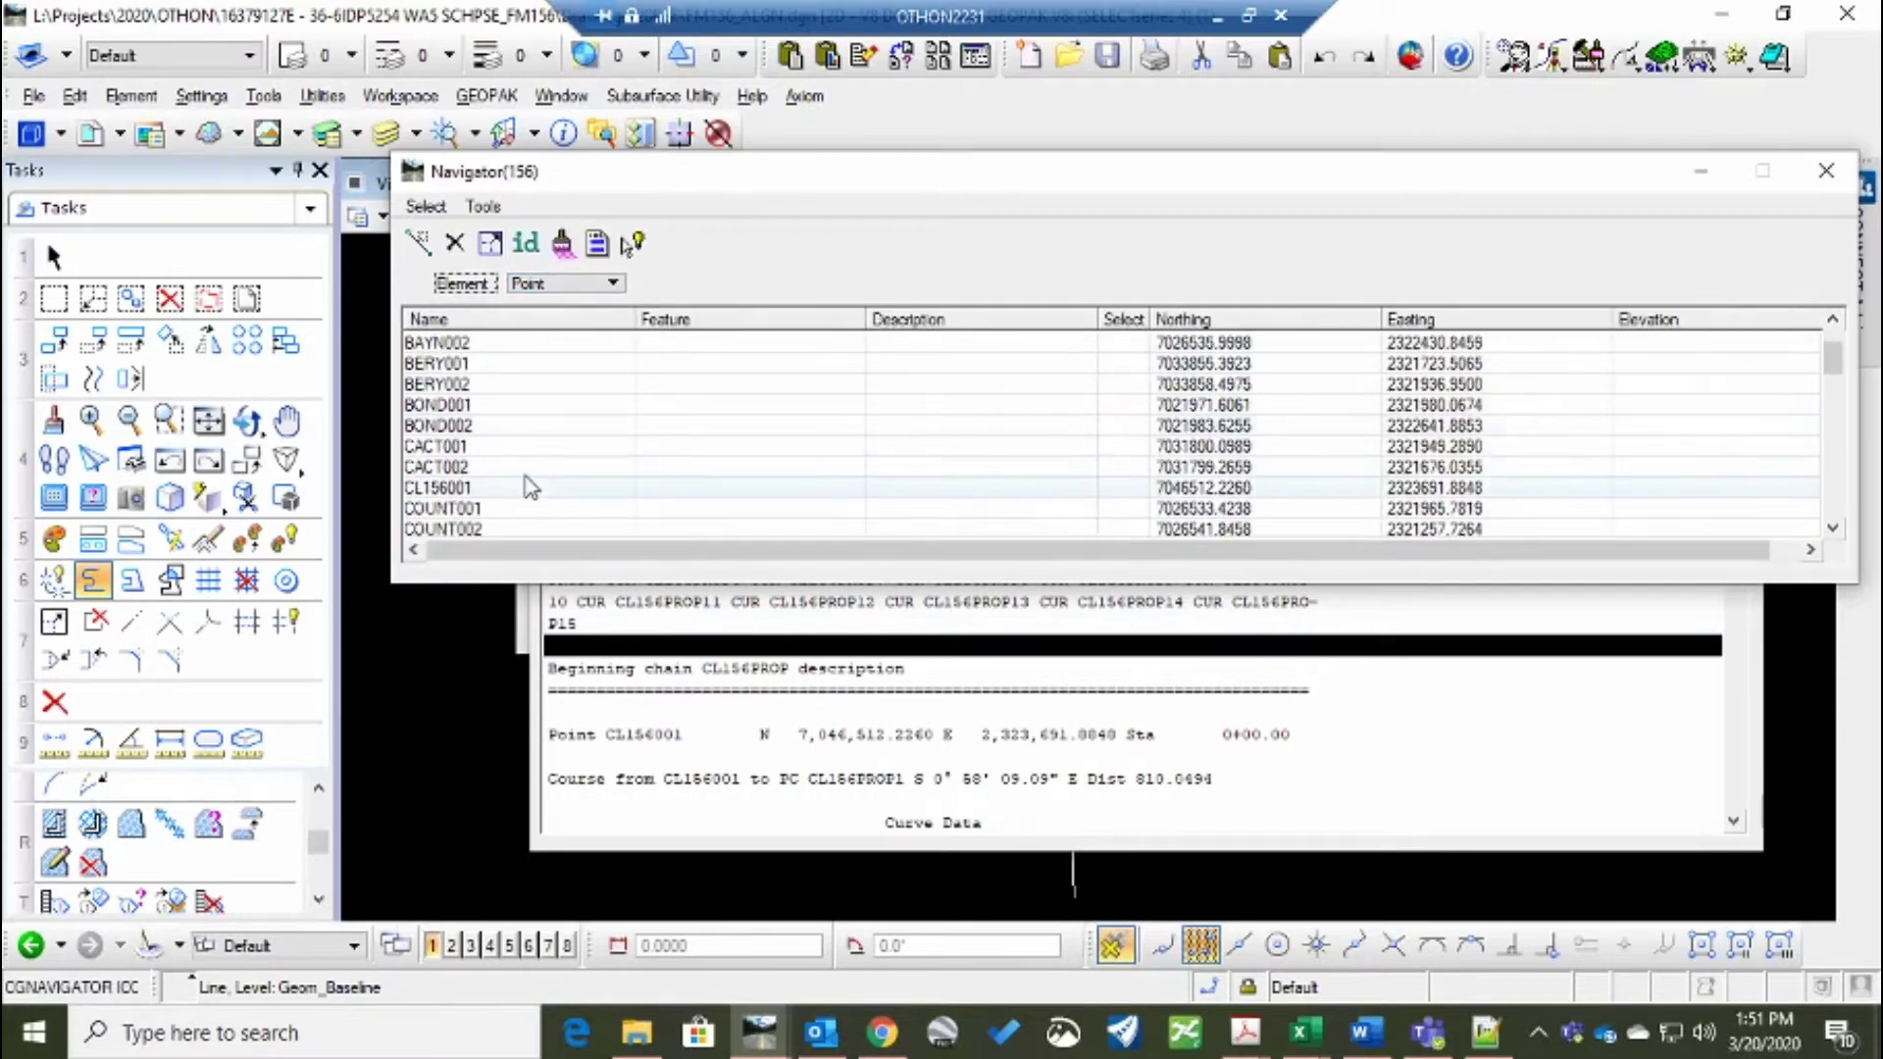
pyautogui.click(495, 488)
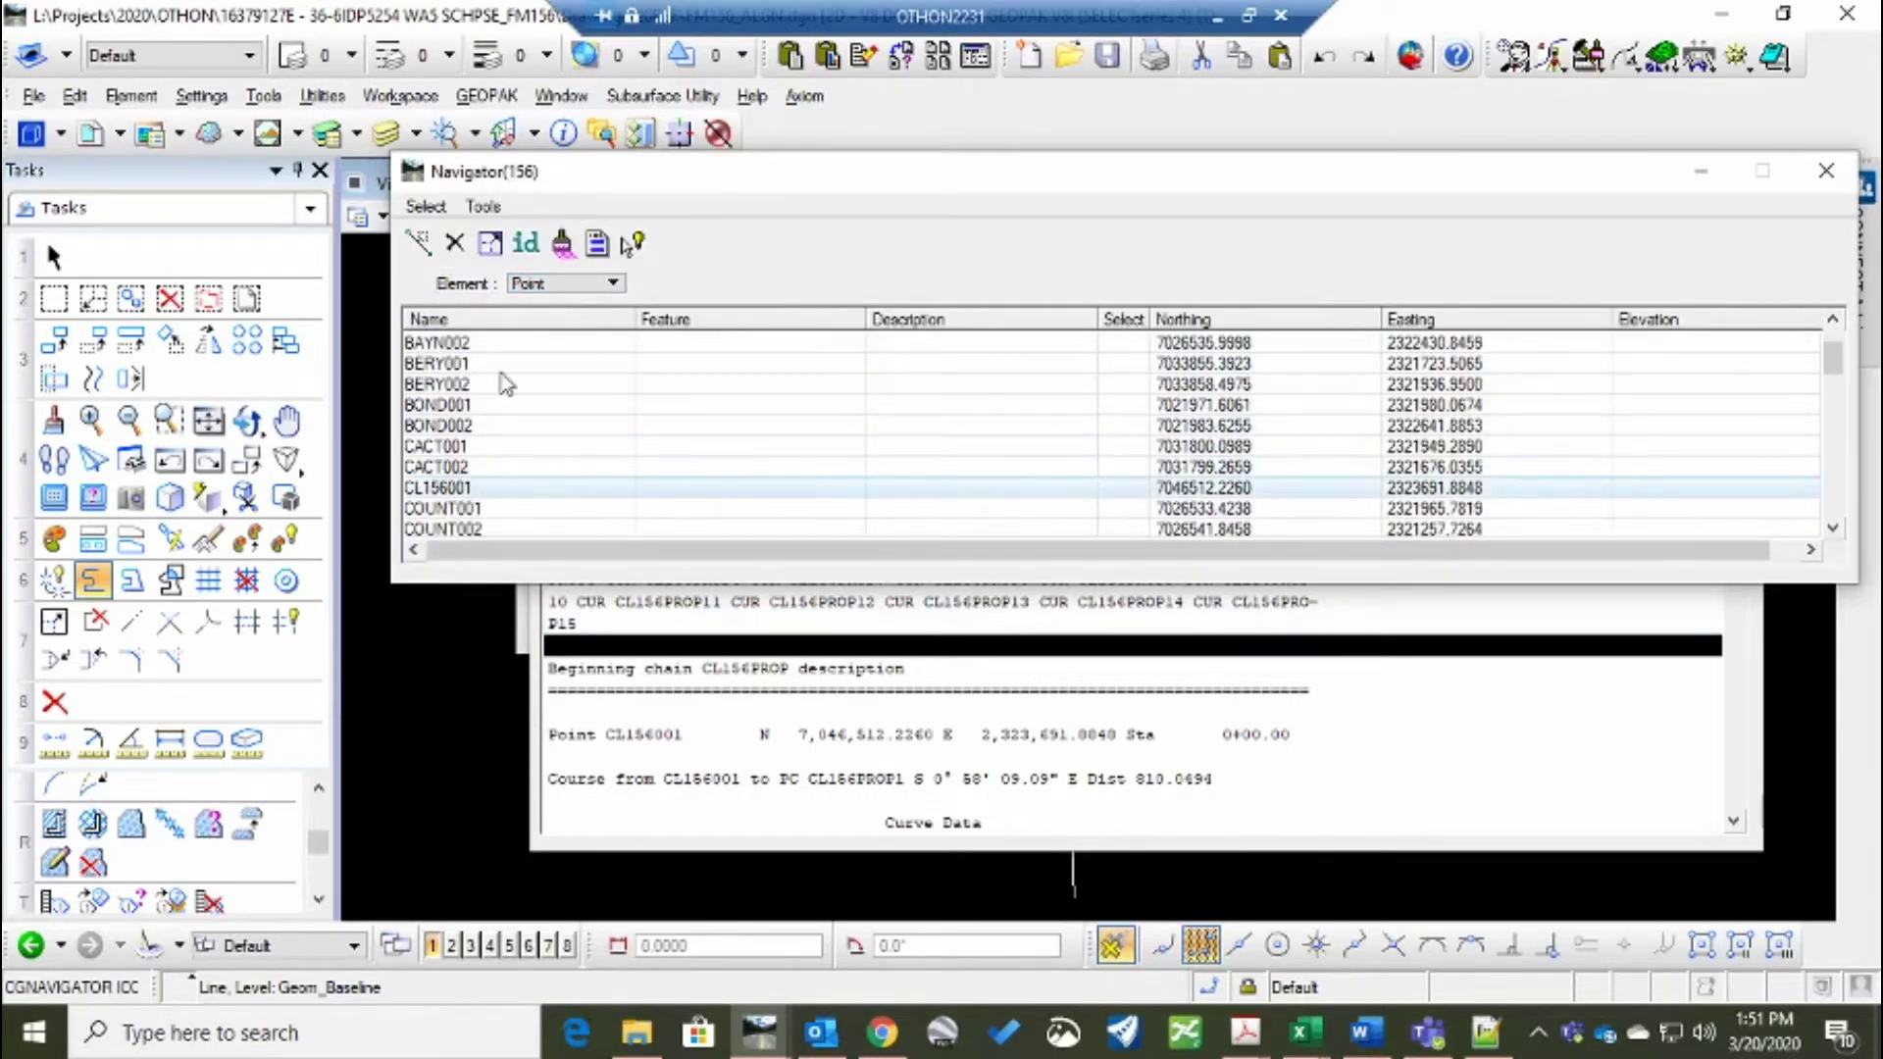
pyautogui.click(454, 242)
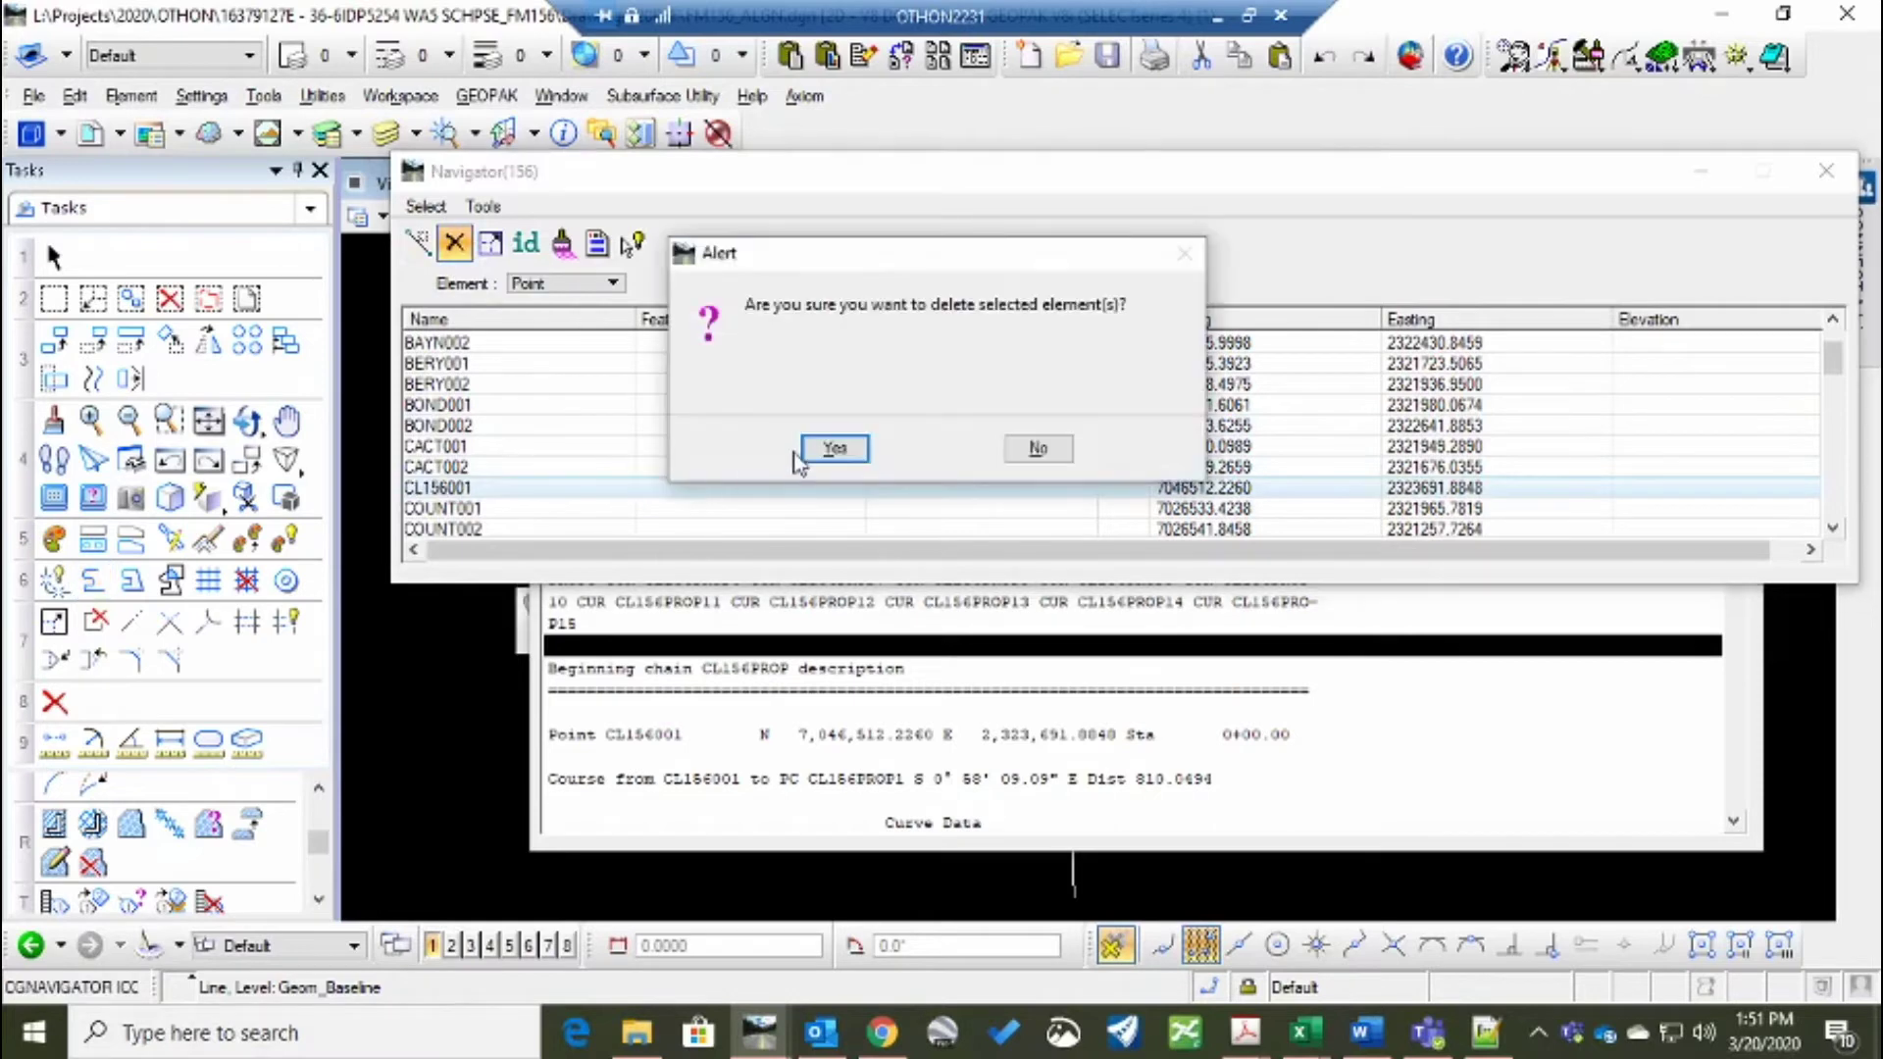
pyautogui.click(835, 448)
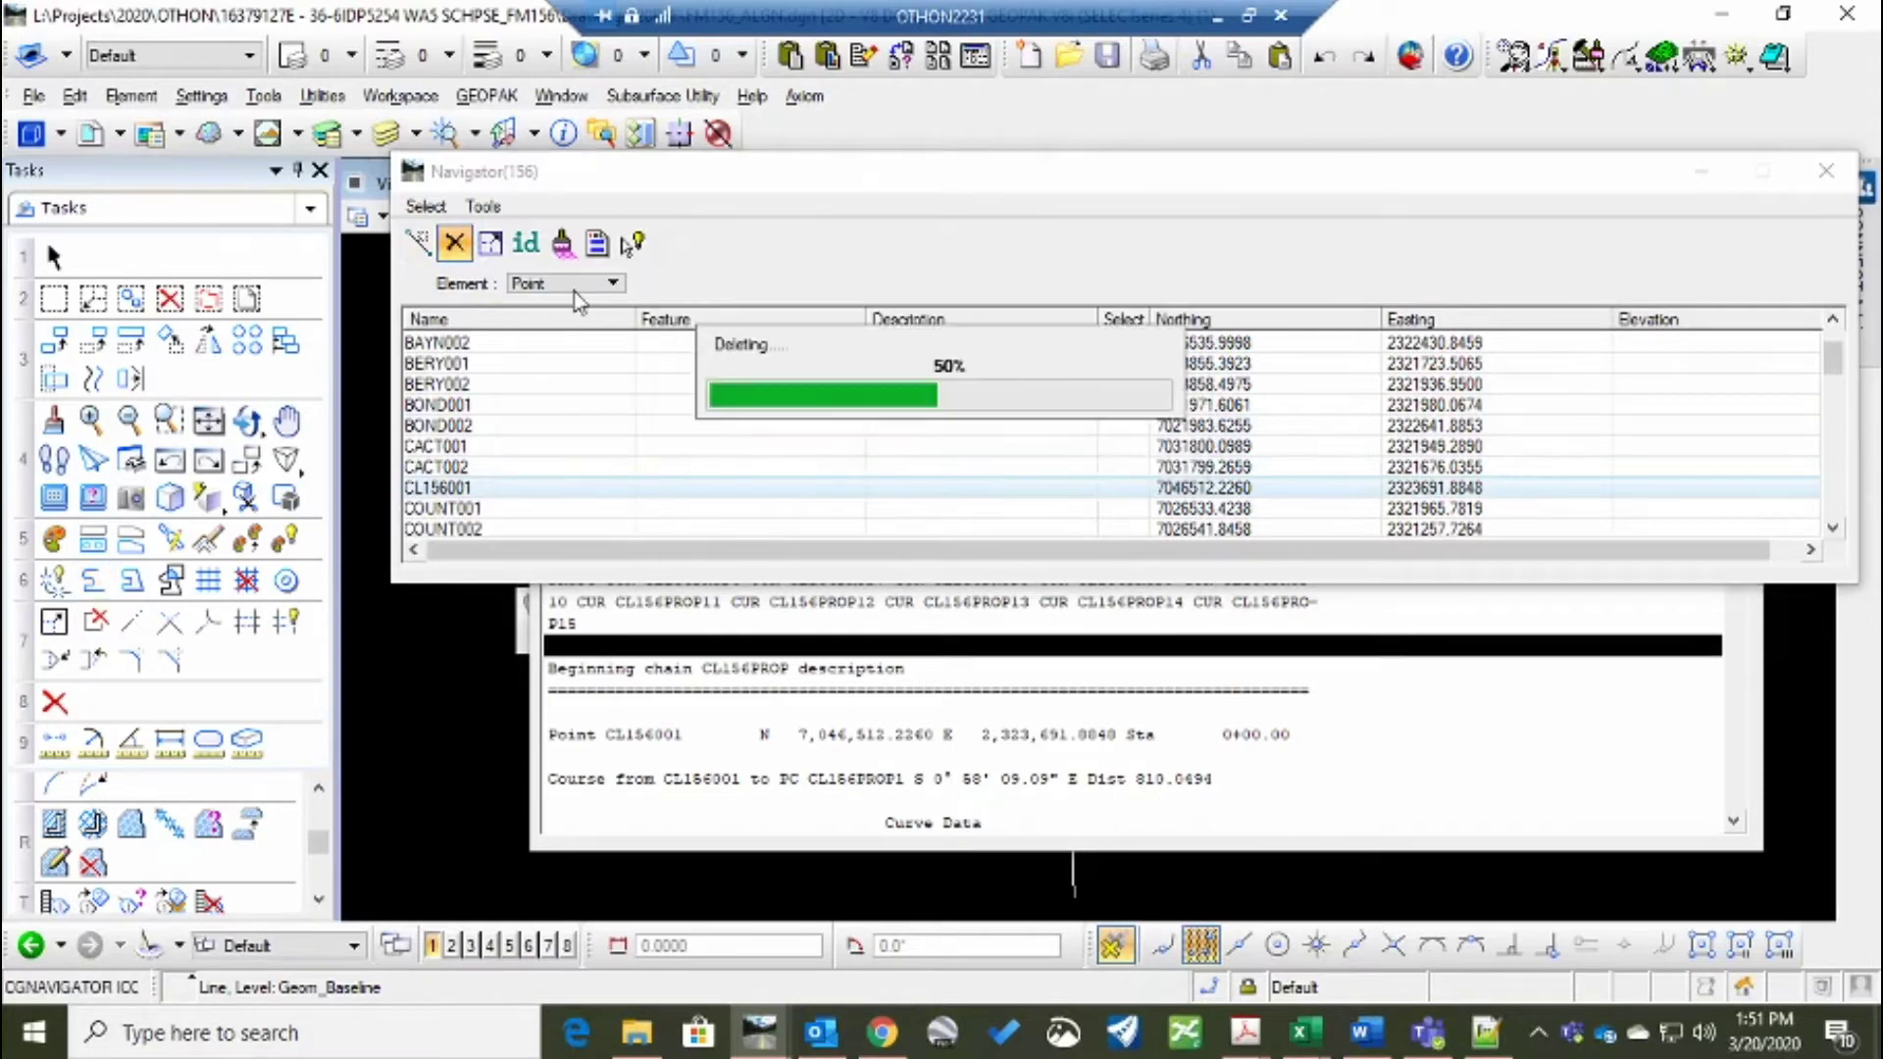
pyautogui.click(588, 284)
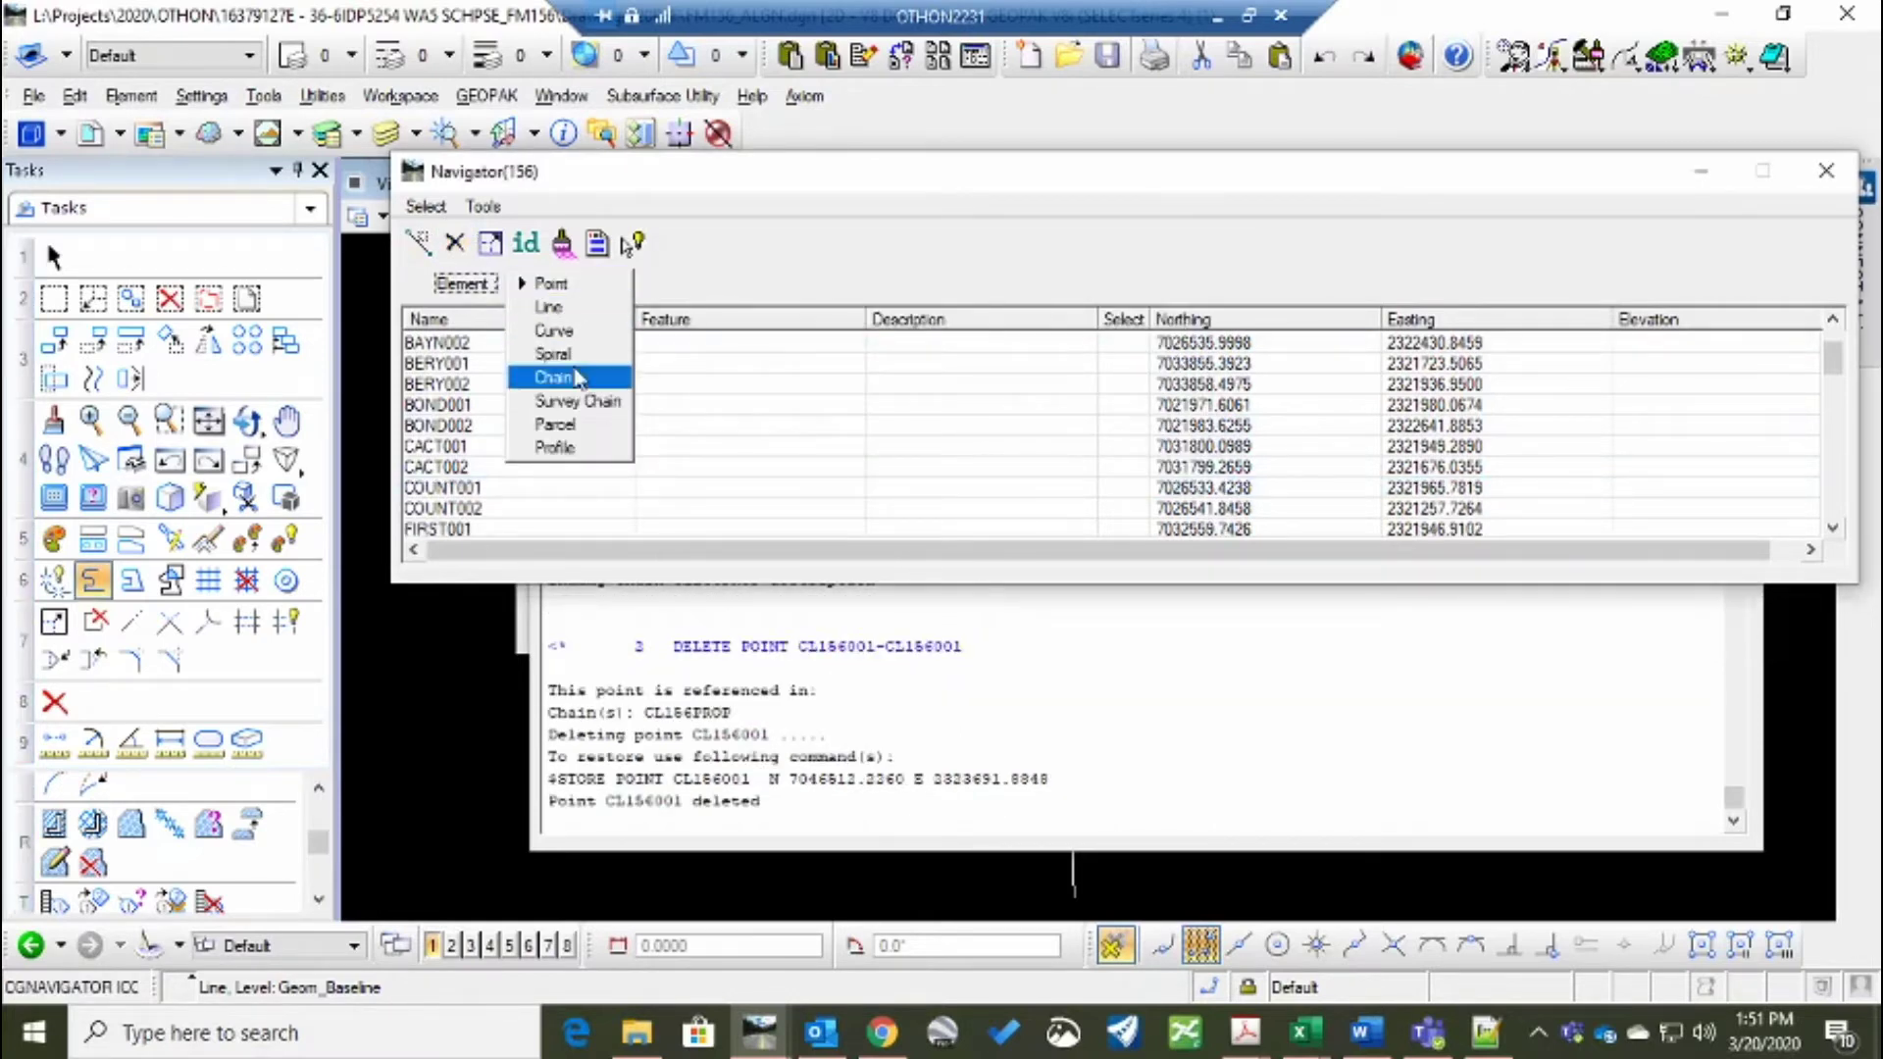
# Delete curves CL156PROP2 through CL156PROP9 from the Navigator's curve list
pyautogui.click(566, 332)
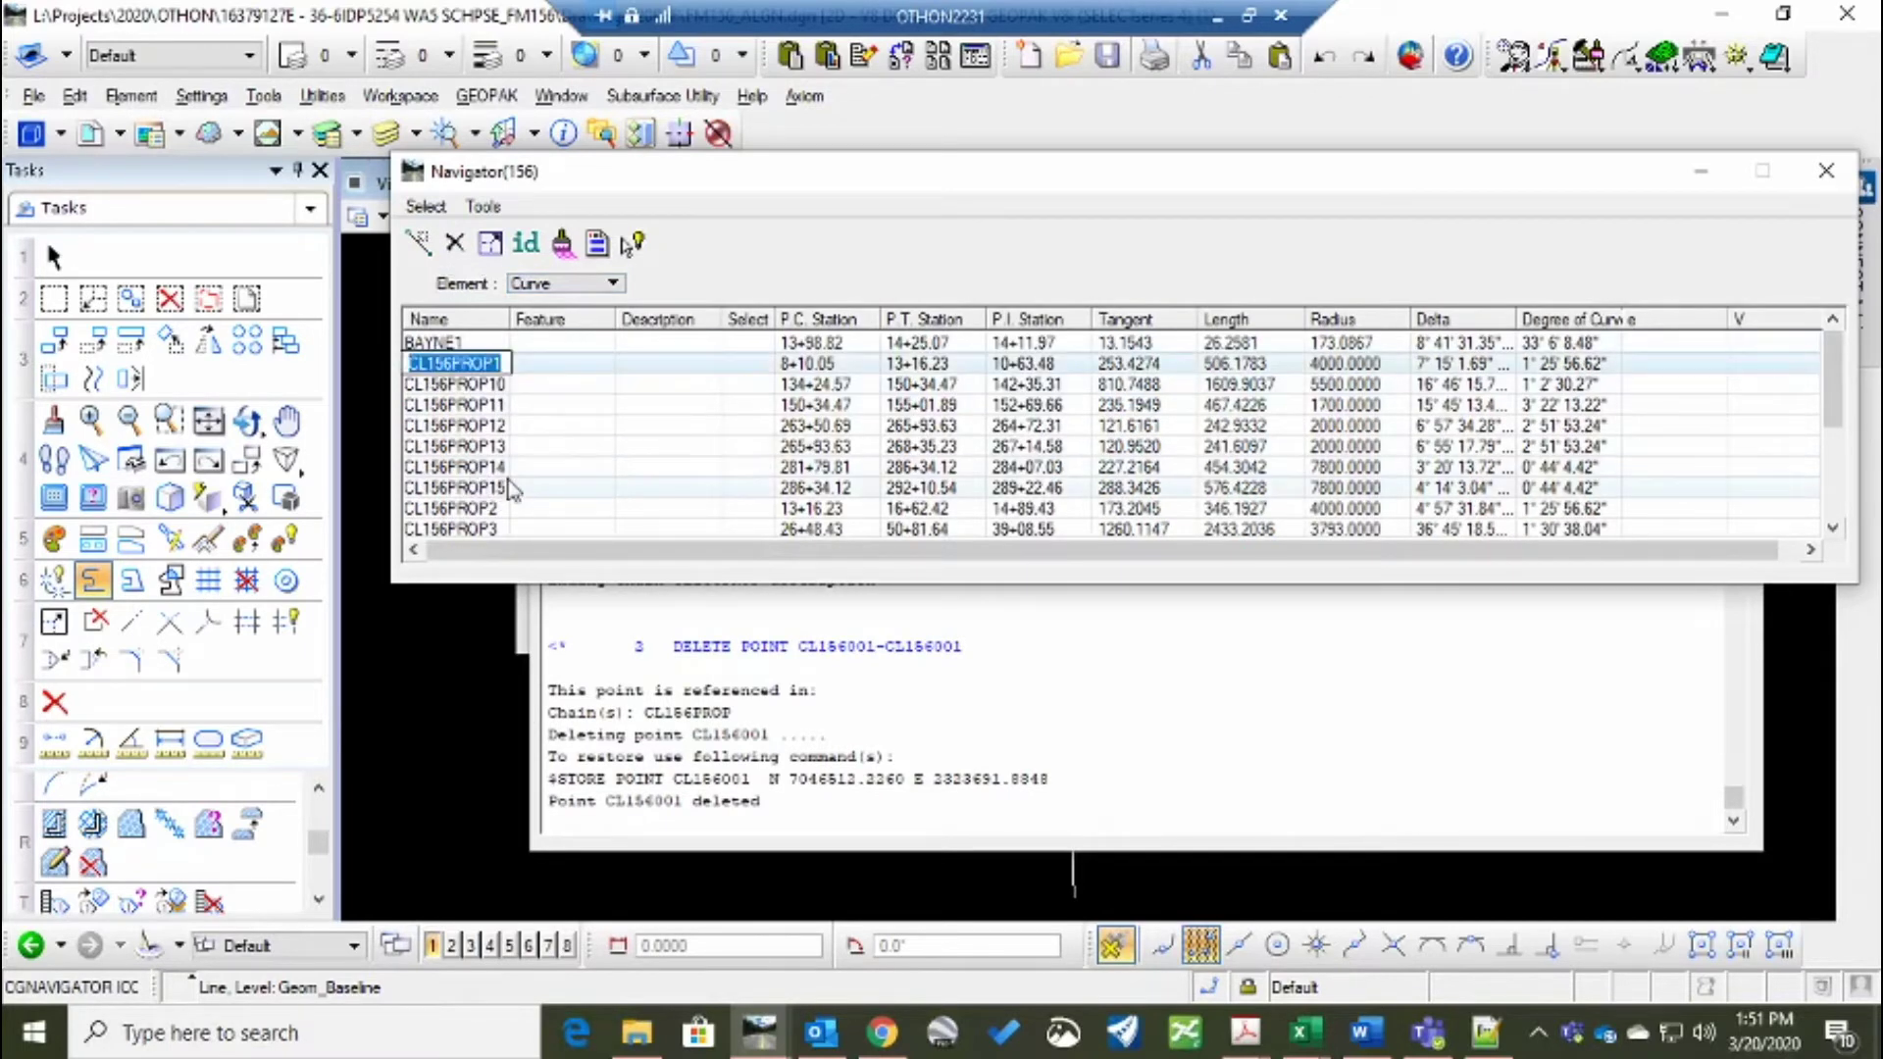
pyautogui.scroll(-3, 500, 490)
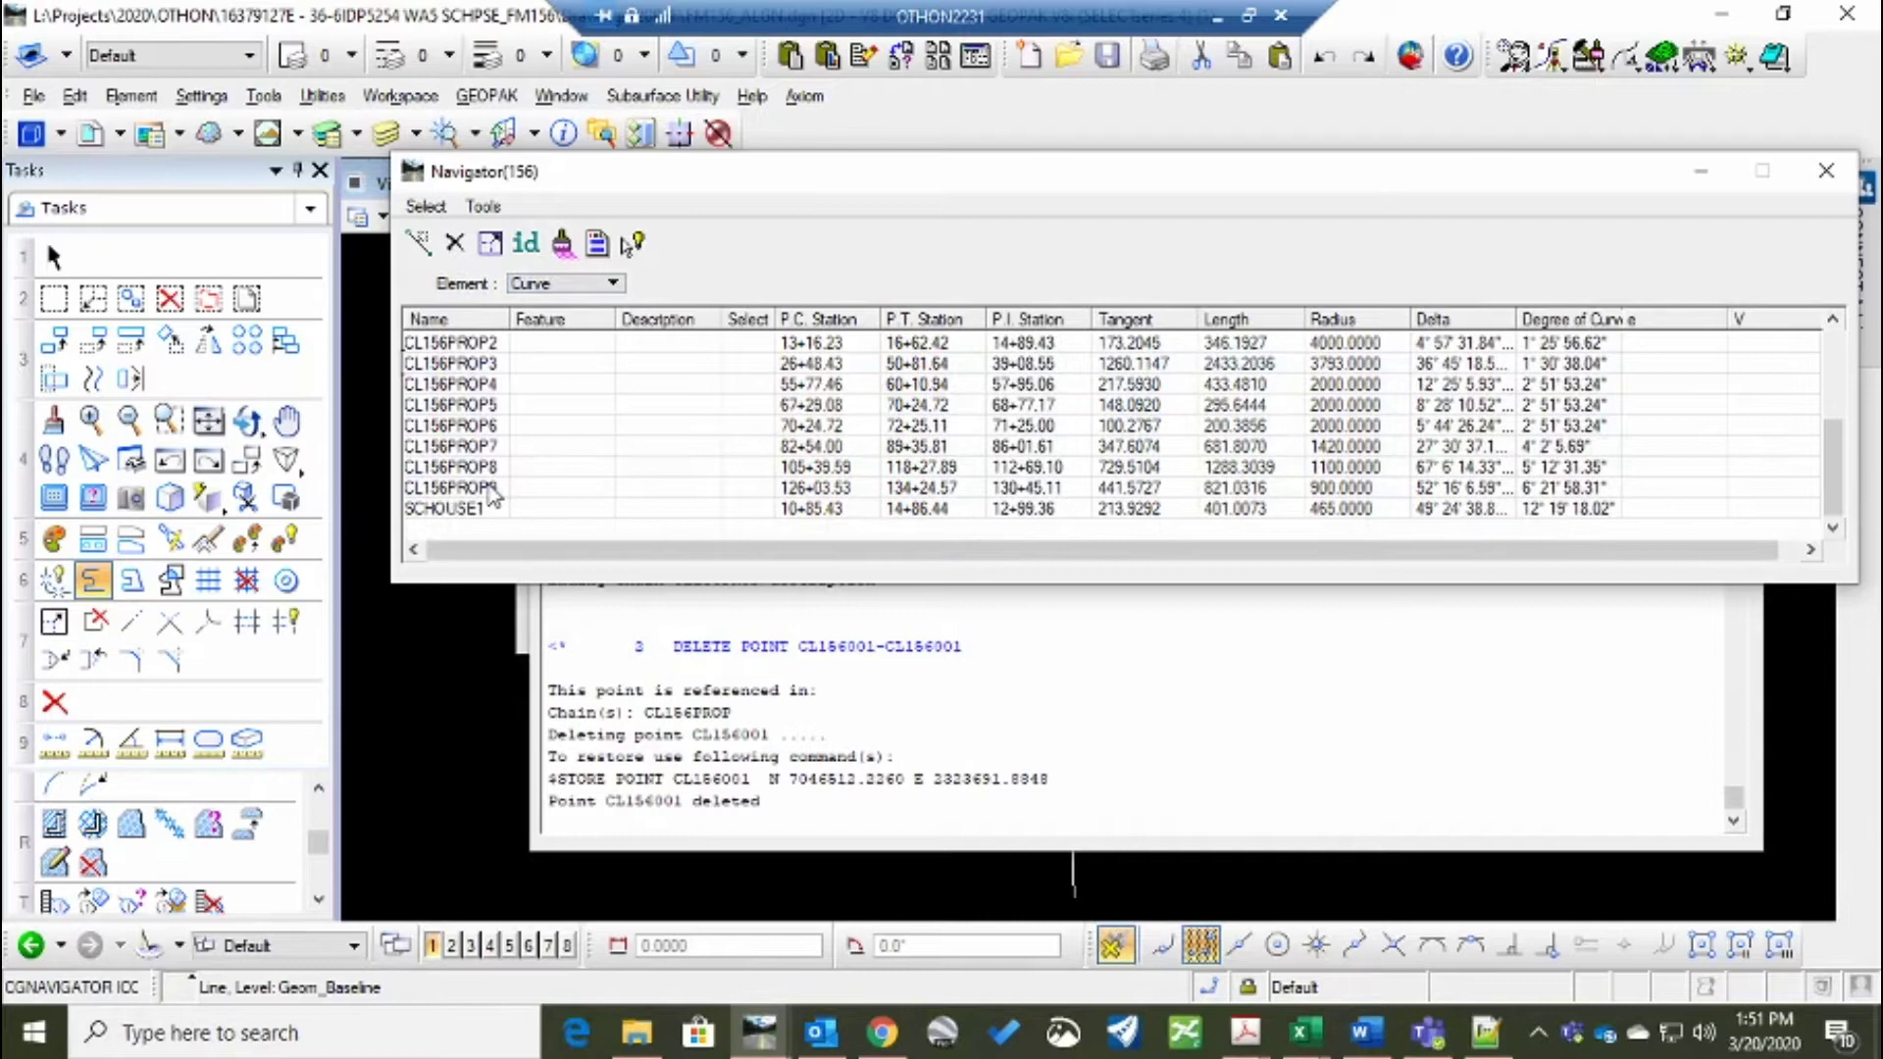
pyautogui.keyDown('shift'); pyautogui.click(510, 488); pyautogui.keyUp('shift')
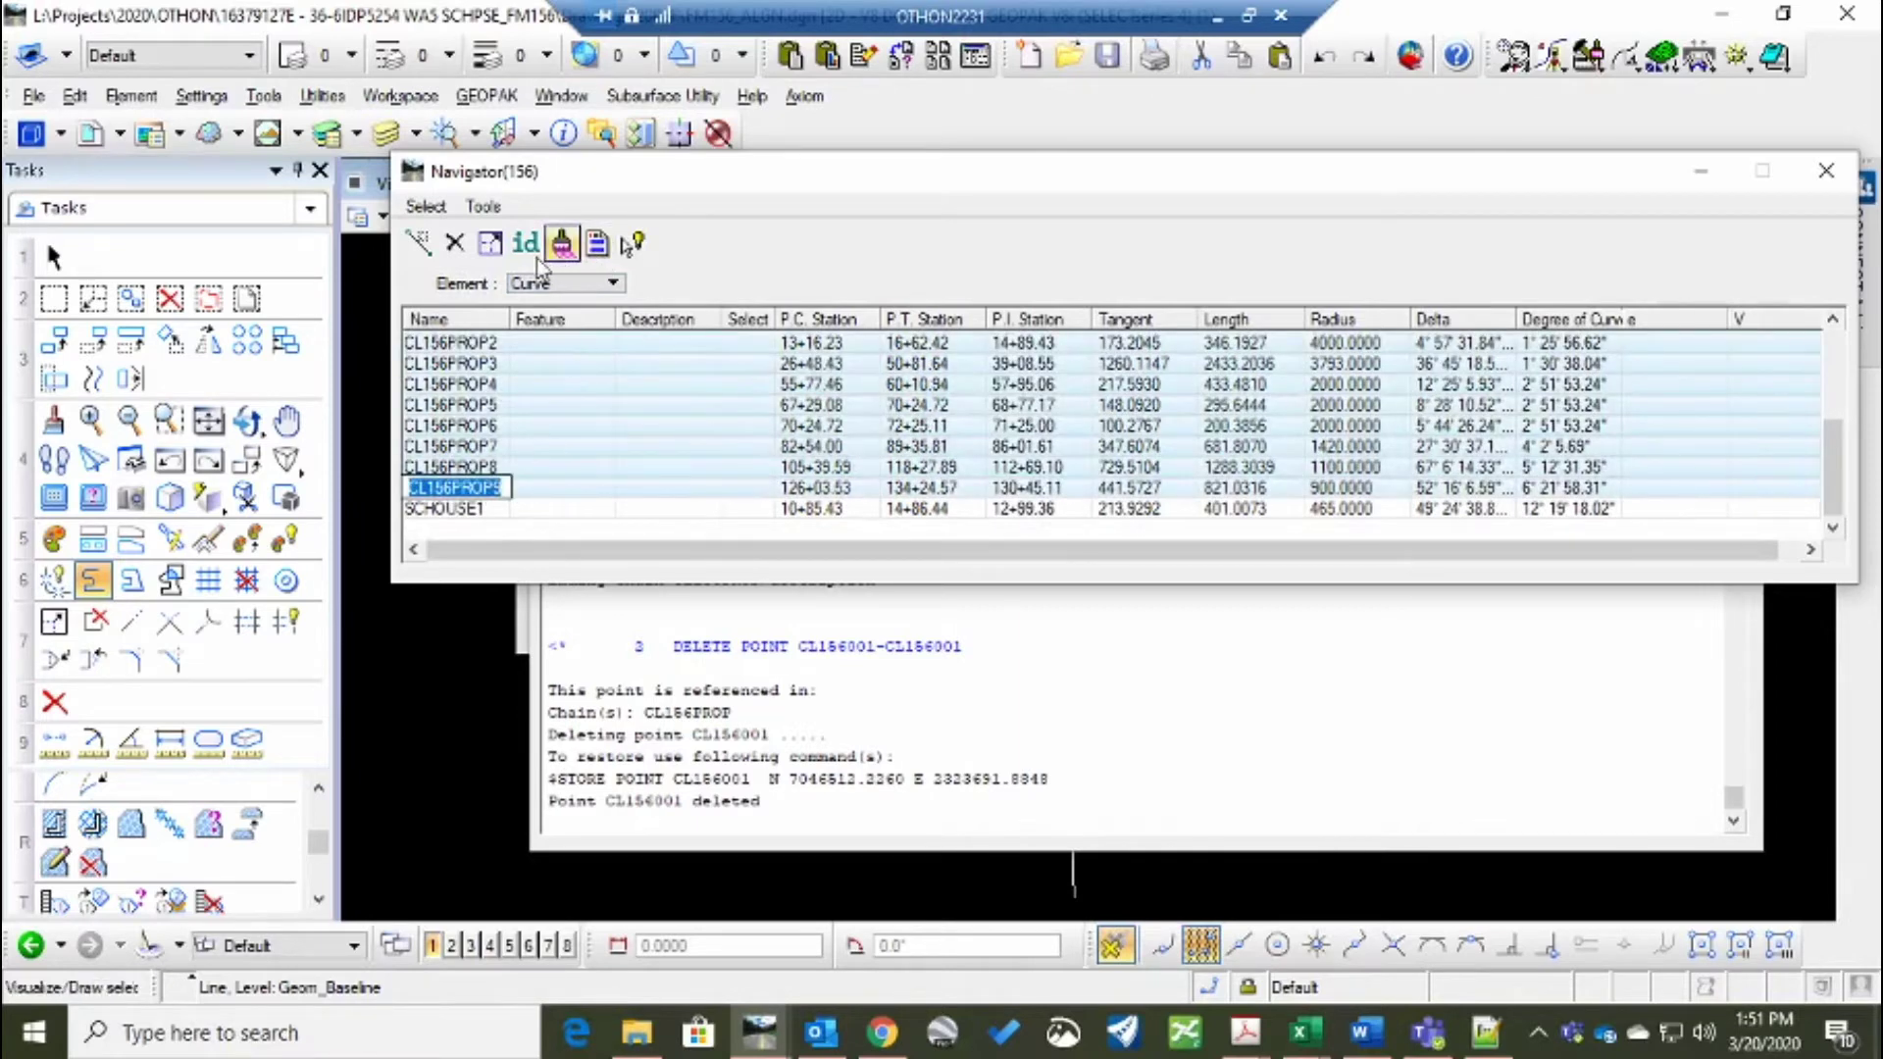
pyautogui.click(454, 243)
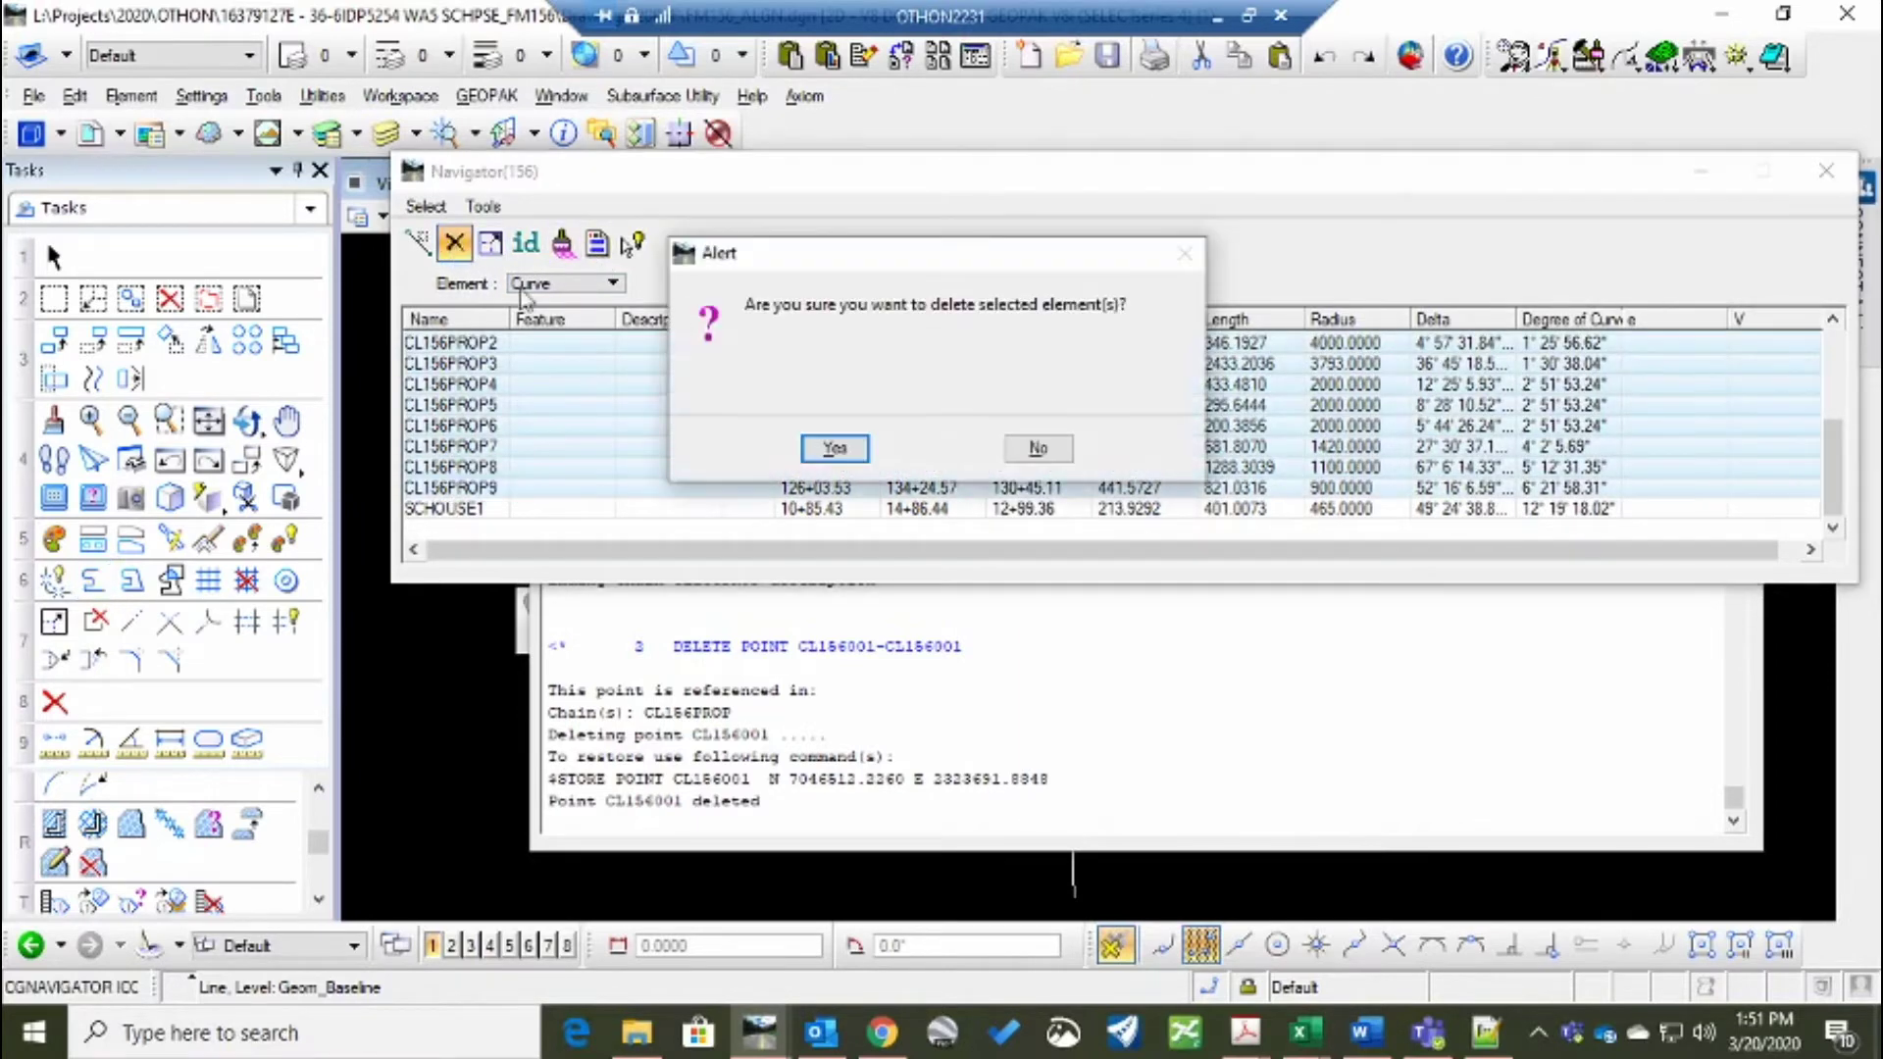
pyautogui.click(835, 450)
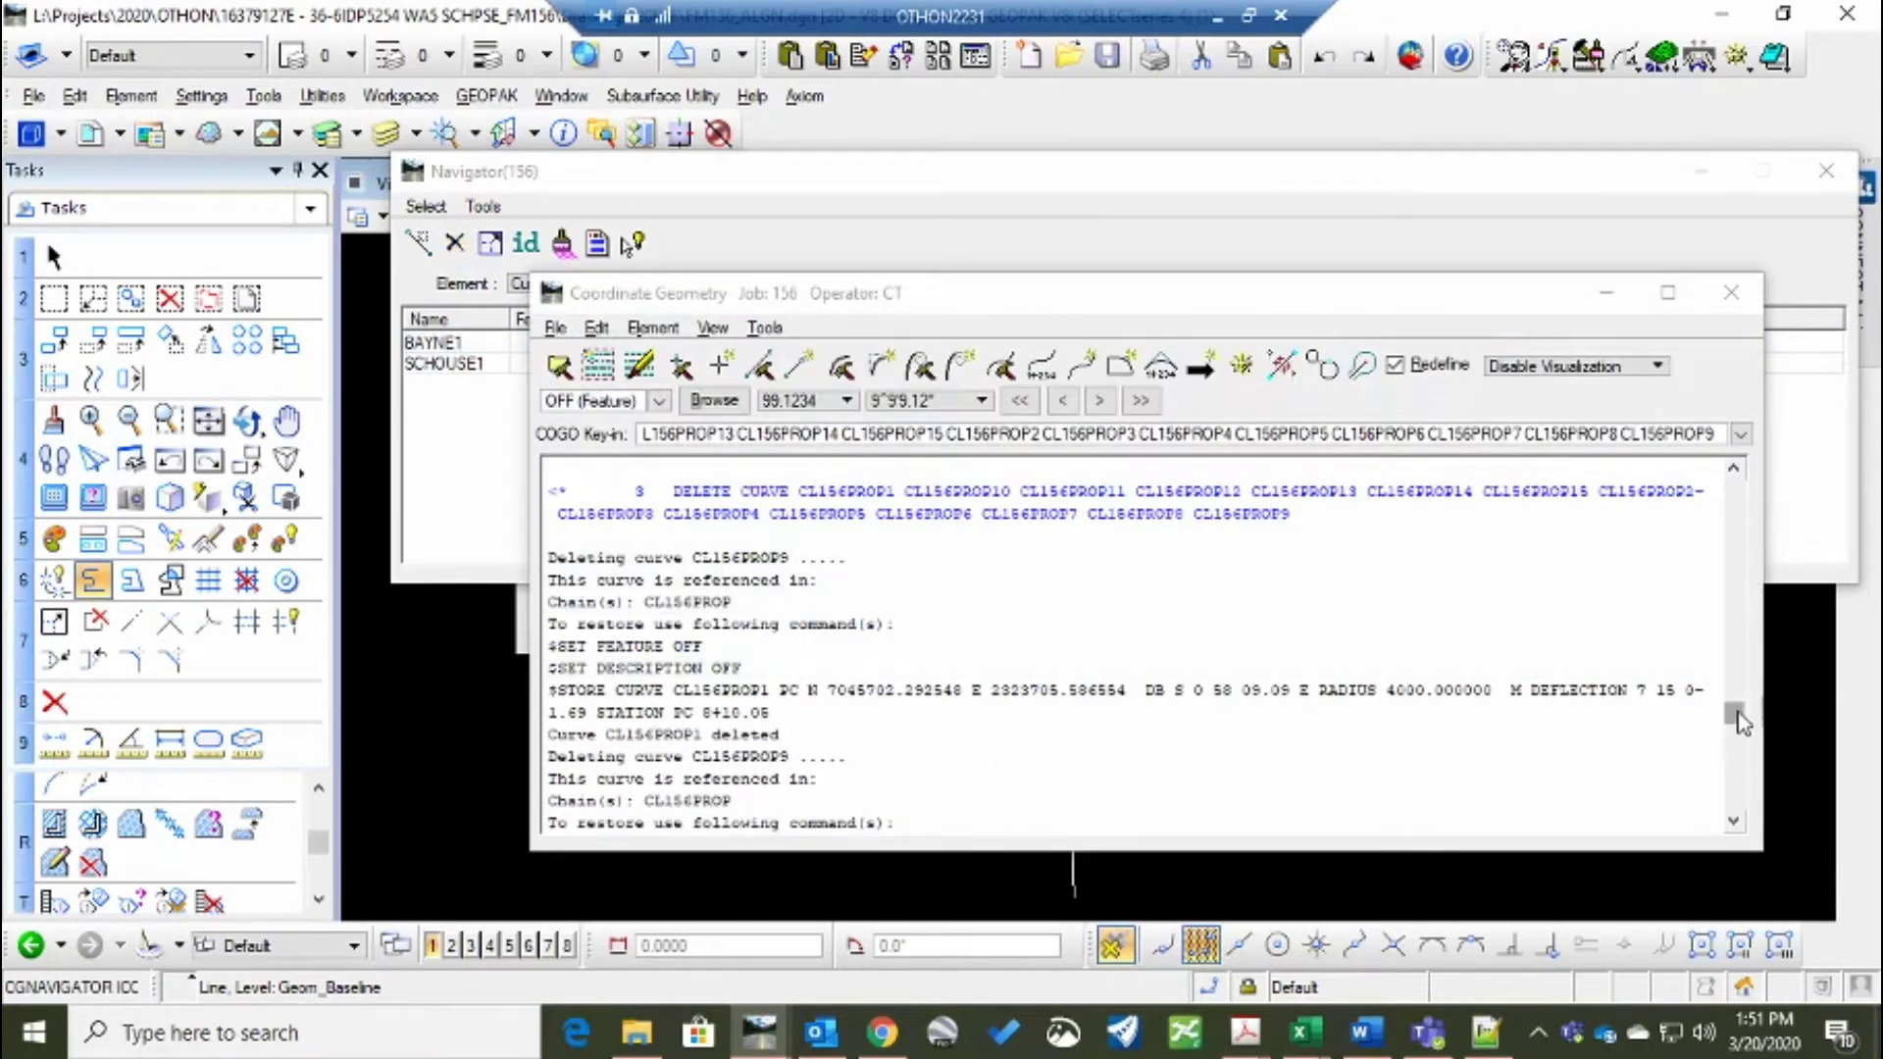
# Review the COGO log and minimize the Coordinate Geometry window
pyautogui.click(1723, 760)
pyautogui.scroll(-10, 1723, 760)
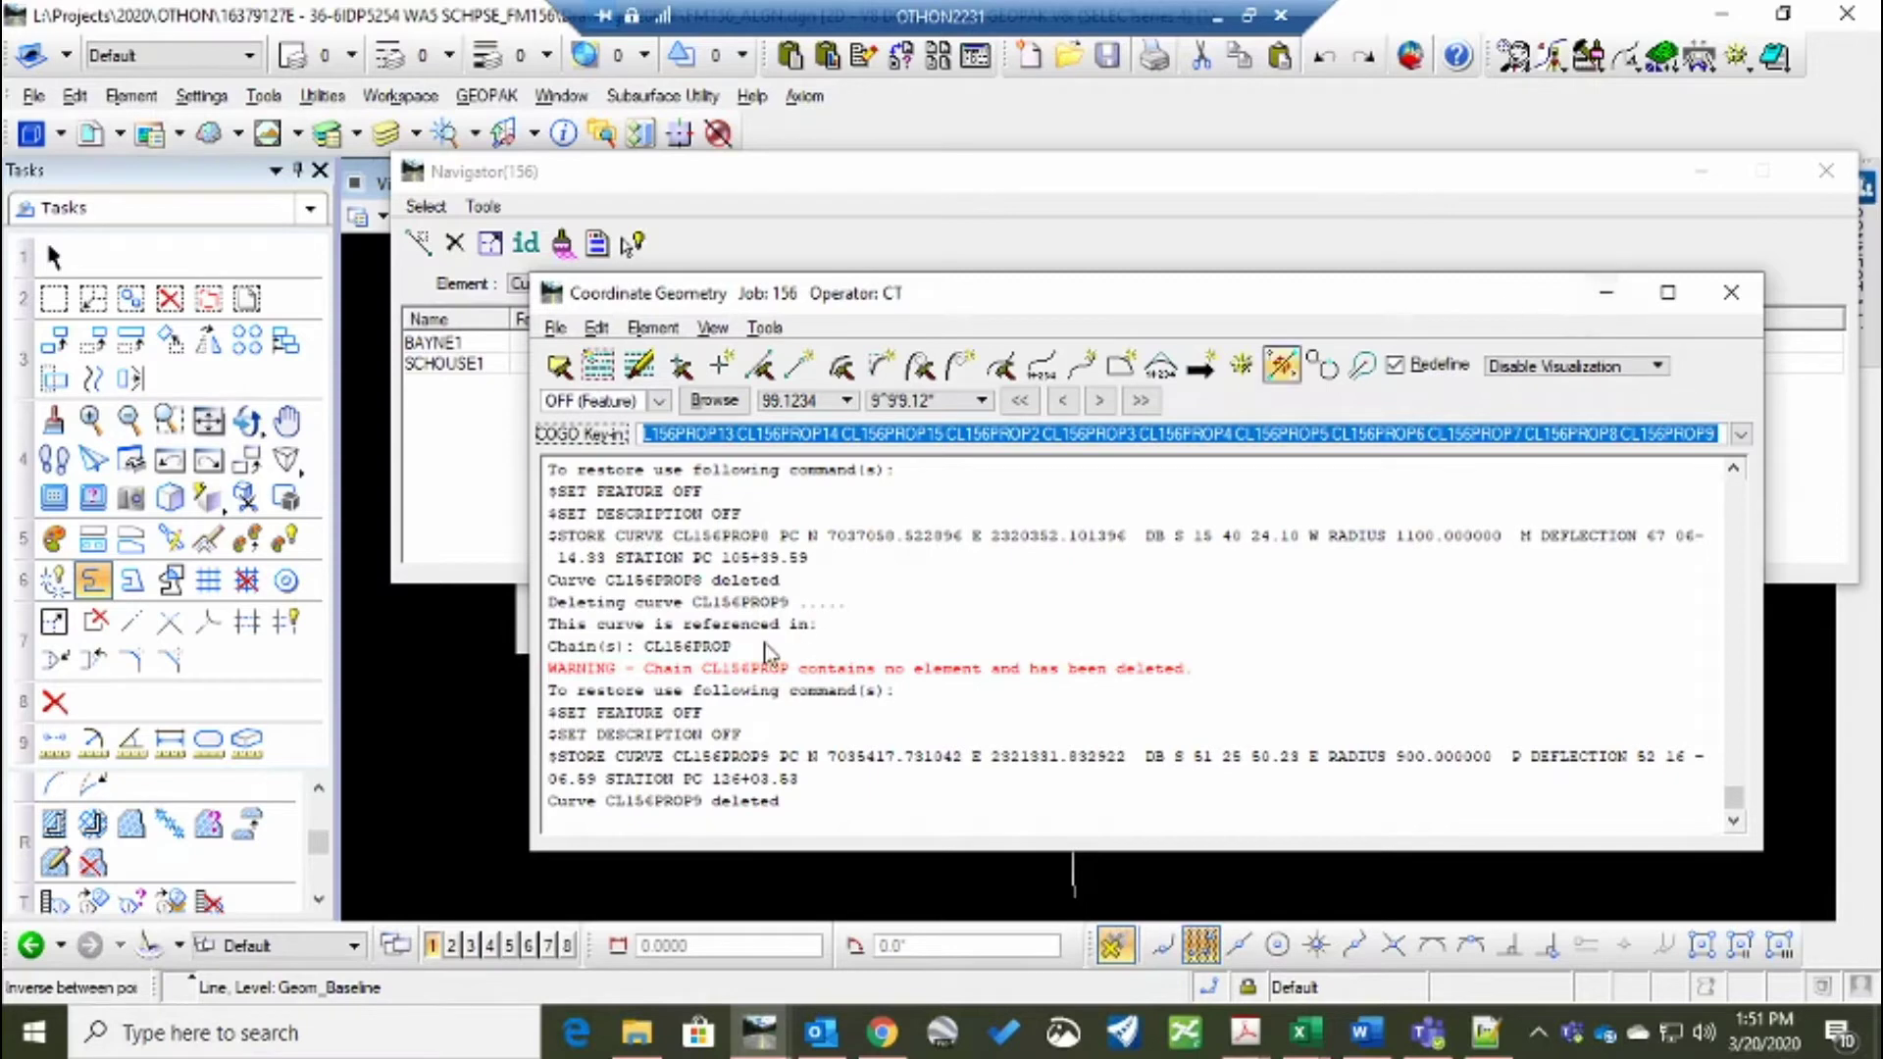
pyautogui.click(1608, 297)
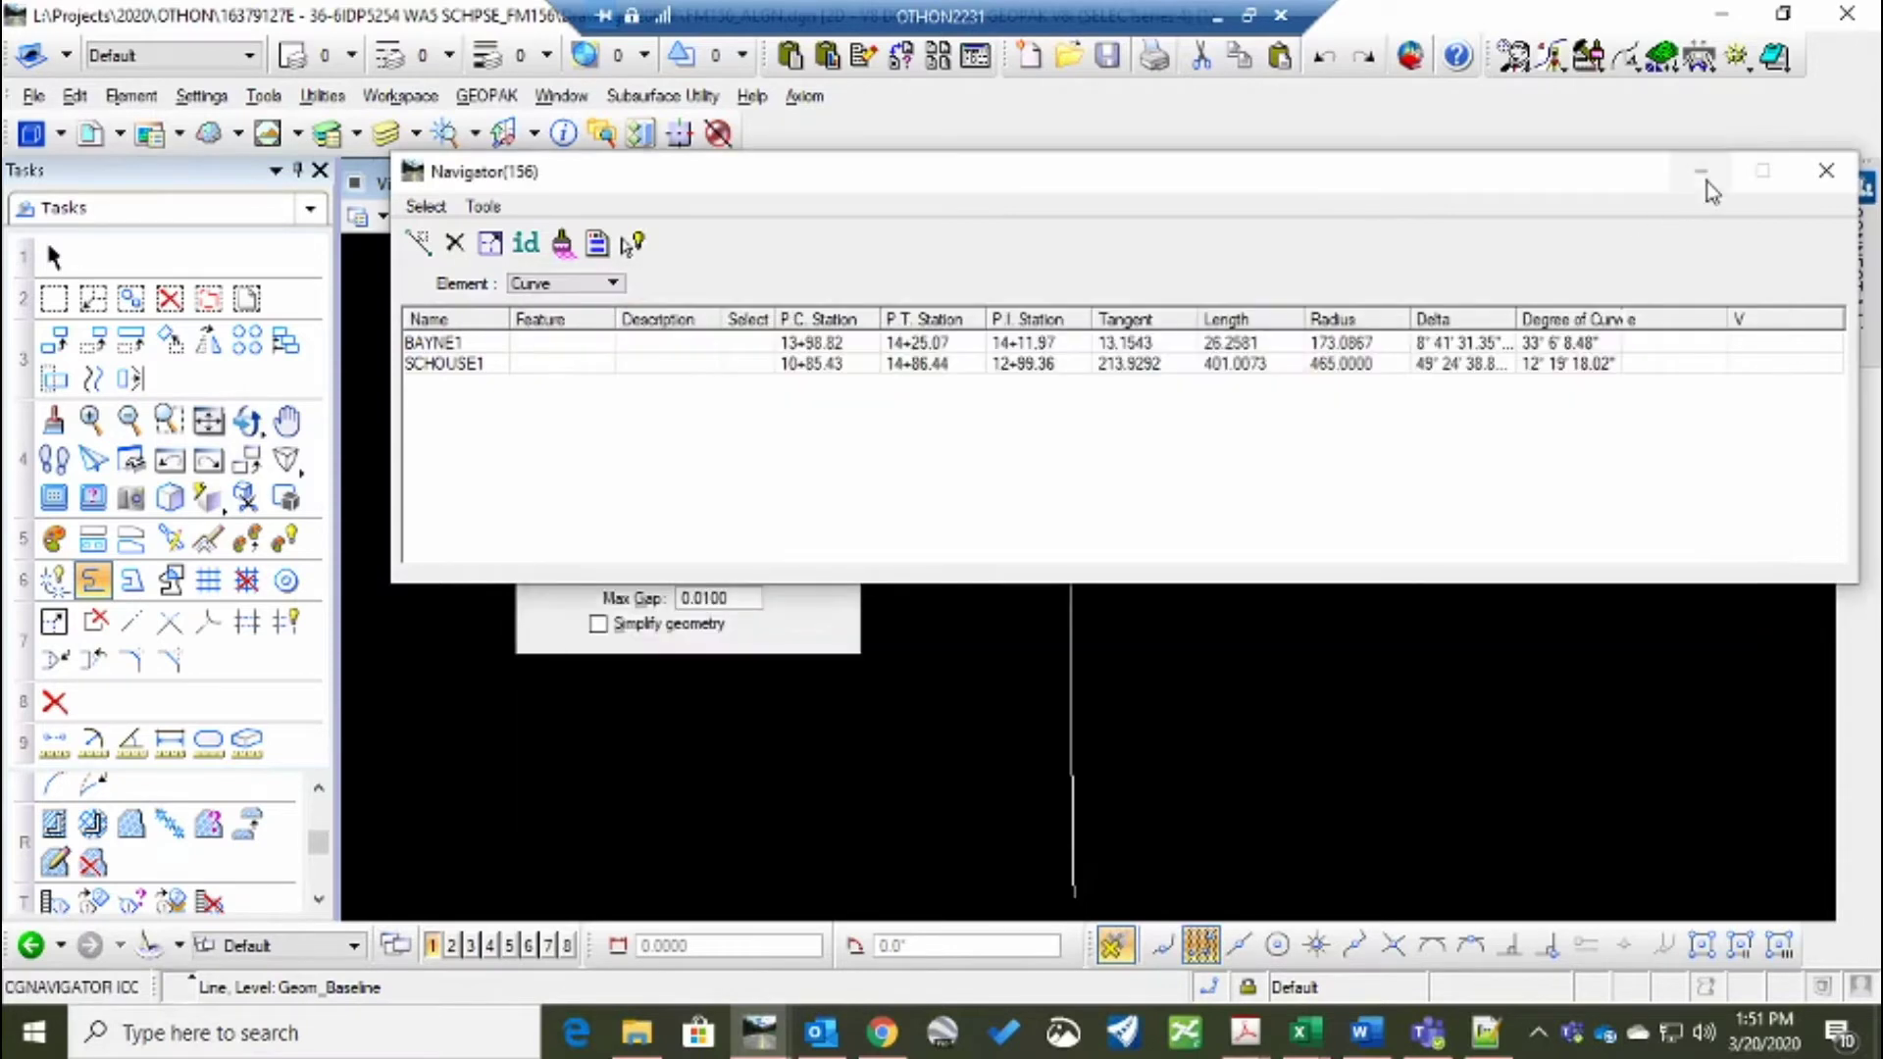
# Minimize the navigator and bring up GEOPAK's Store Graphics chain tool
pyautogui.click(1704, 177)
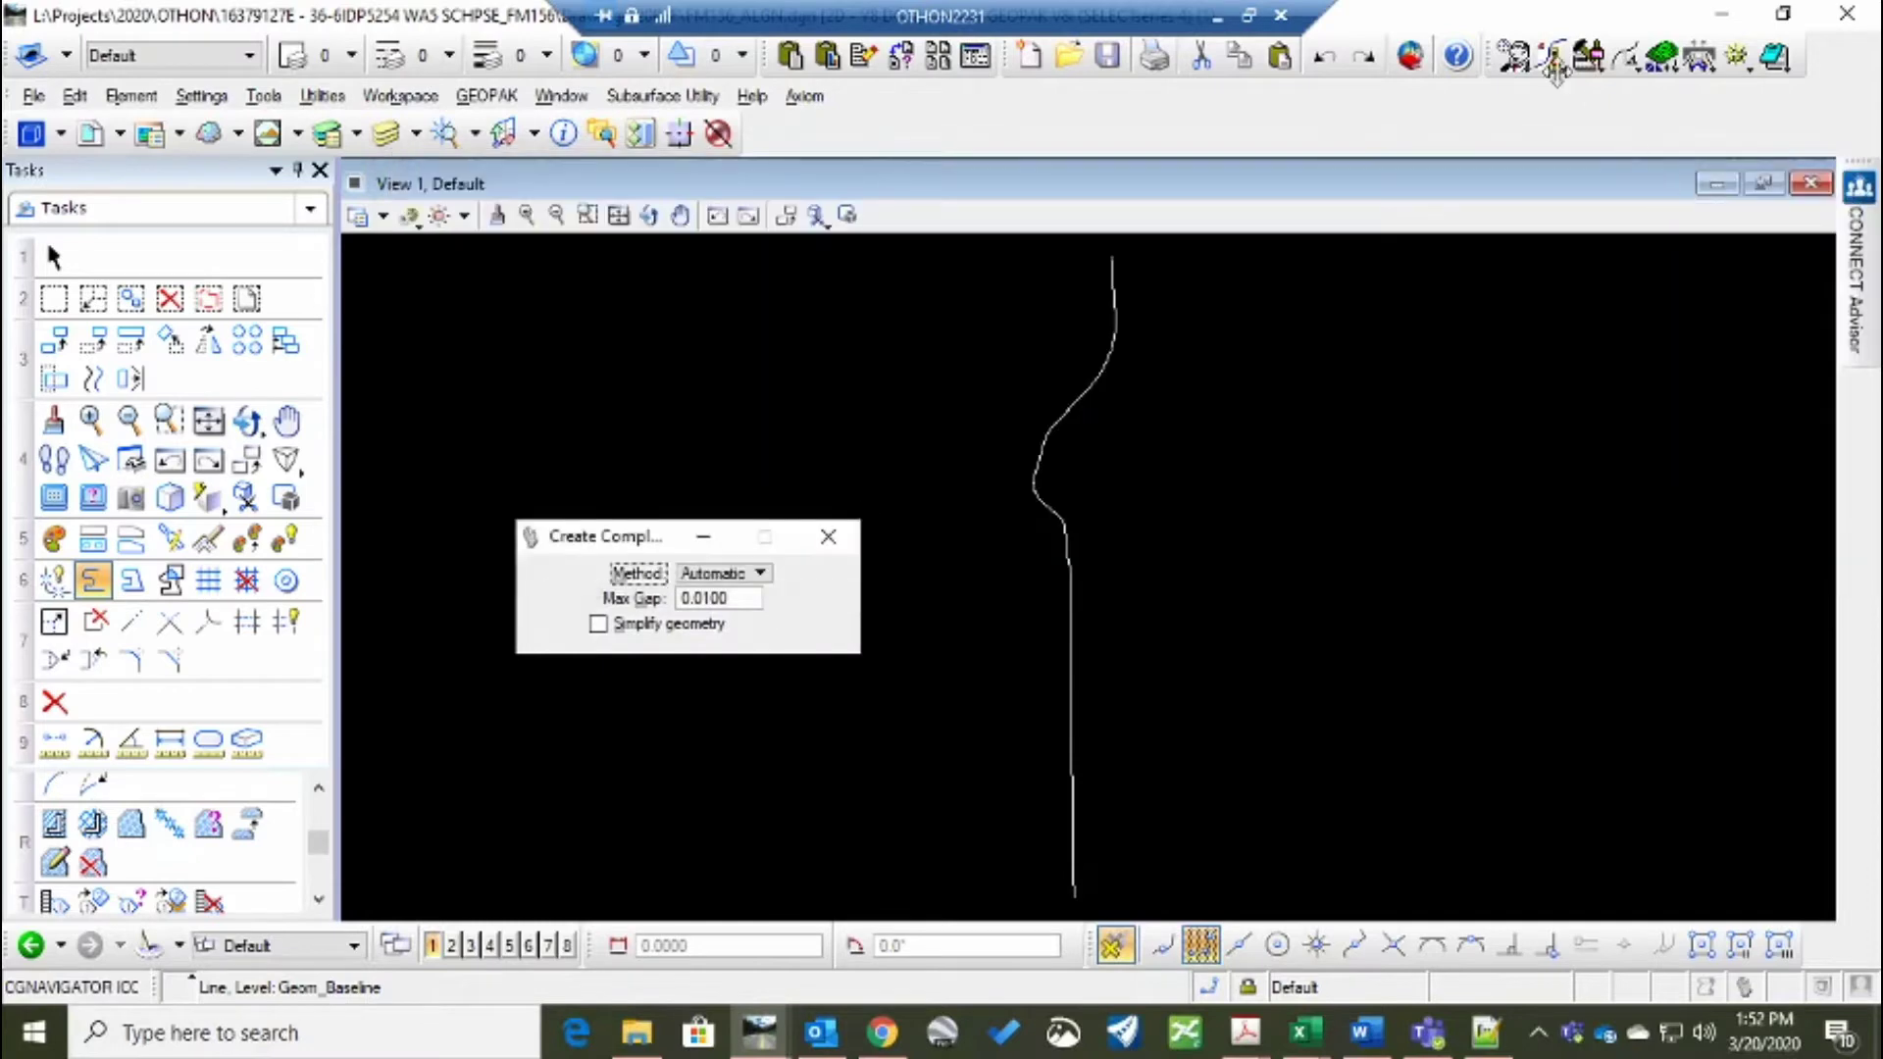
pyautogui.click(1552, 57)
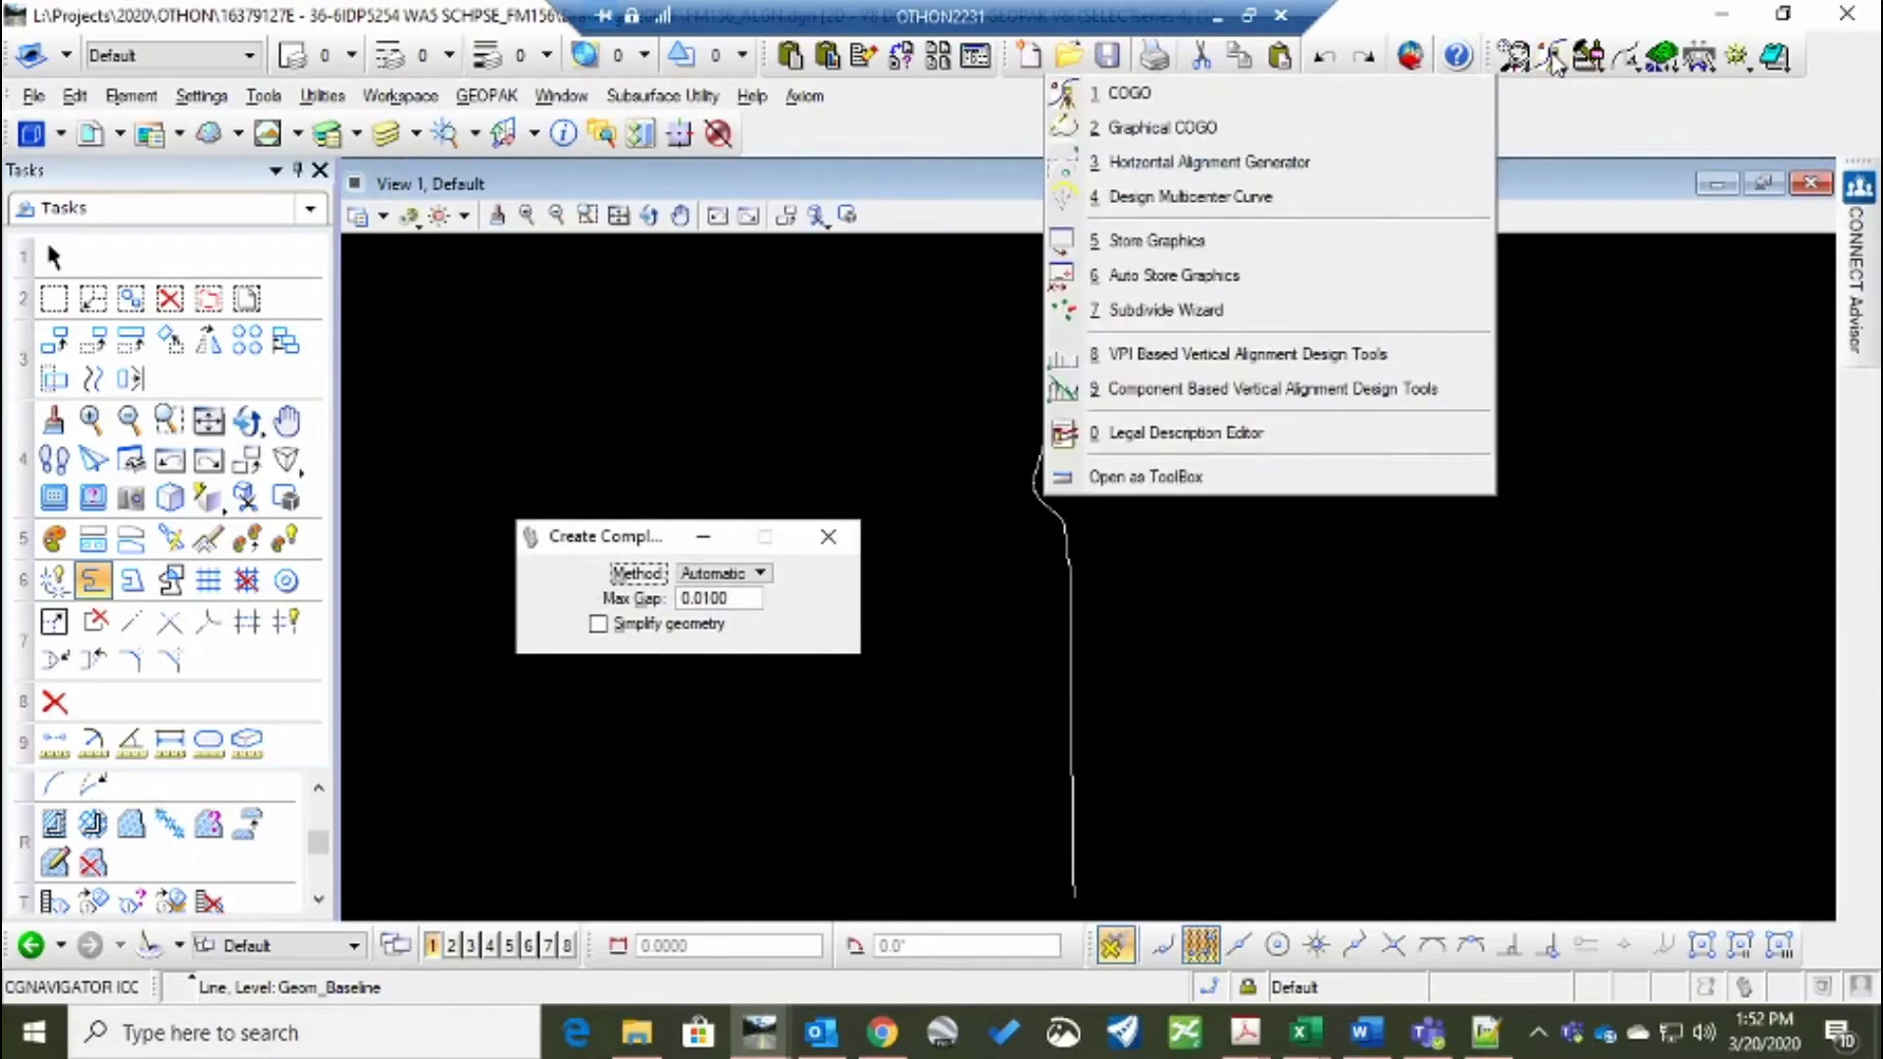
pyautogui.click(1195, 243)
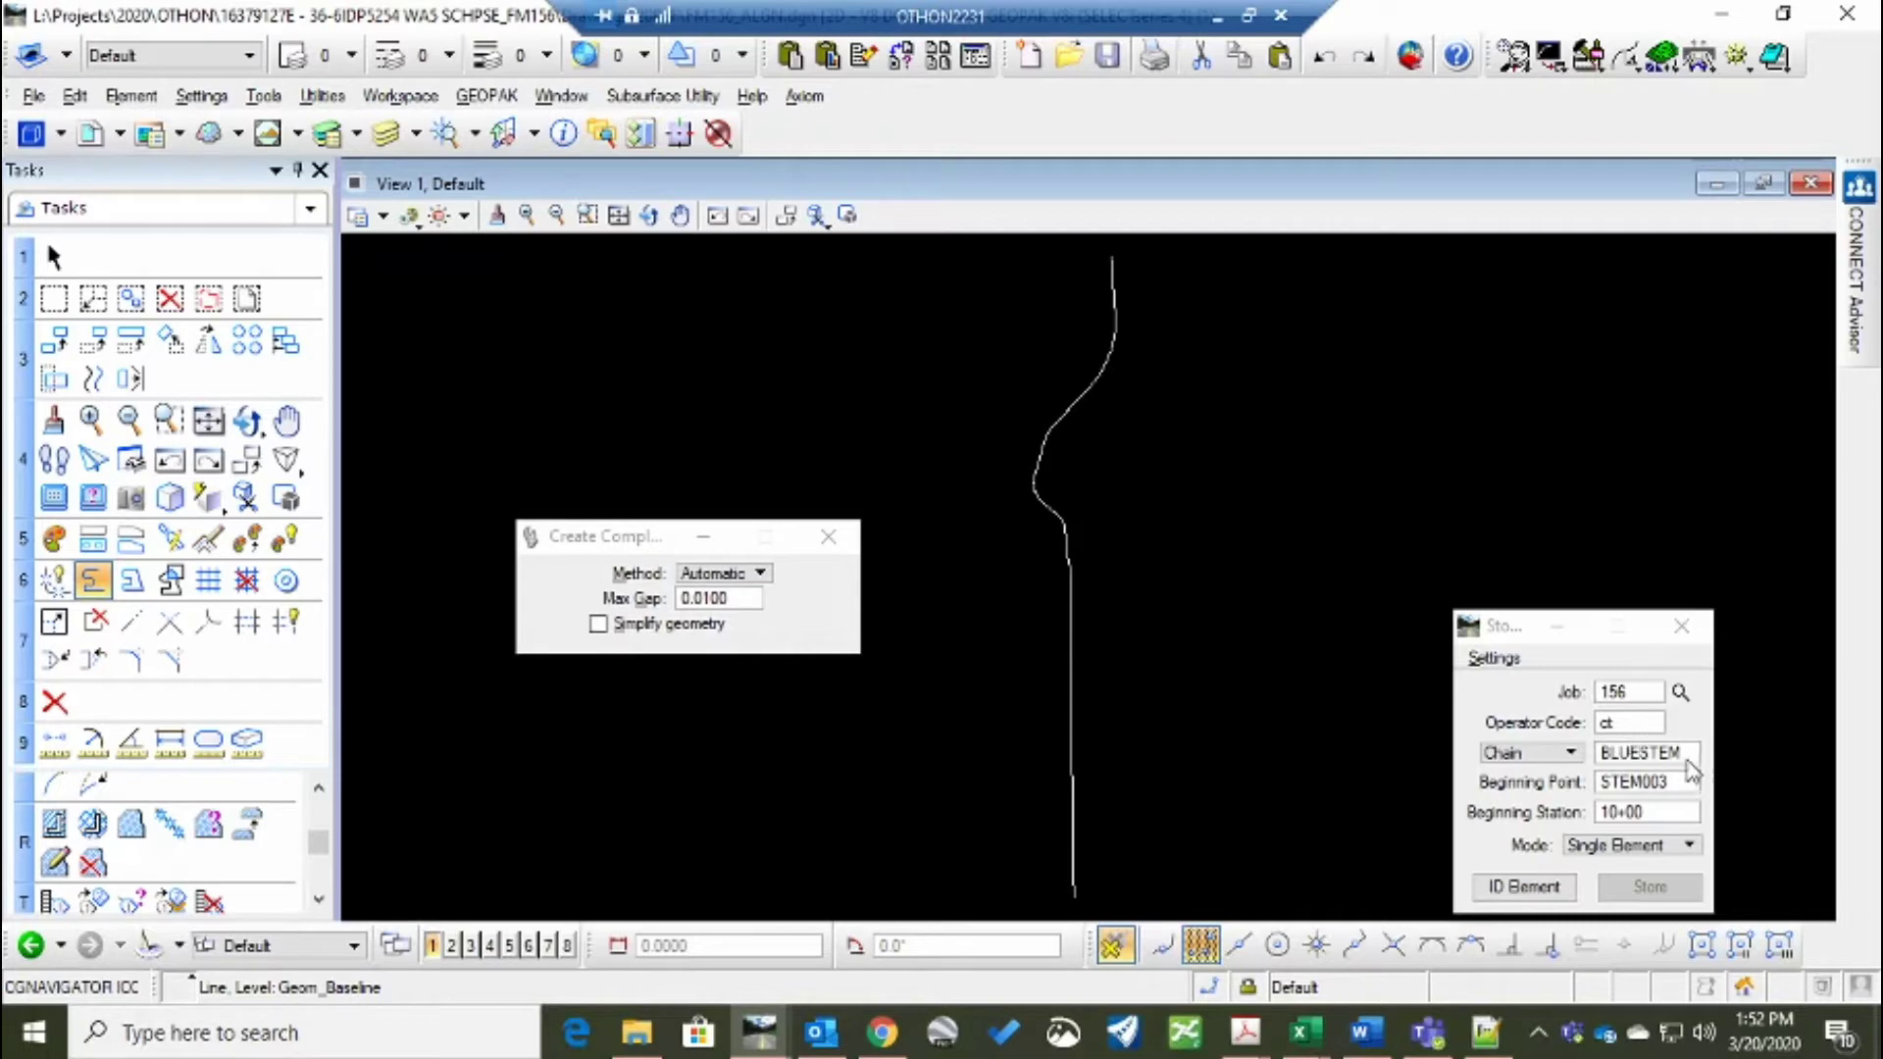
# Name the chain CL156PR with beginning point CL156001, keeping station 10+00
pyautogui.moveTo(1689, 757); pyautogui.dragTo(1591, 758)
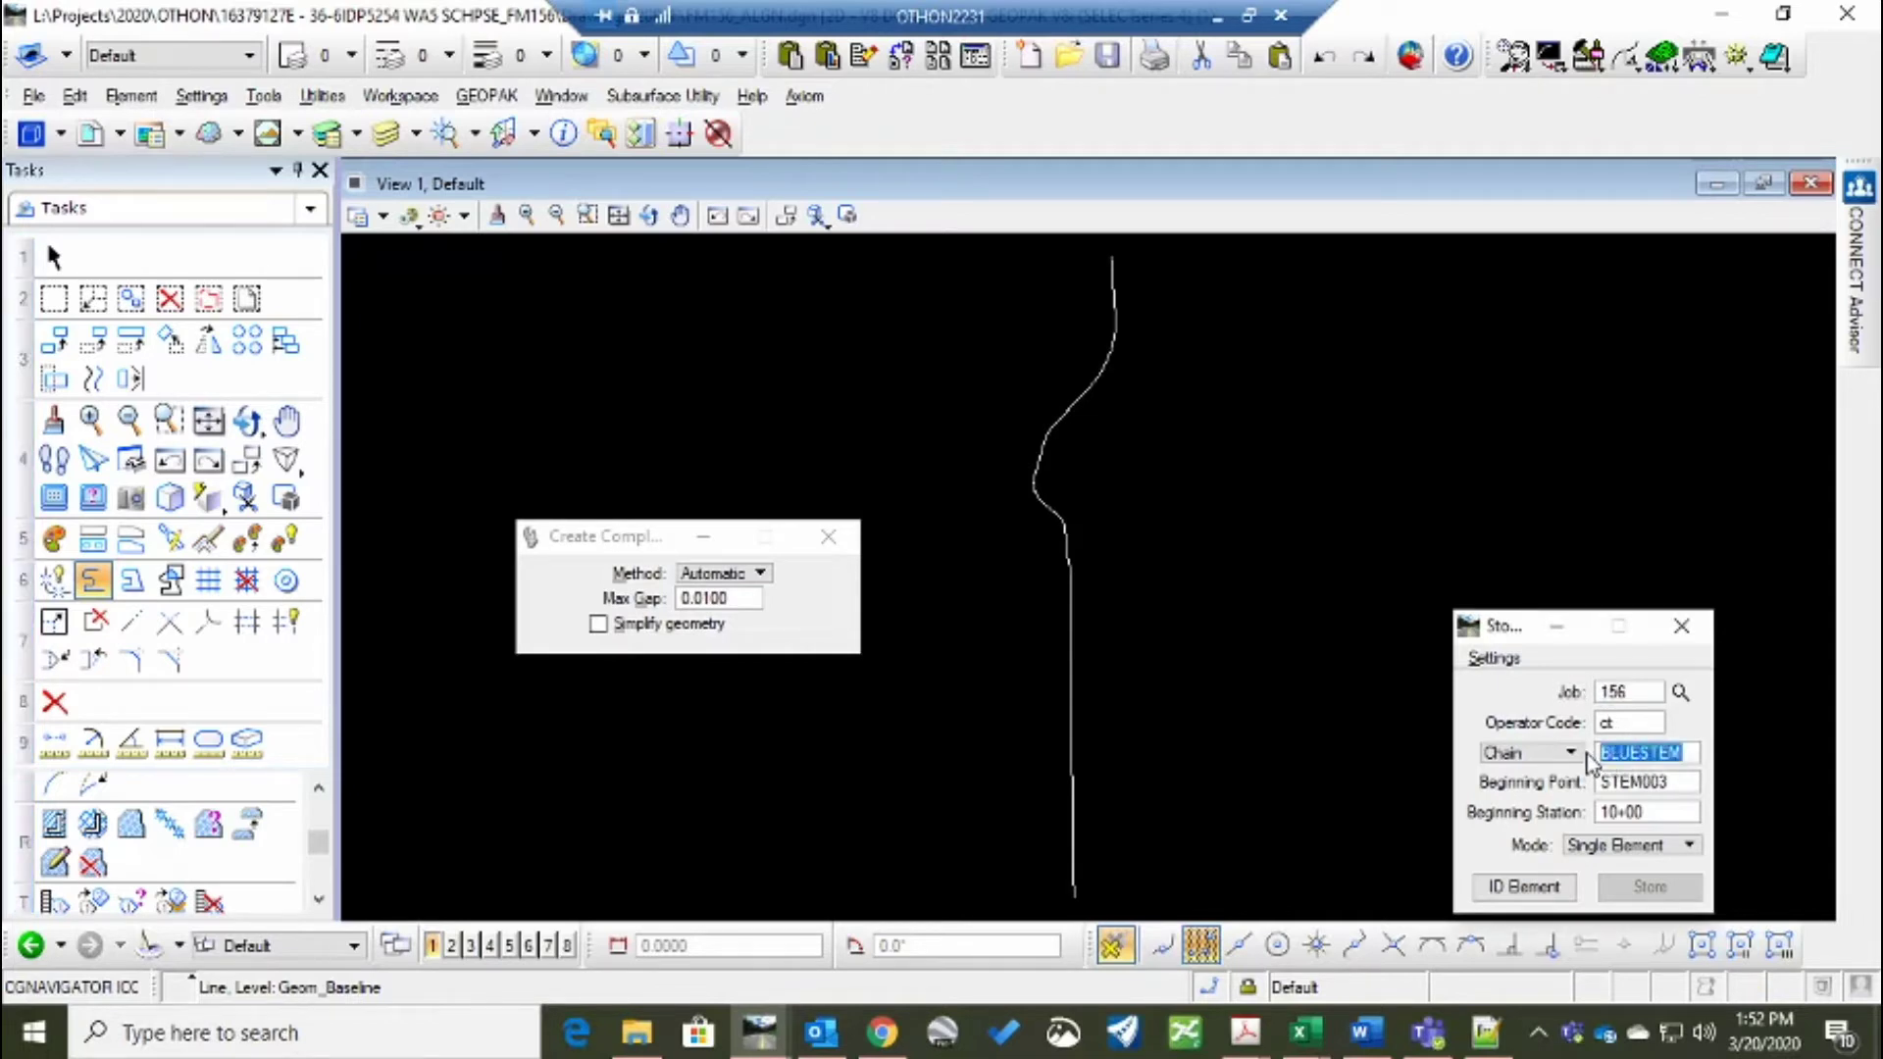
pyautogui.press('BackSpace')
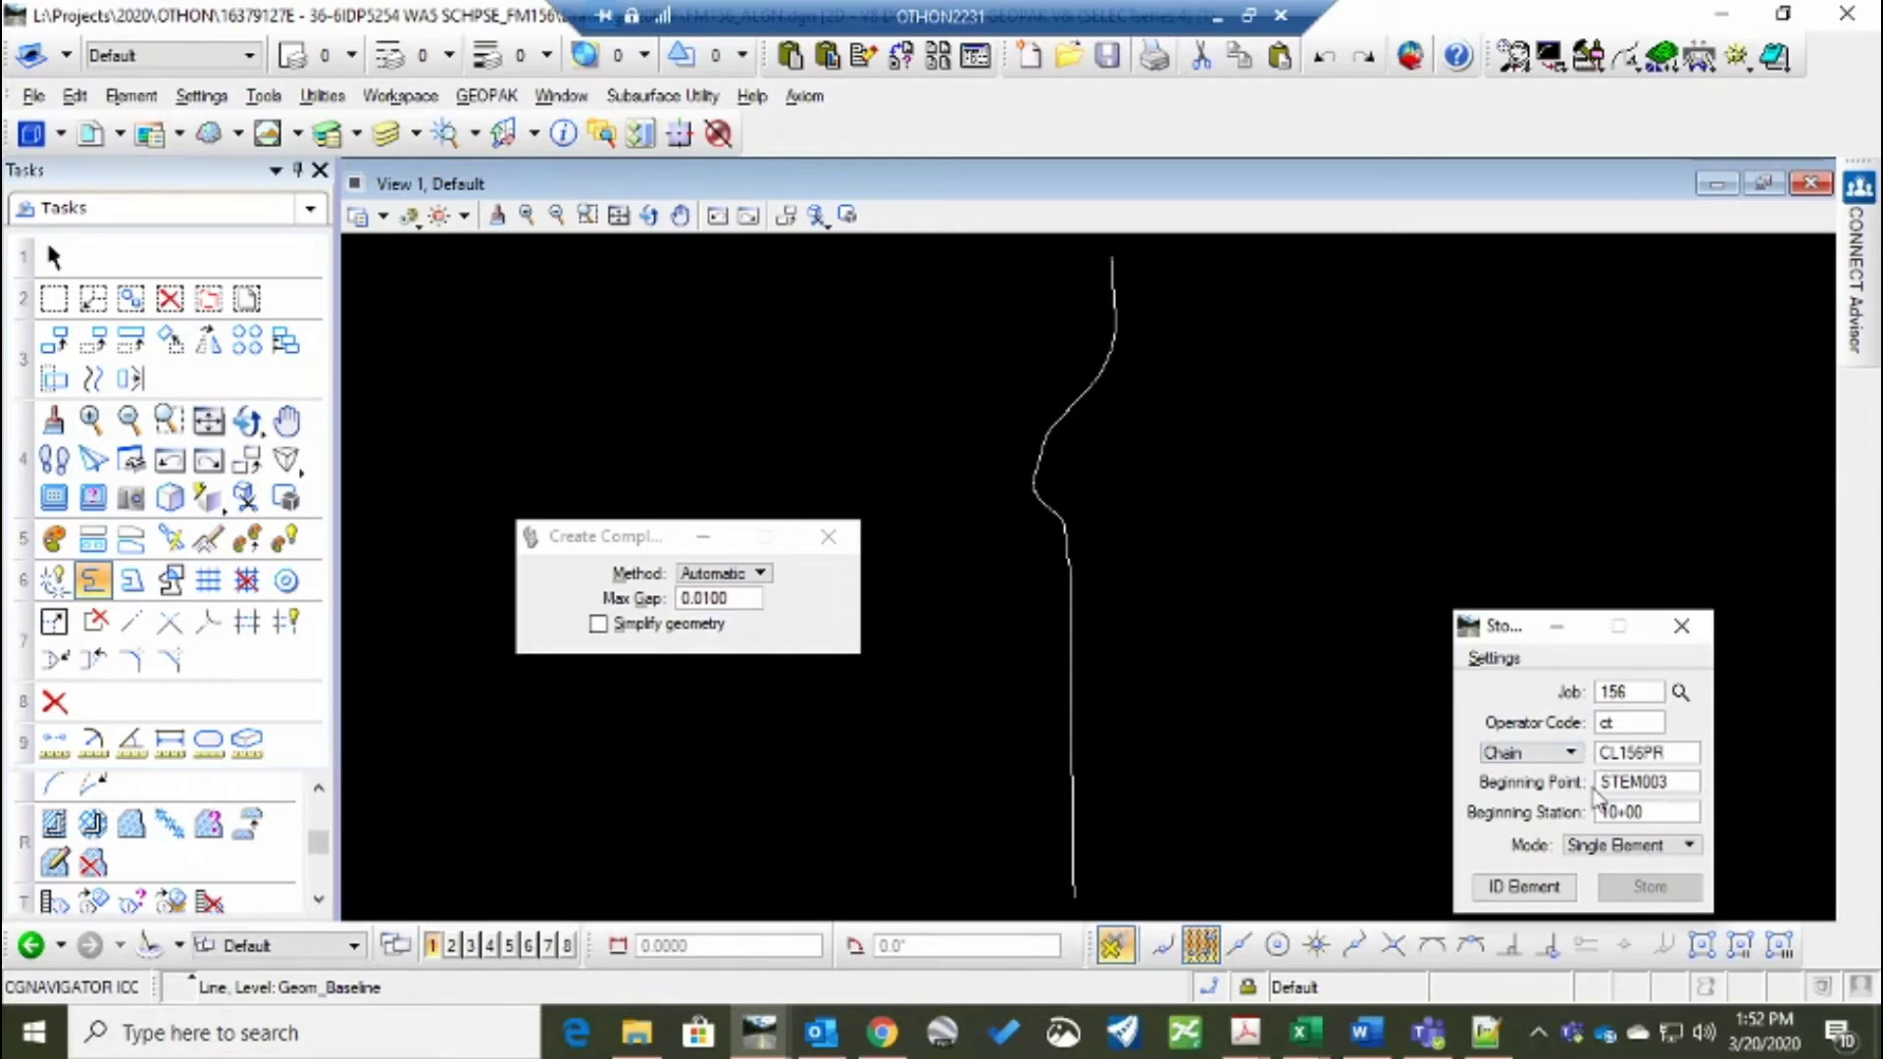
pyautogui.press('Tab')
pyautogui.press('End')
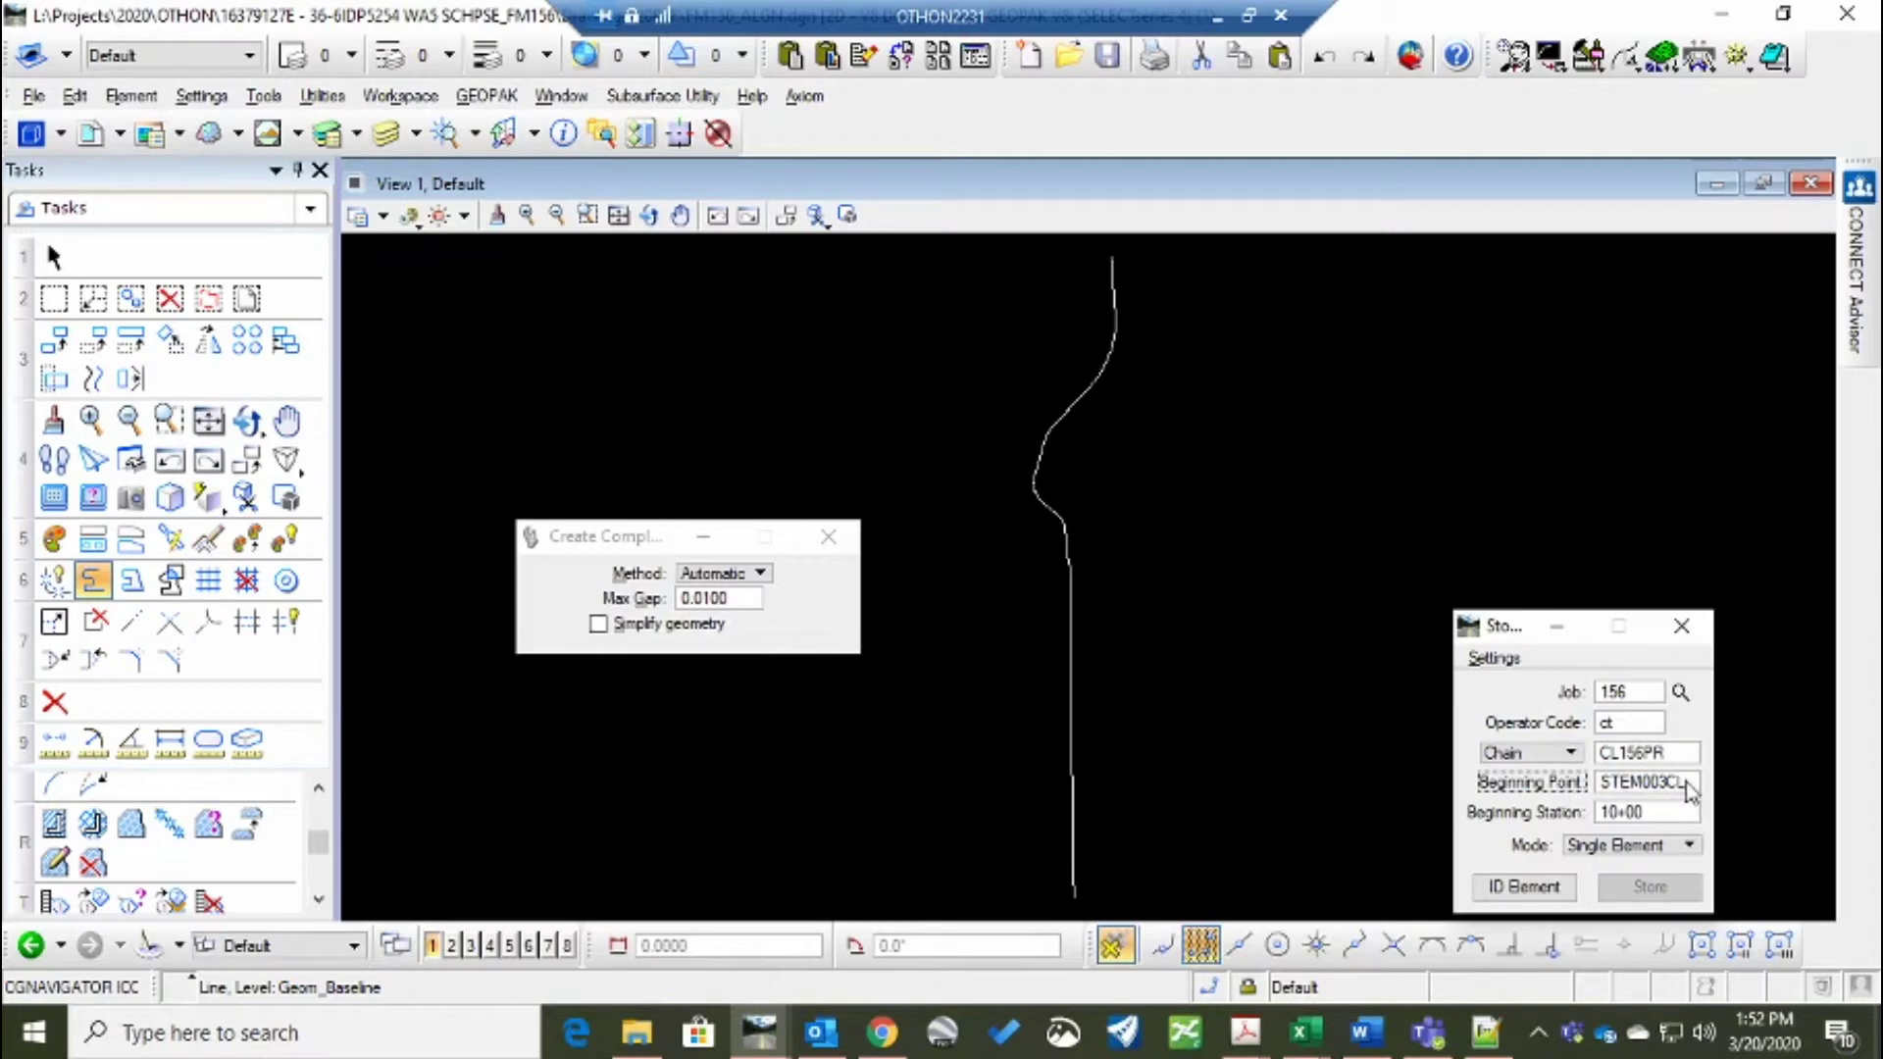
pyautogui.hotkey('shift', 'Home')
pyautogui.press('BackSpace')
pyautogui.press('BackSpace')
pyautogui.write('001')
pyautogui.press('BackSpace')
pyautogui.press('BackSpace')
pyautogui.press('BackSpace')
pyautogui.press('BackSpace')
# Identify and accept the white centerline, then store it as chain CL156PR in job 156
pyautogui.click(1650, 814)
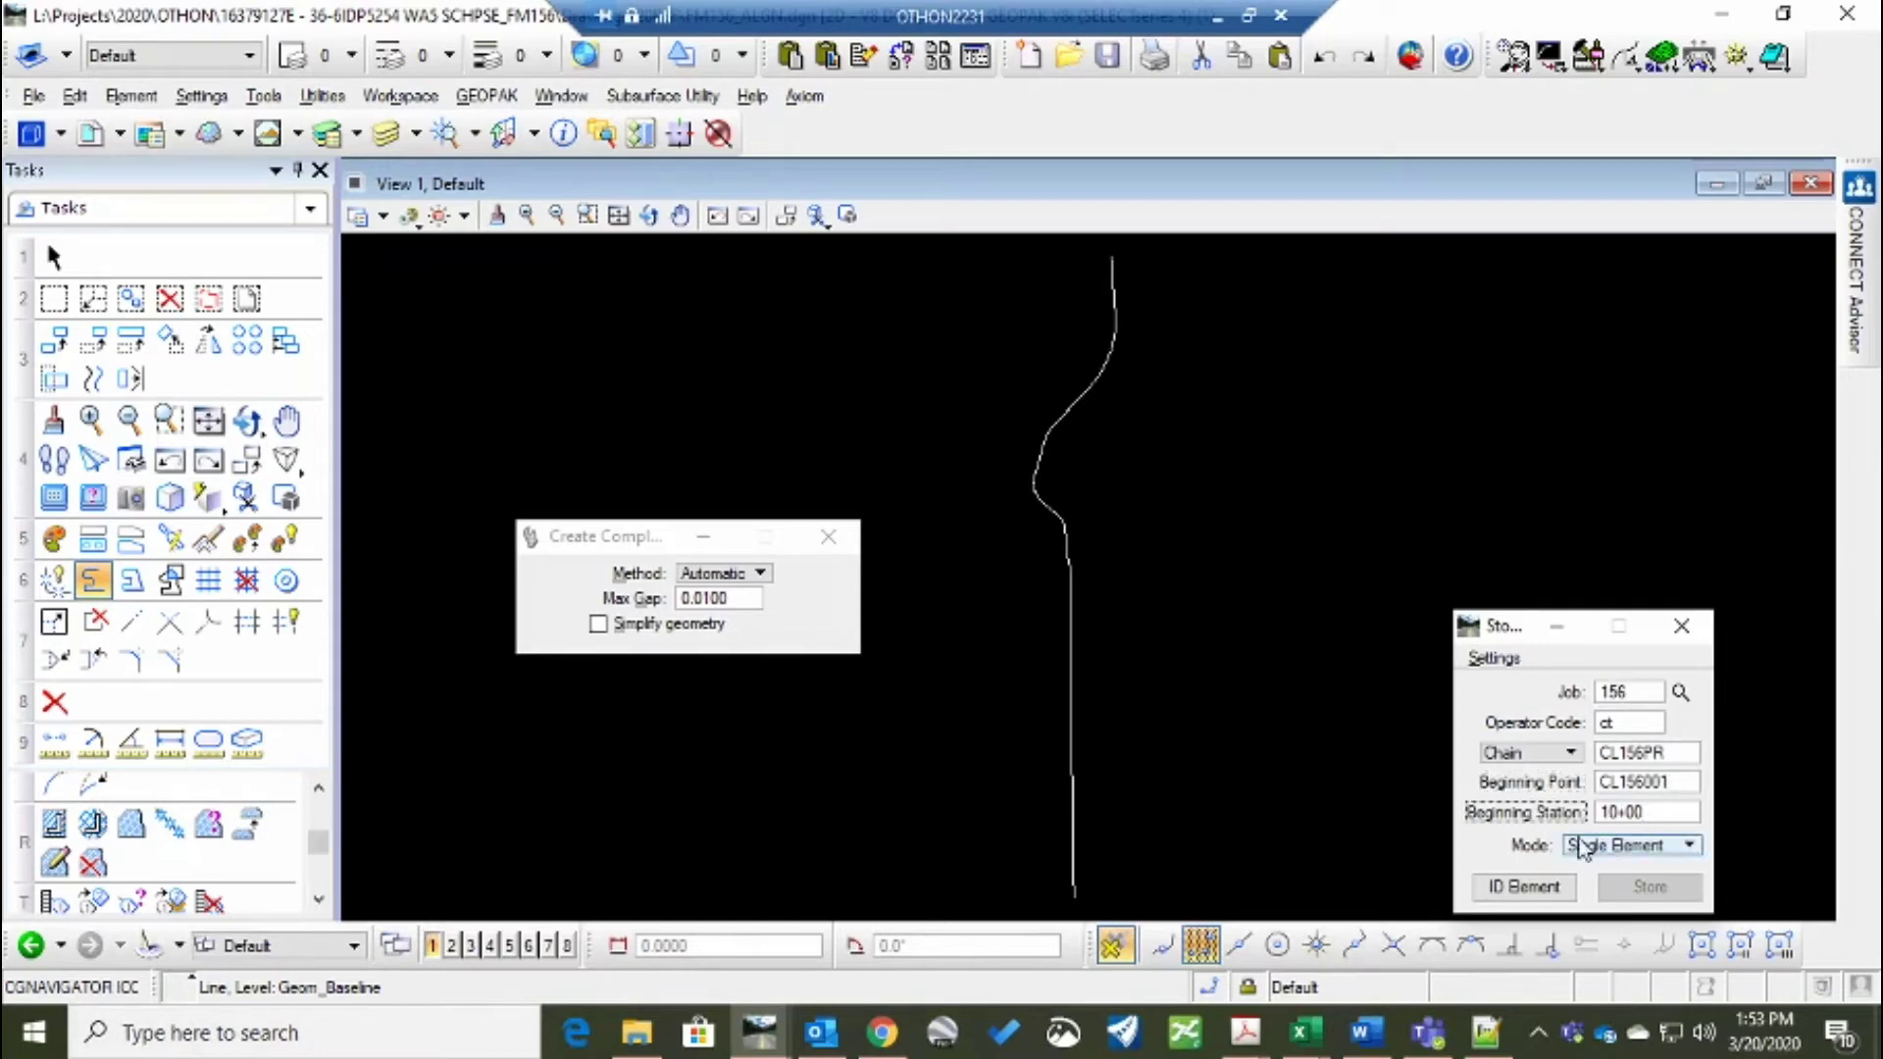
pyautogui.click(1526, 887)
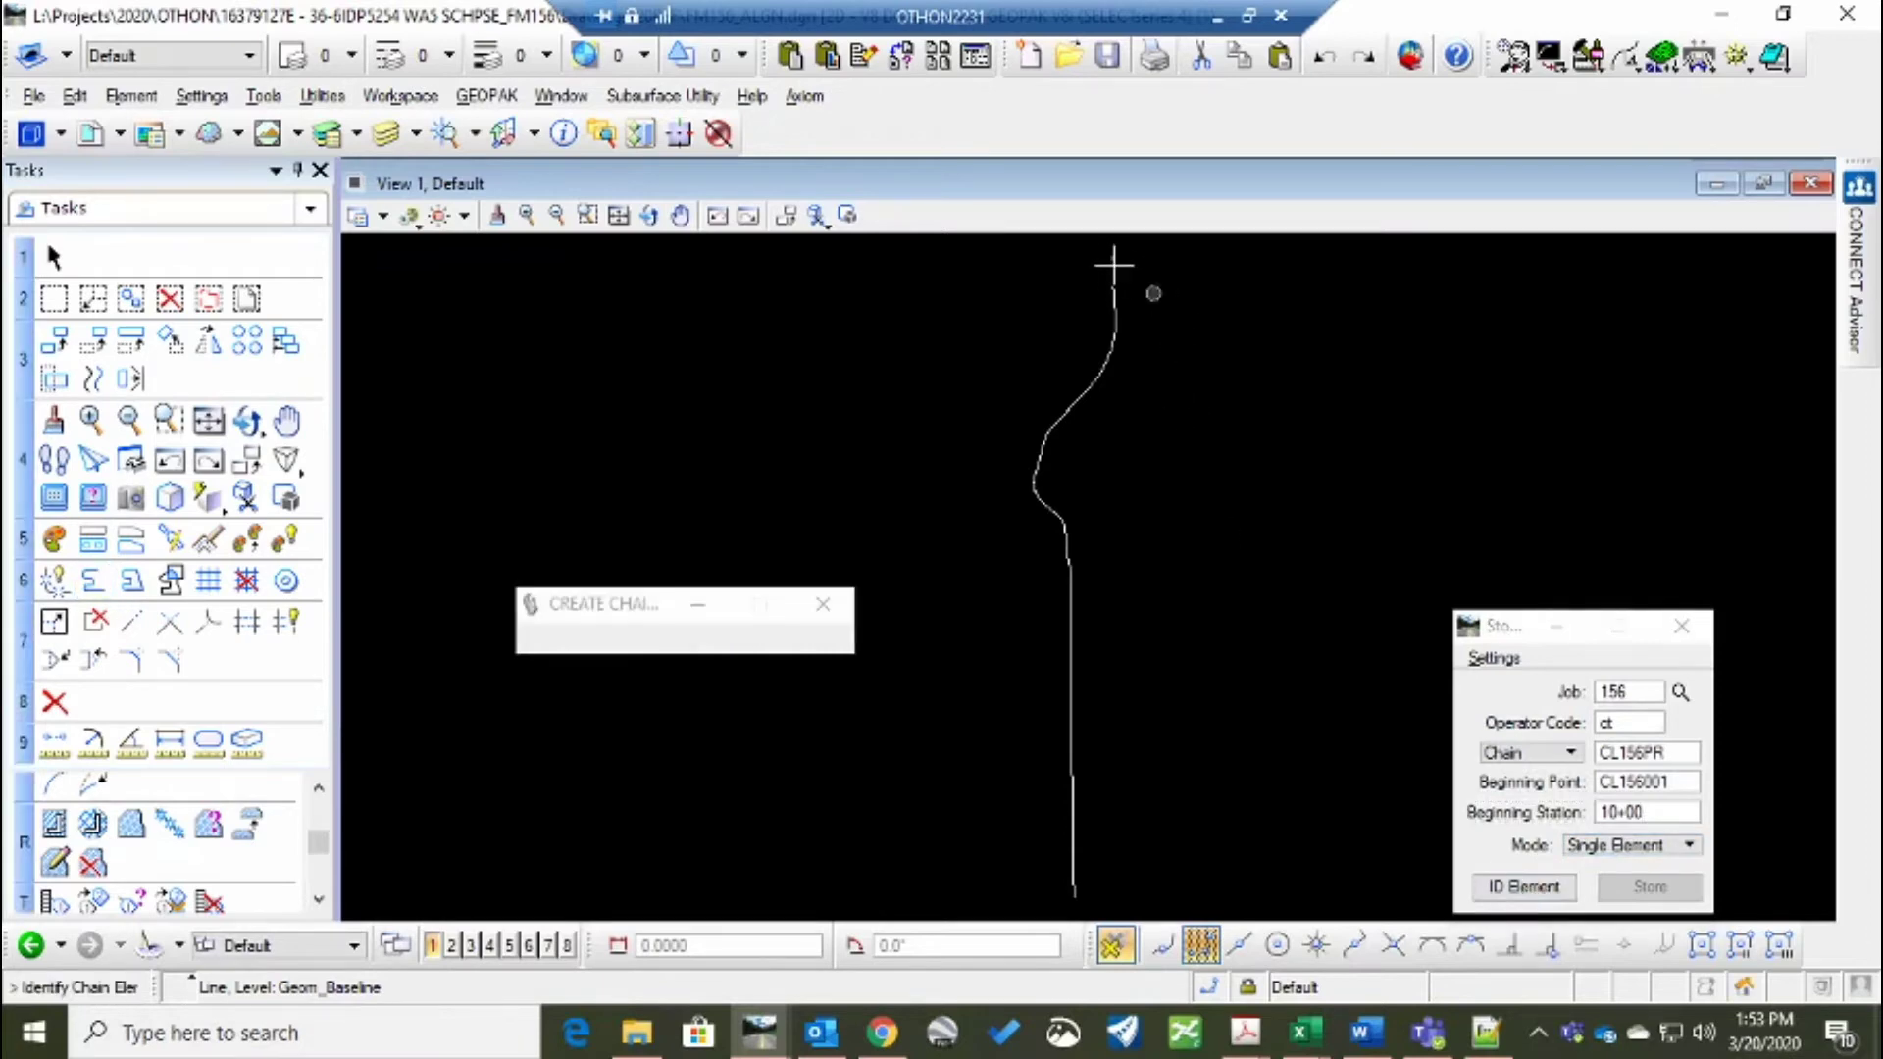
pyautogui.click(1114, 262)
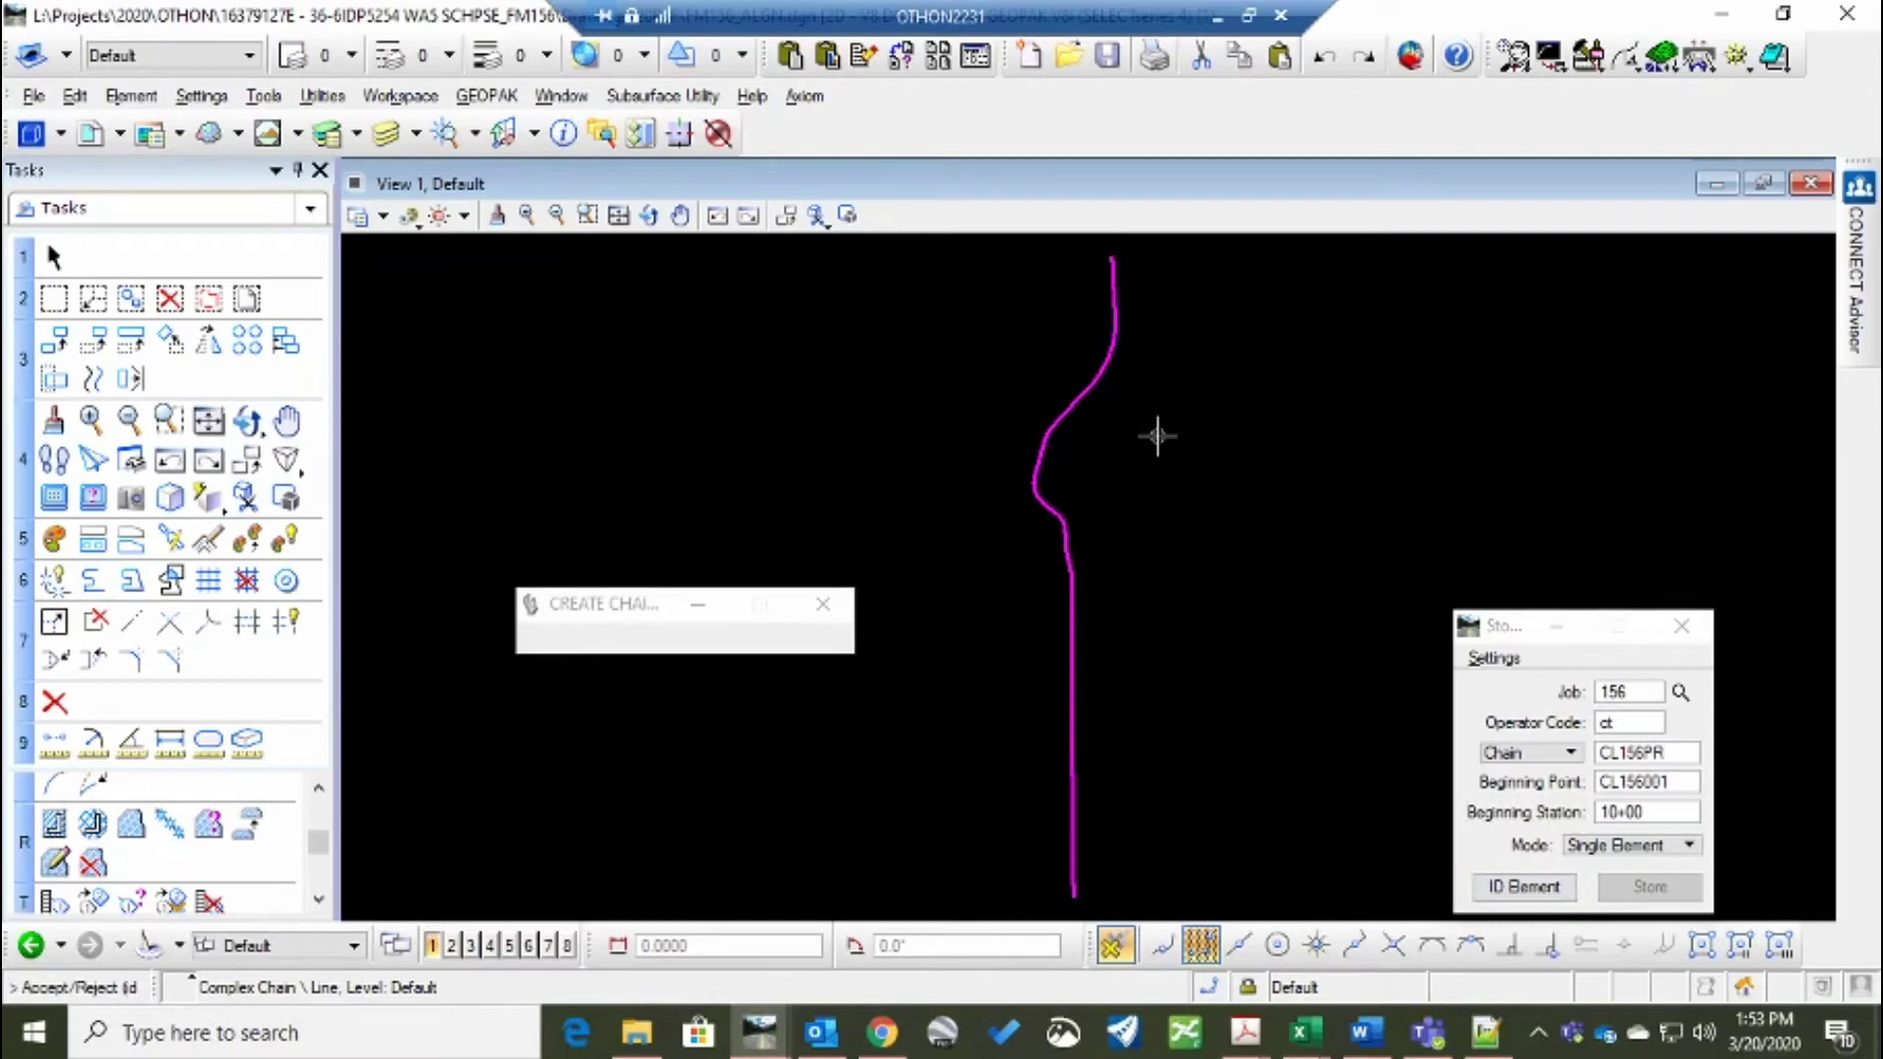
pyautogui.click(1157, 436)
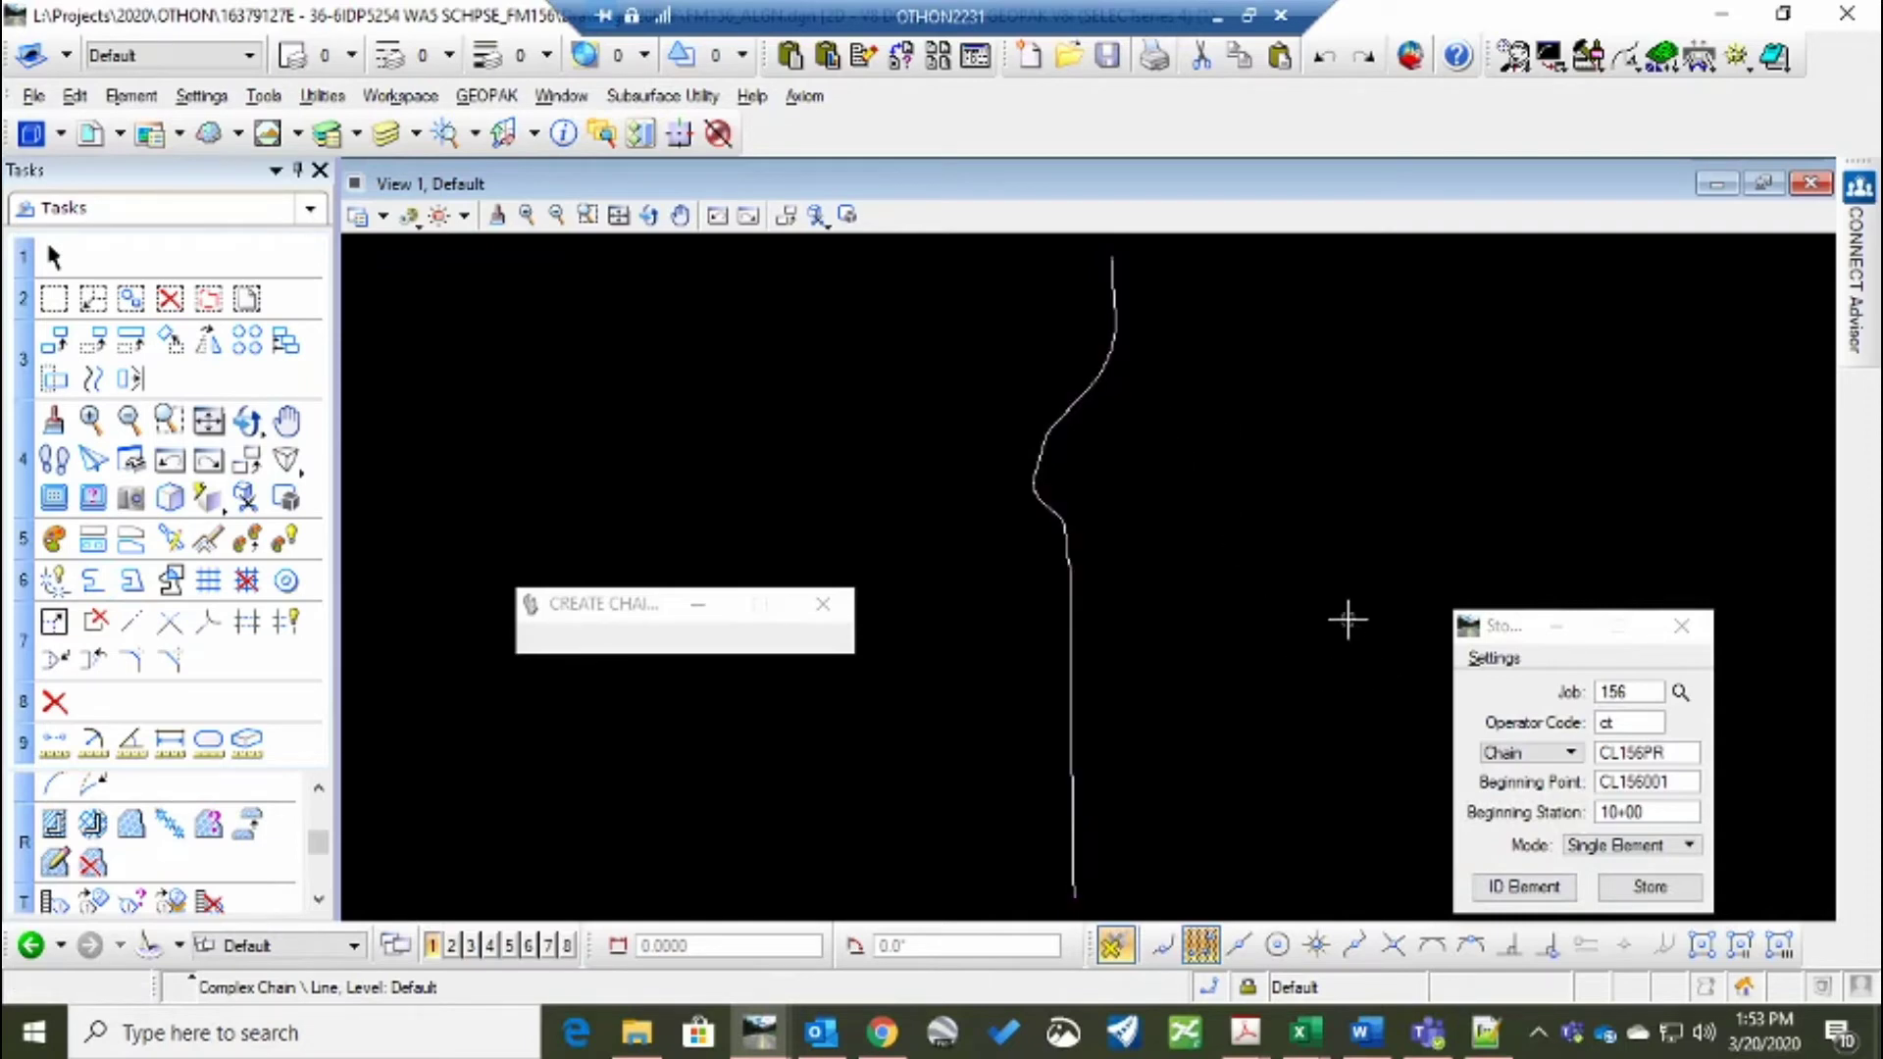
pyautogui.click(1651, 891)
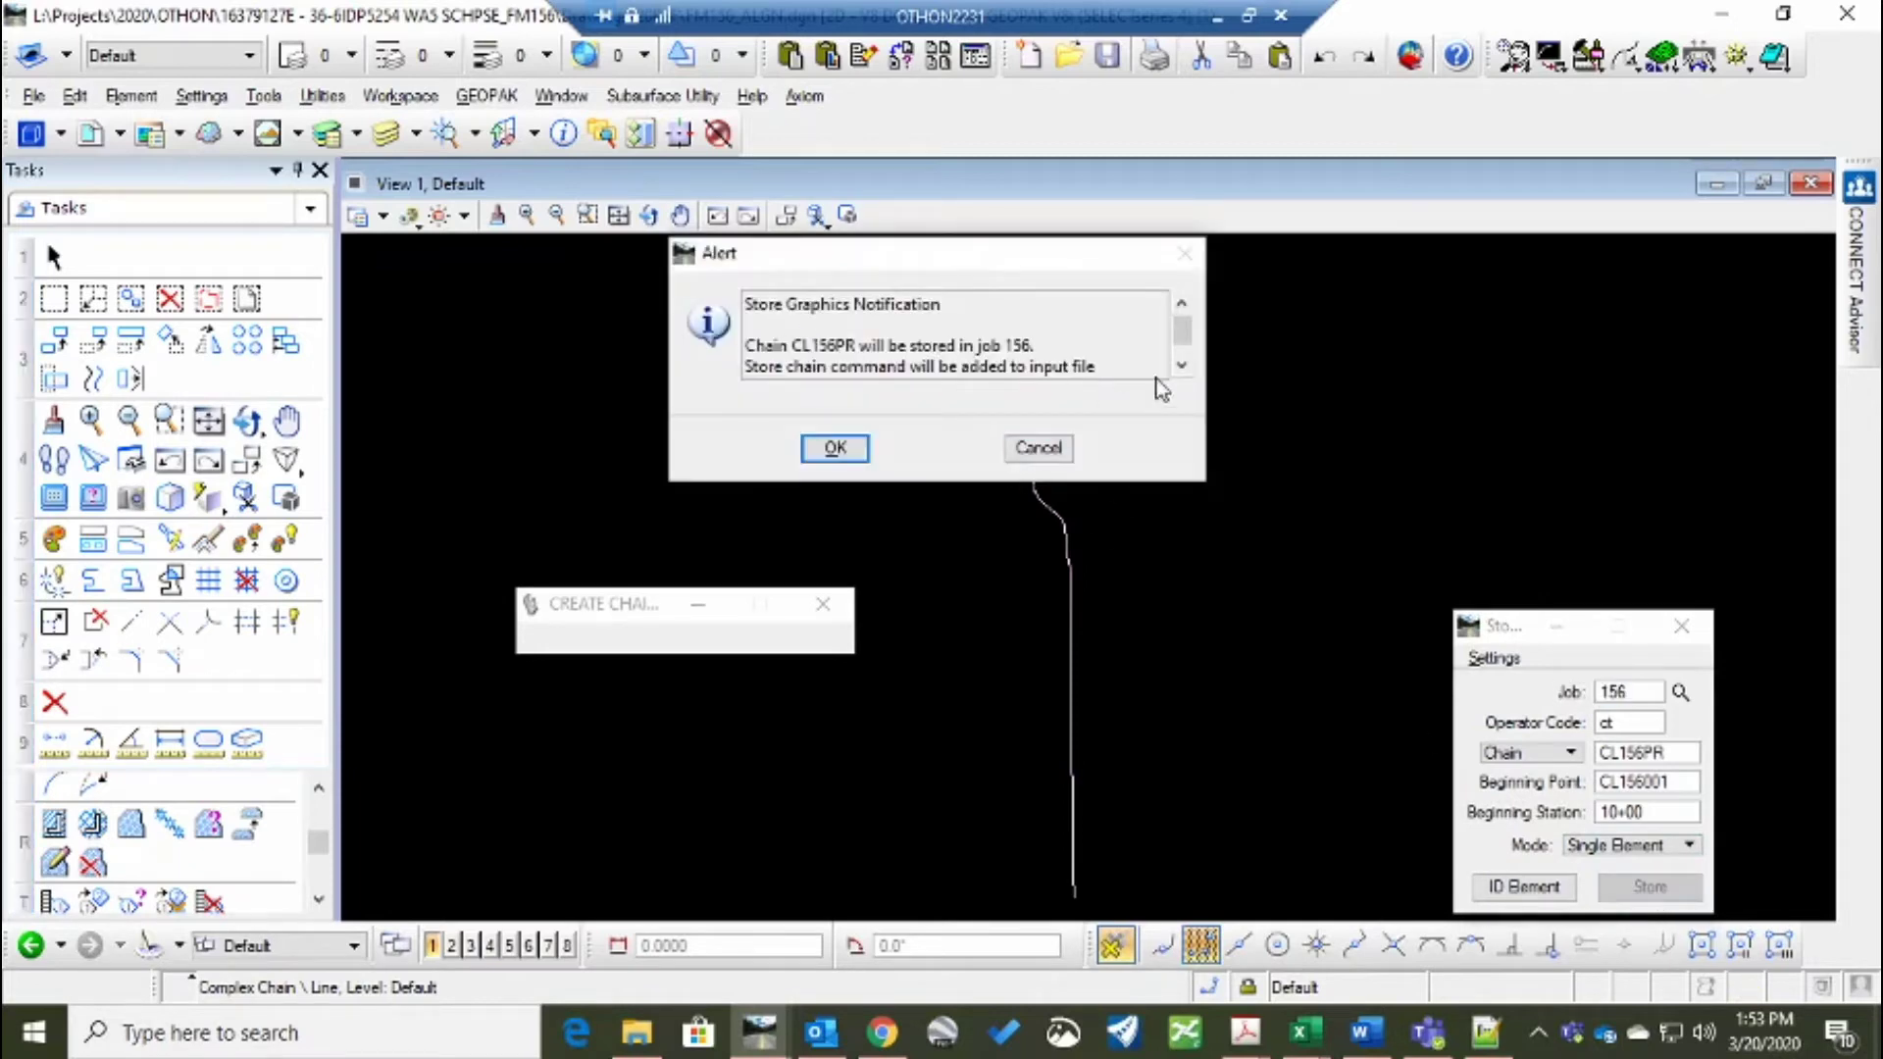
pyautogui.click(1183, 368)
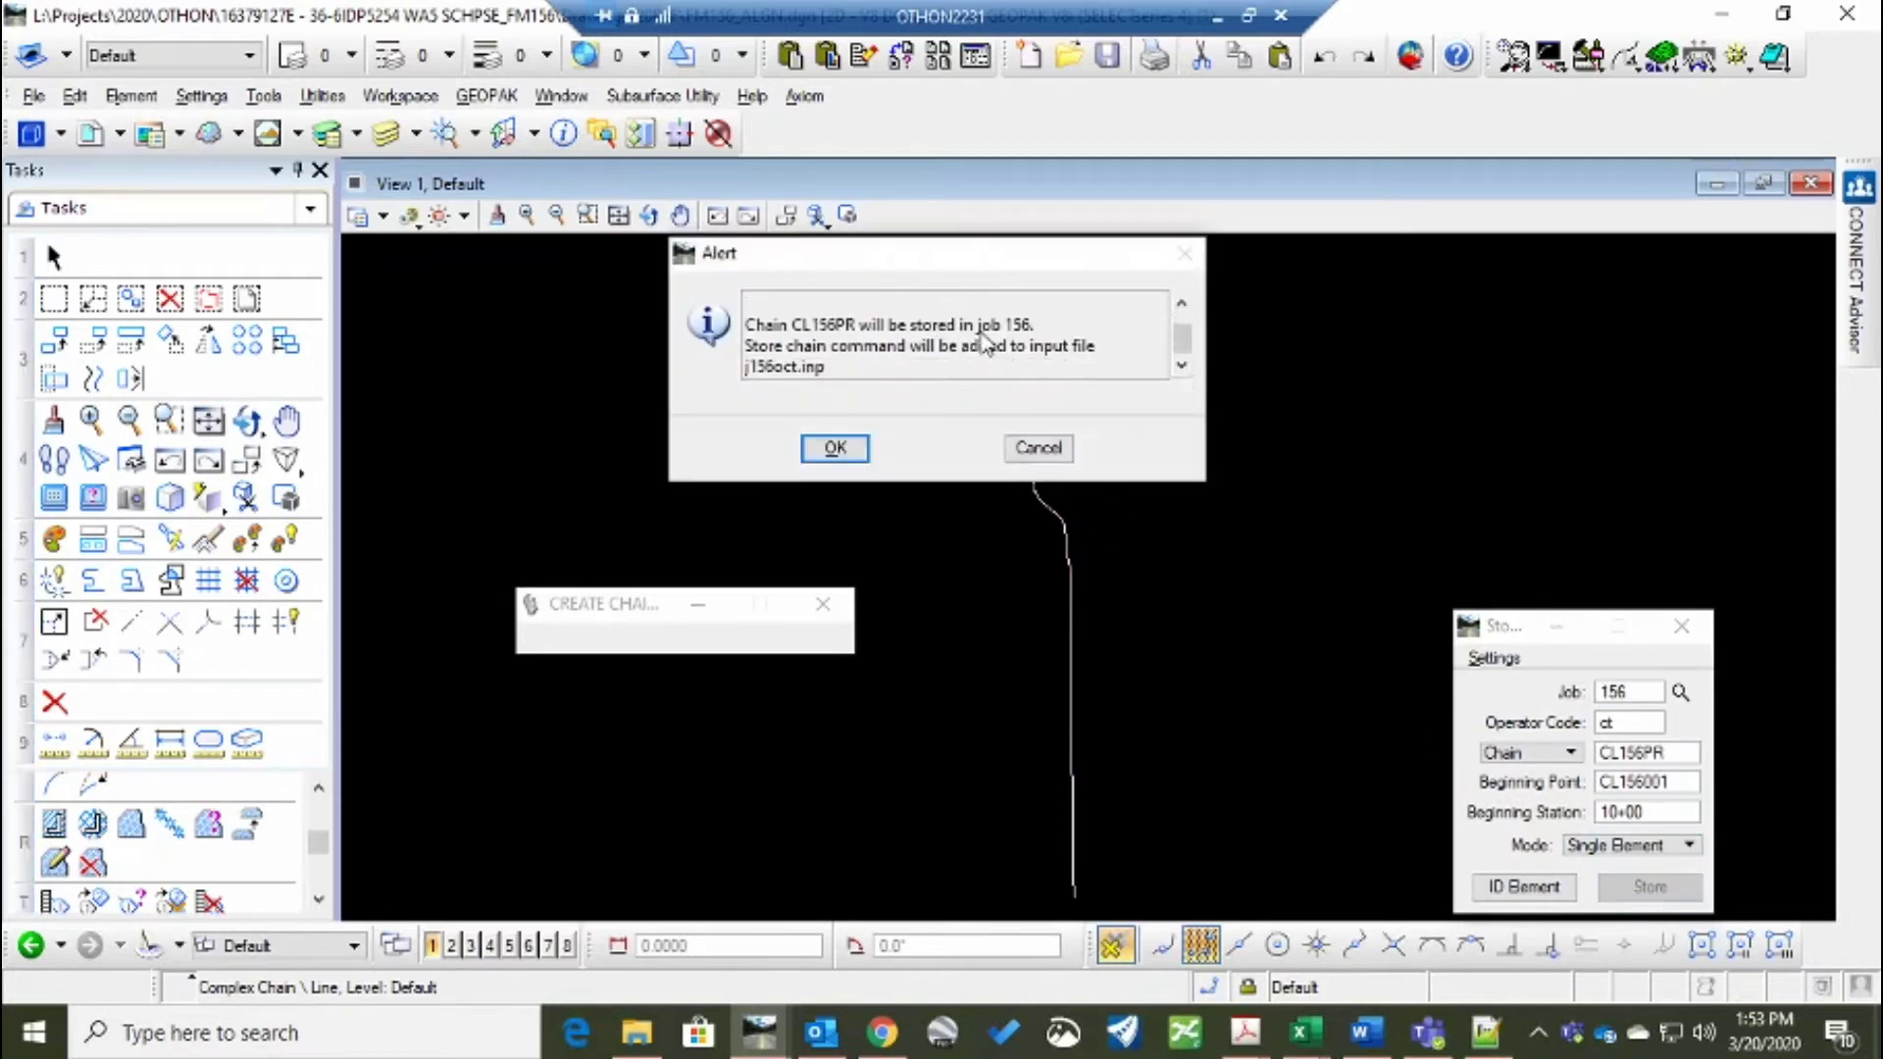
pyautogui.click(836, 459)
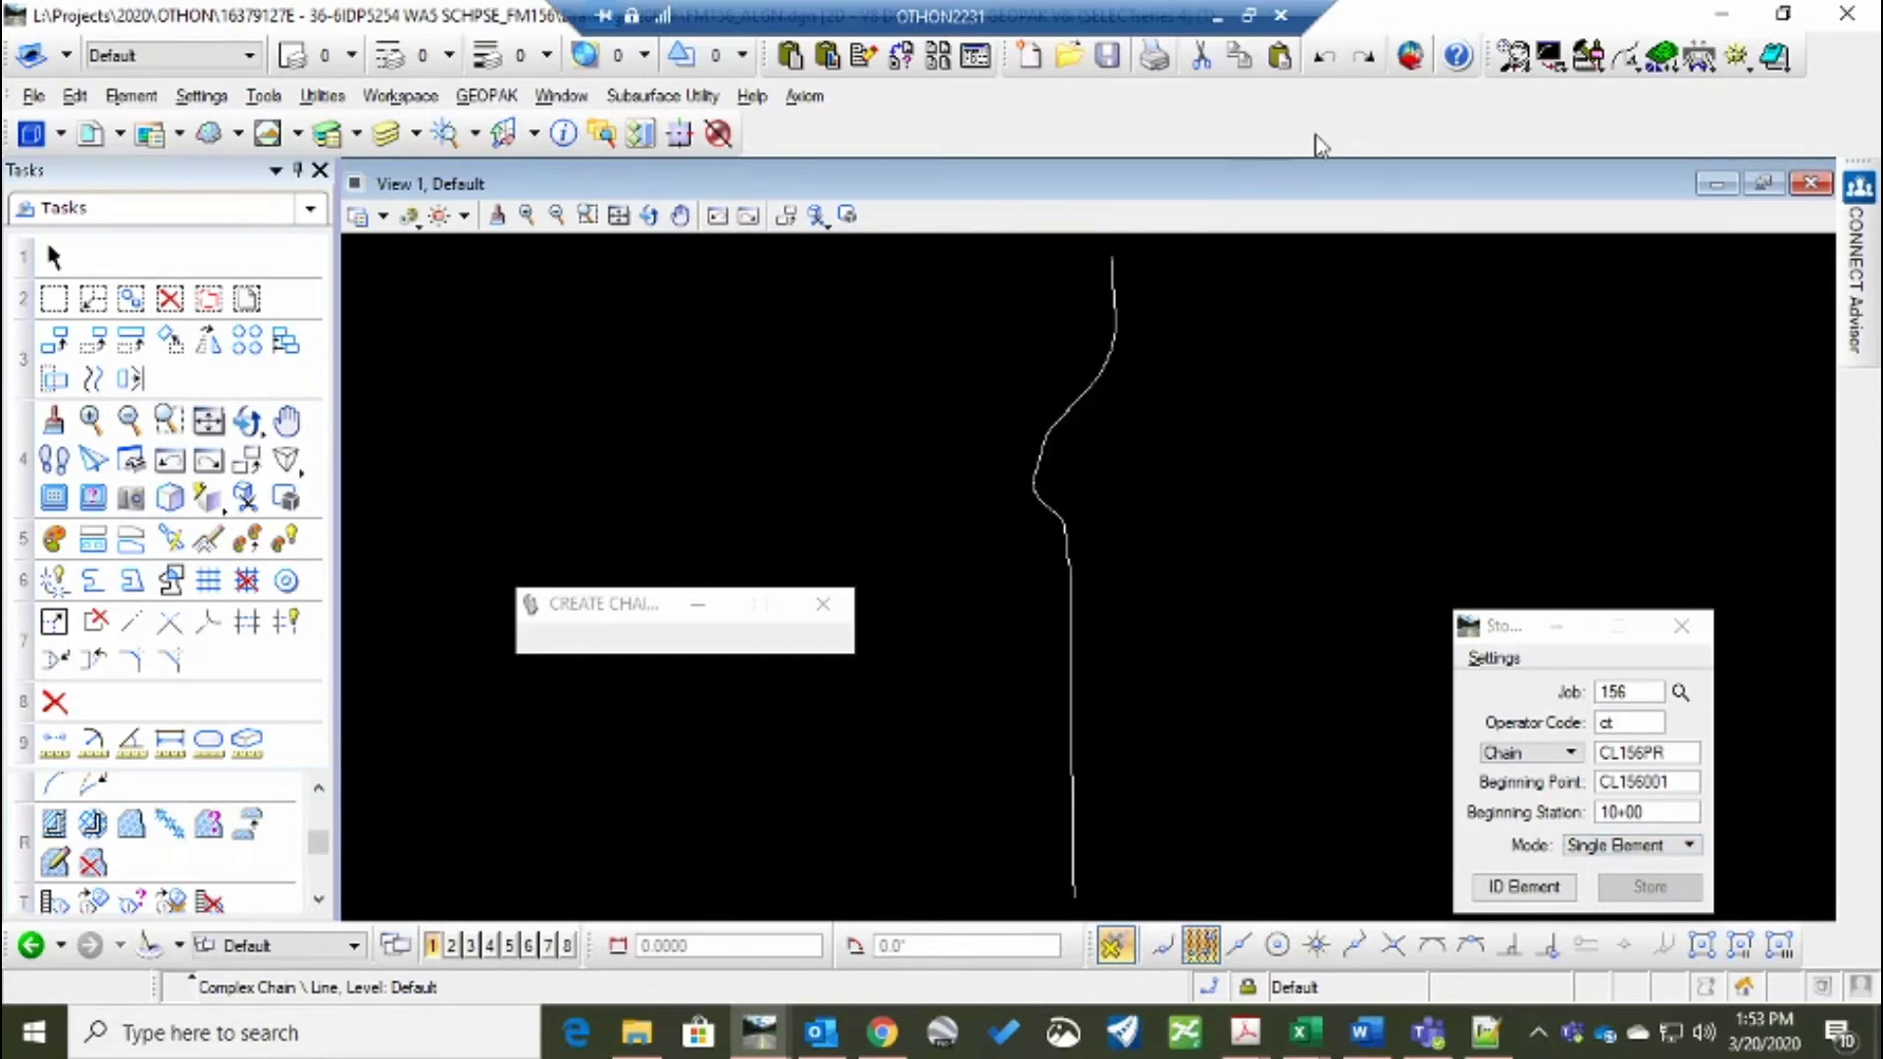
pyautogui.click(1117, 312)
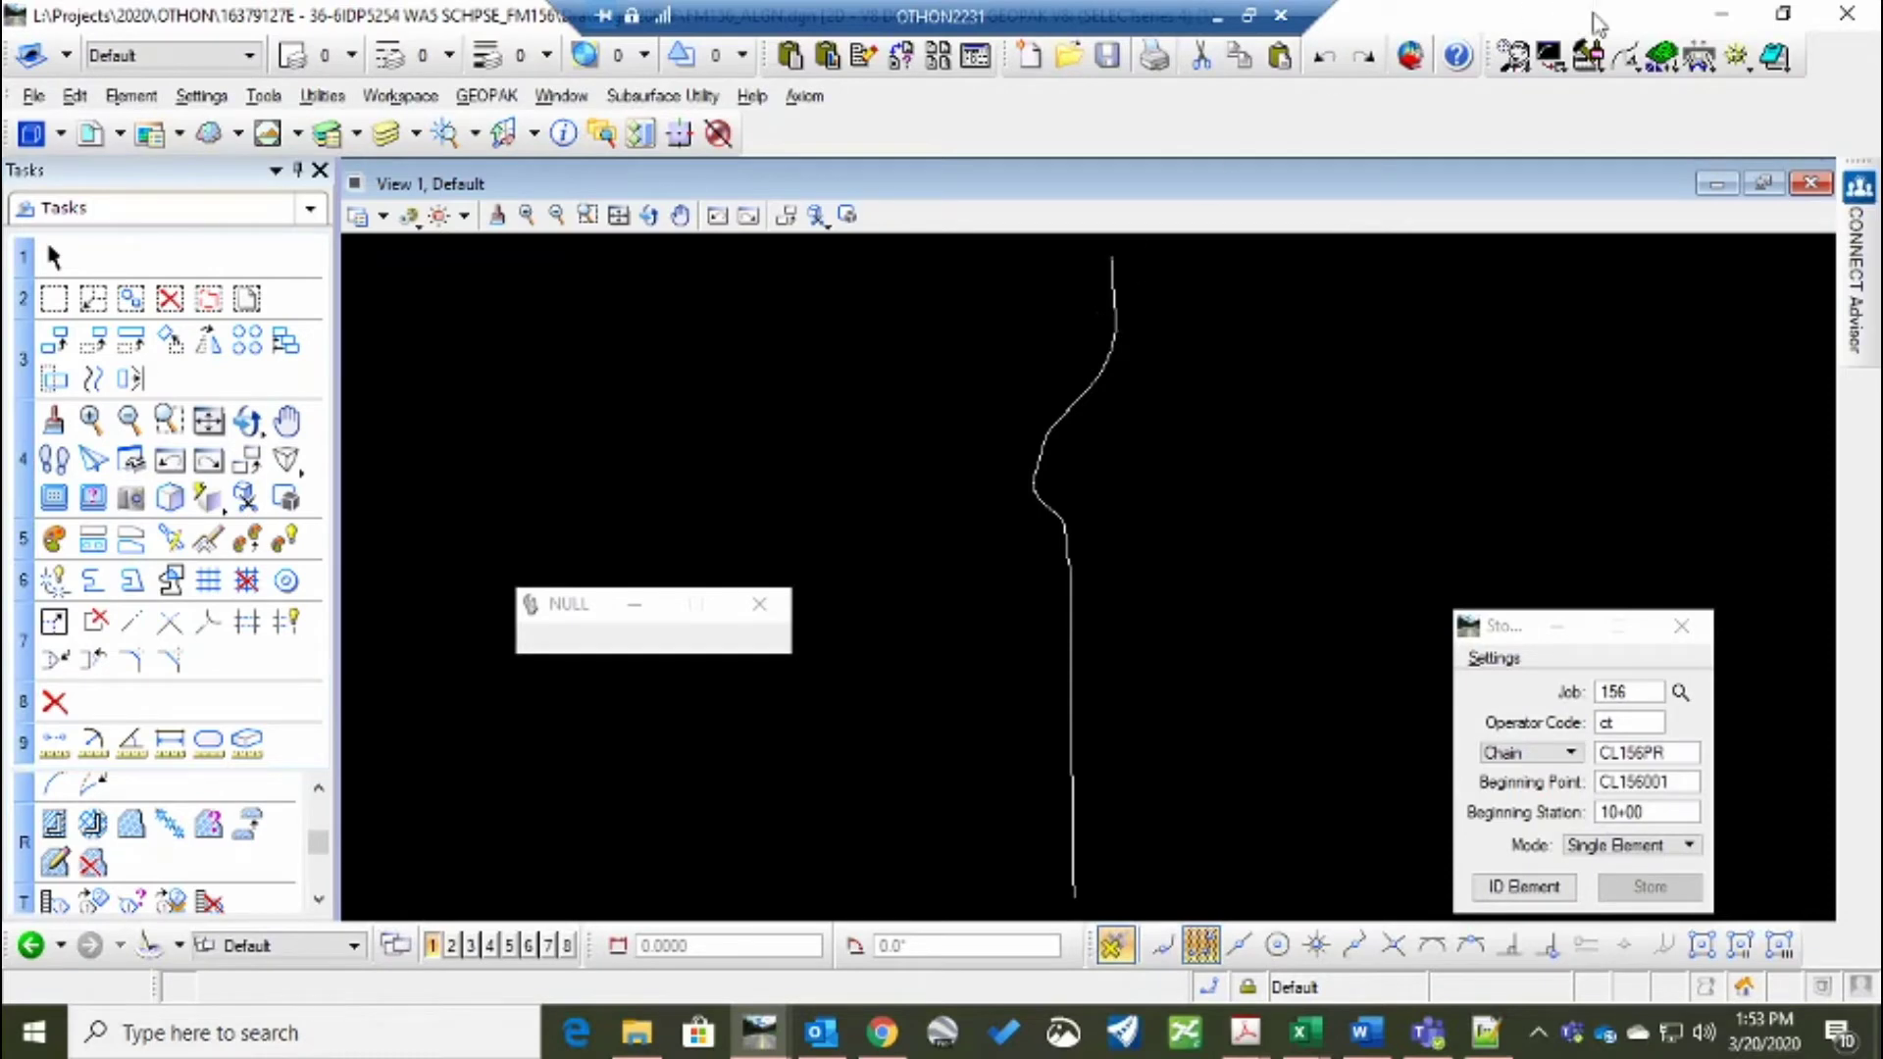
# Switch the job 156 COGO Navigator to chains and locate CL156PR
pyautogui.click(1551, 61)
pyautogui.click(1263, 96)
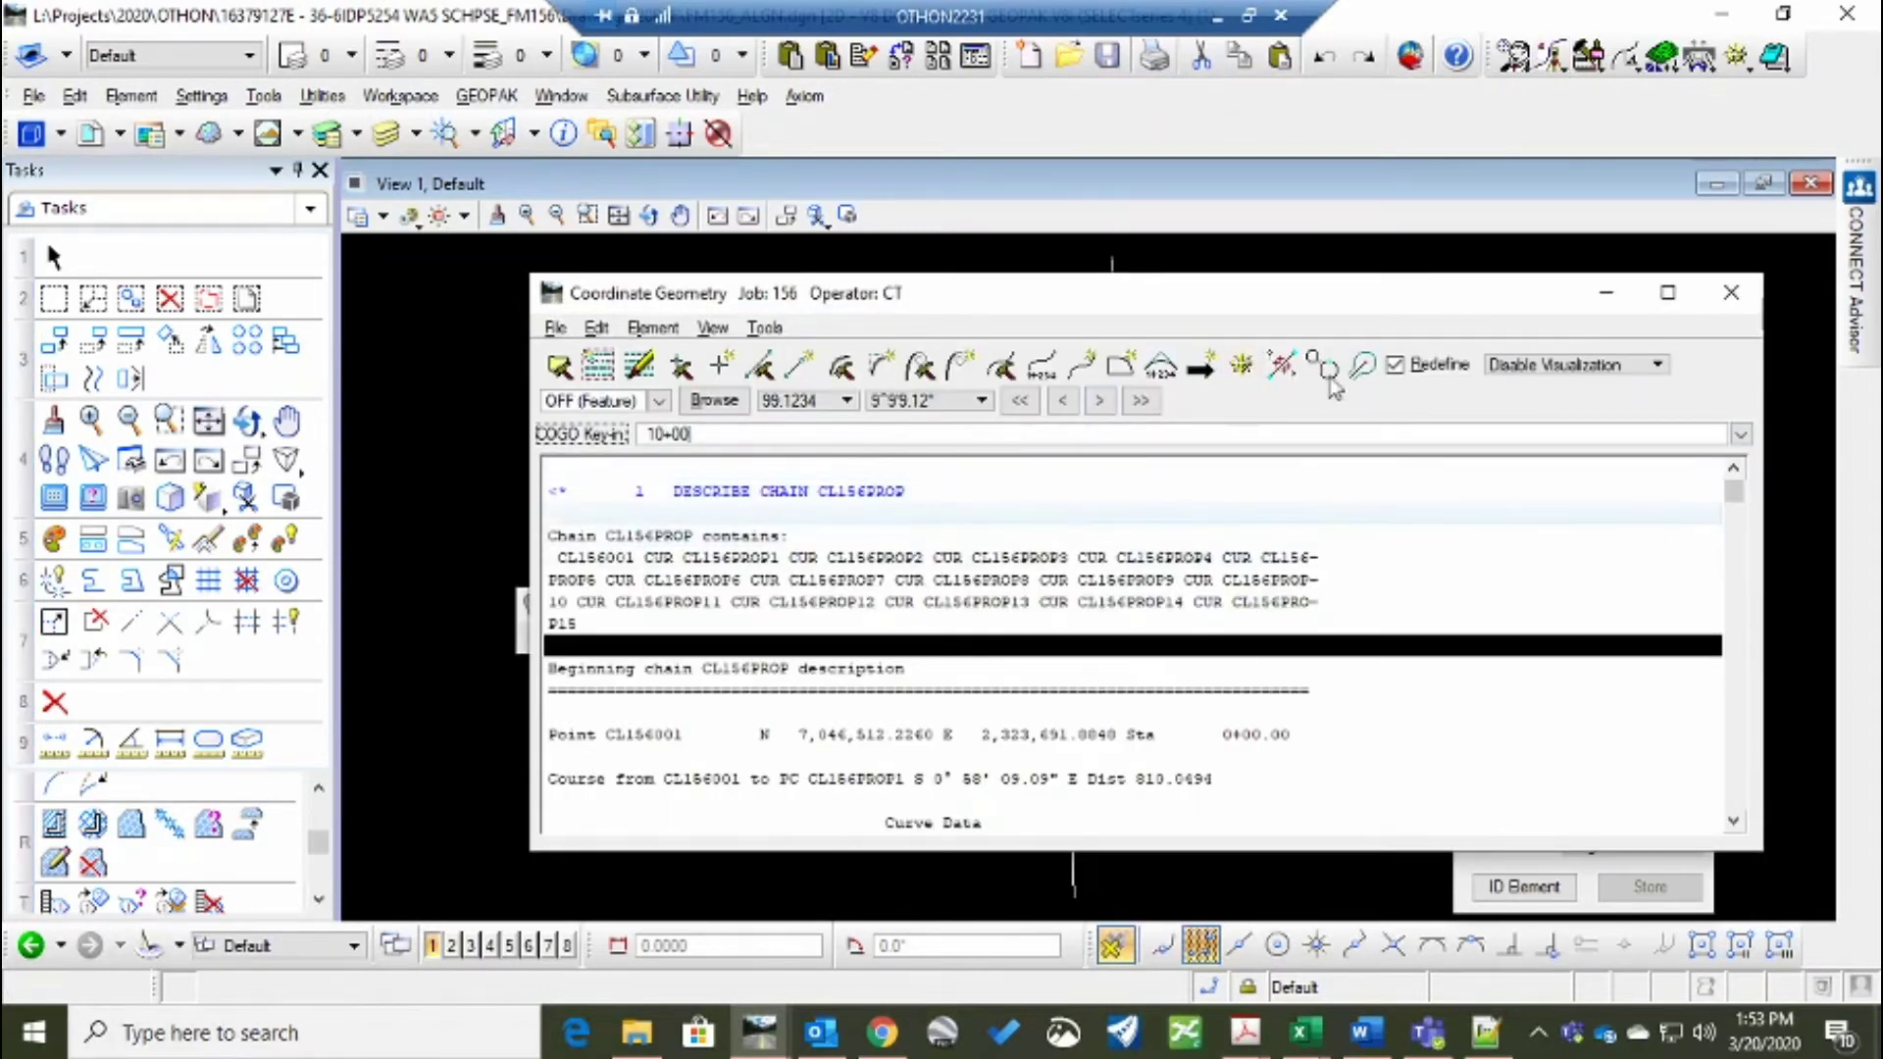
pyautogui.click(1244, 366)
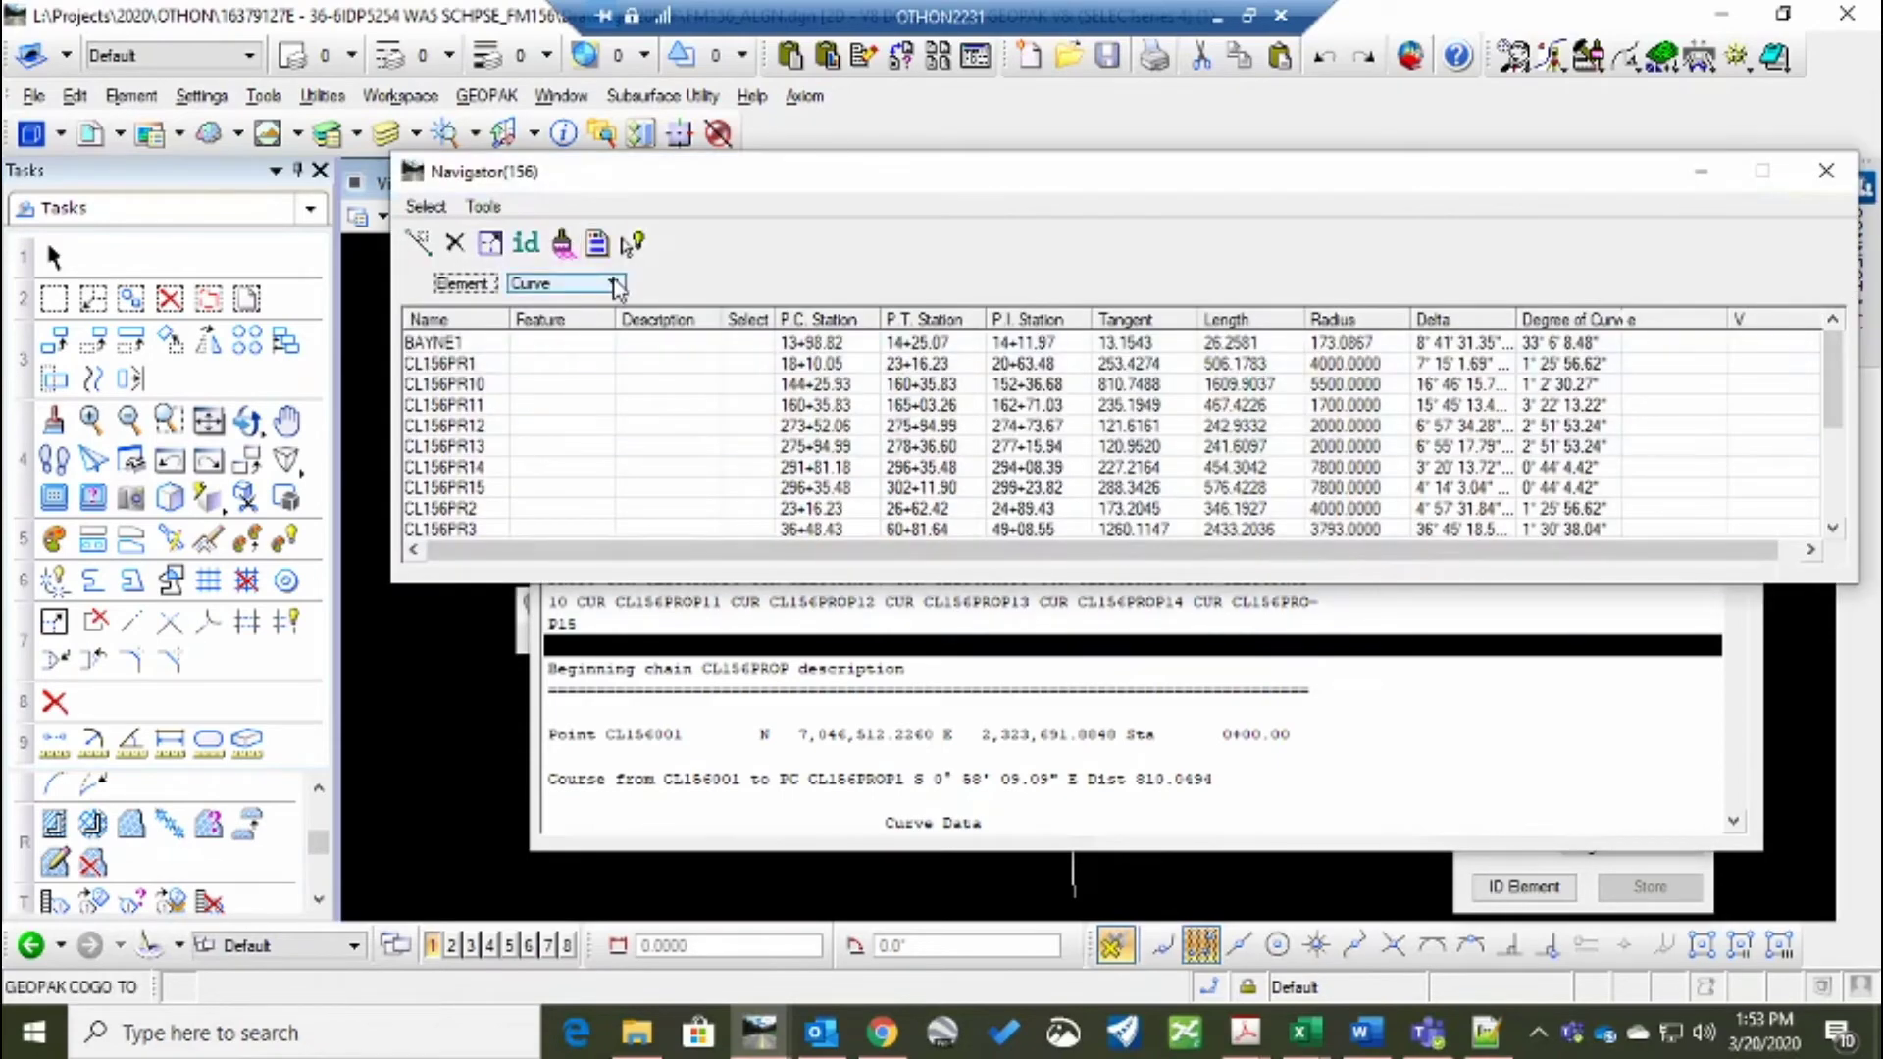
pyautogui.click(616, 284)
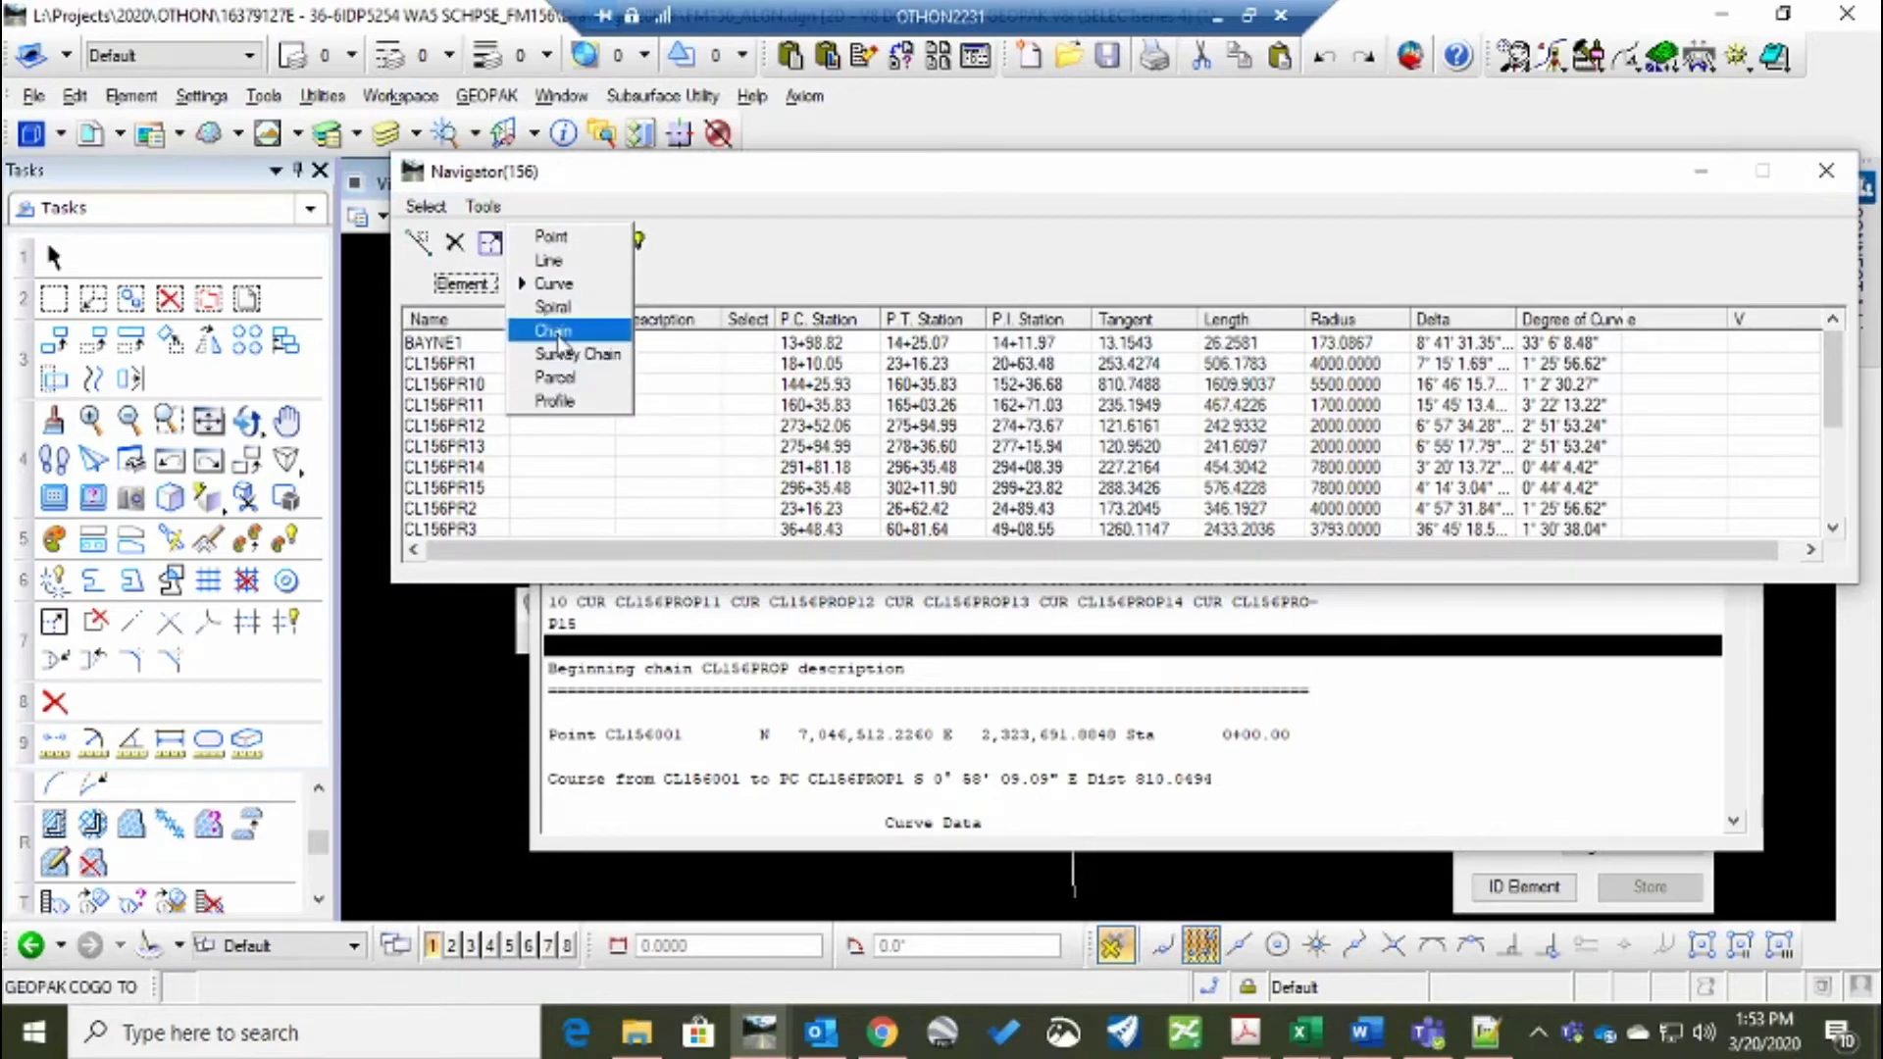
pyautogui.click(578, 331)
pyautogui.scroll(-1, 608, 454)
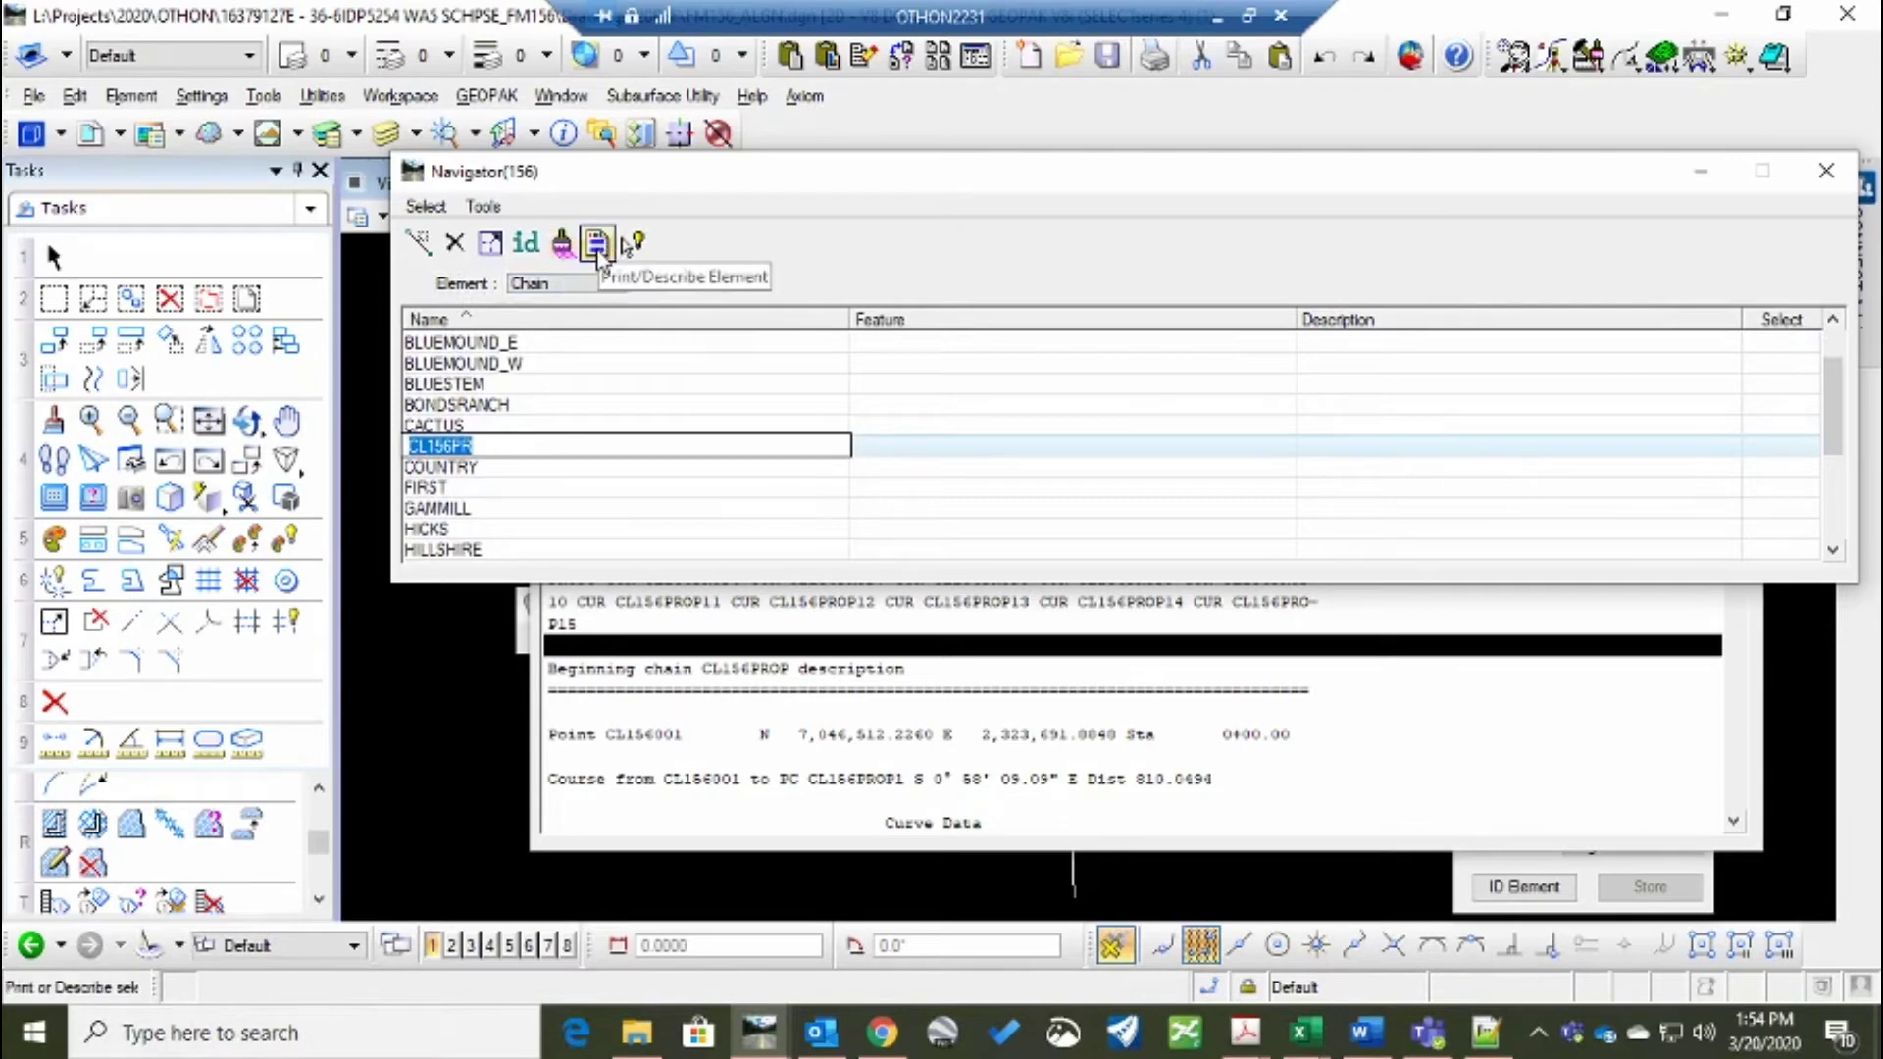
# Describe chain CL156PR and scroll through the output
pyautogui.click(596, 245)
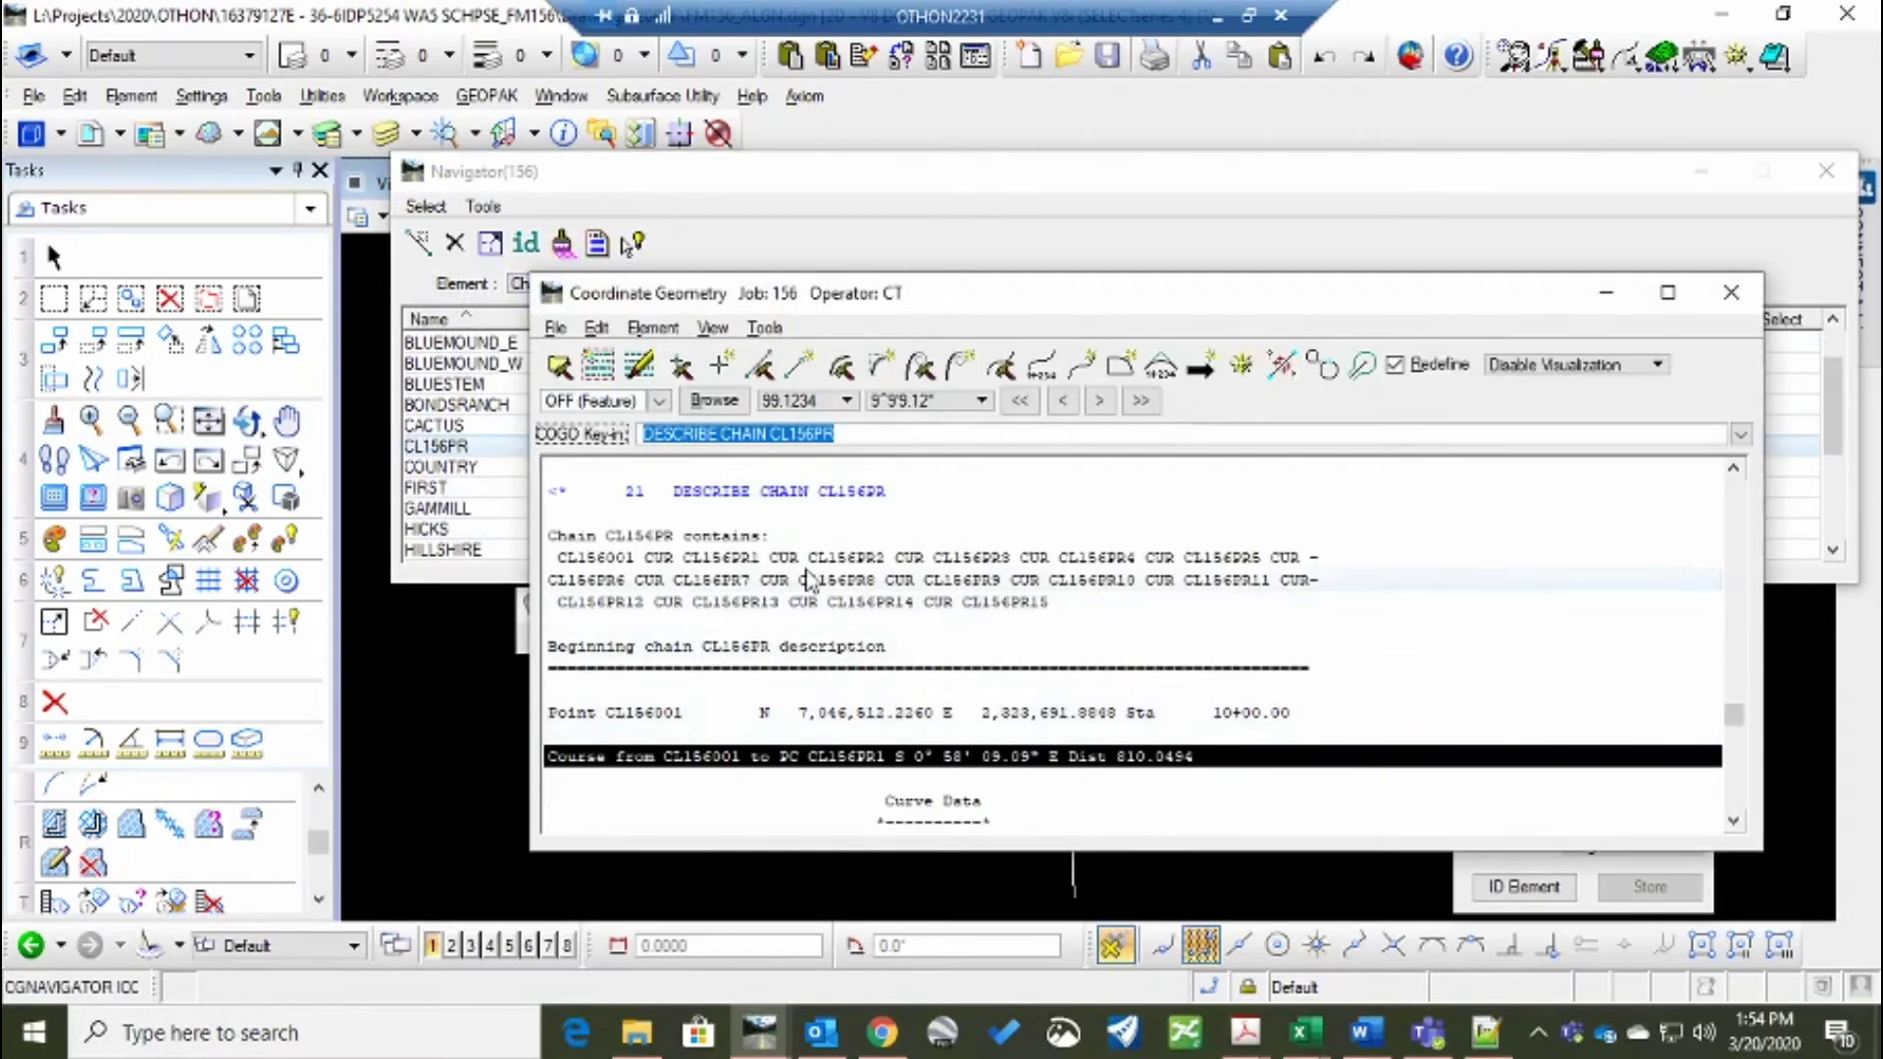
pyautogui.scroll(-6, 1057, 692)
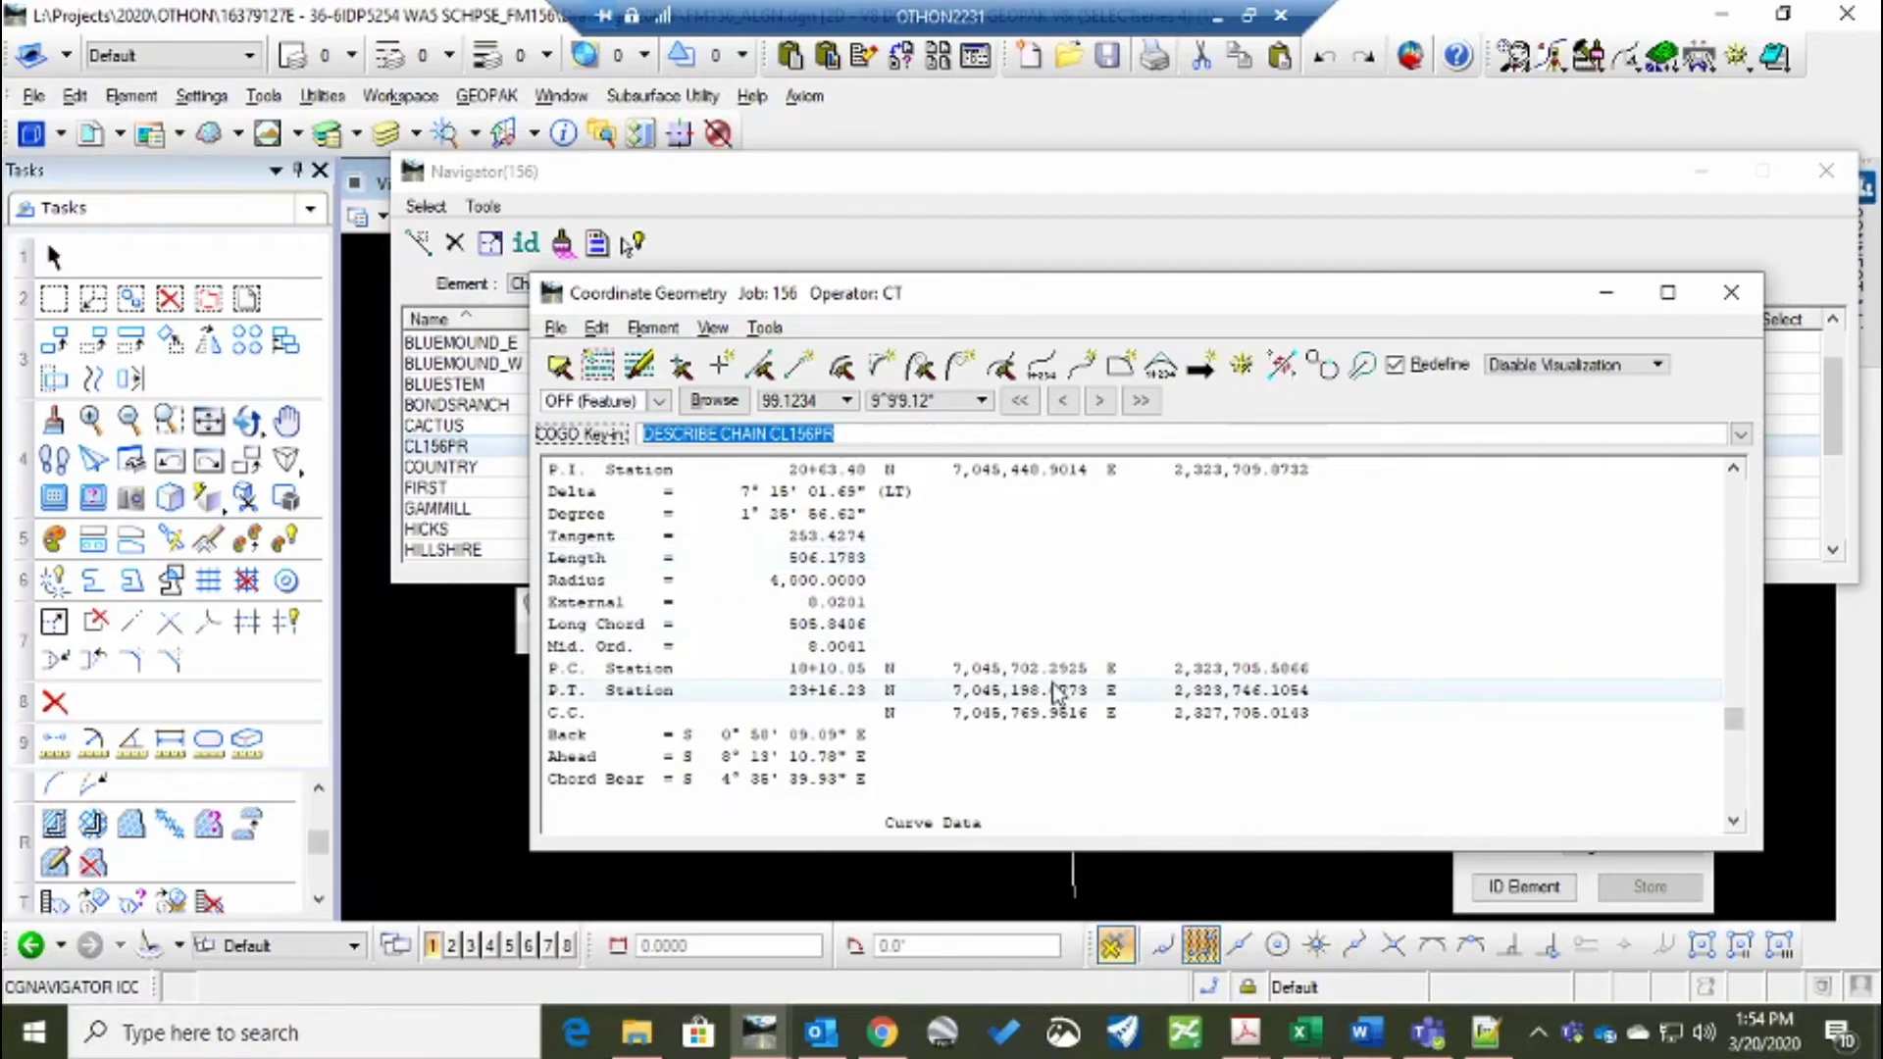
pyautogui.scroll(-1, 932, 655)
pyautogui.scroll(2, 908, 648)
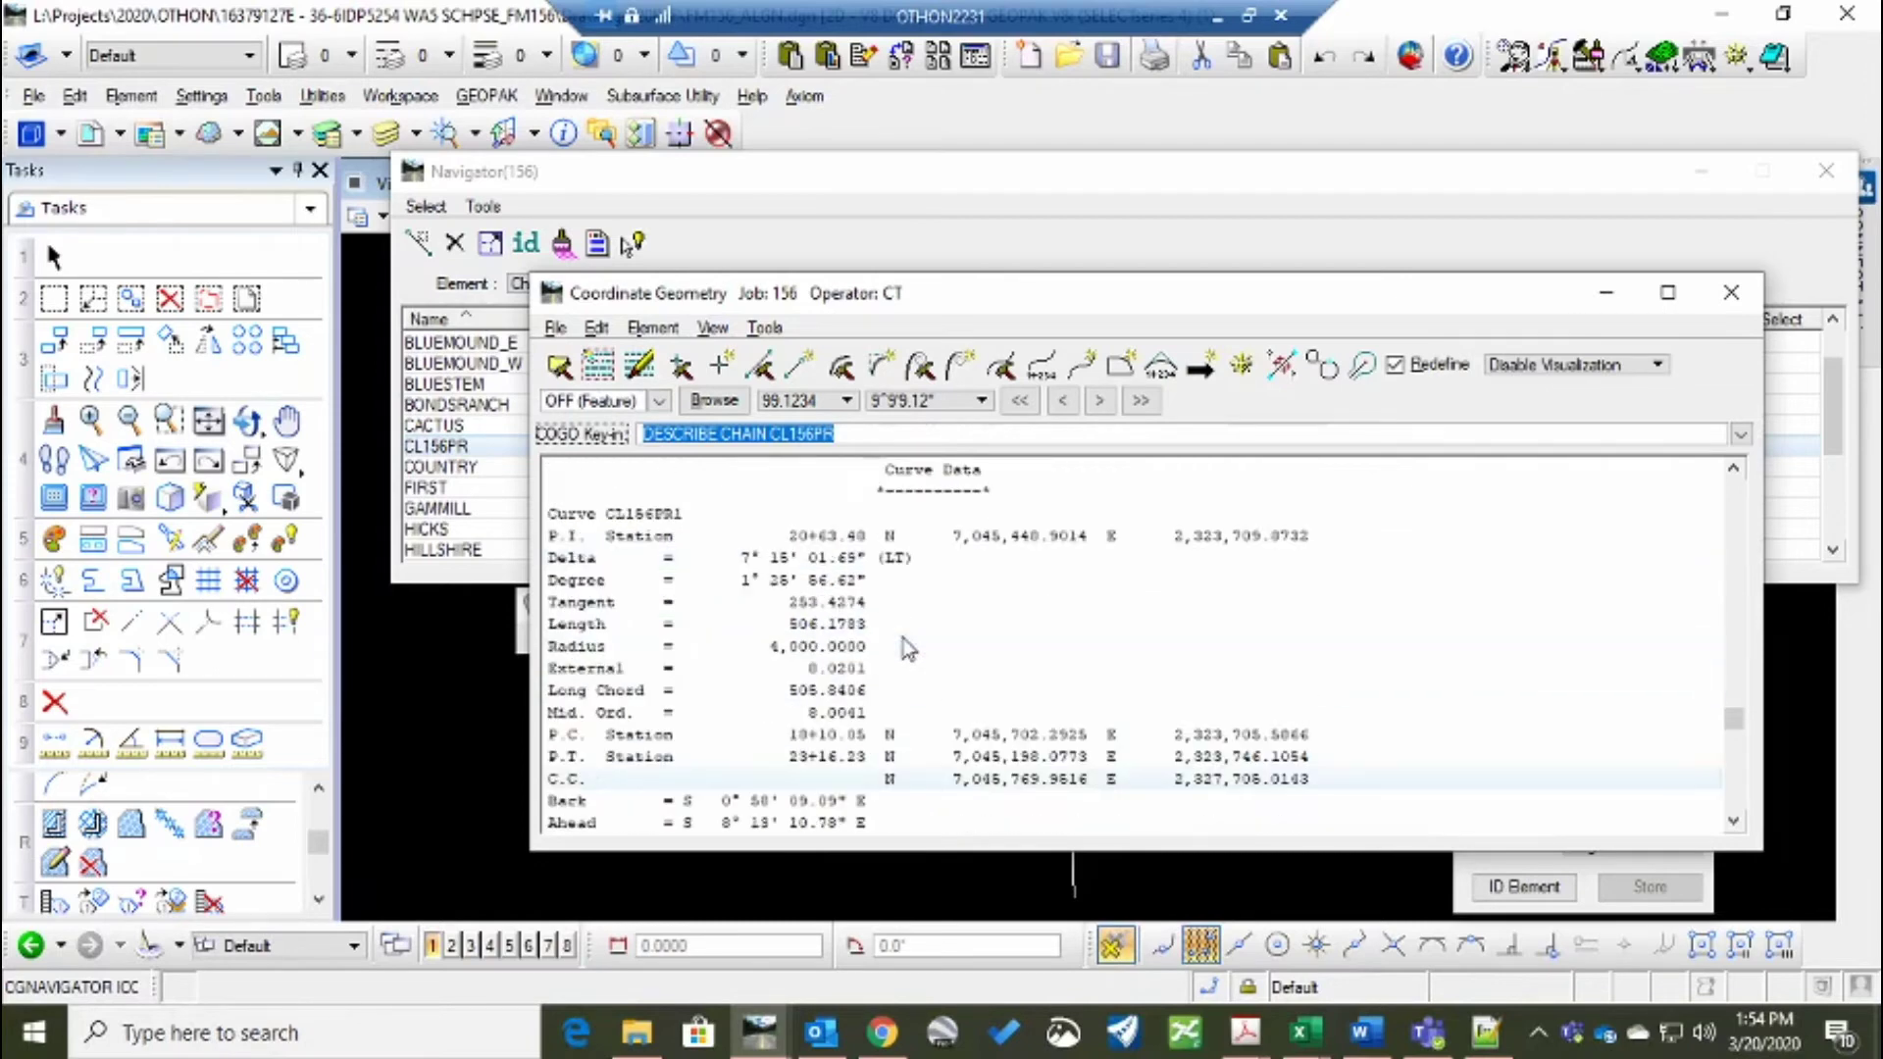
pyautogui.scroll(-10, 912, 647)
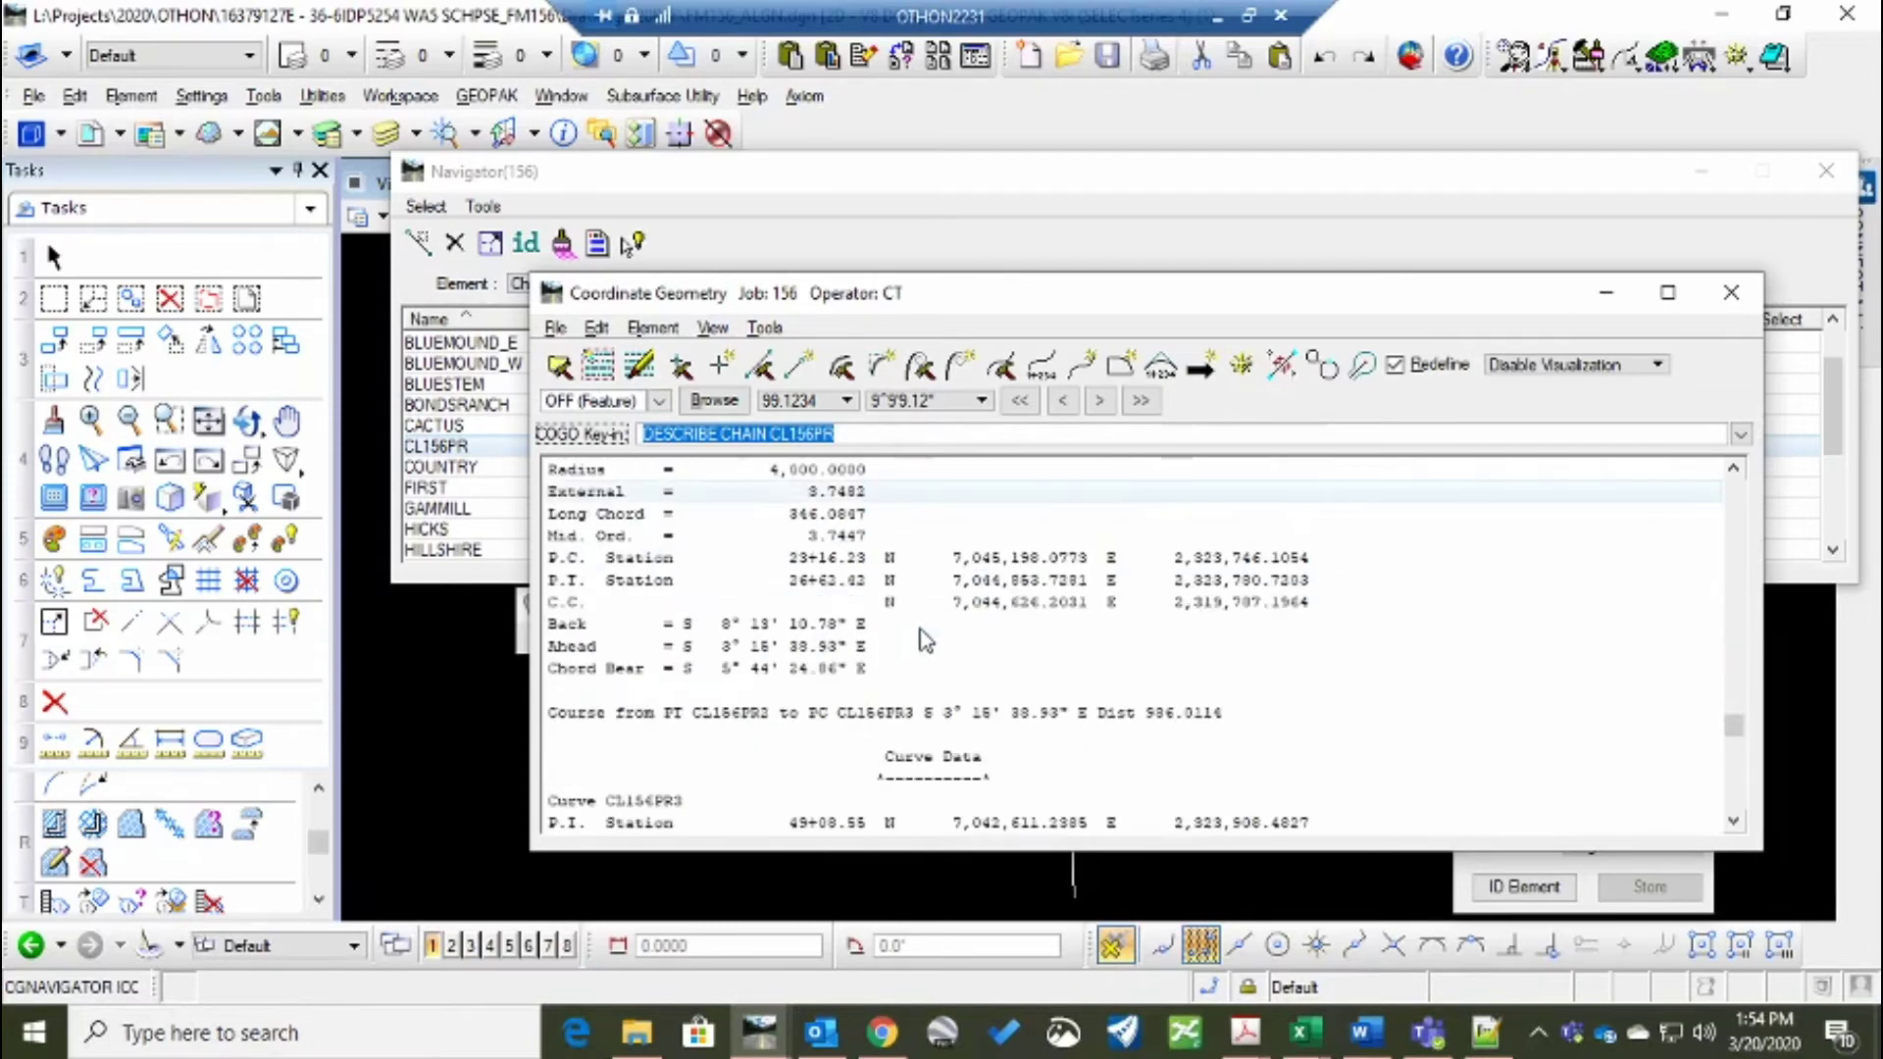
# Copy the curve data block from P.C. Station through the course line
pyautogui.rightClick(1079, 689)
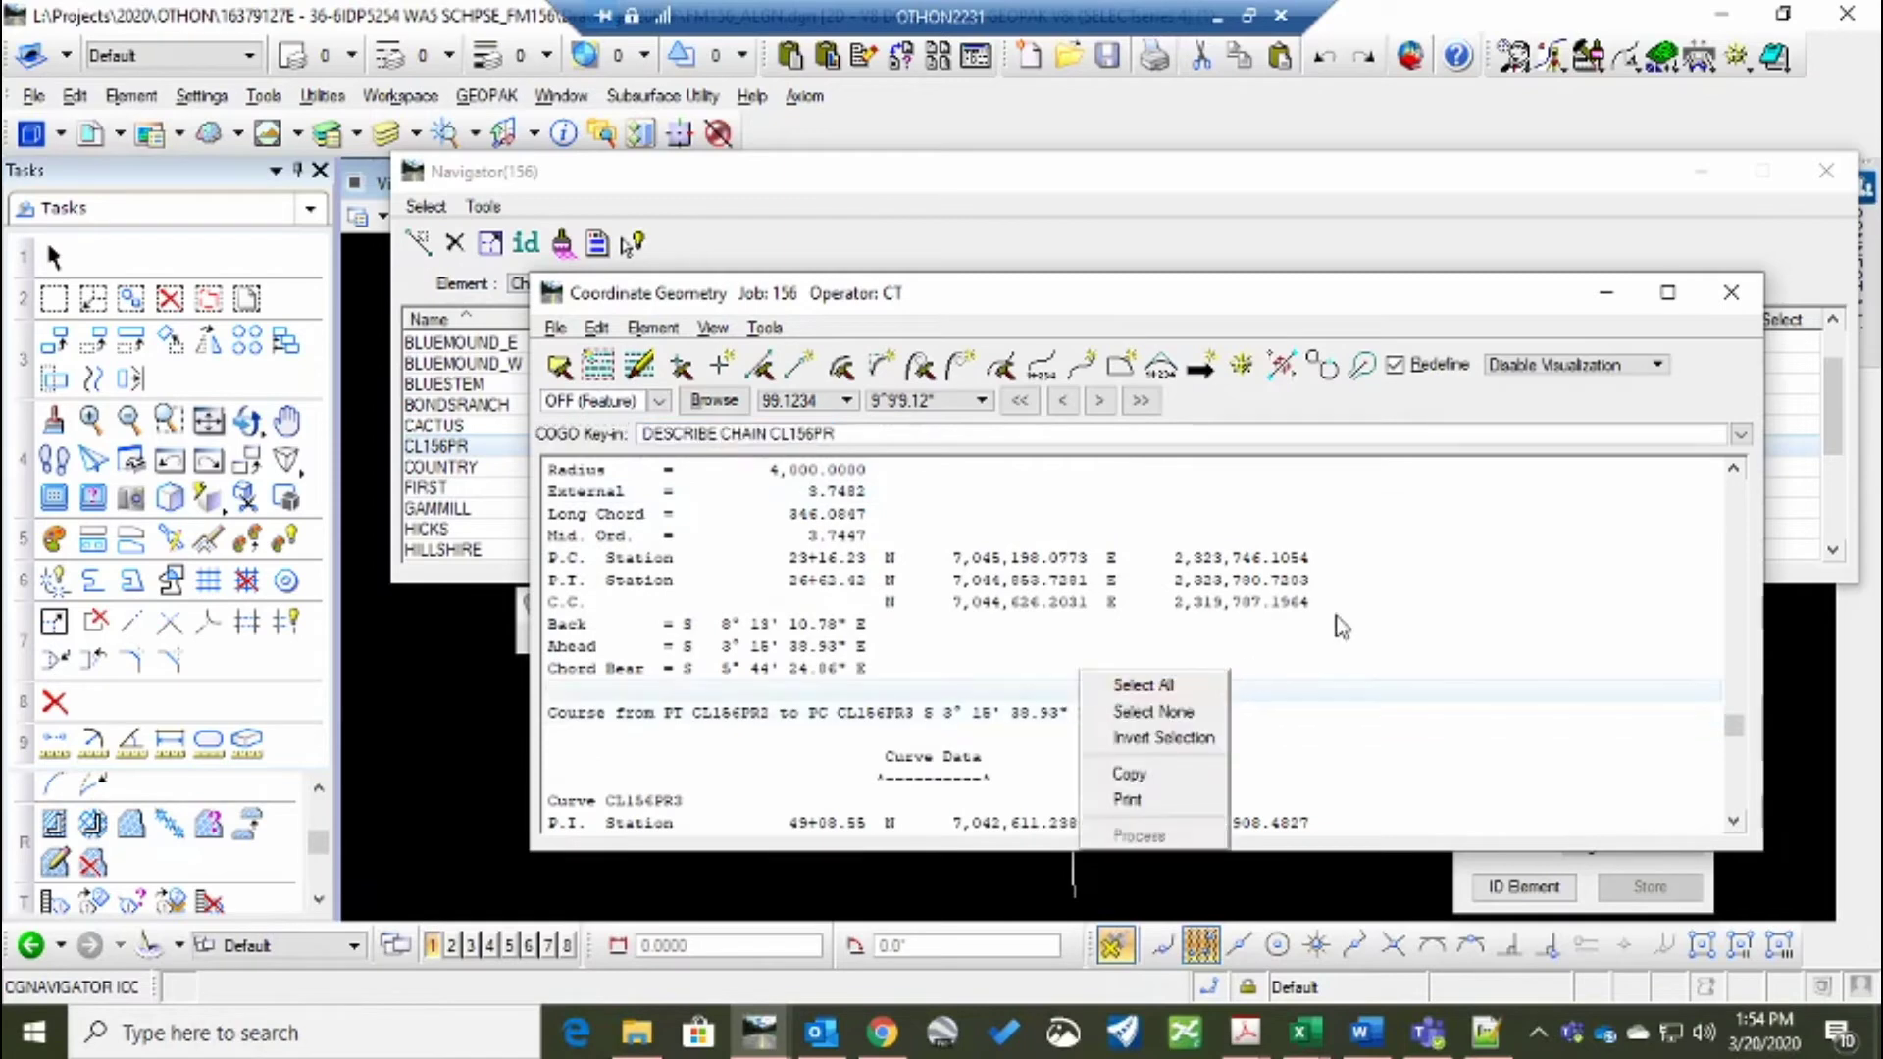
pyautogui.click(1324, 557)
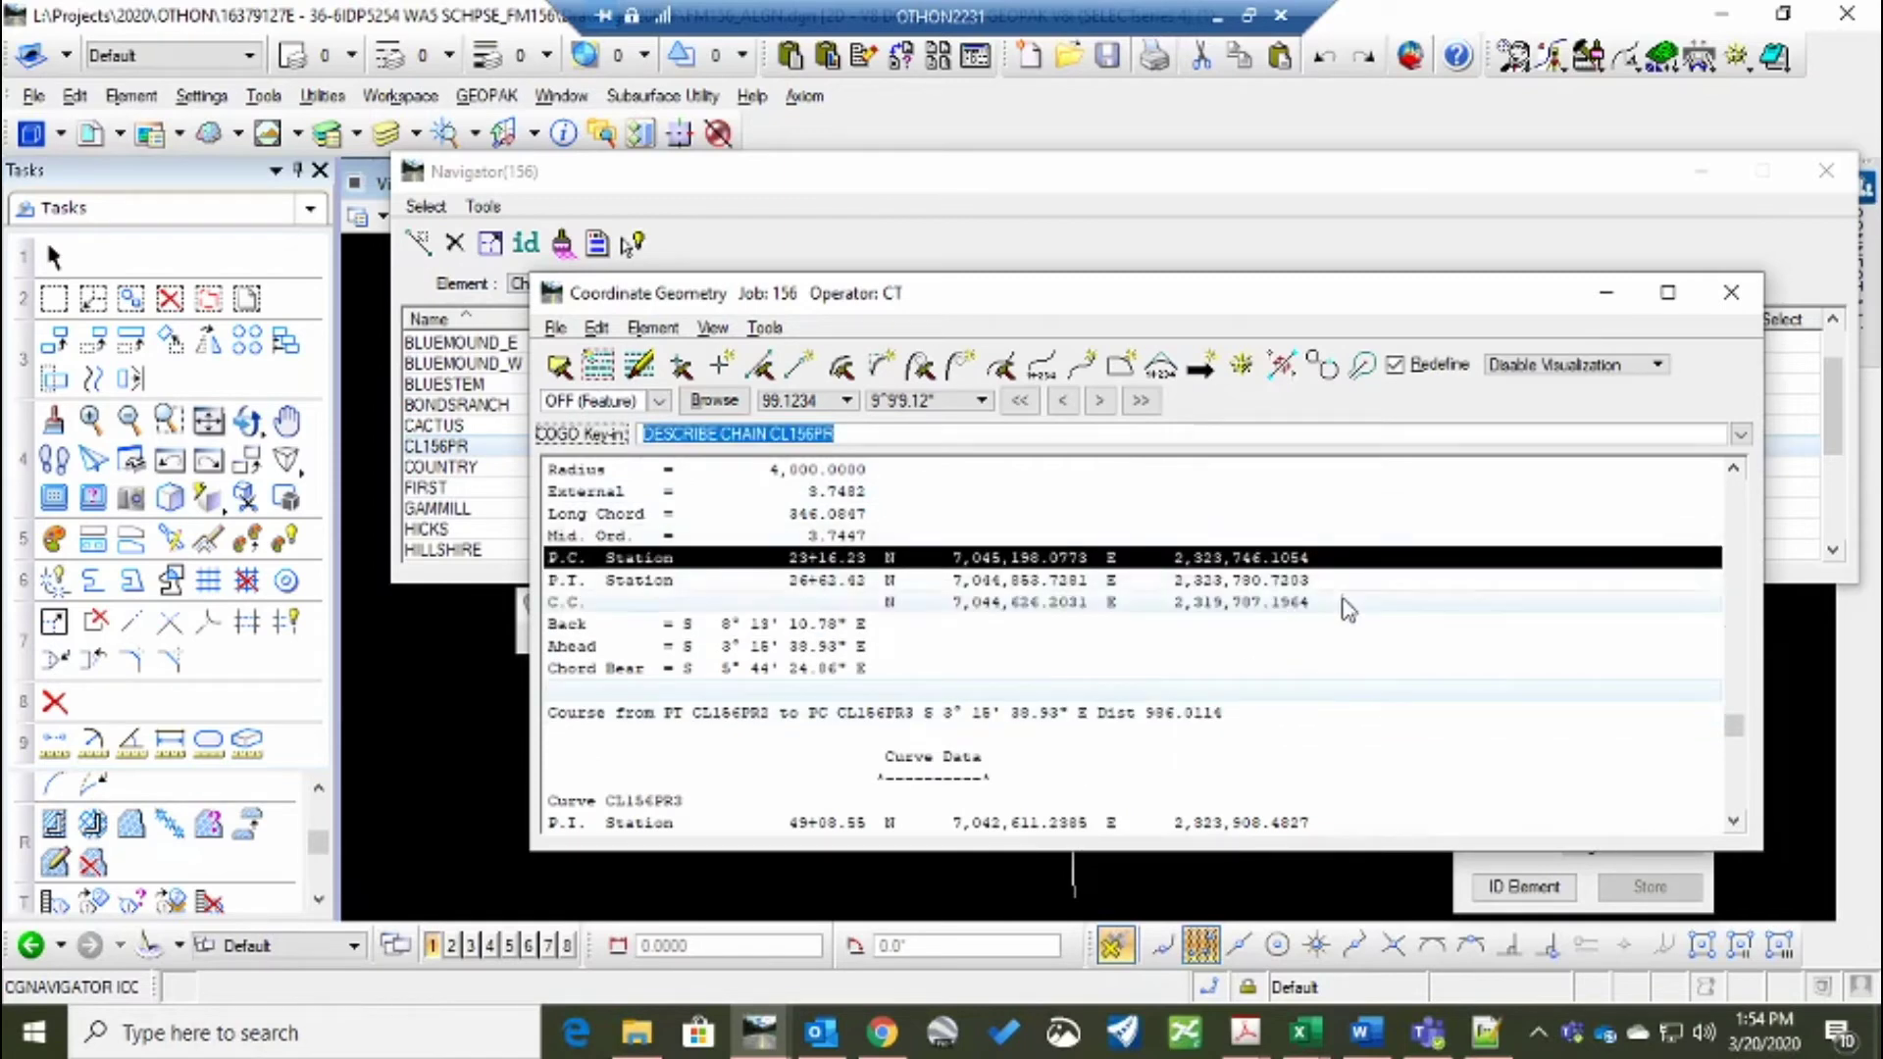
pyautogui.keyDown('shift'); pyautogui.click(1349, 603); pyautogui.keyUp('shift')
pyautogui.rightClick(757, 581)
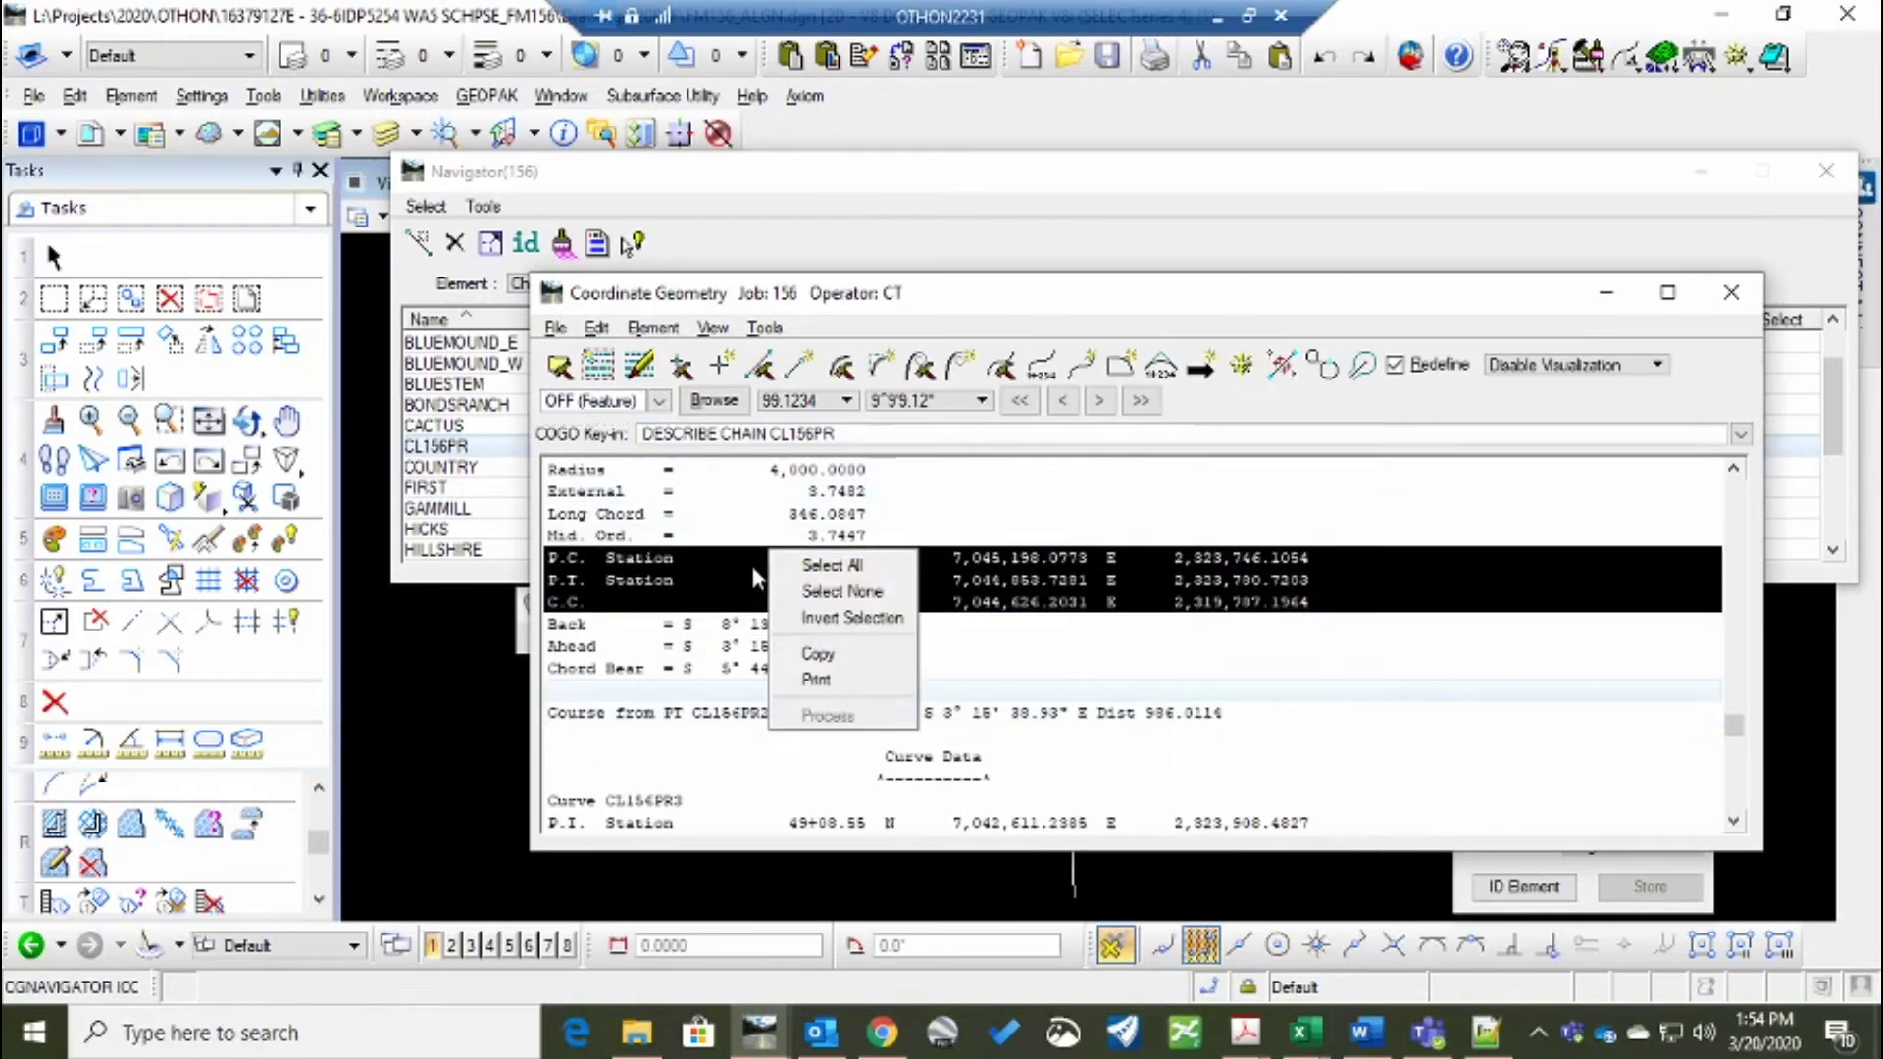
pyautogui.click(1236, 604)
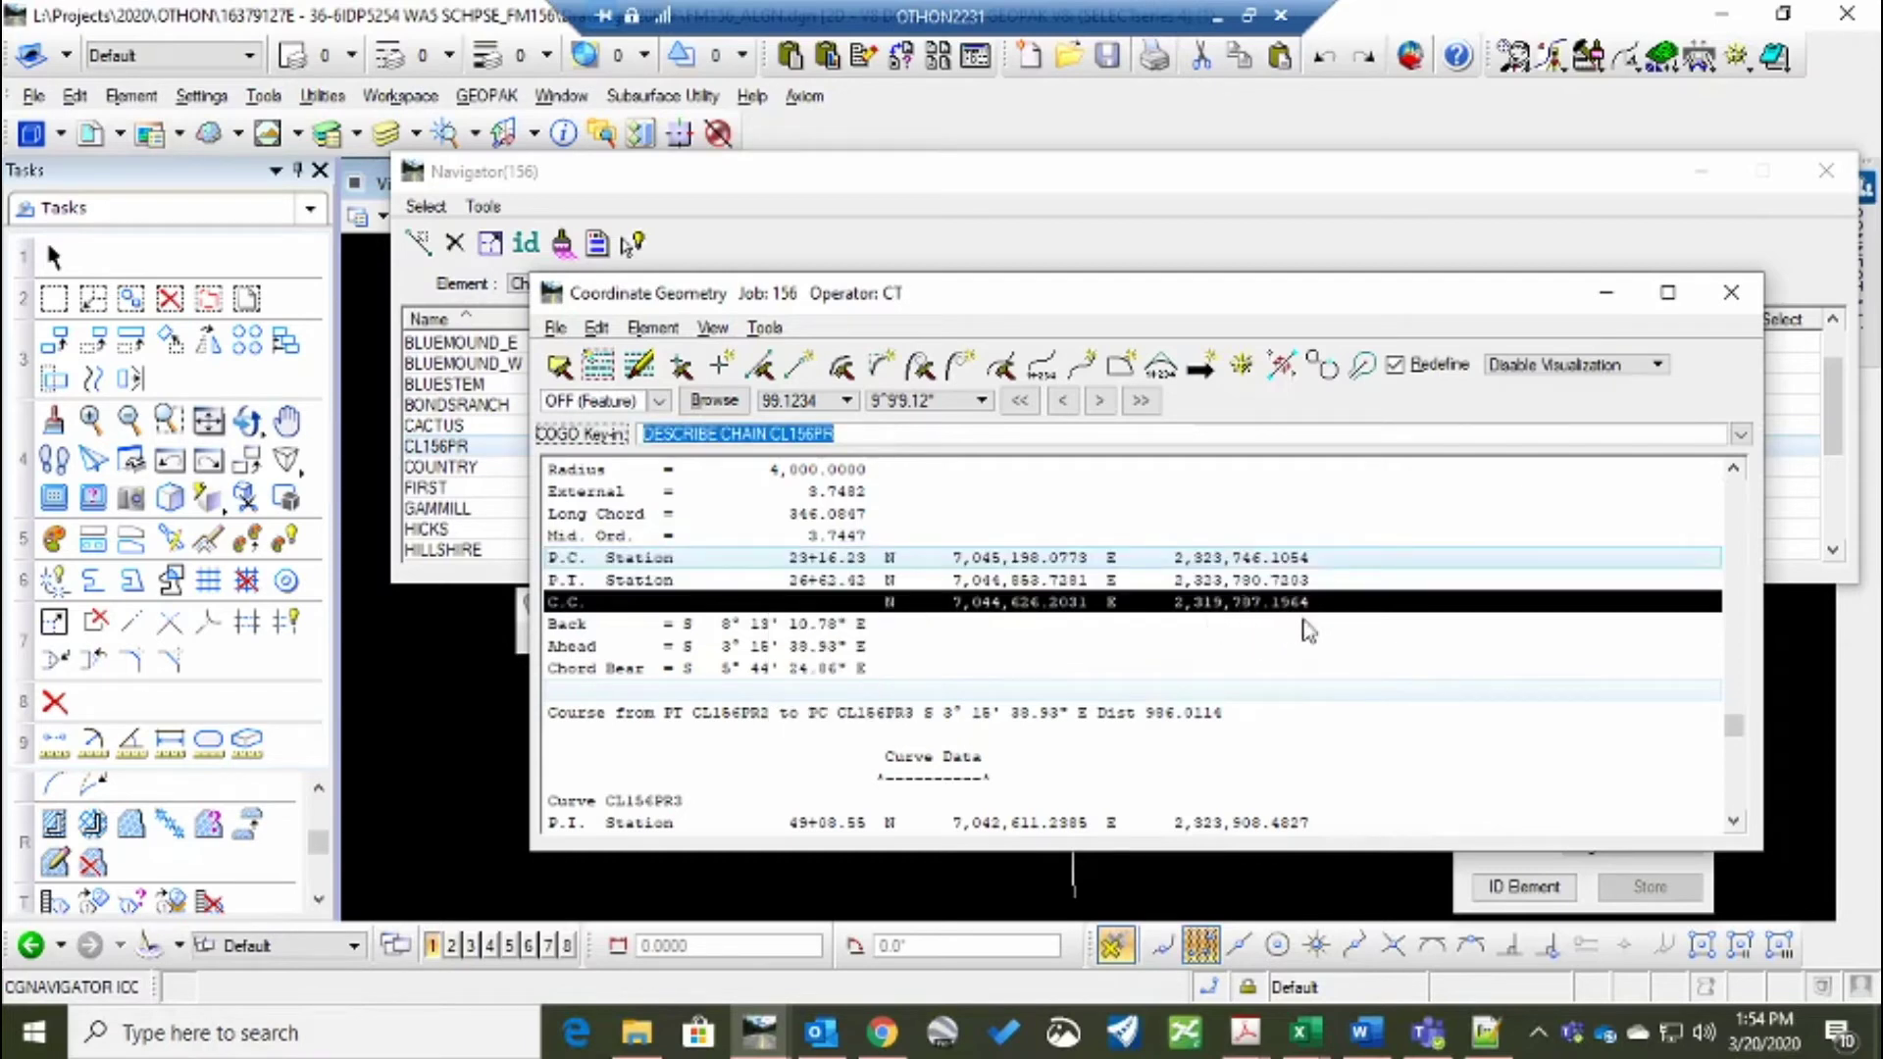
pyautogui.moveTo(1328, 723); pyautogui.dragTo(659, 542)
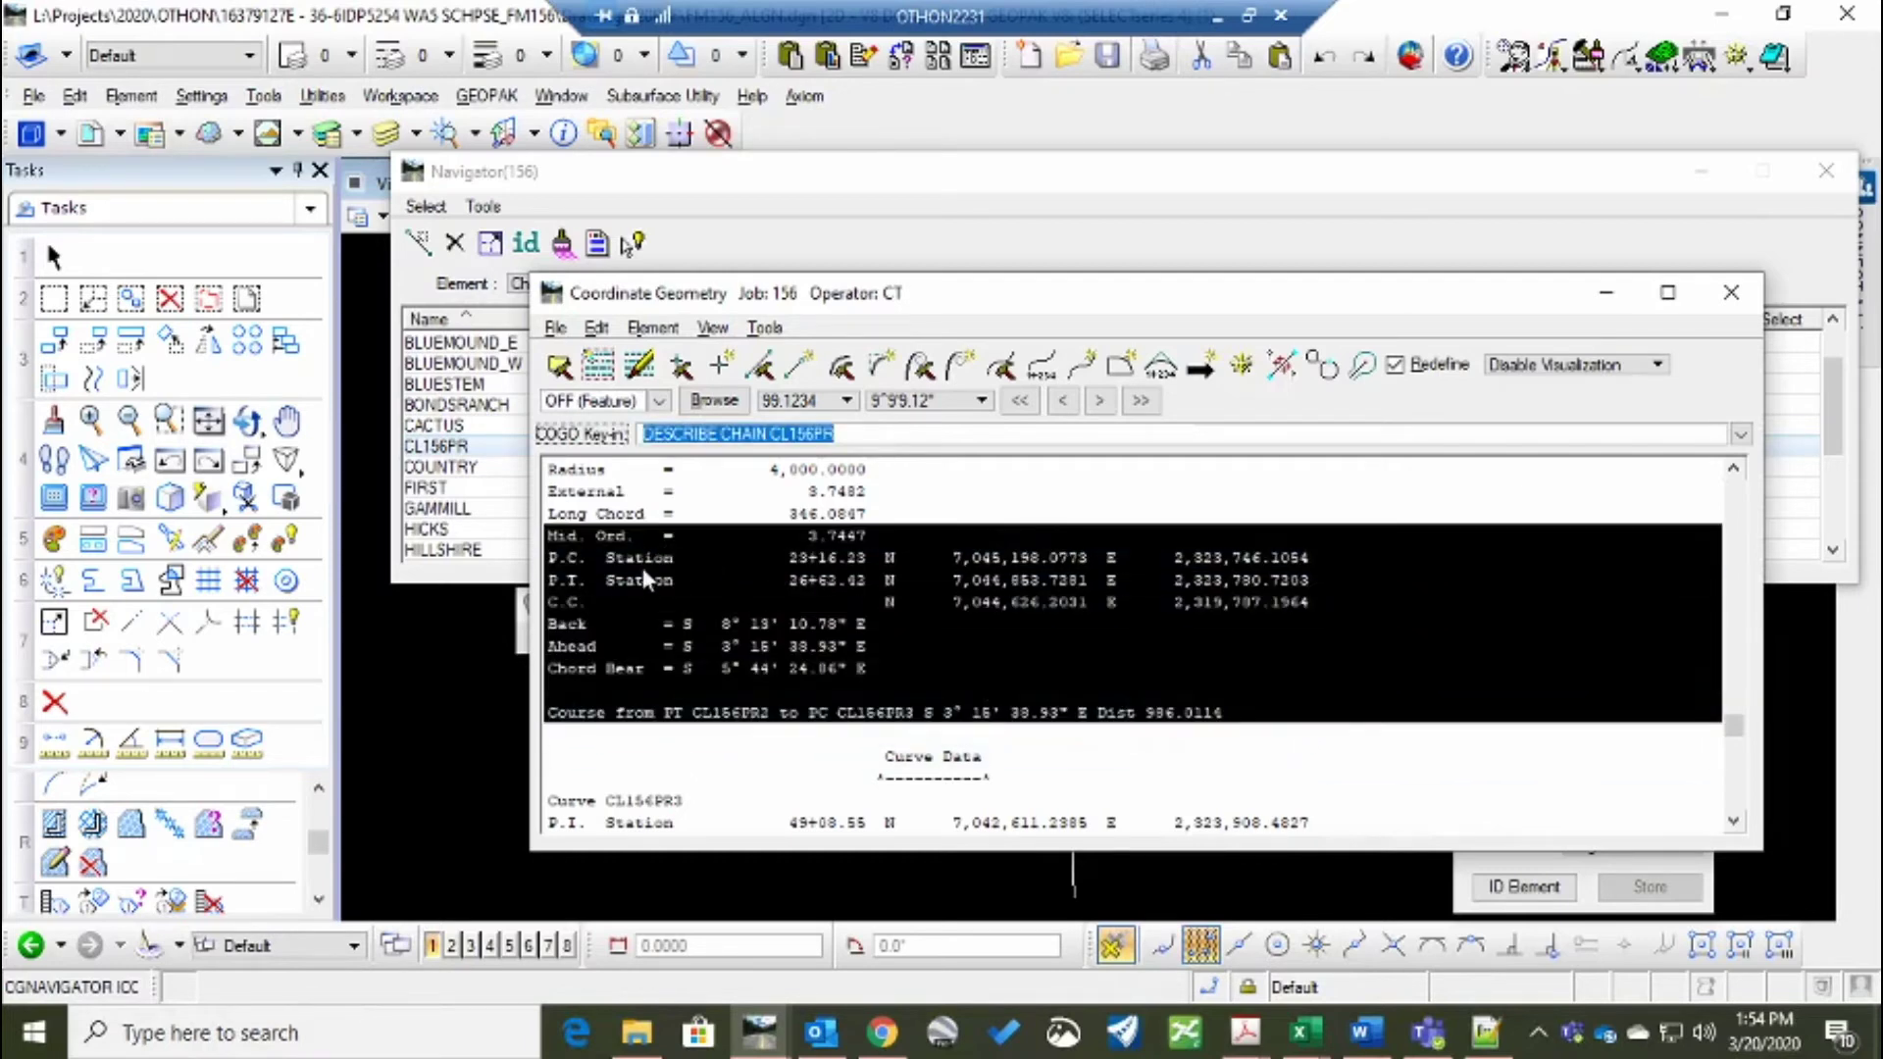
pyautogui.rightClick(660, 547)
pyautogui.click(724, 656)
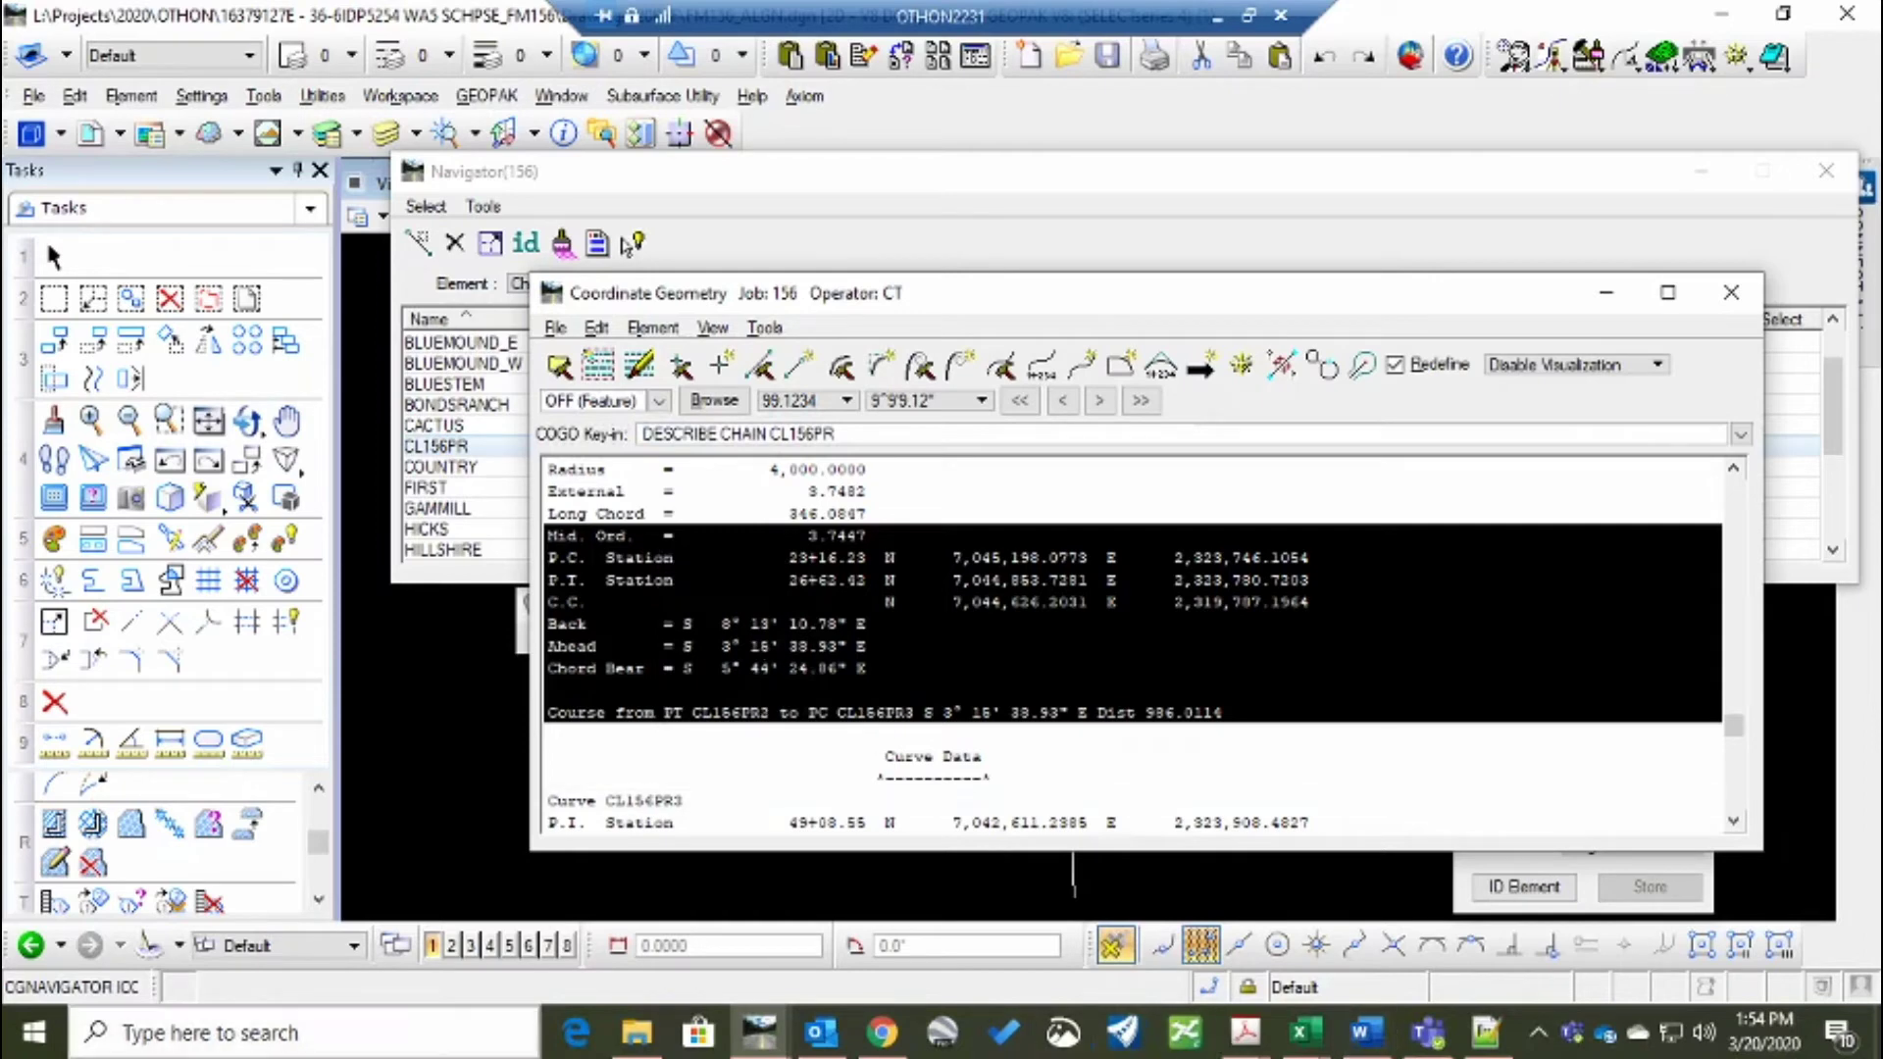
pyautogui.click(246, 1033)
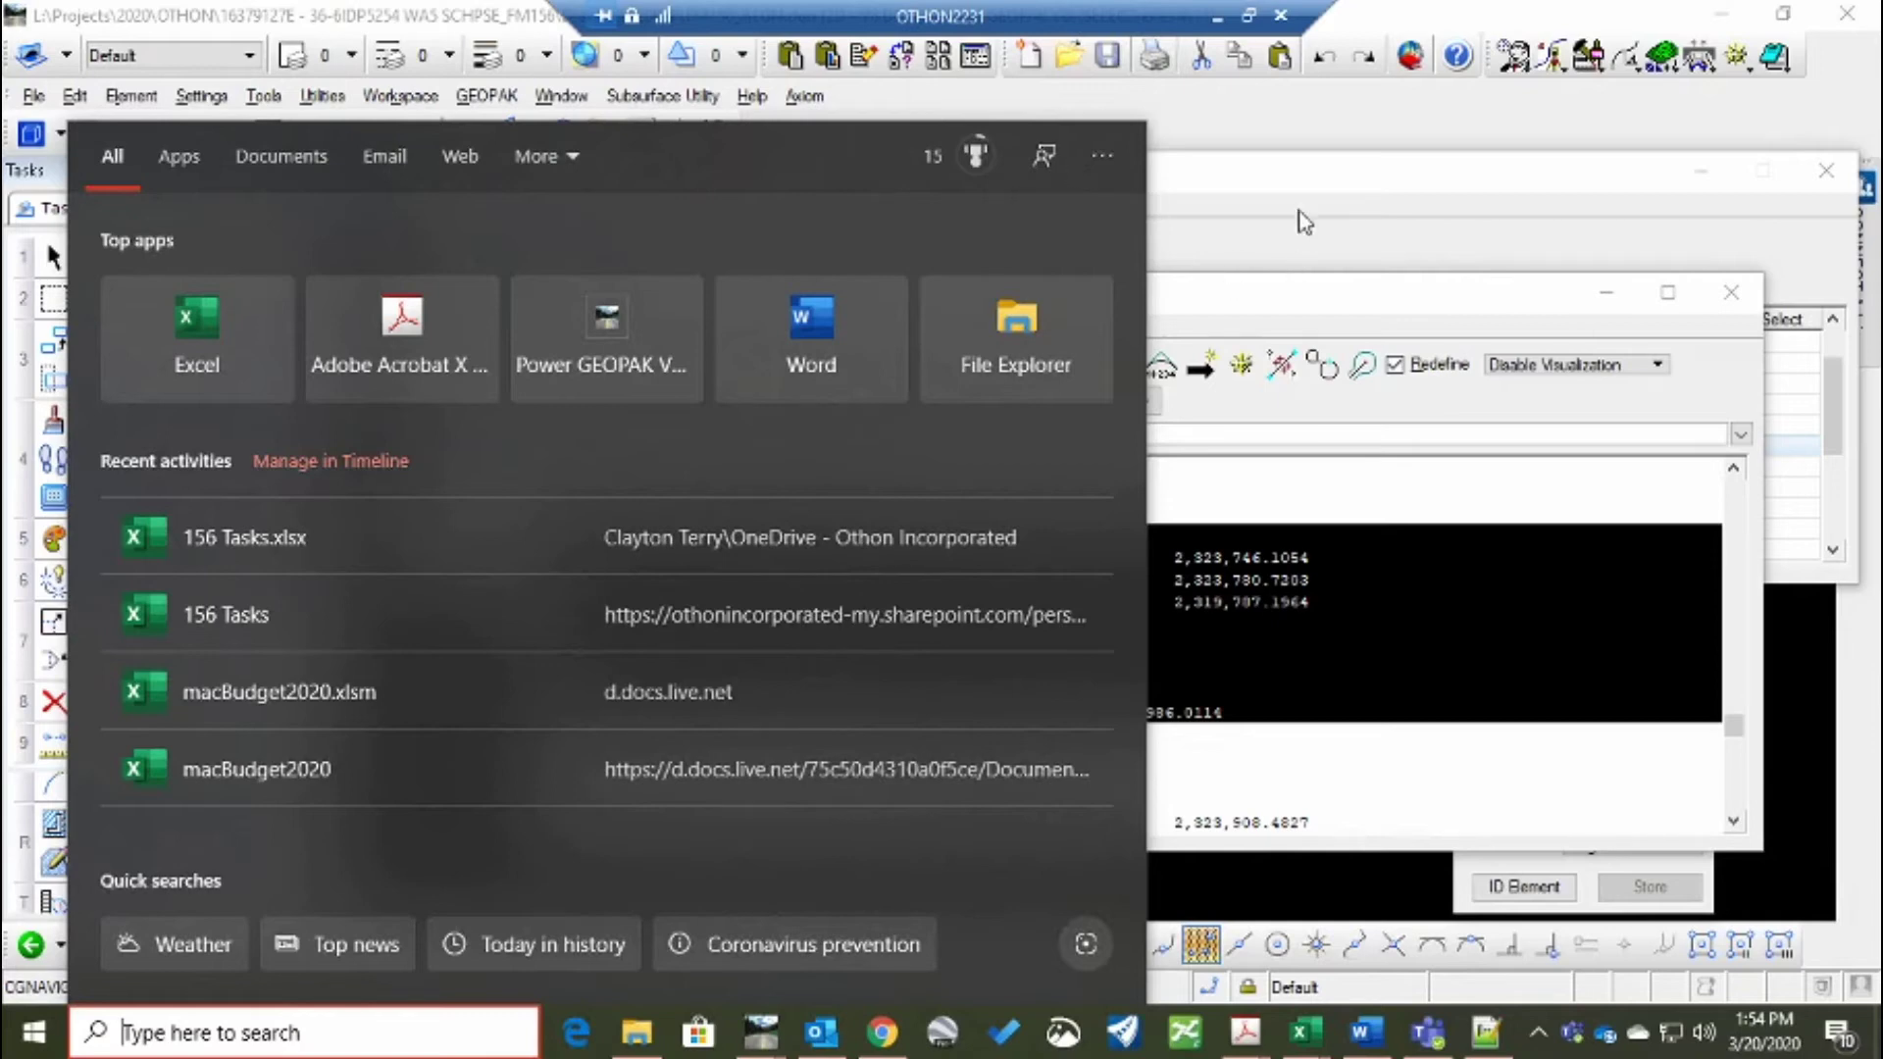
pyautogui.click(1323, 310)
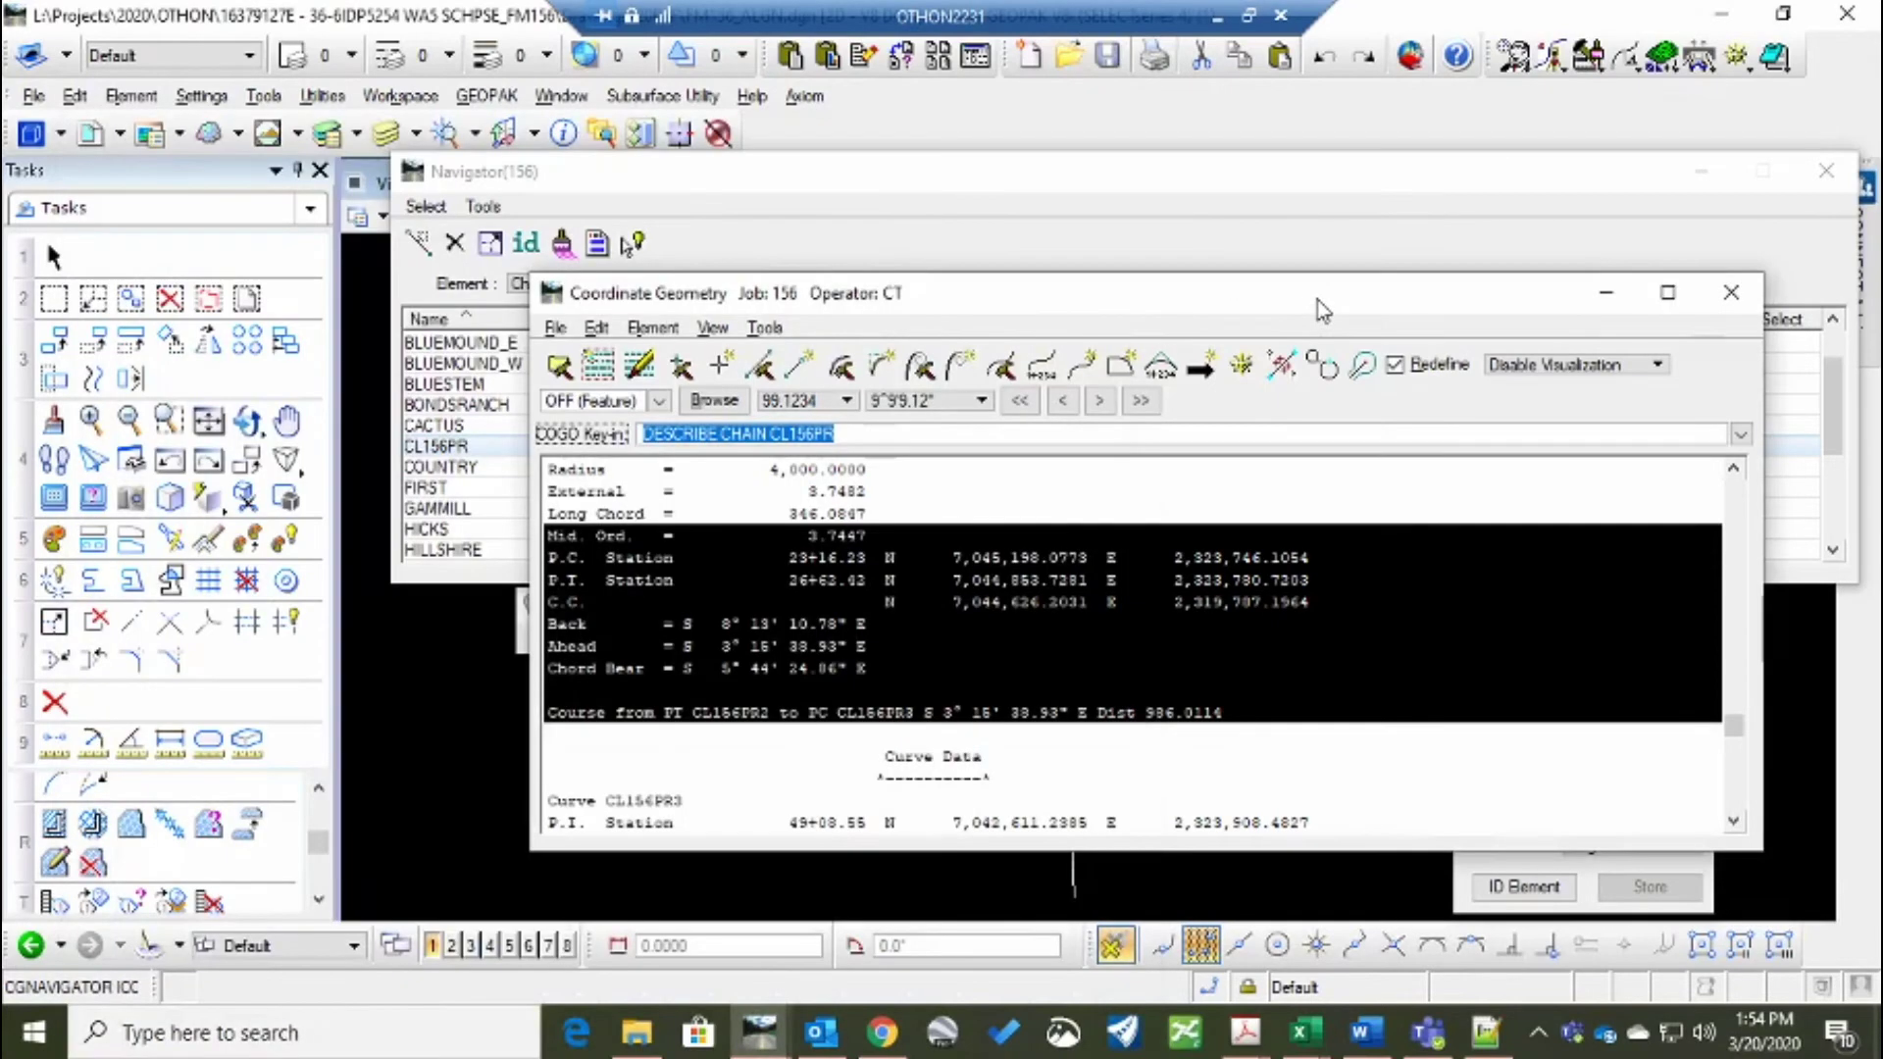
# Close COGO without saving, select then deselect the chain, zoom out, and close Store Graphics
pyautogui.click(1734, 296)
pyautogui.click(940, 453)
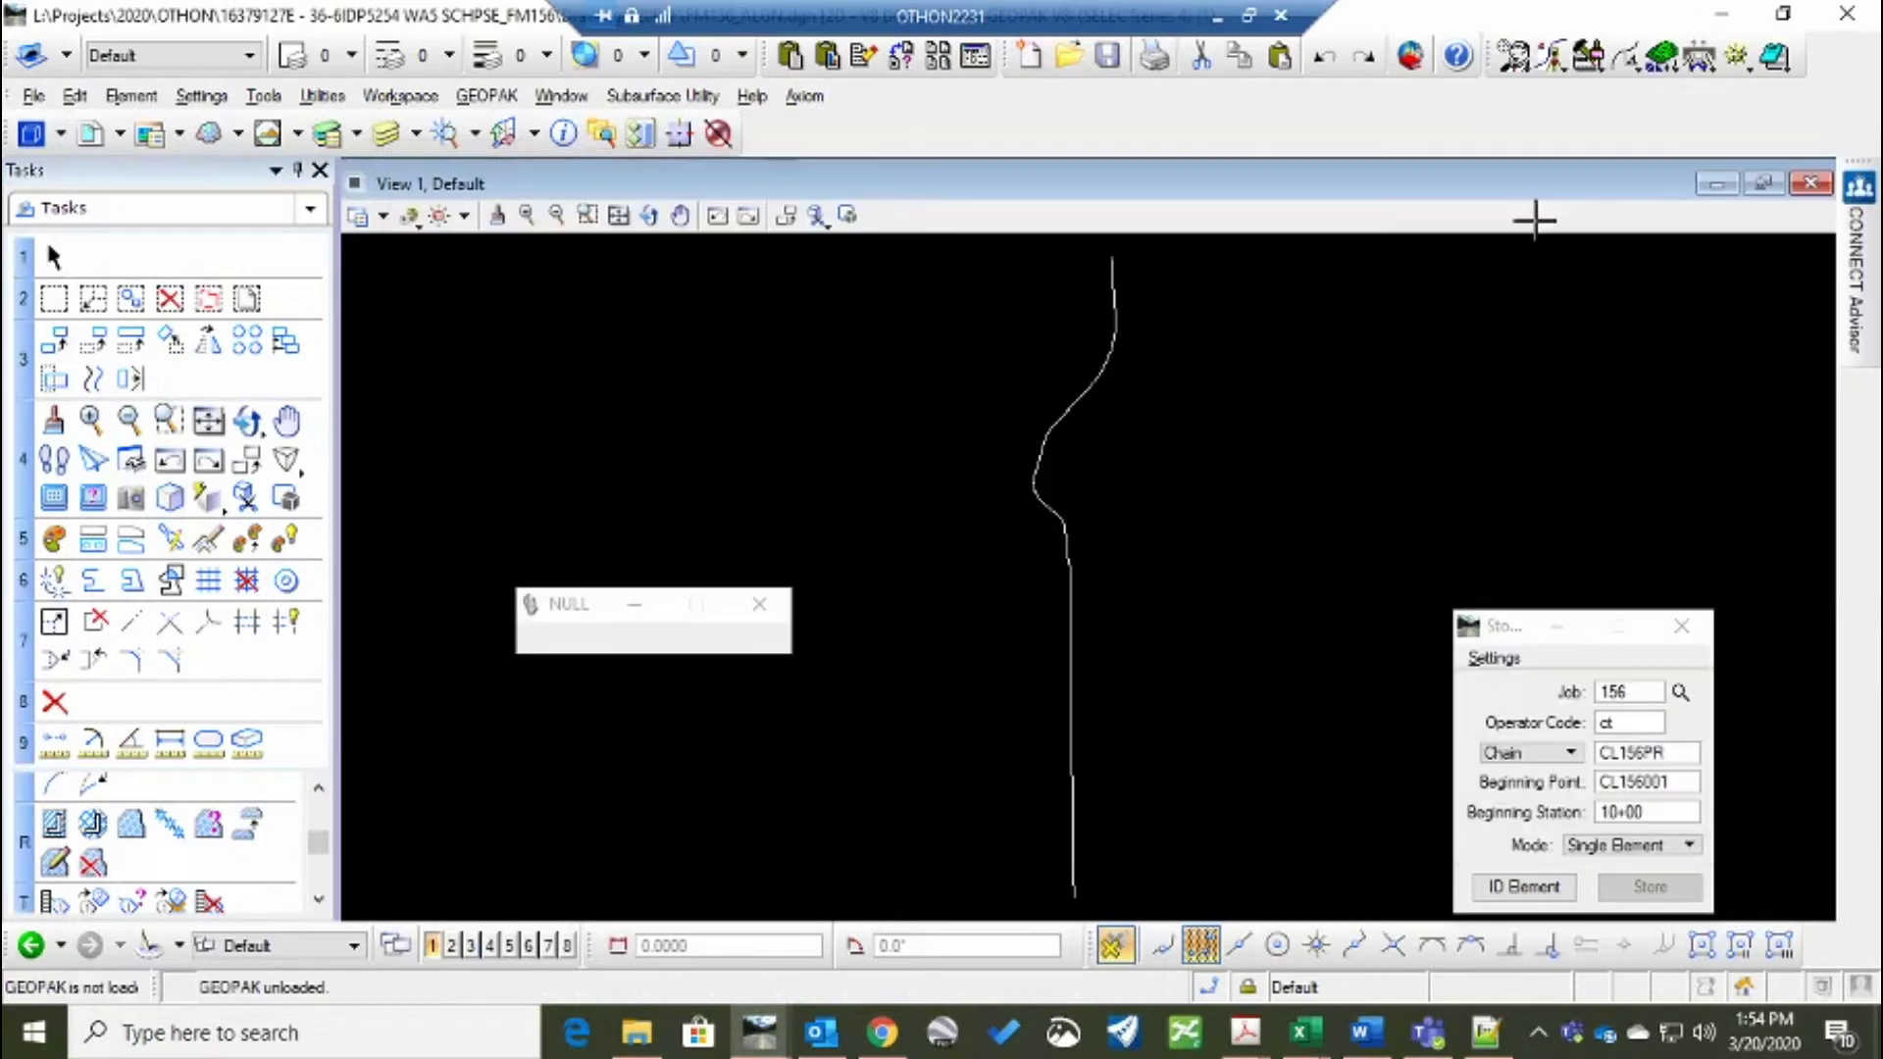
pyautogui.click(53, 257)
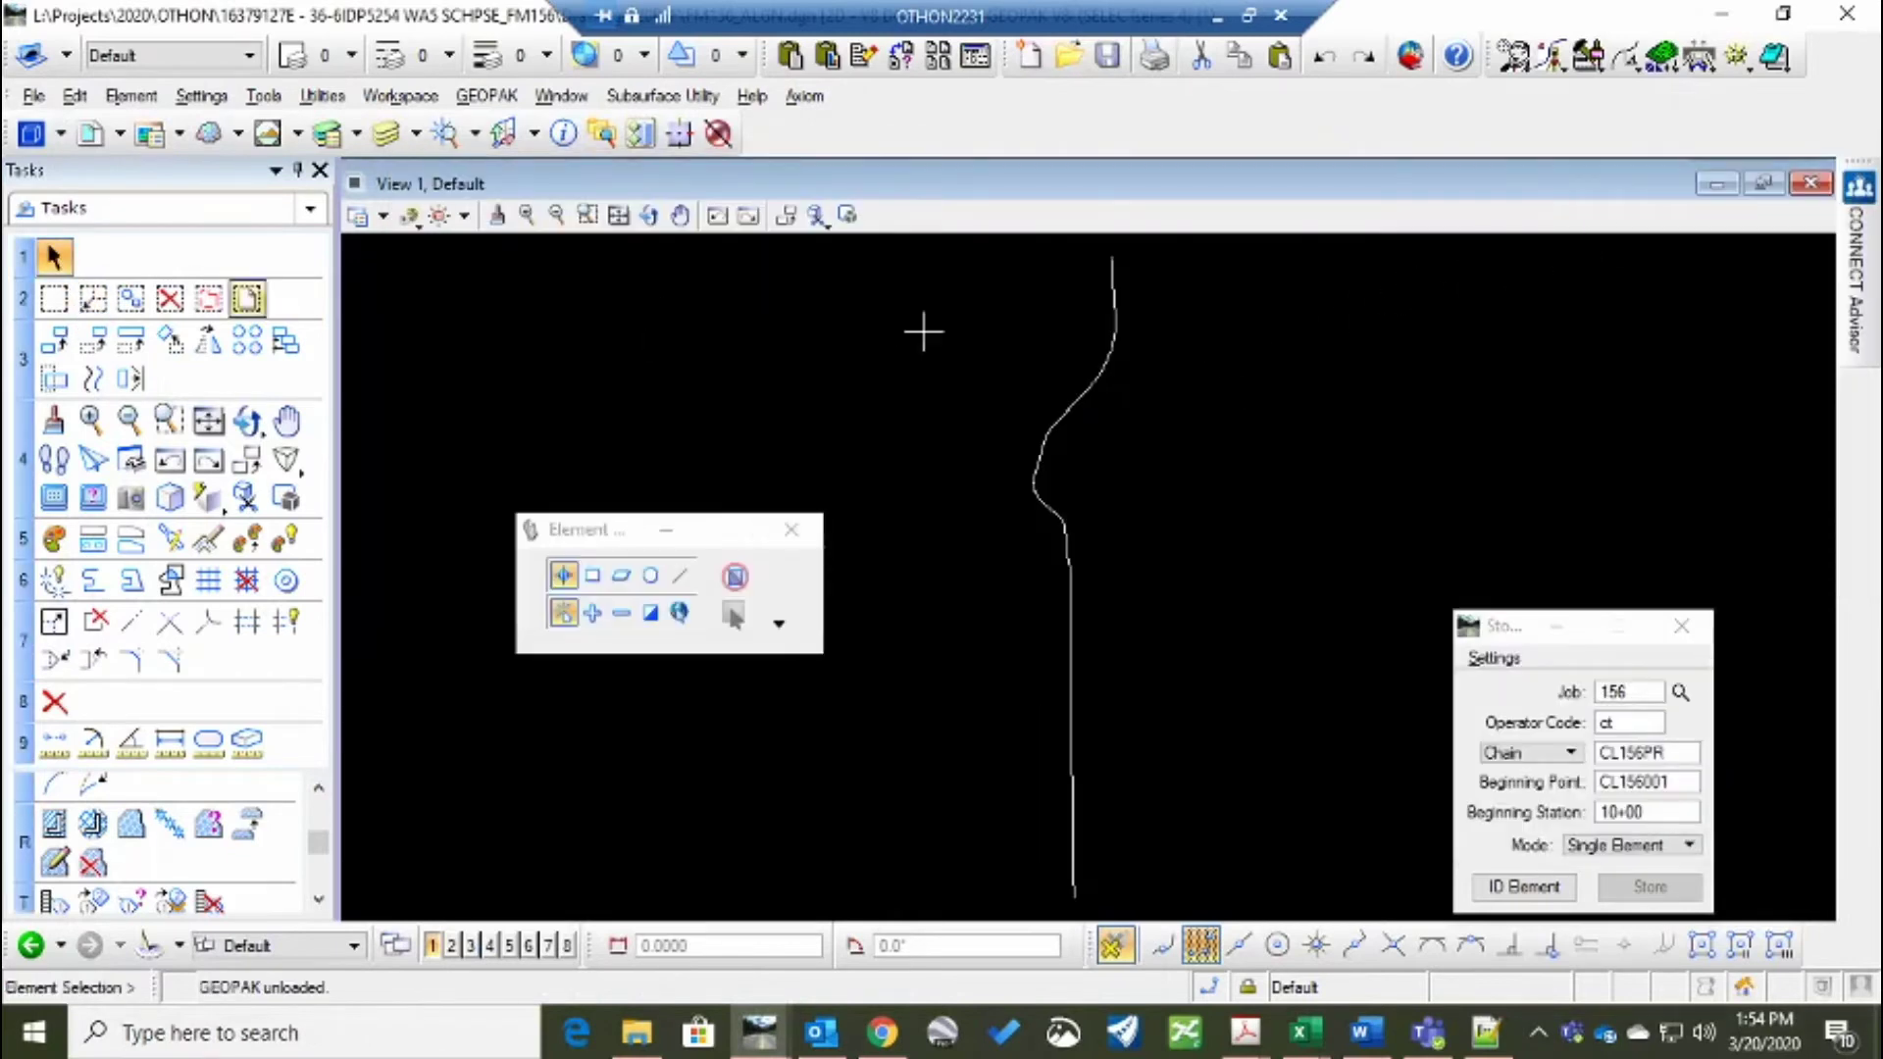
pyautogui.click(1115, 311)
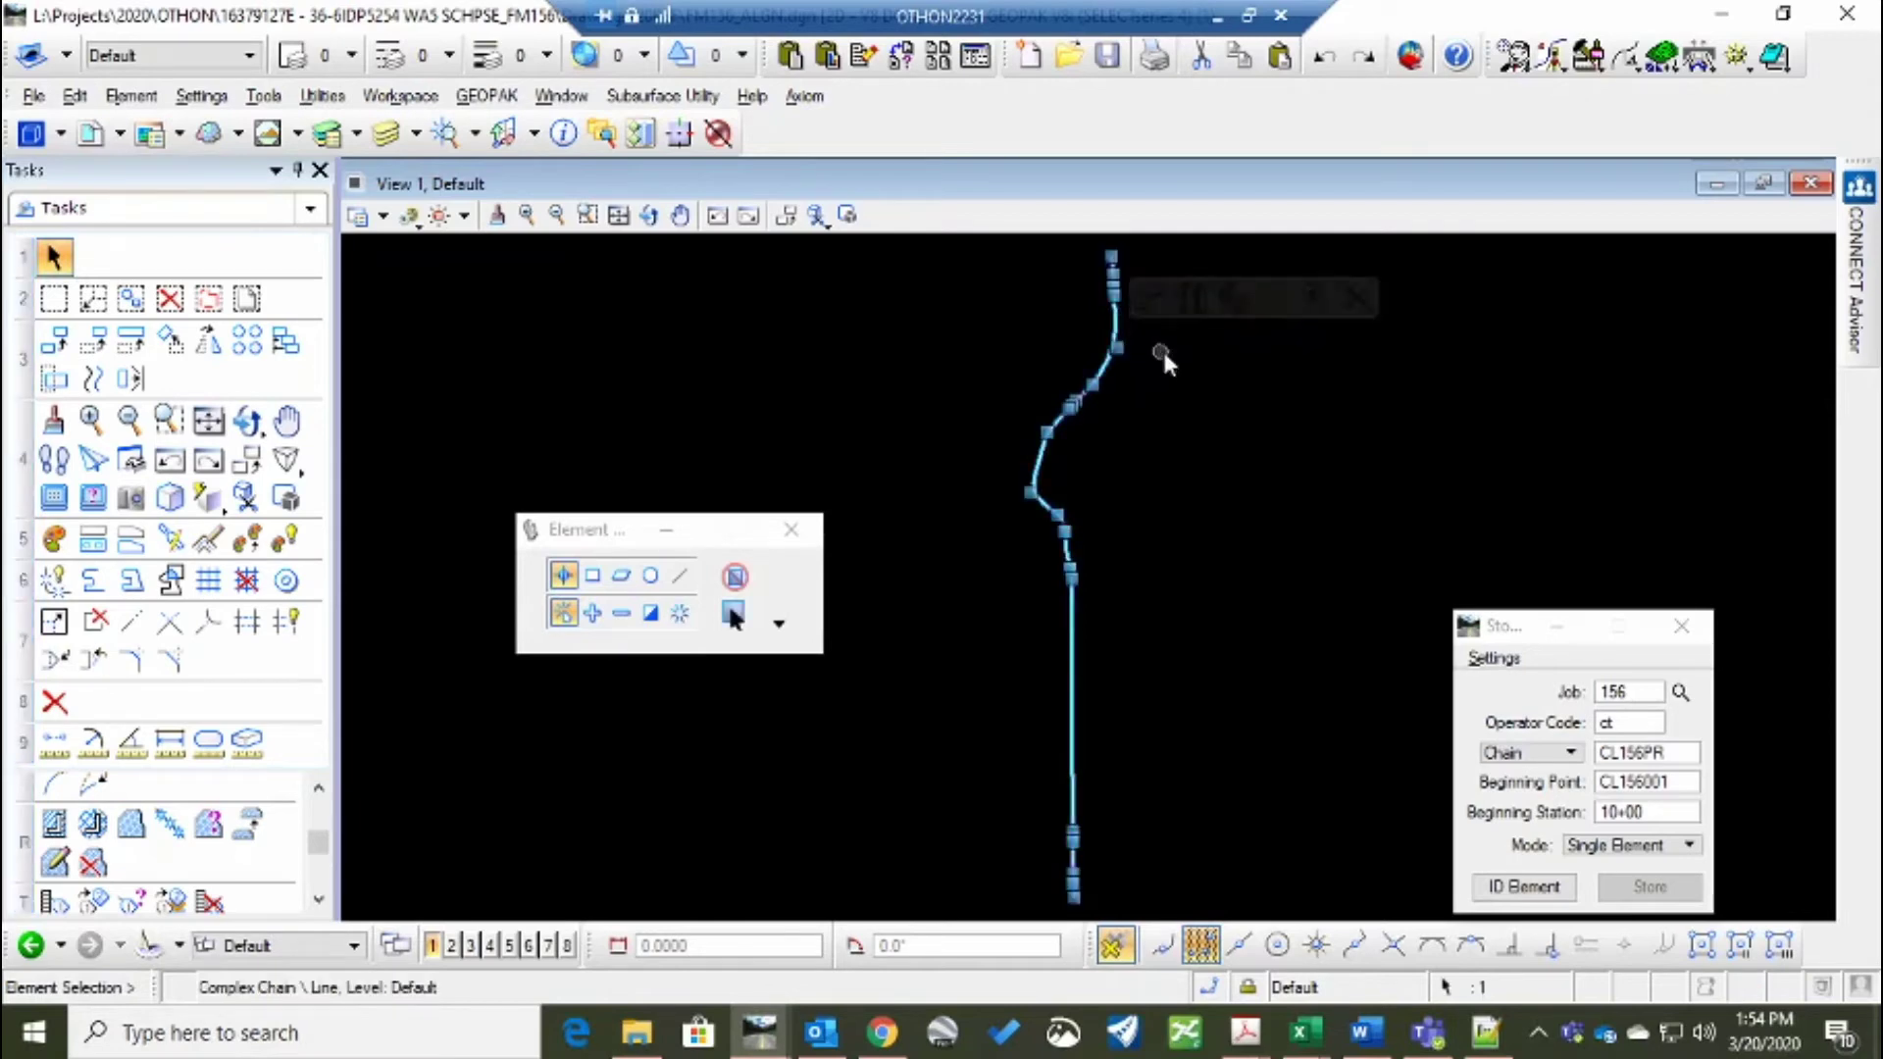
pyautogui.click(1358, 297)
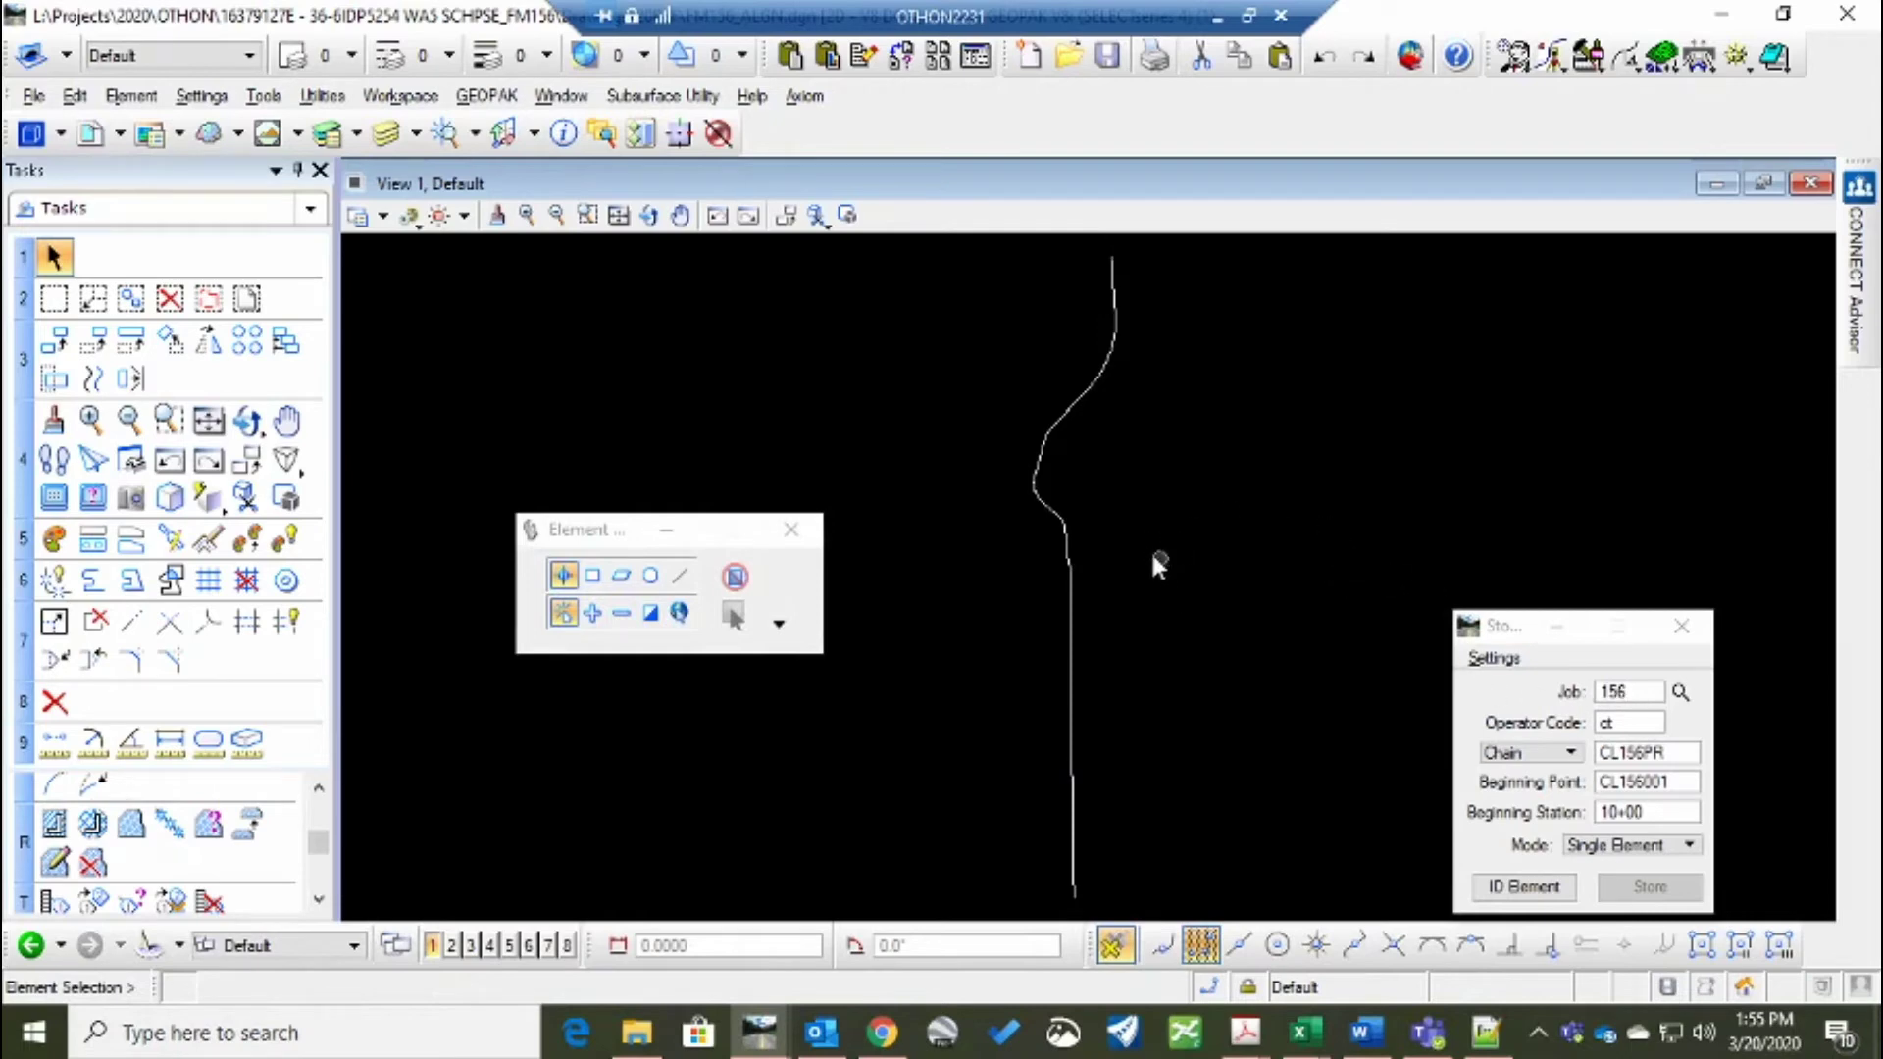
pyautogui.scroll(-5, 1133, 504)
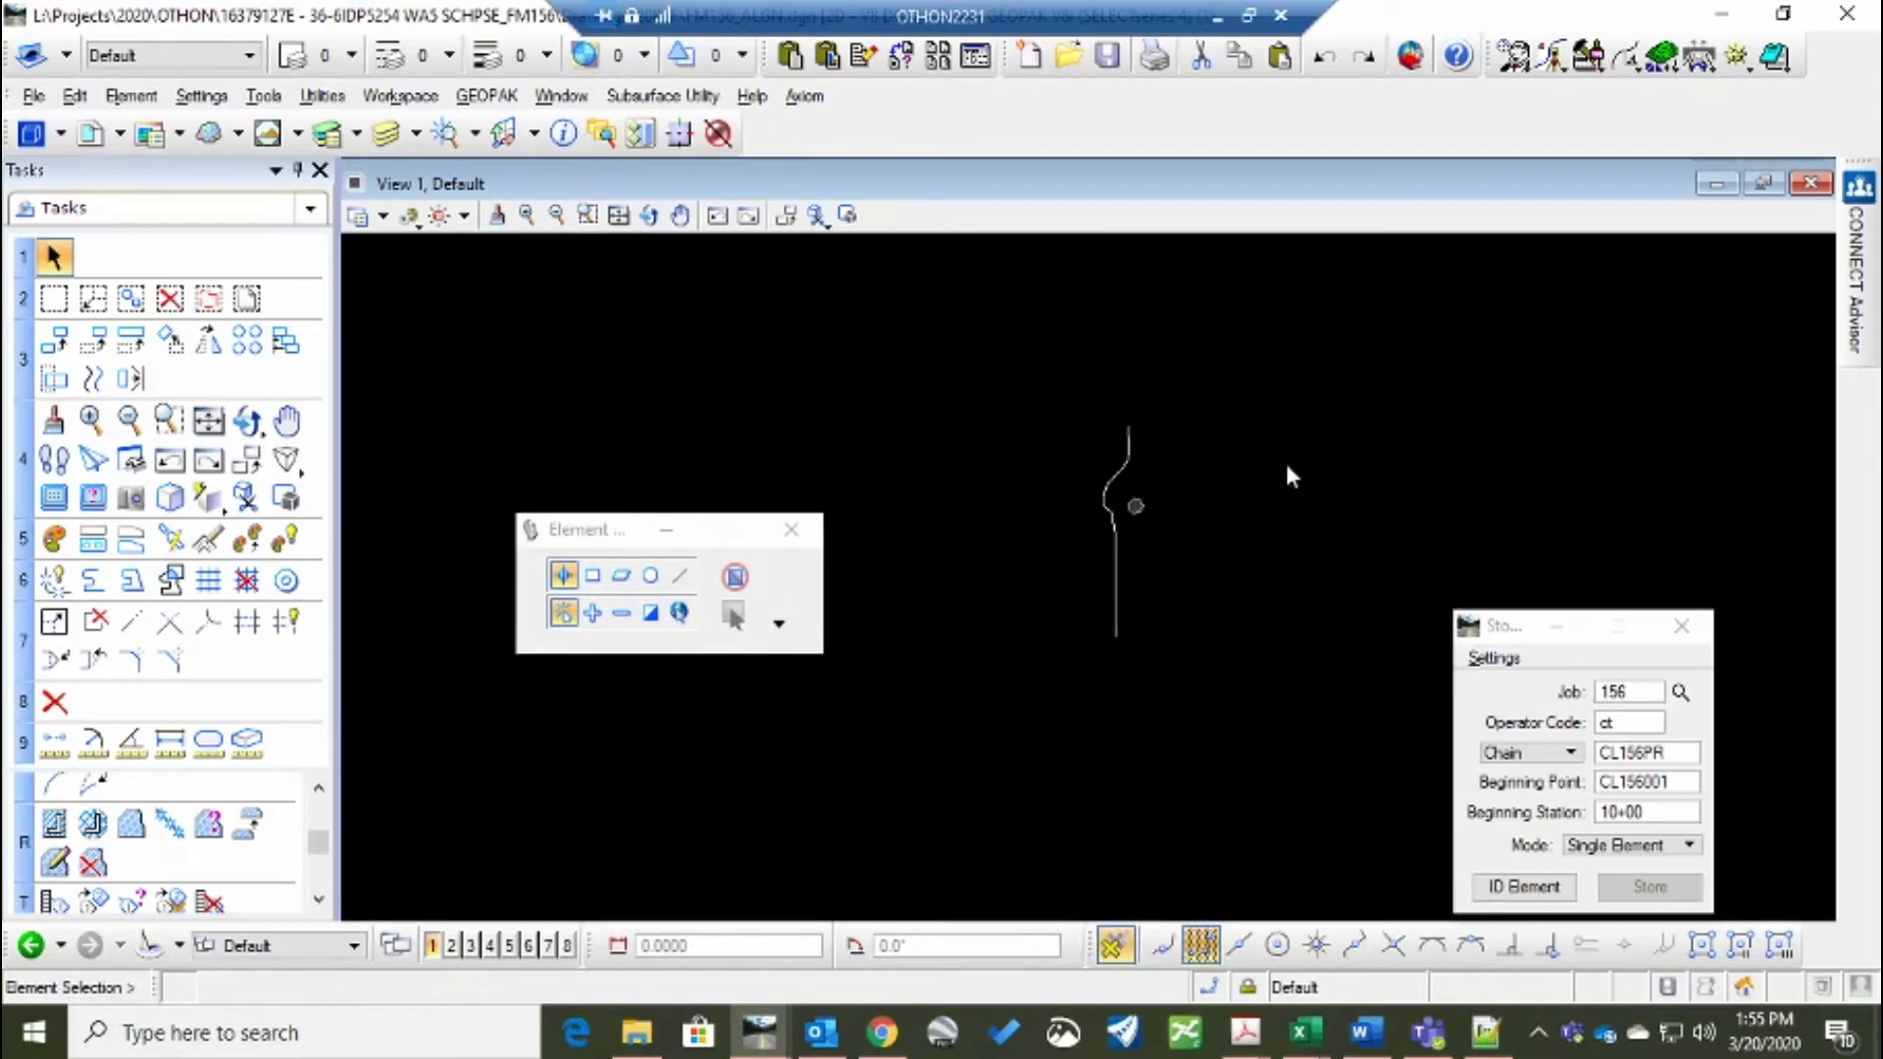
pyautogui.click(1683, 629)
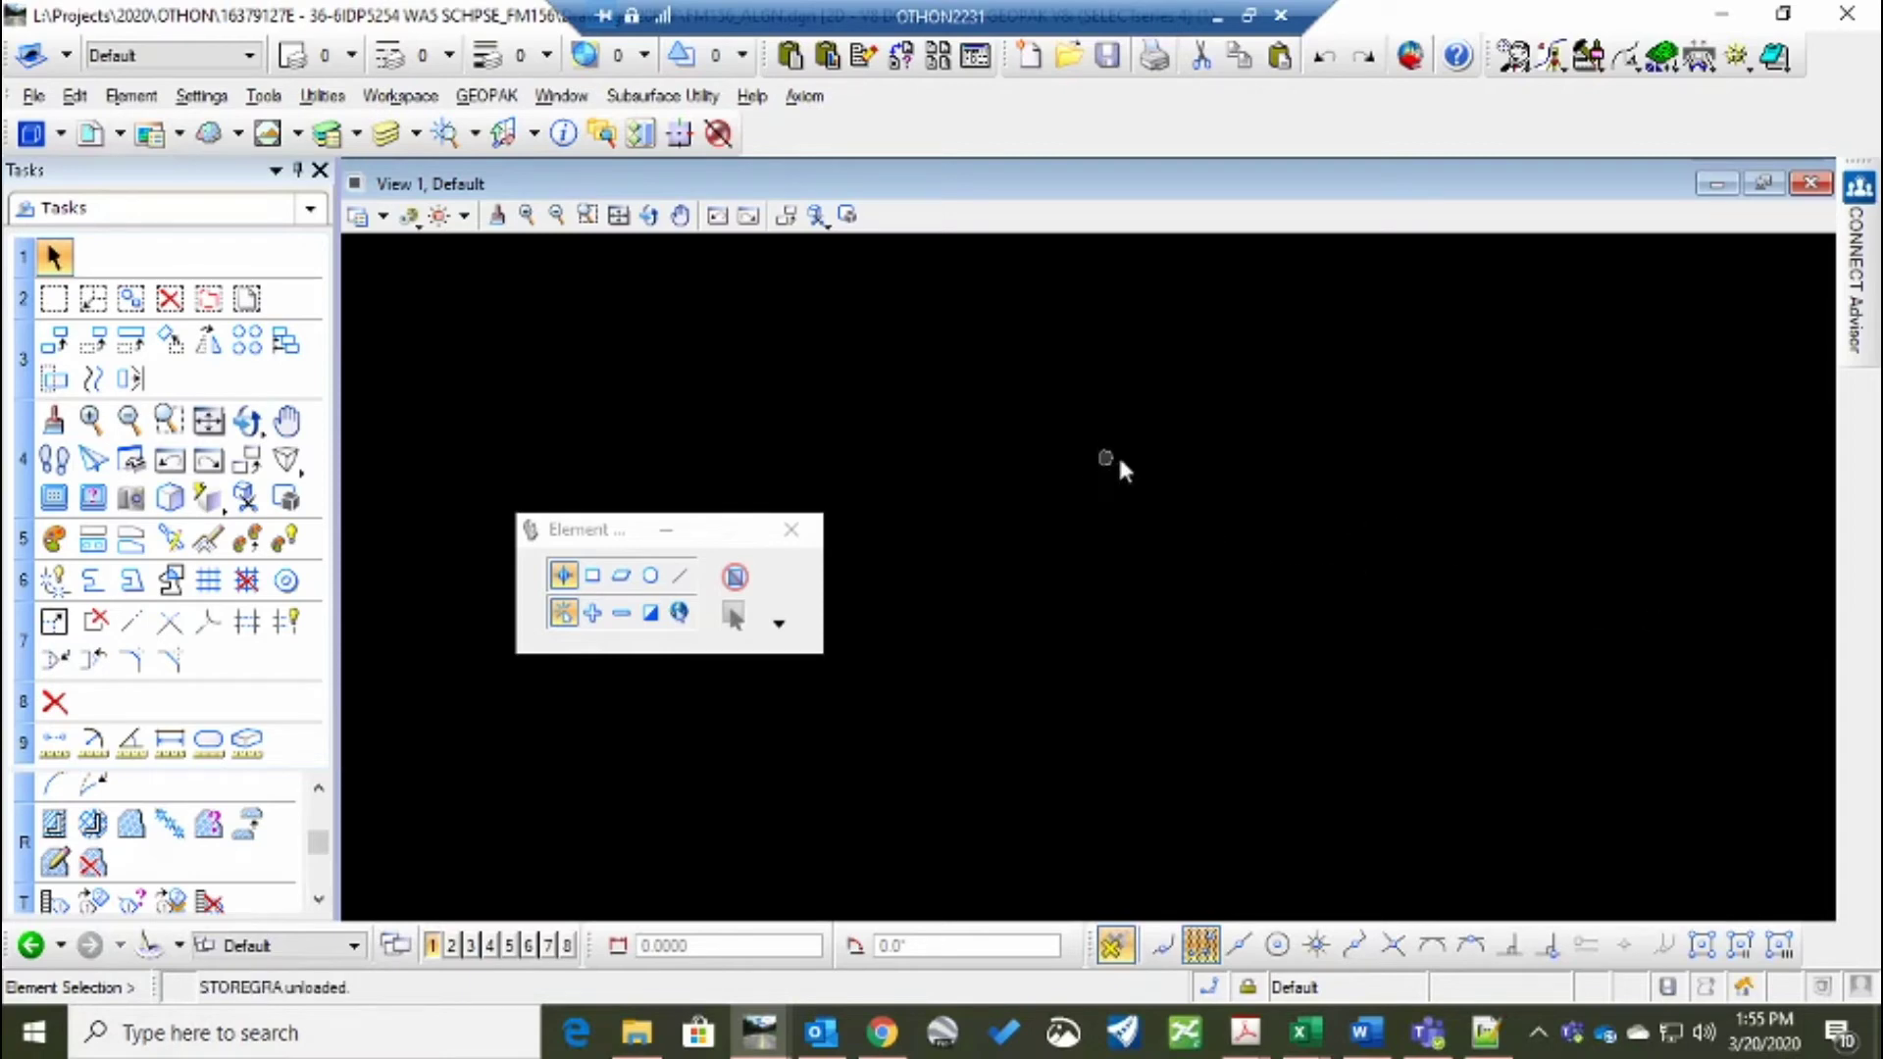
# Open the Design and Computation Manager and reposition its window
pyautogui.click(1586, 56)
pyautogui.moveTo(1388, 642); pyautogui.dragTo(1447, 388)
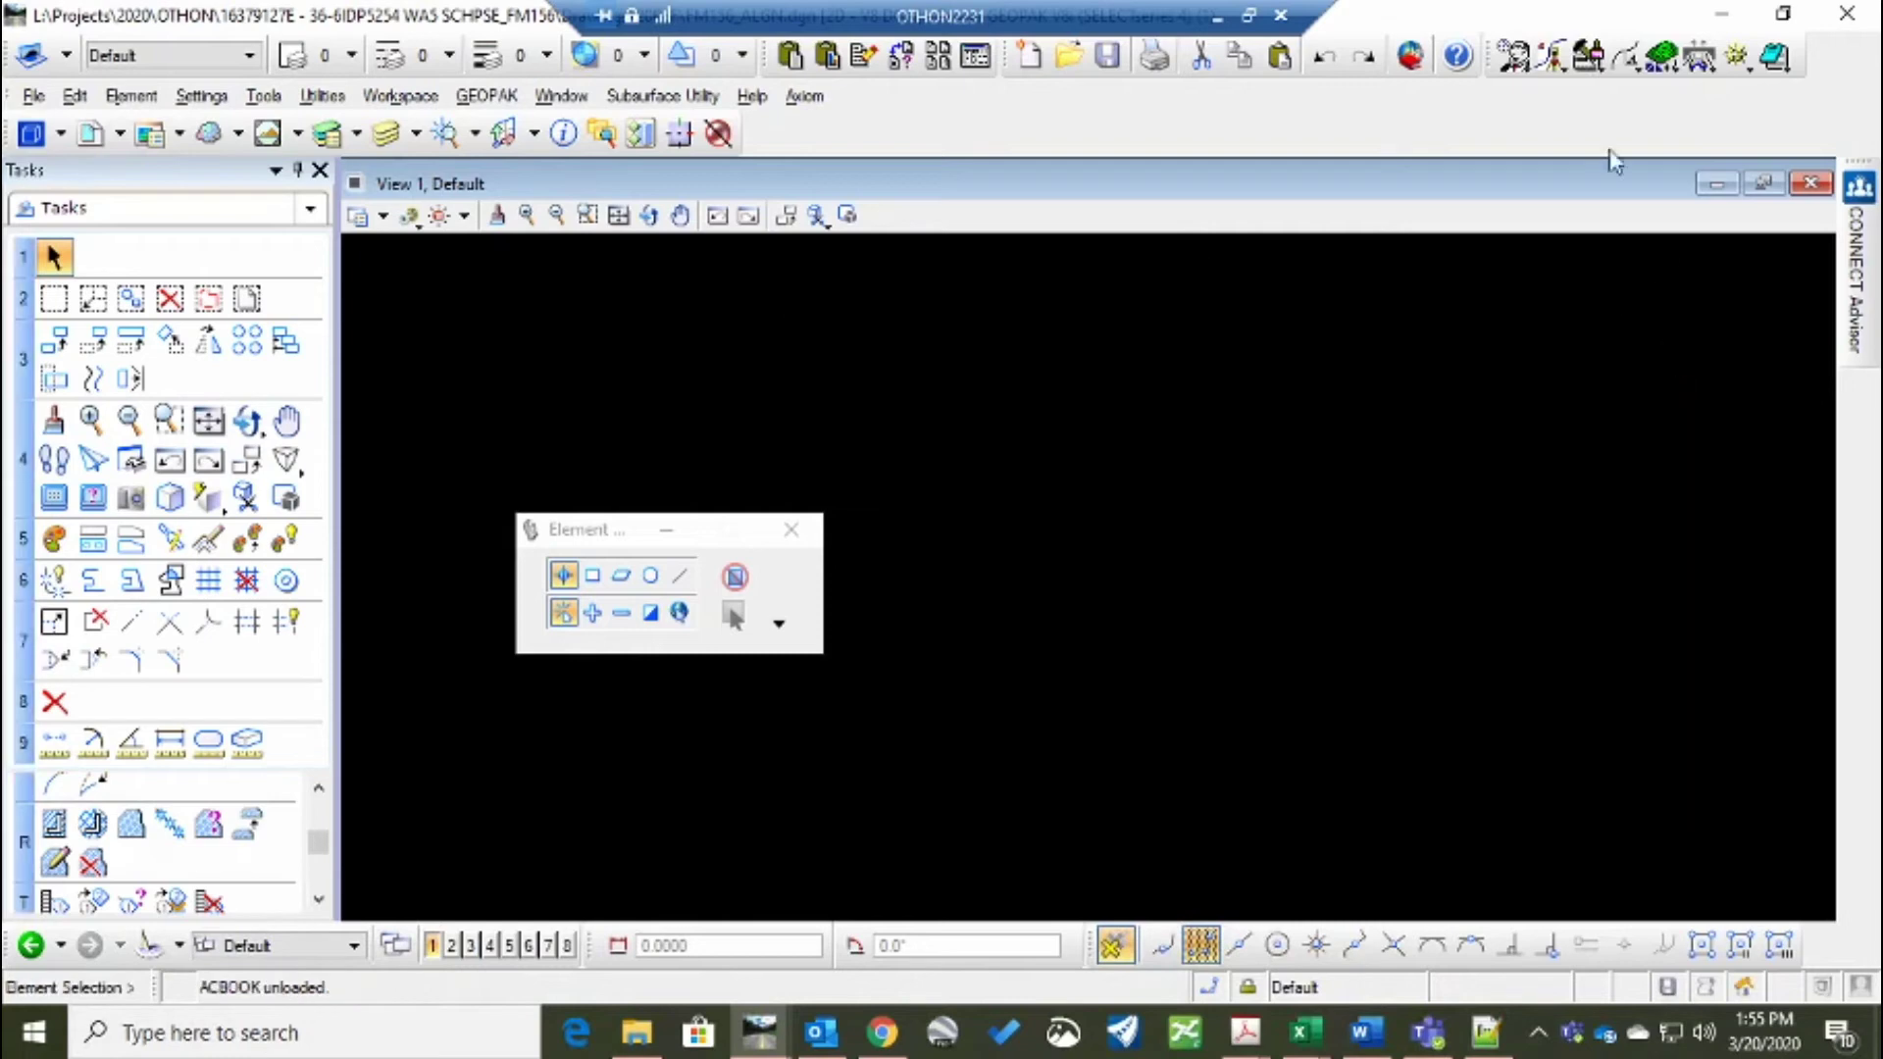
pyautogui.click(1676, 380)
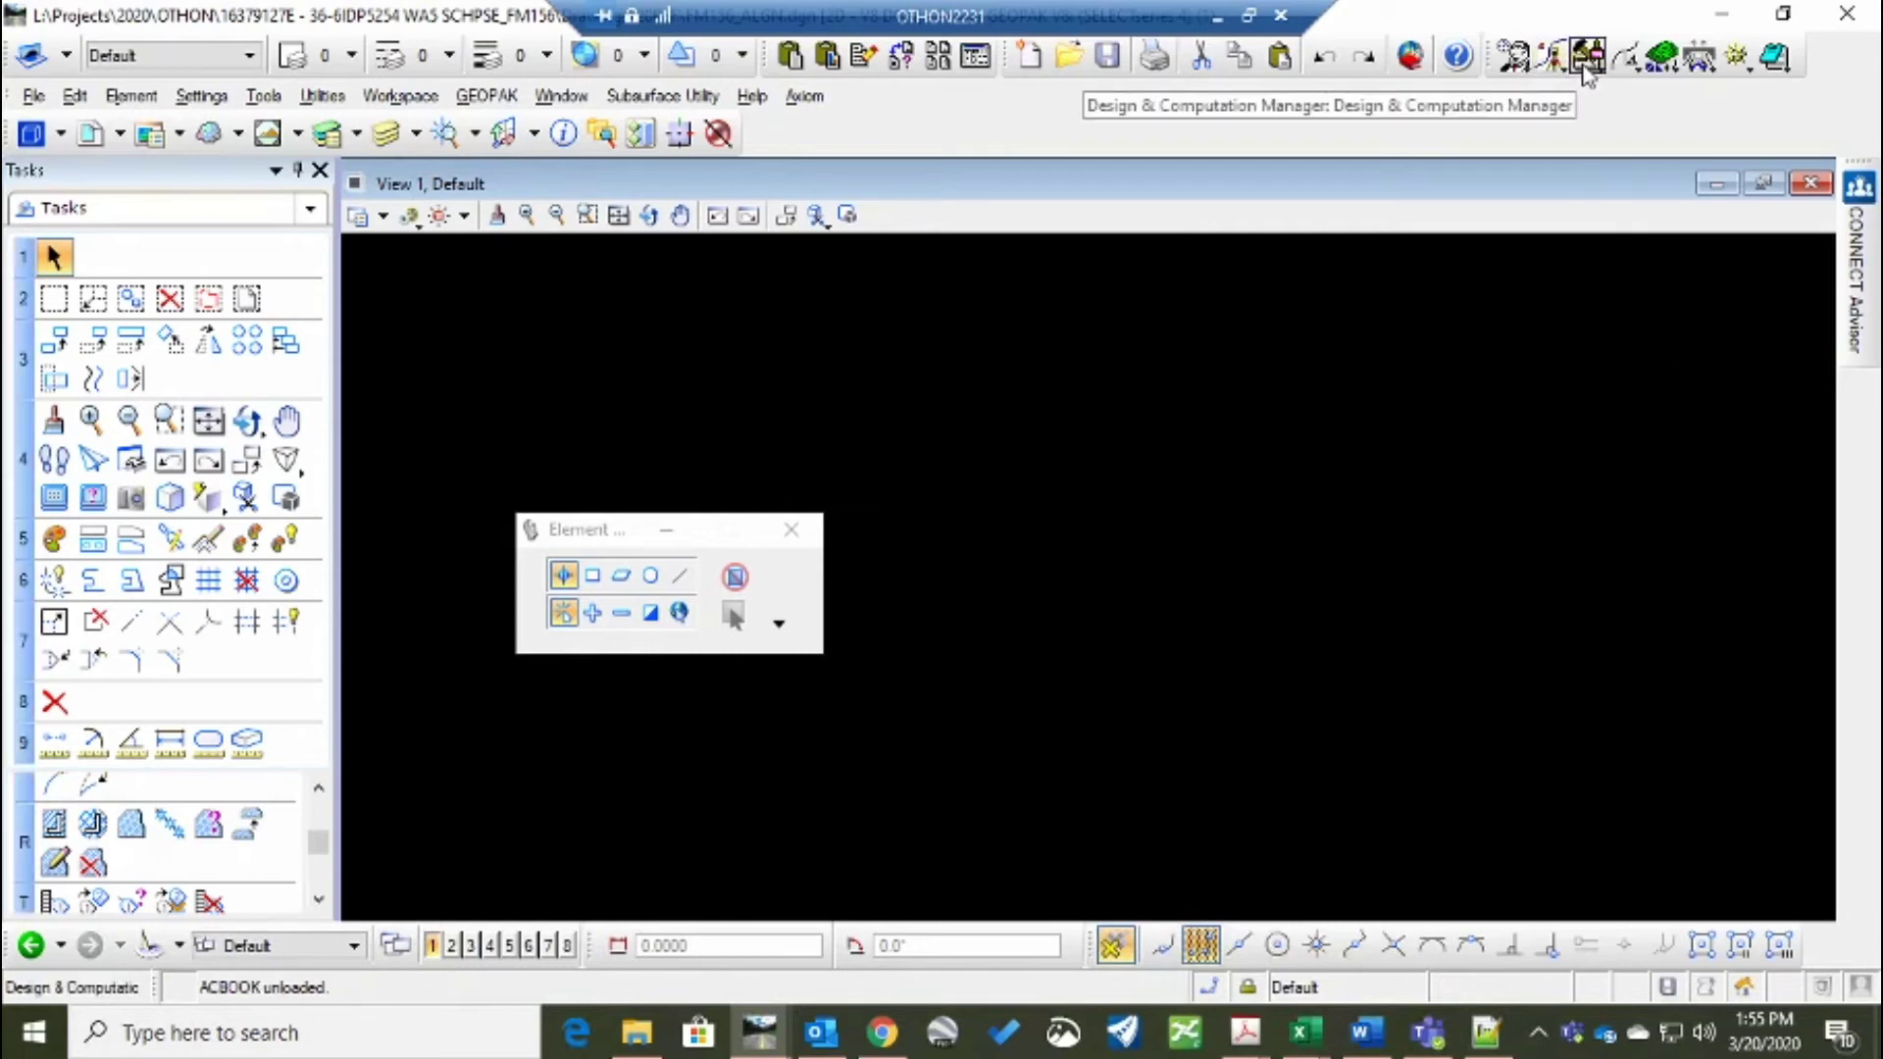
pyautogui.click(1586, 61)
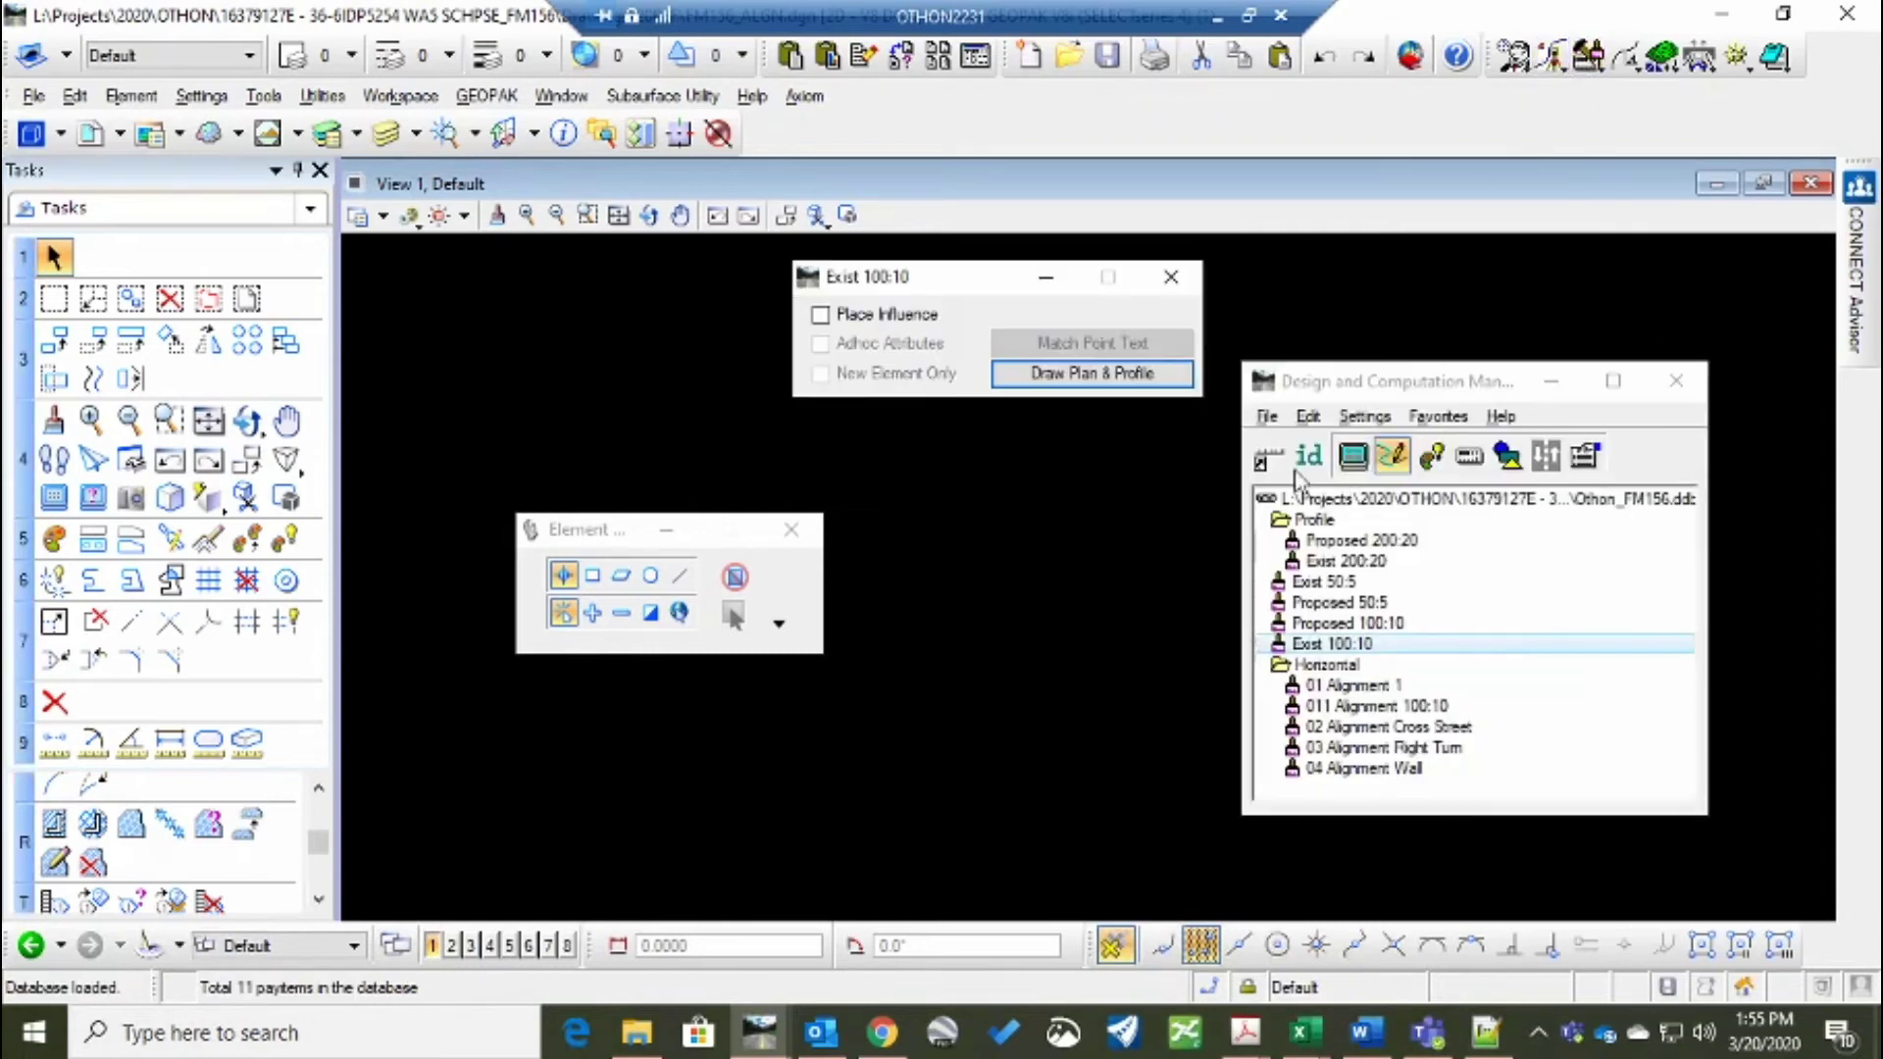
# Load the Othon_FM156.ddb database and choose its 01 Alignment 1 item
pyautogui.click(1267, 417)
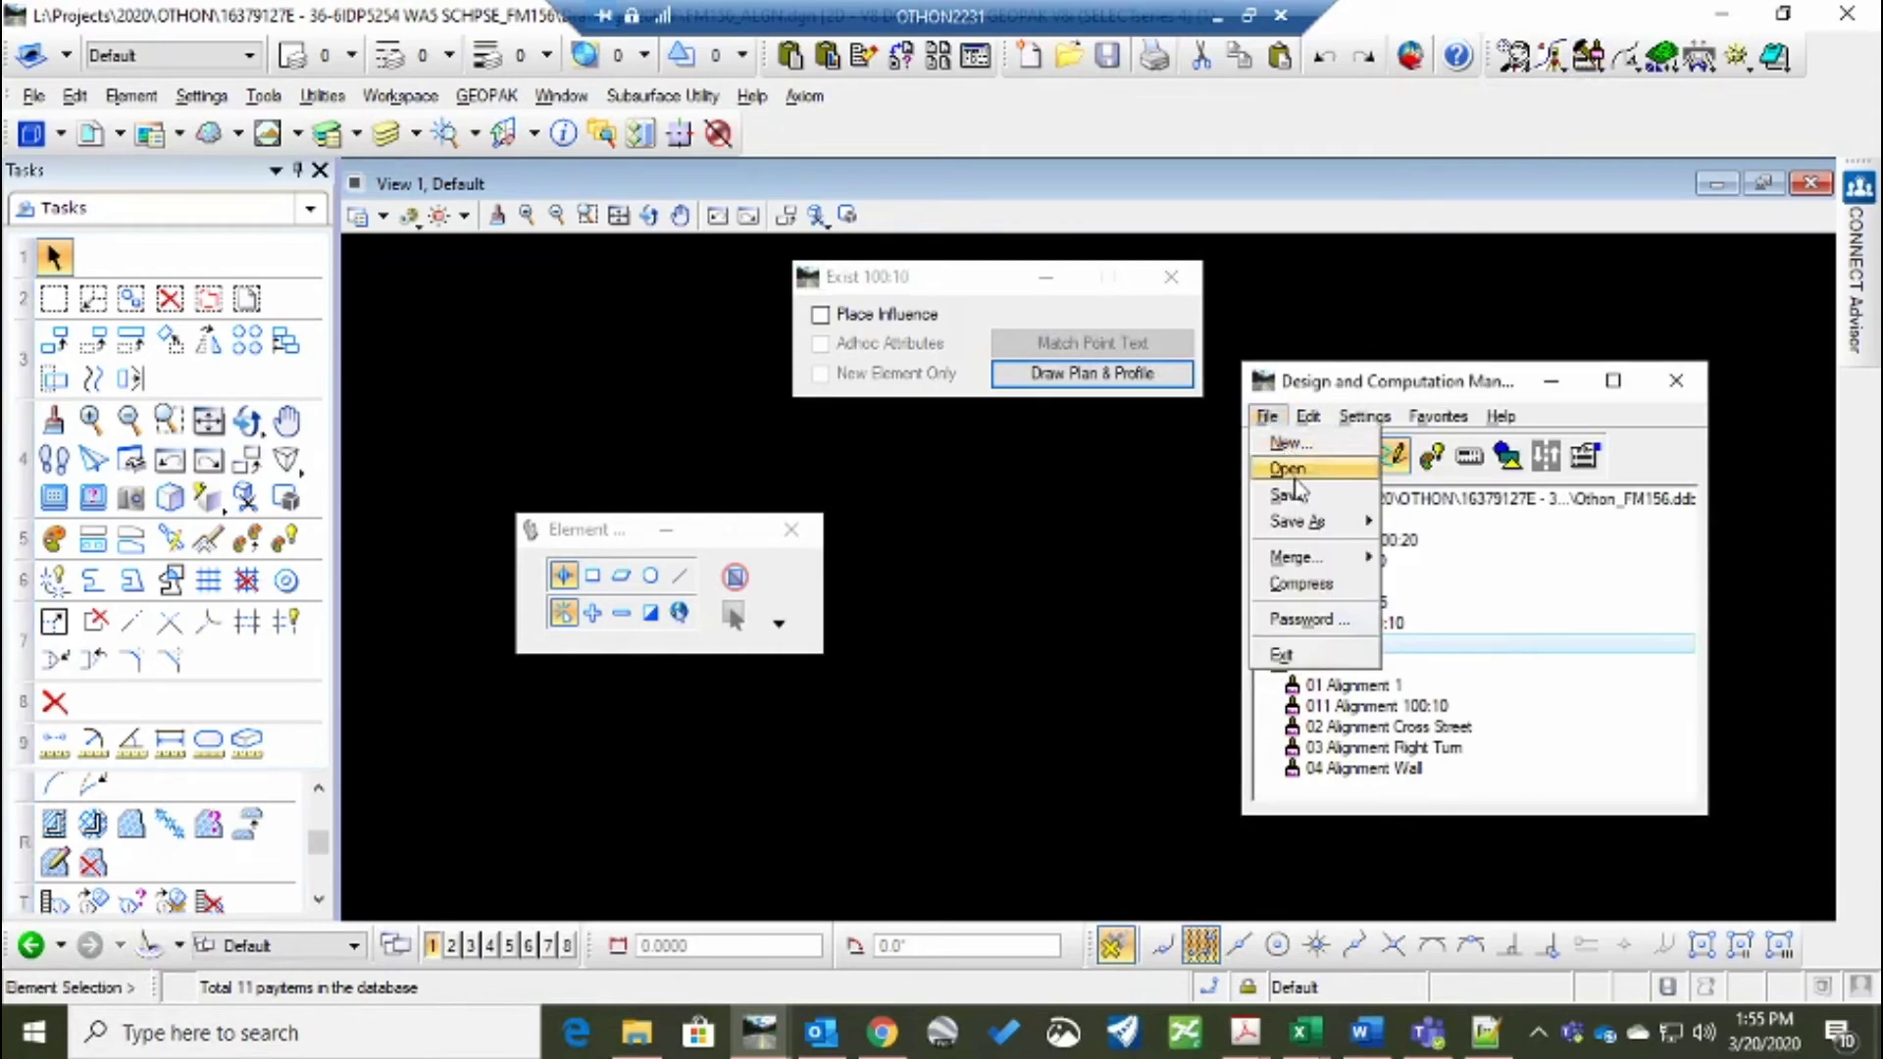
pyautogui.click(1287, 471)
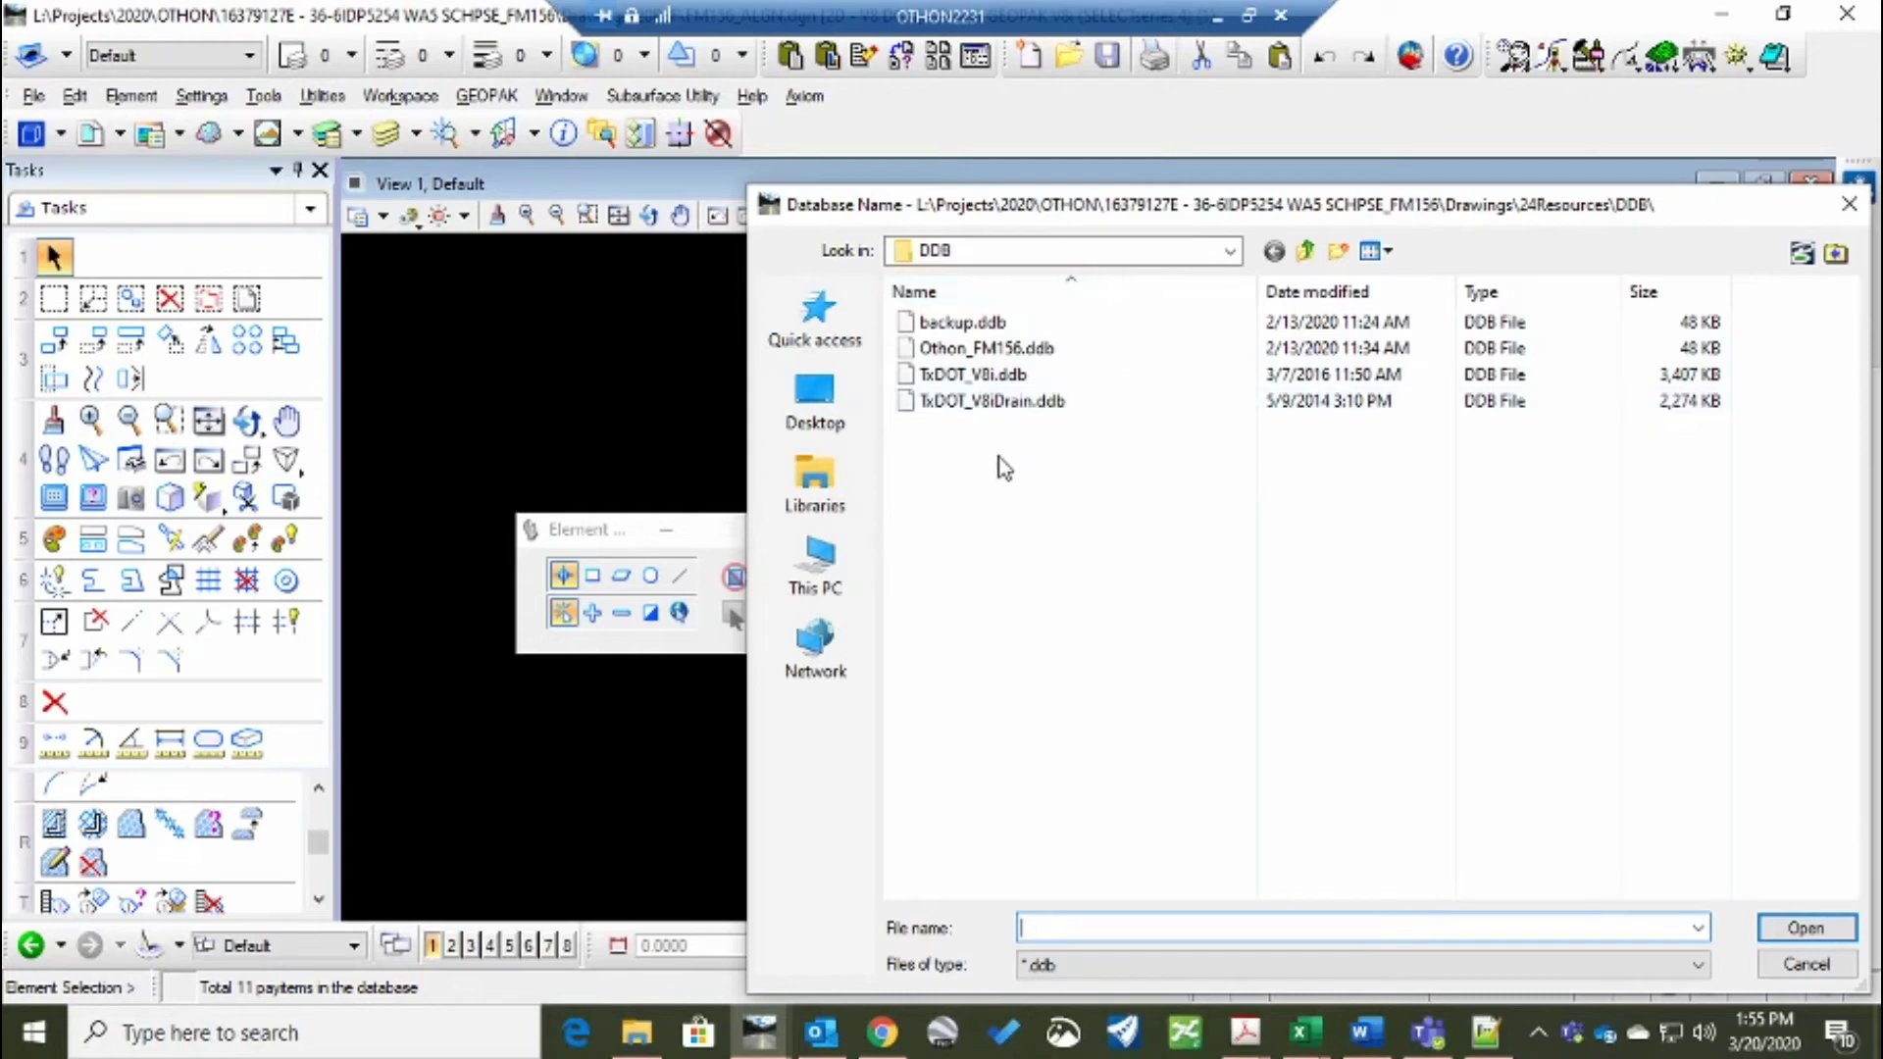
pyautogui.click(993, 351)
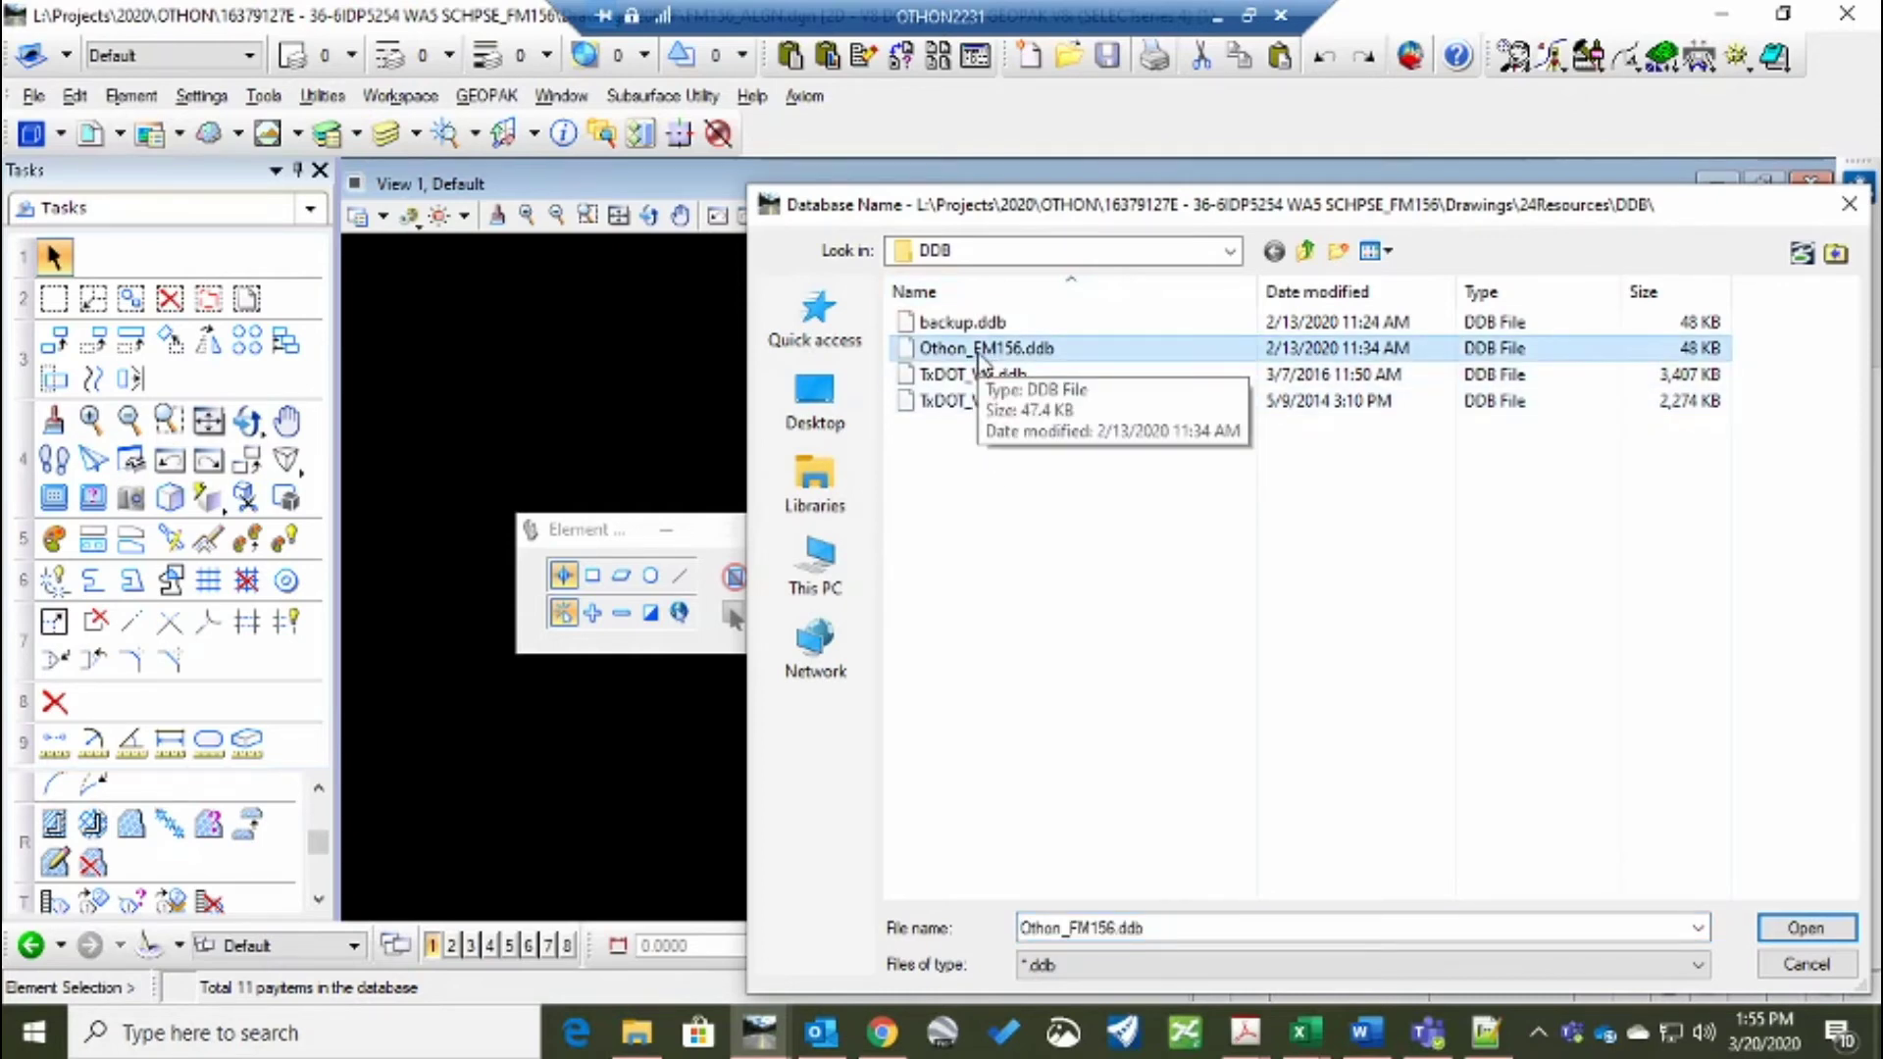
pyautogui.doubleClick(981, 355)
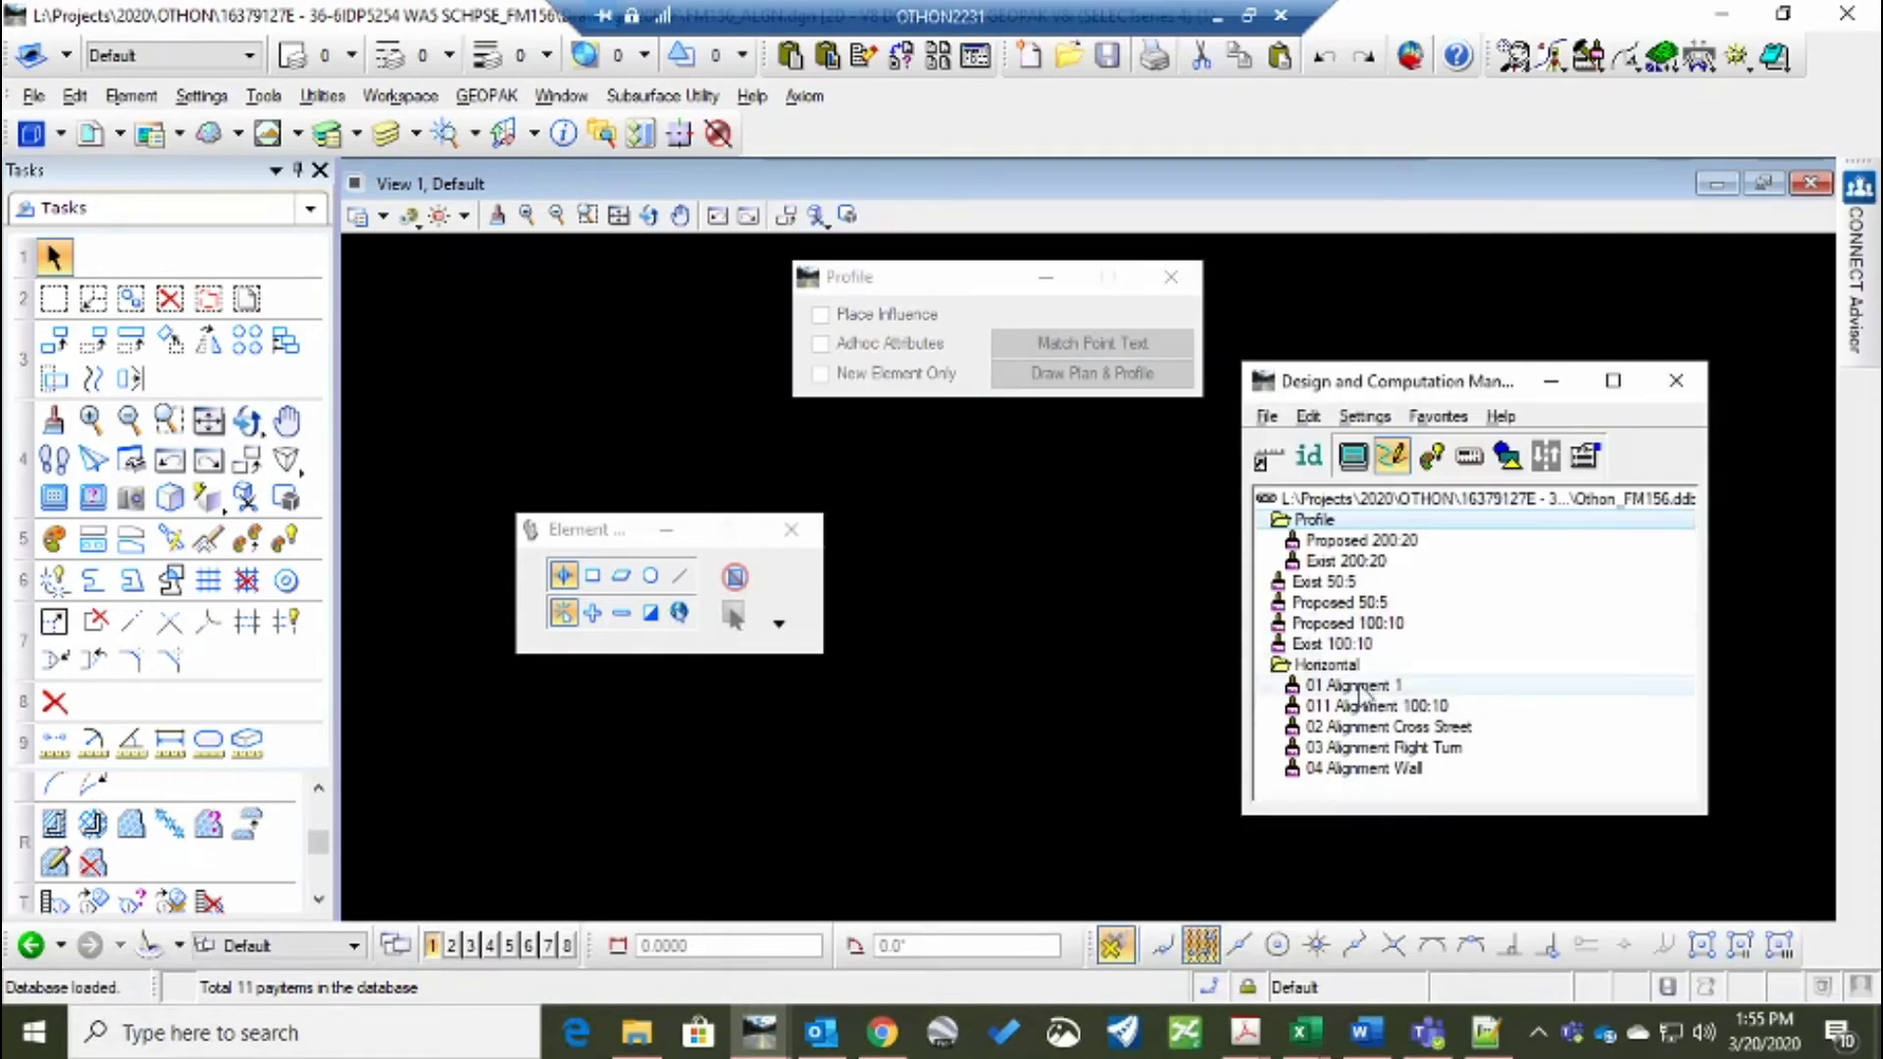
pyautogui.click(1396, 684)
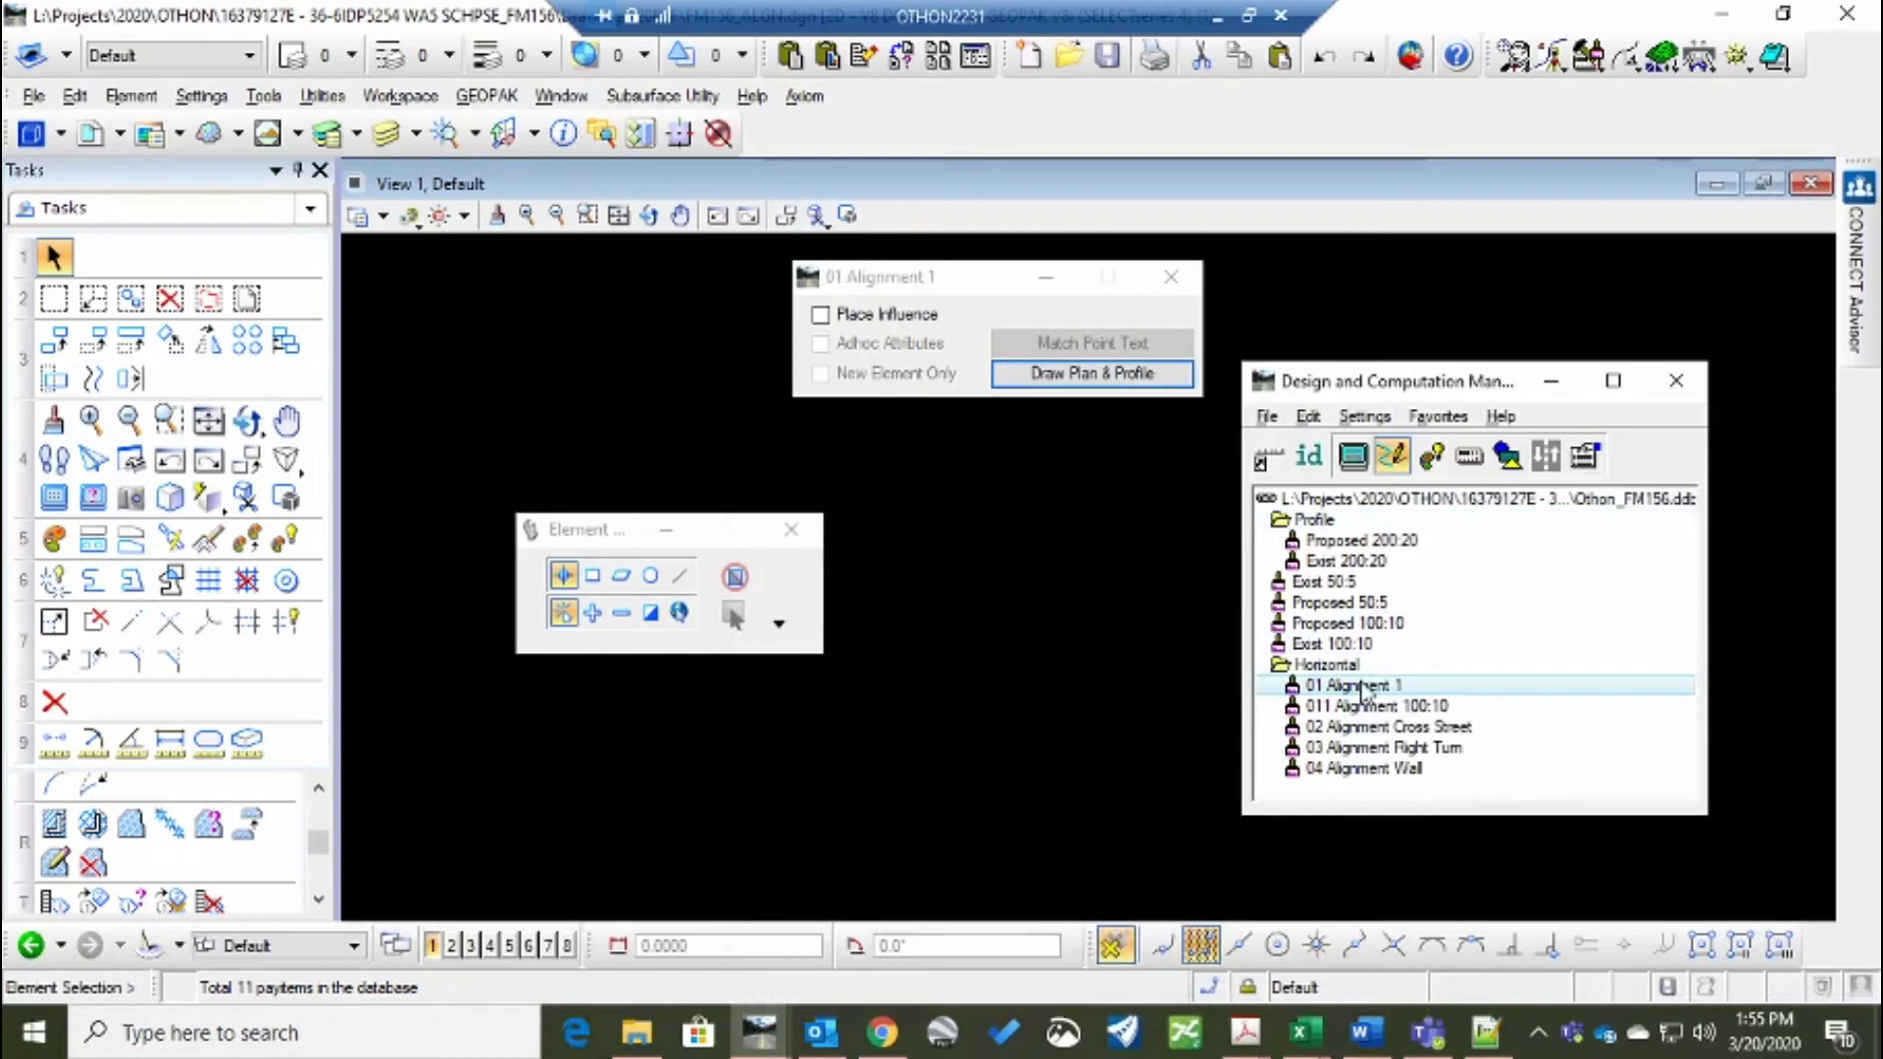
# Draw chain CL156PR as a Chains element with Line Direction Labels turned off
pyautogui.click(1094, 374)
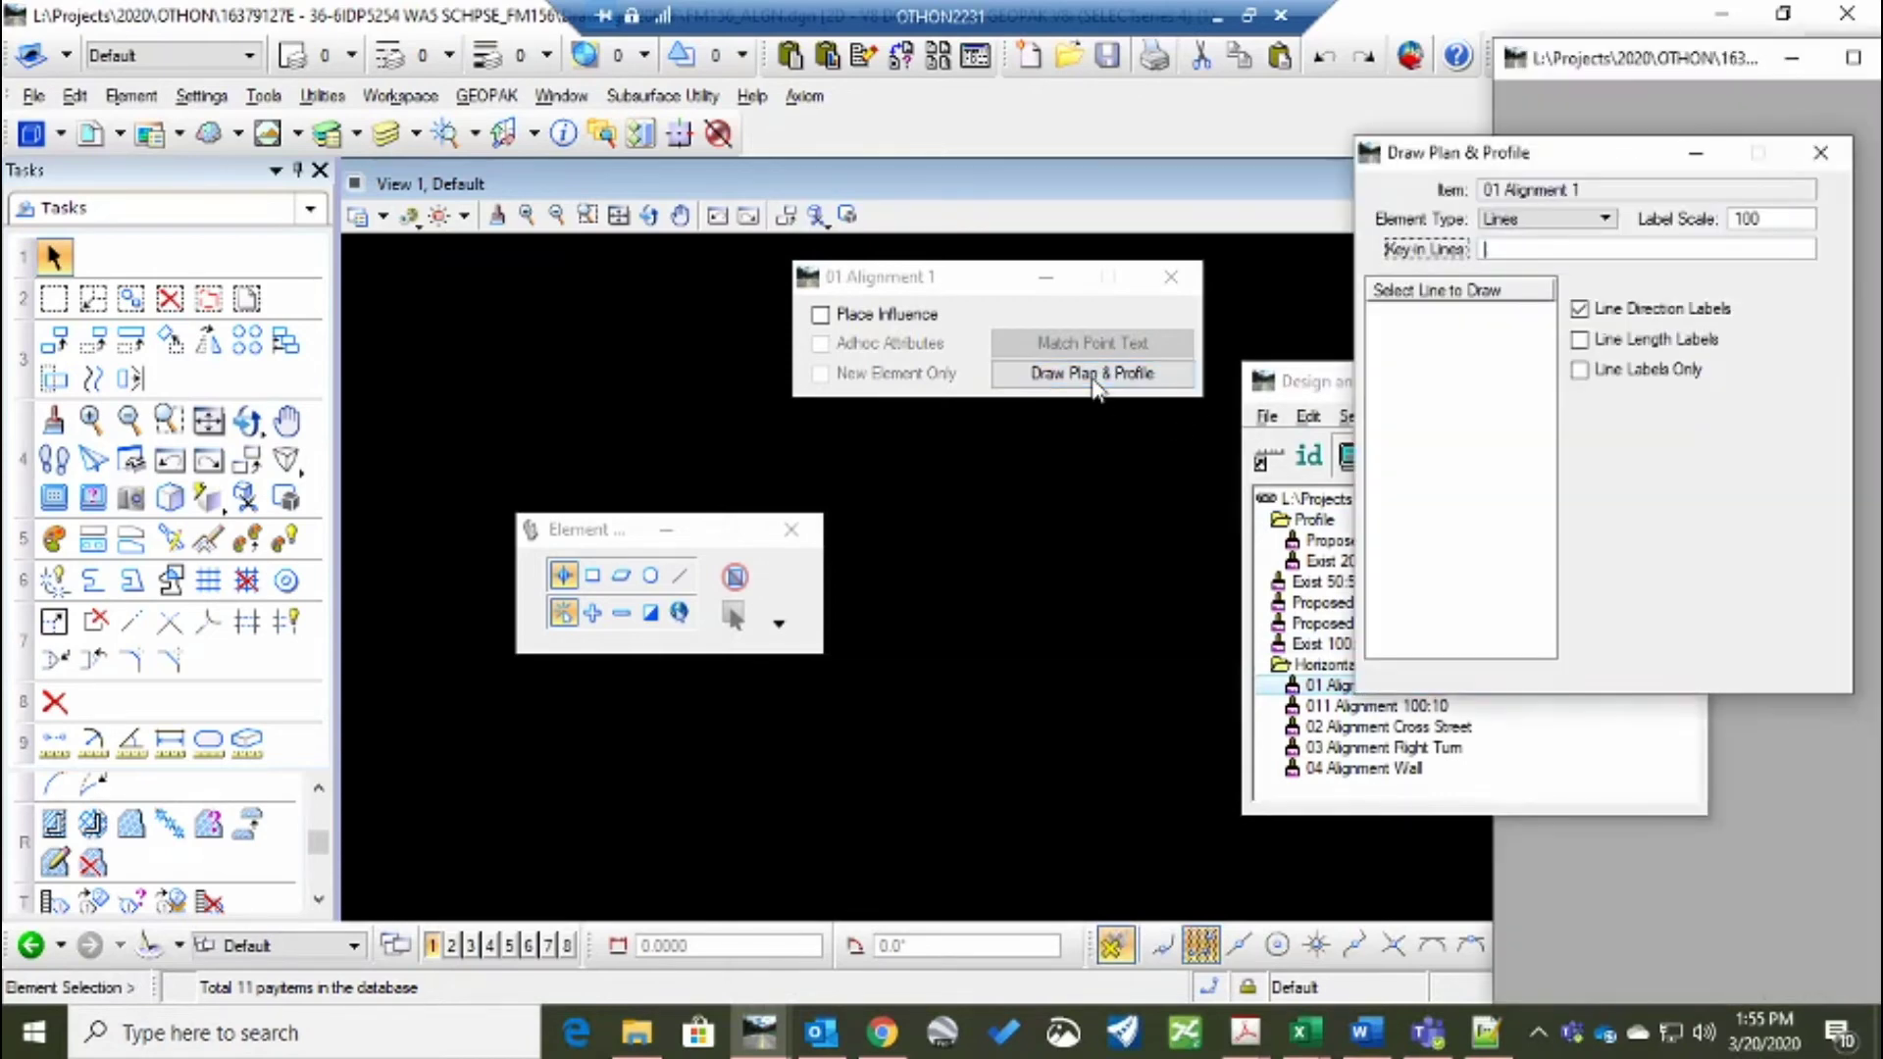
pyautogui.click(1589, 228)
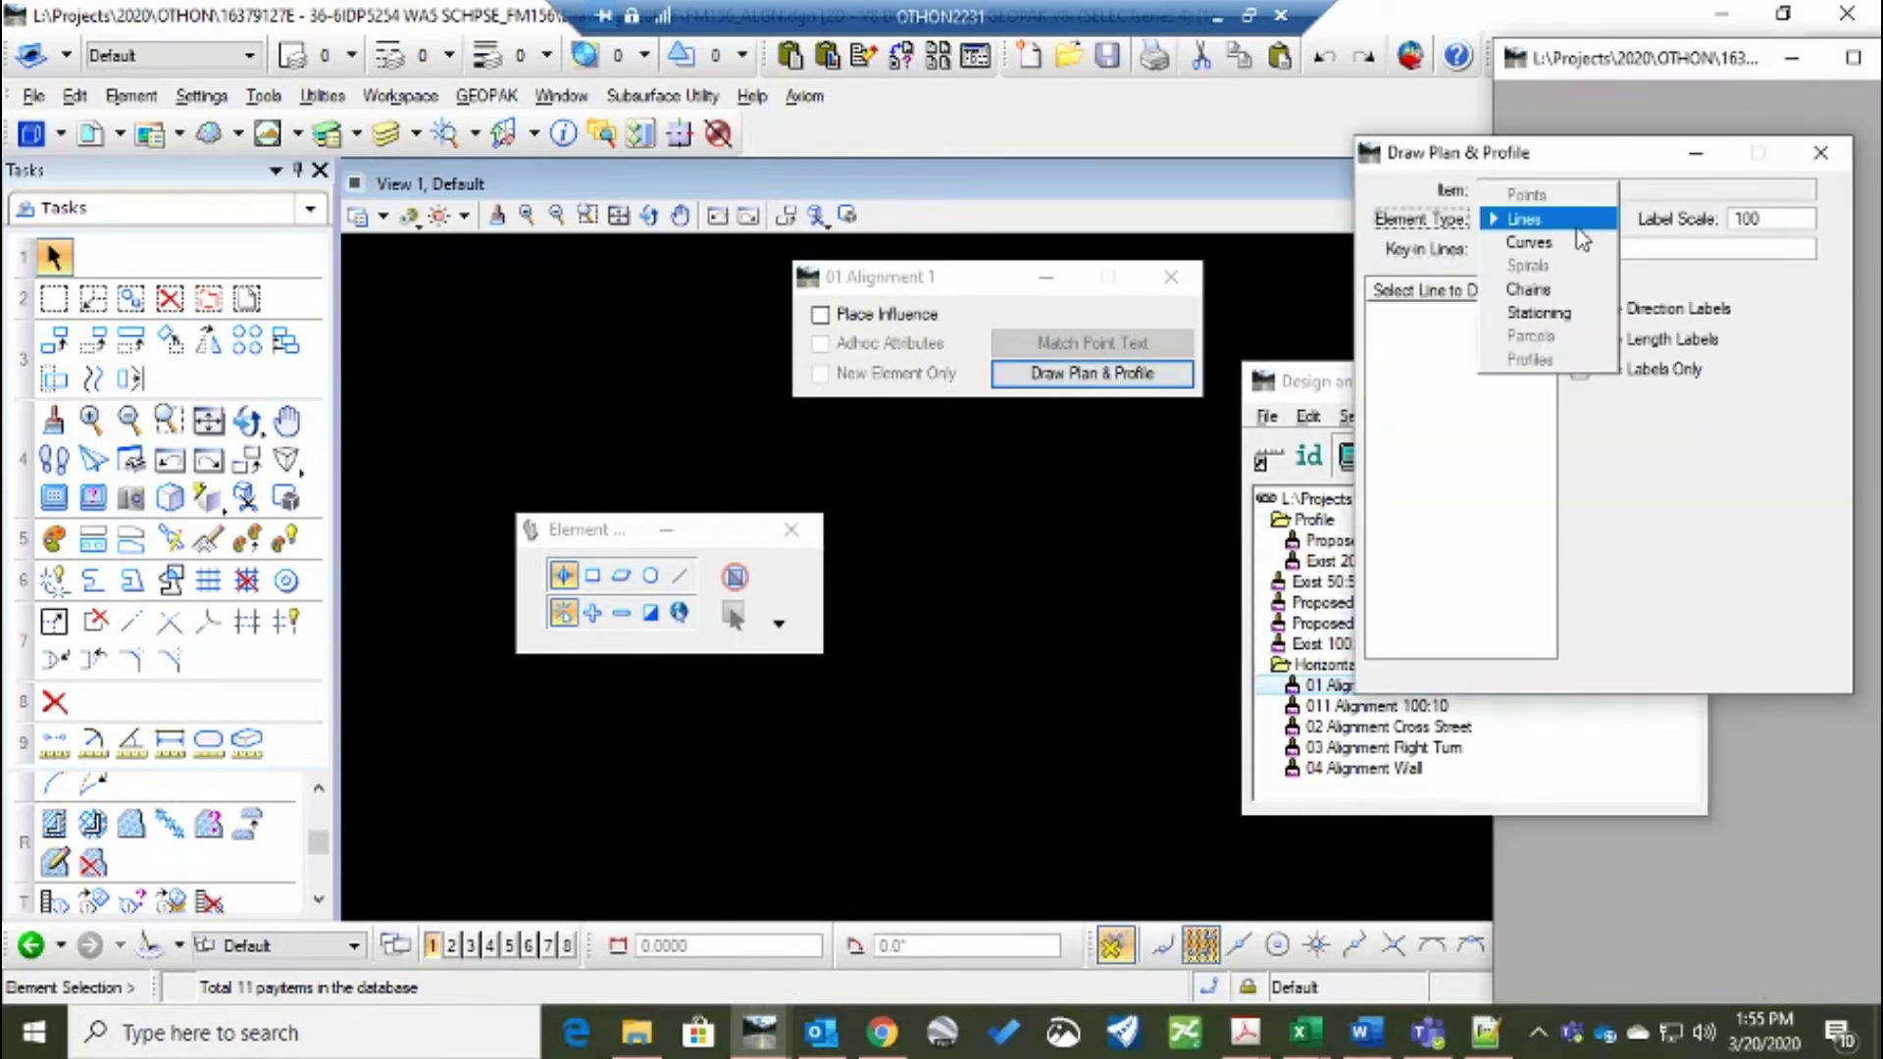
pyautogui.click(1536, 290)
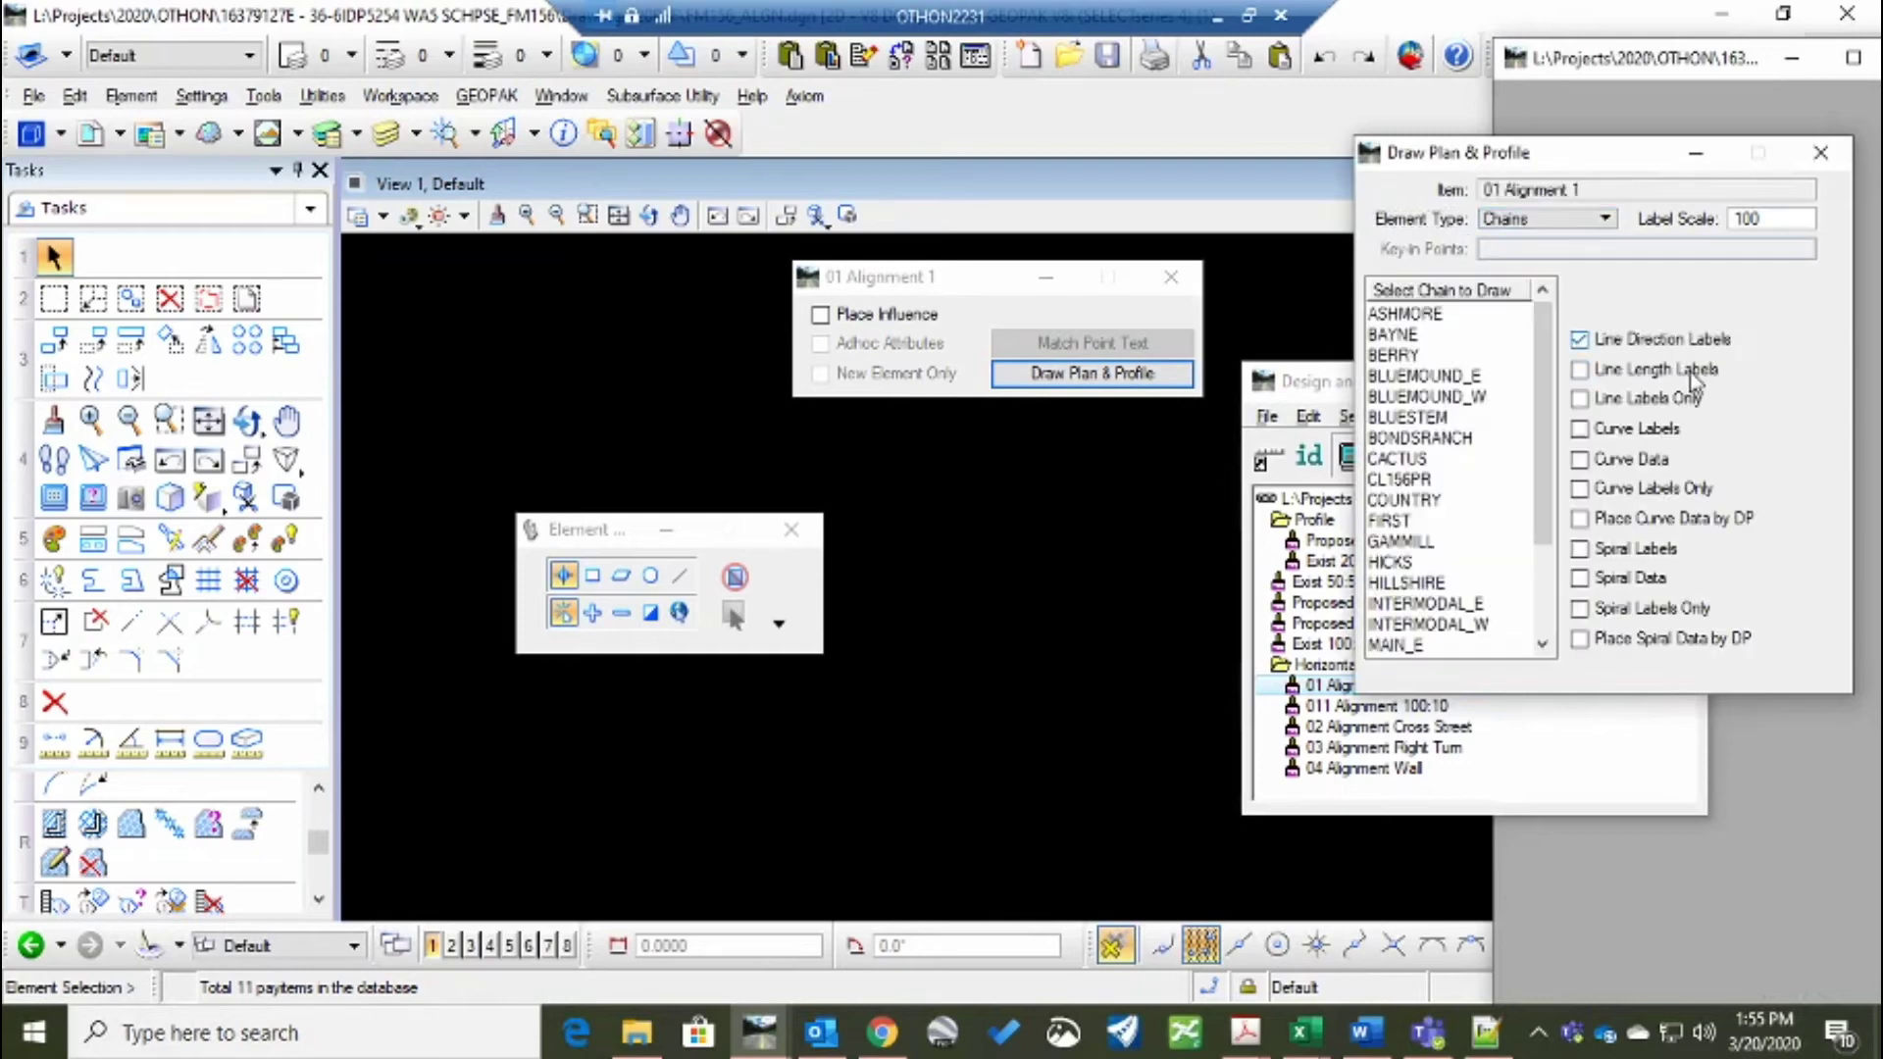
pyautogui.click(1580, 340)
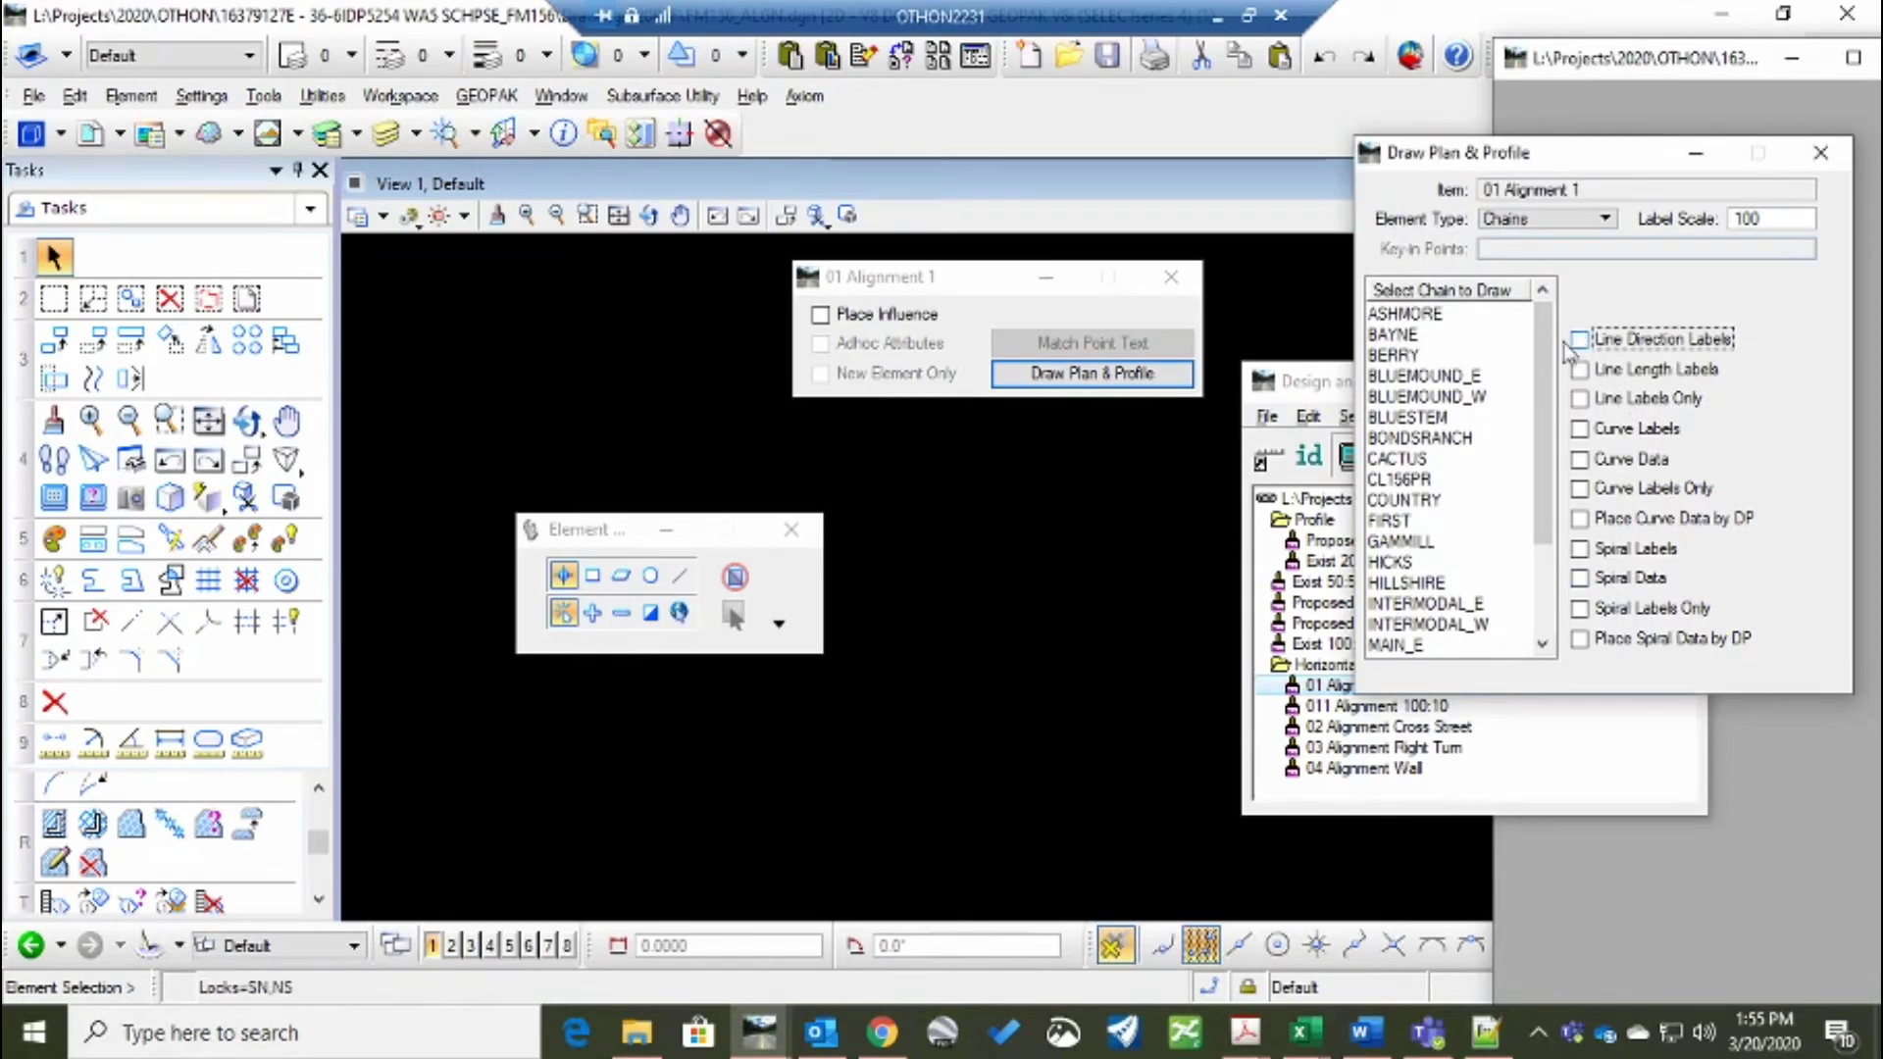
pyautogui.click(1401, 481)
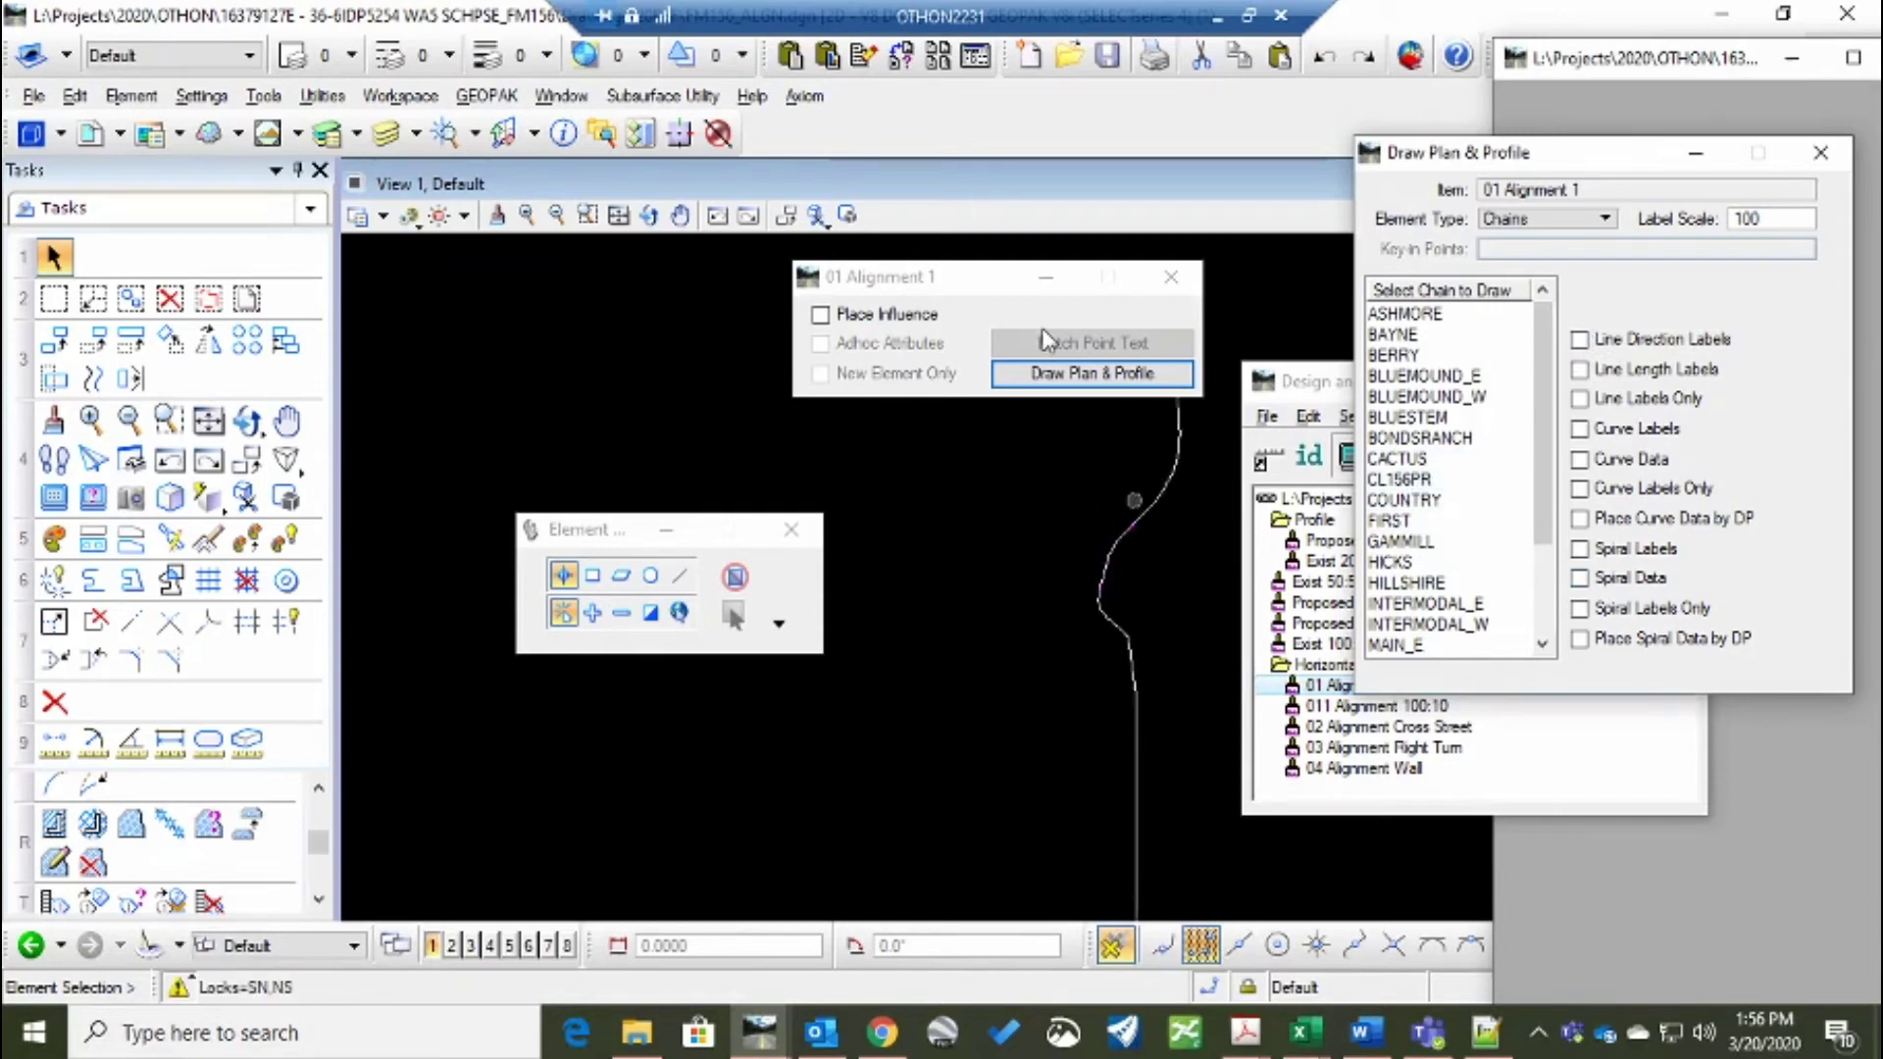
pyautogui.click(417, 137)
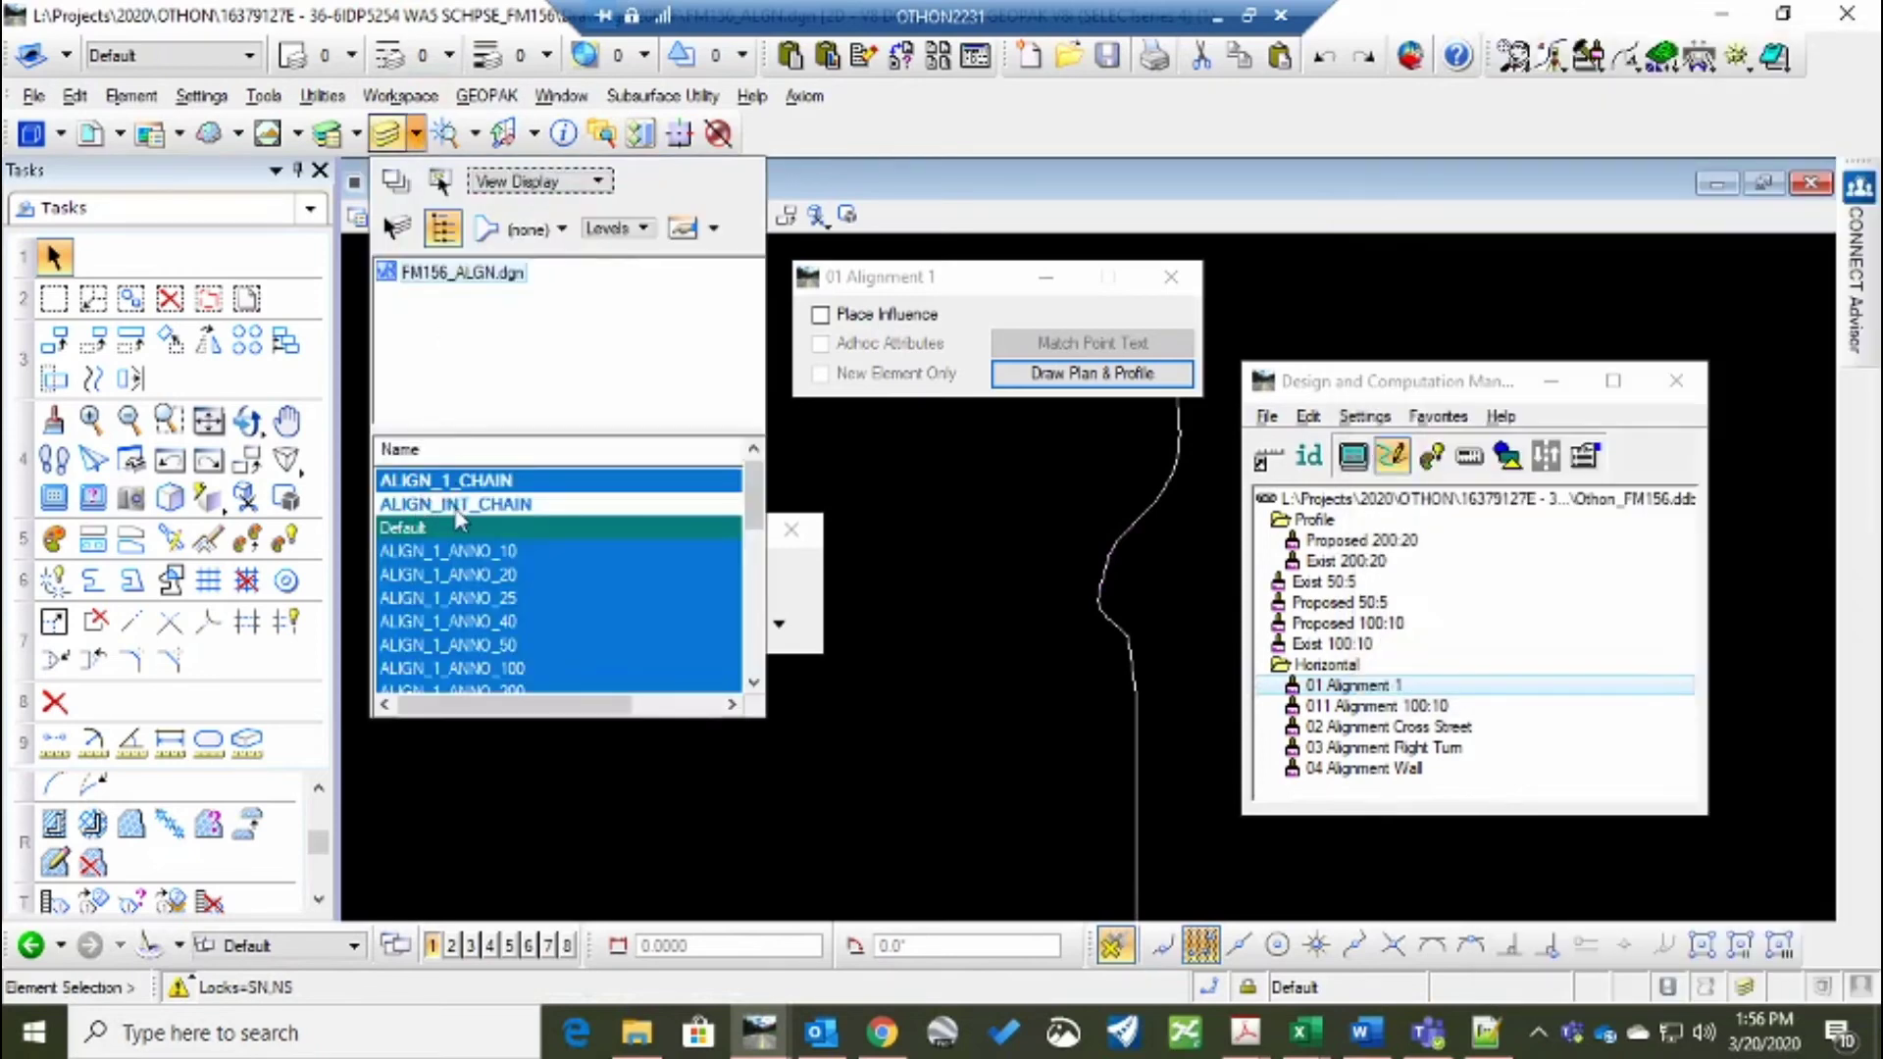
# Bring up the Level Manager for FM156_ALIGN.dgn
pyautogui.click(914, 190)
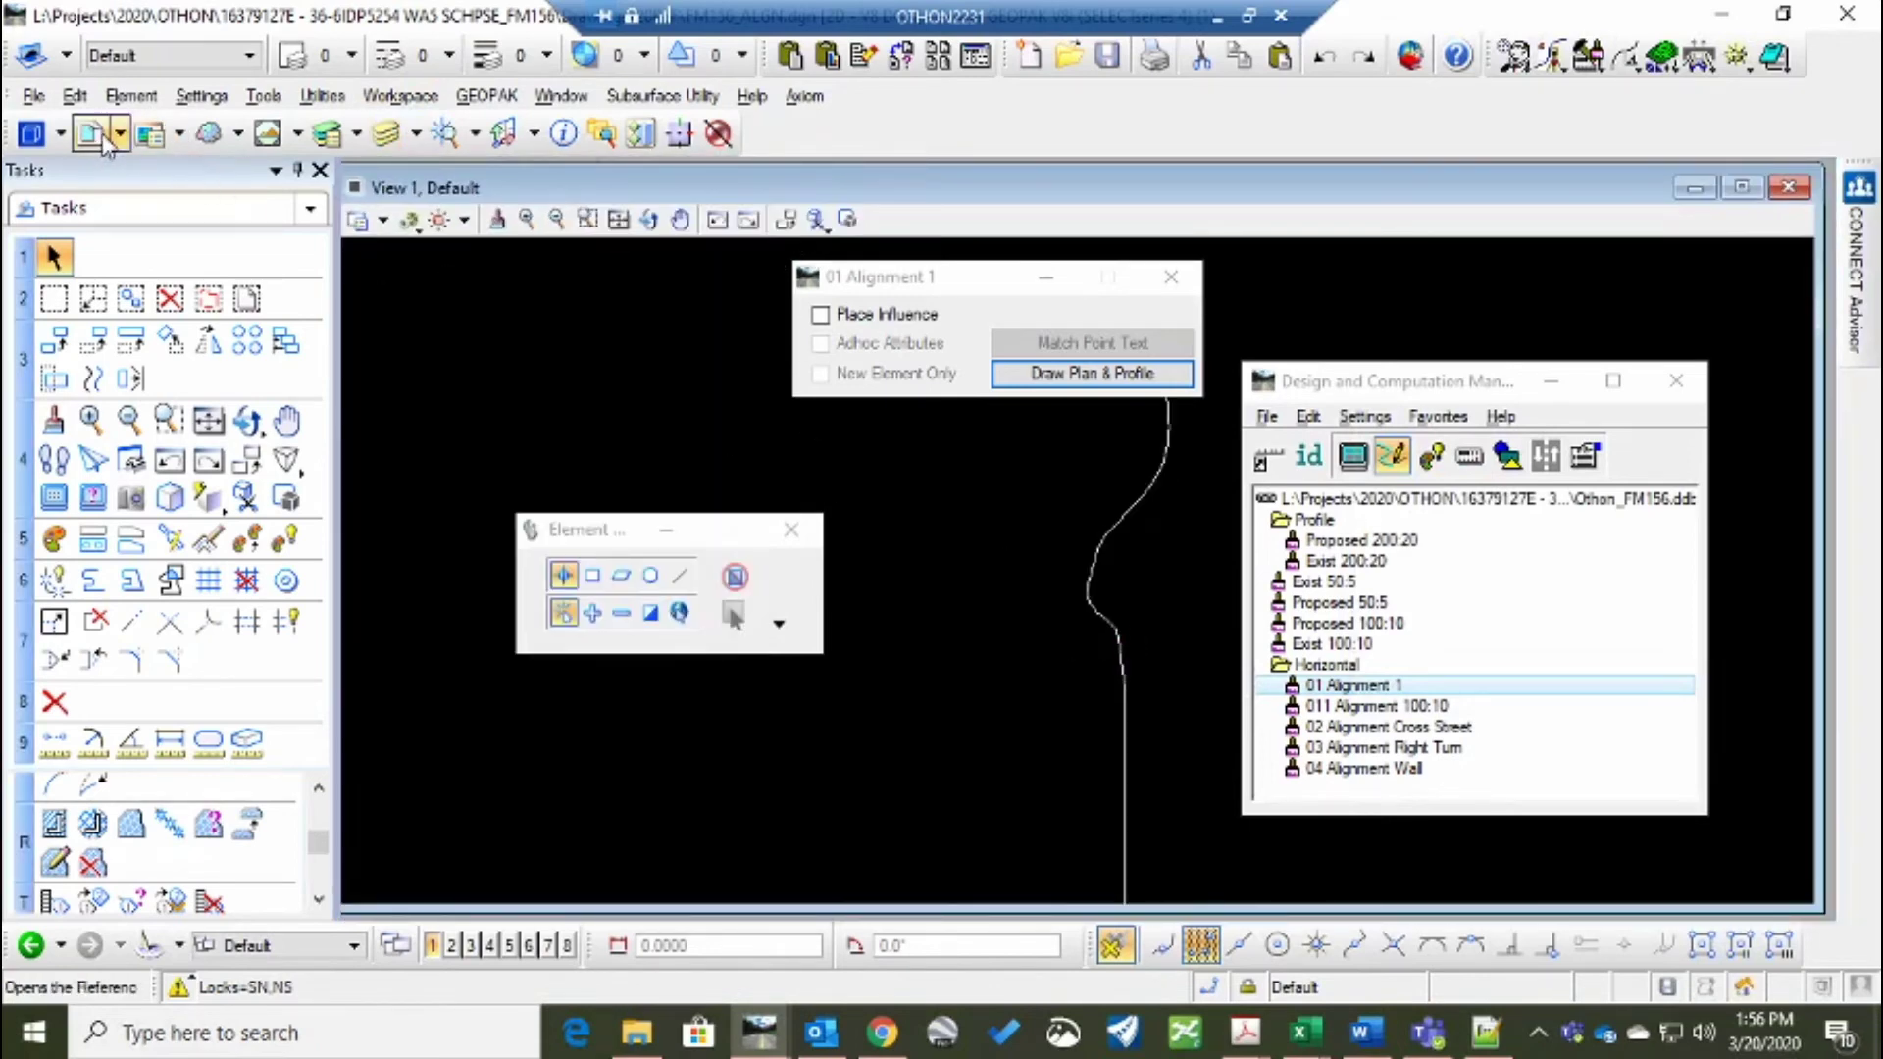
pyautogui.click(416, 135)
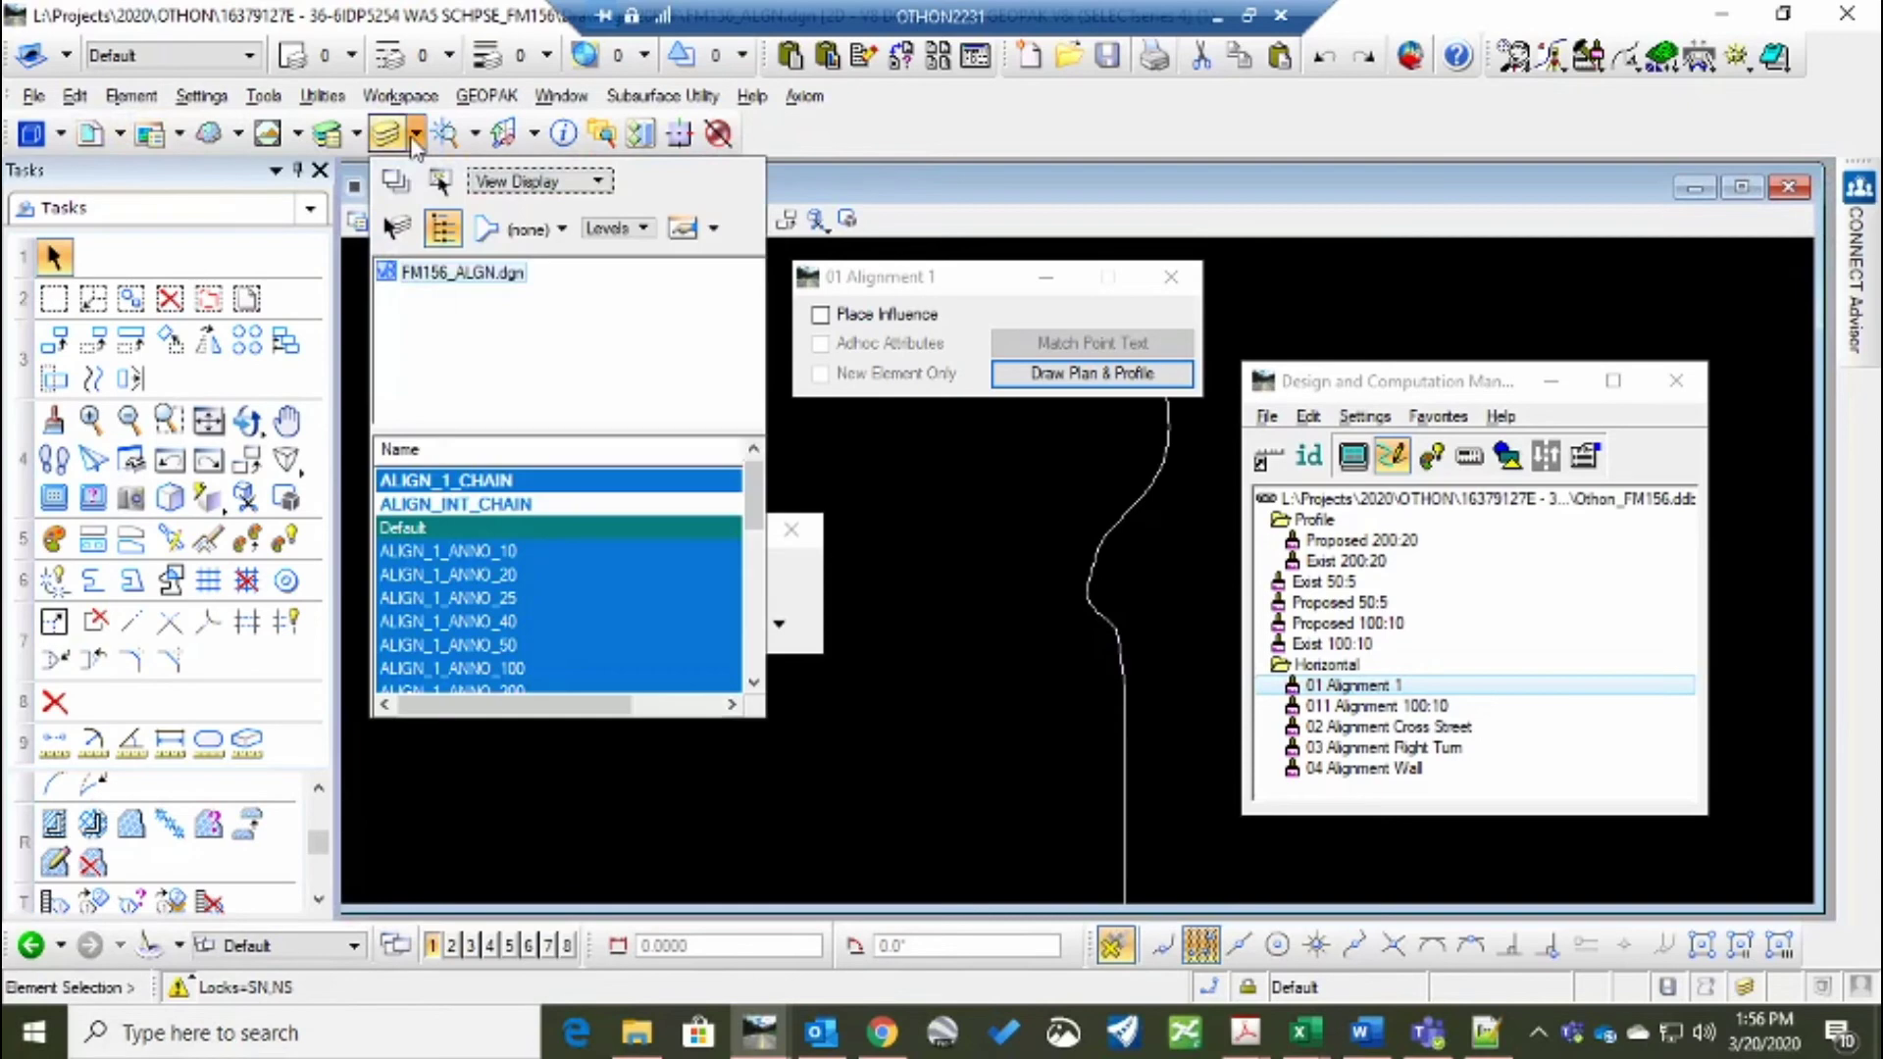
pyautogui.click(351, 143)
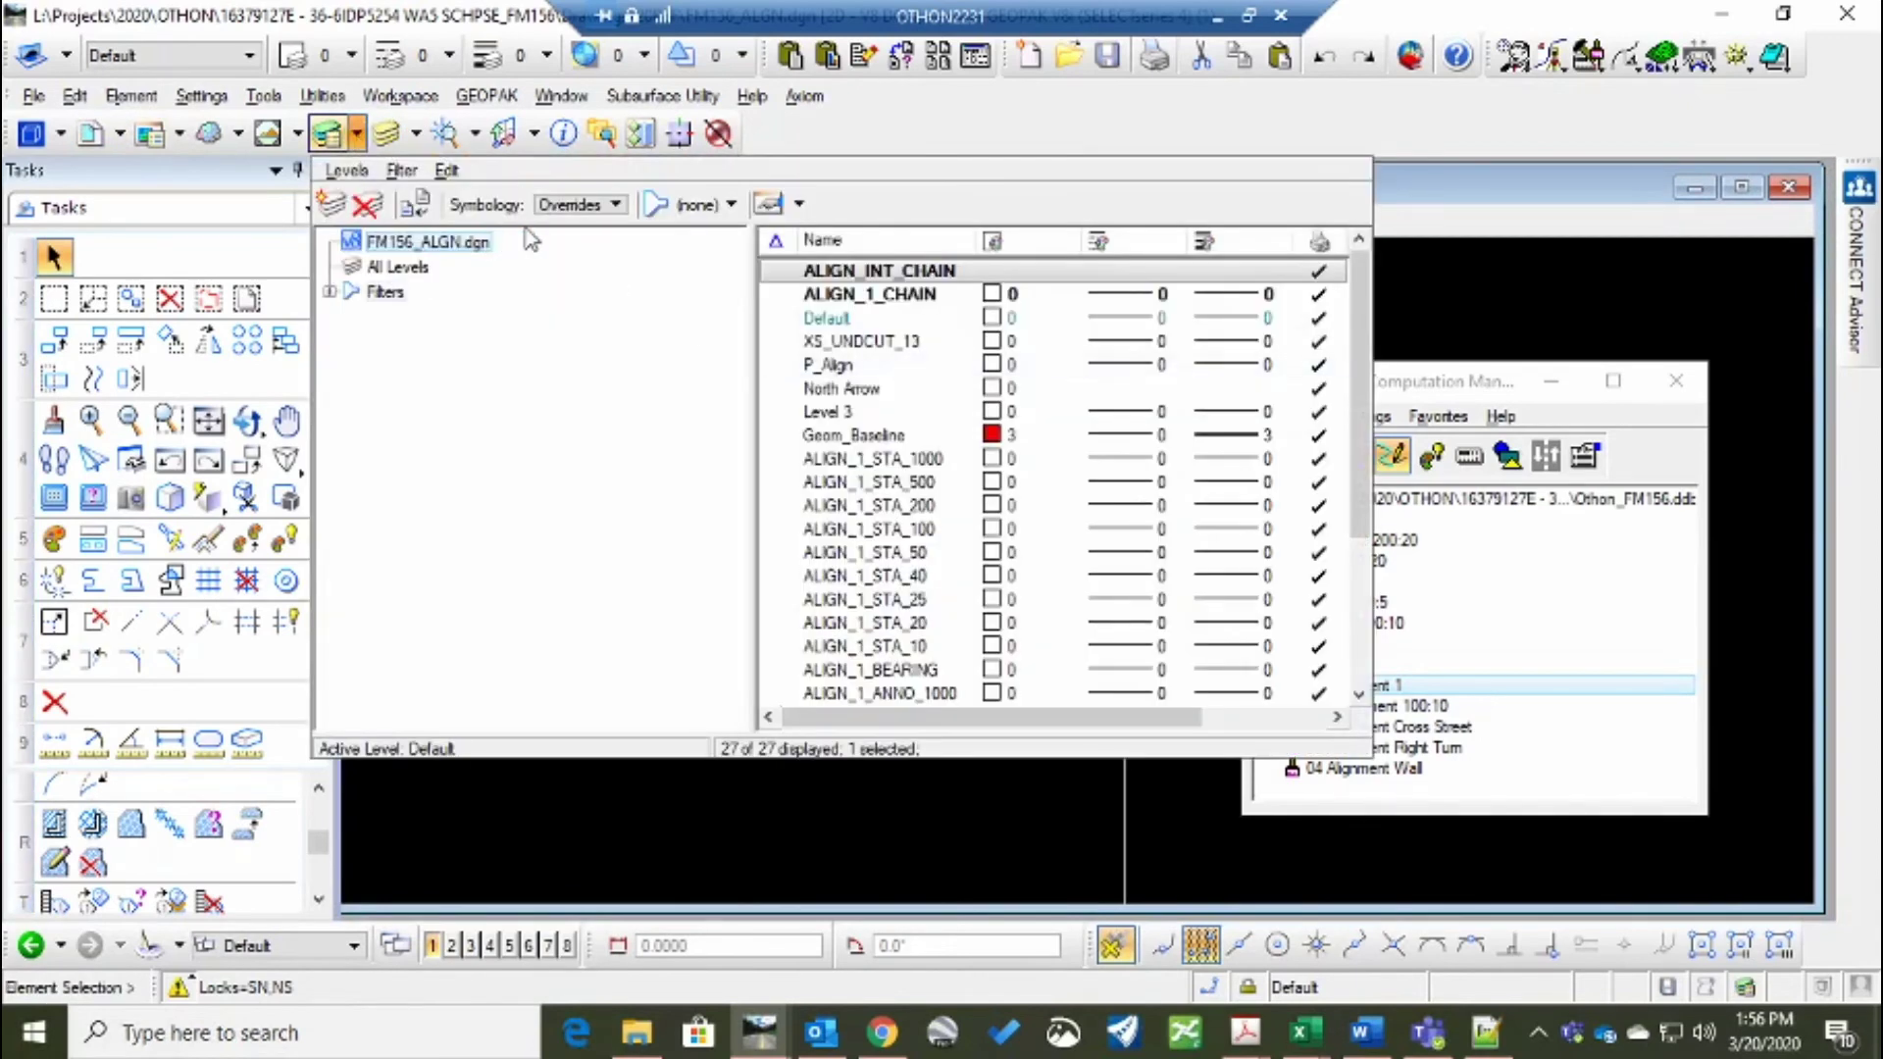
# Turn all level overrides off and display level symbology ByLevel
pyautogui.rightClick(1025, 270)
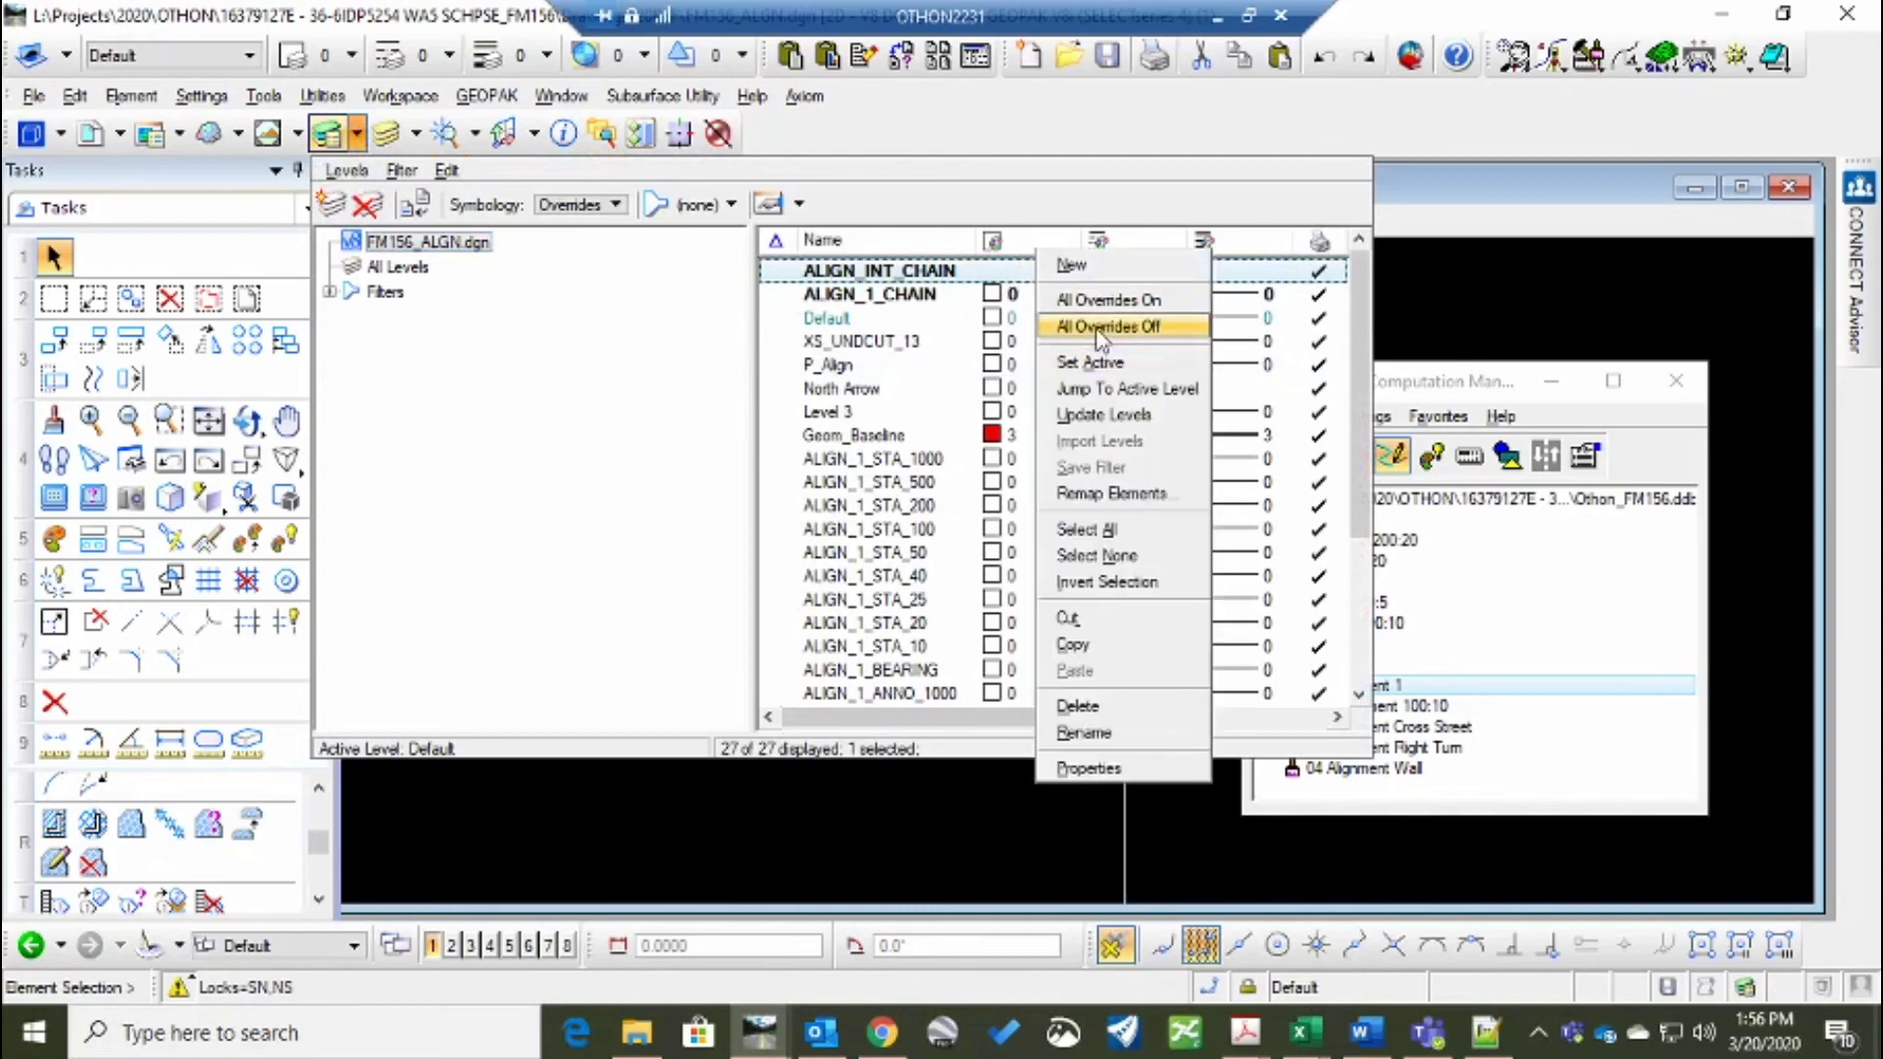
pyautogui.click(1096, 327)
pyautogui.rightClick(1123, 280)
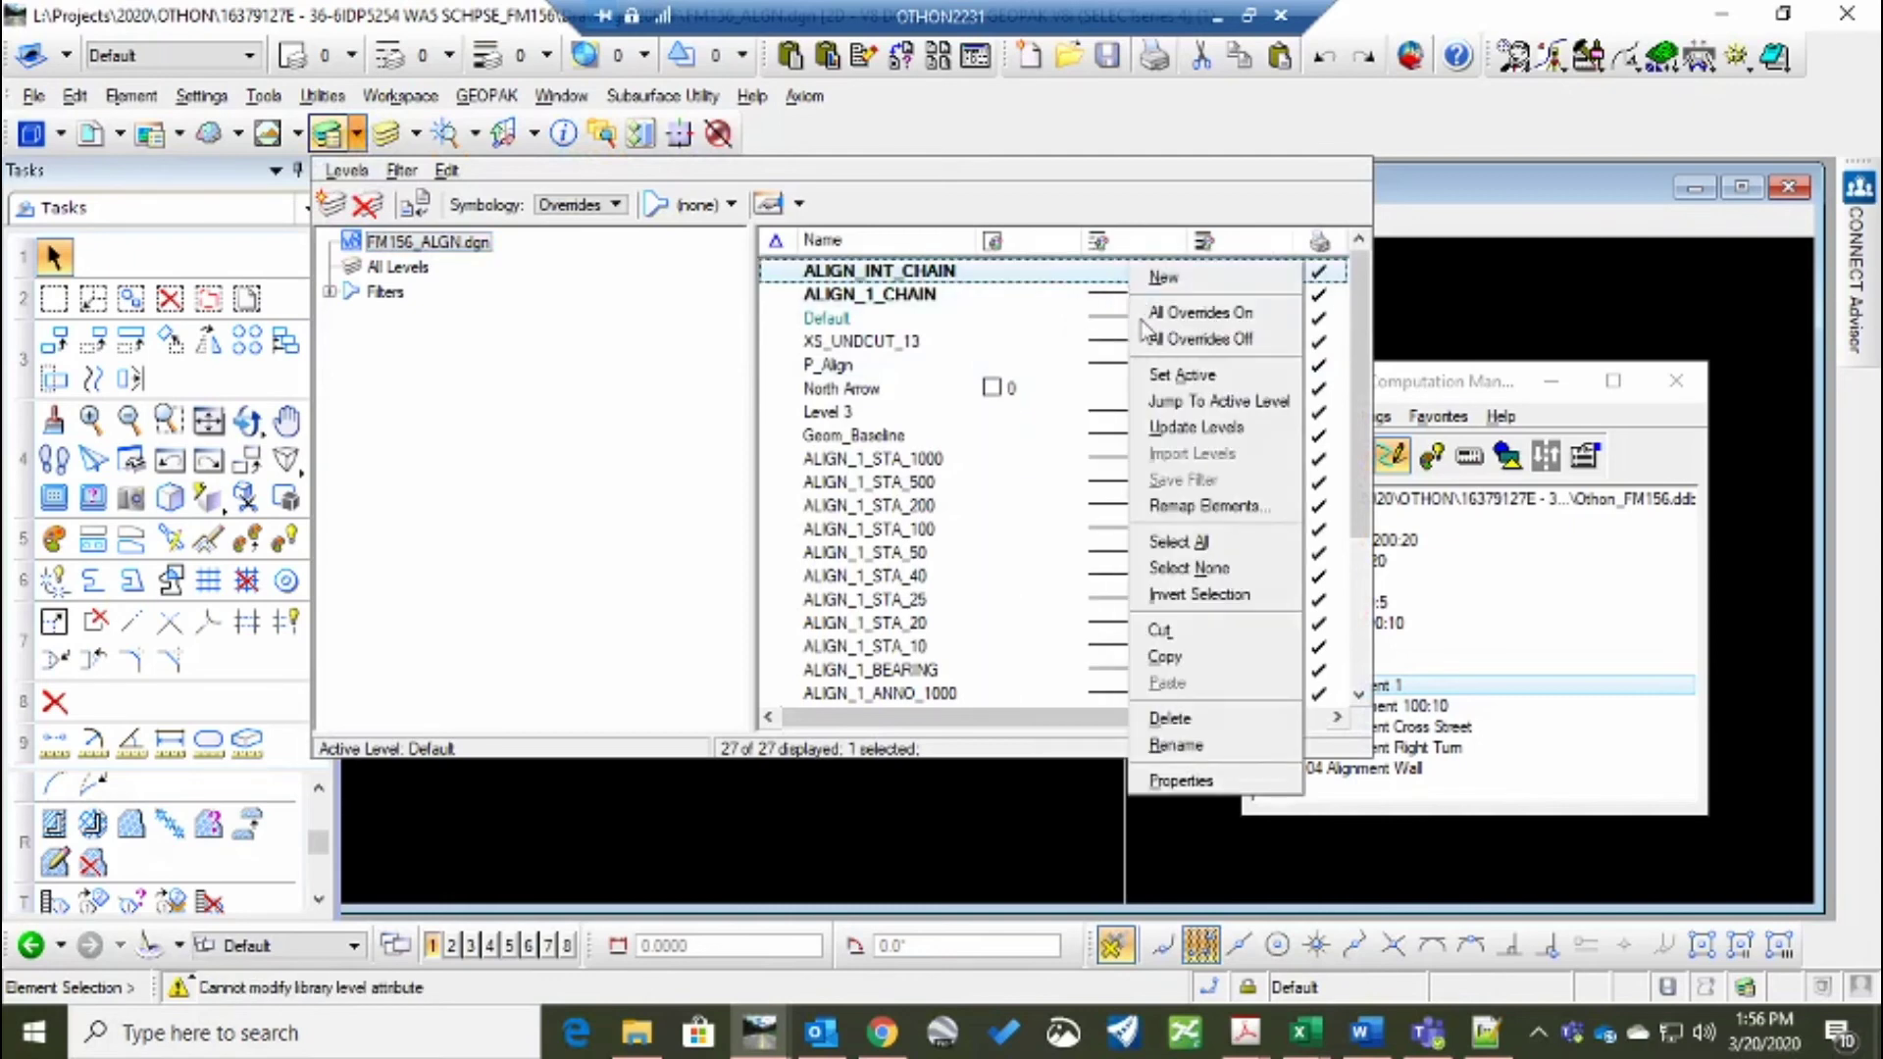
pyautogui.click(1159, 340)
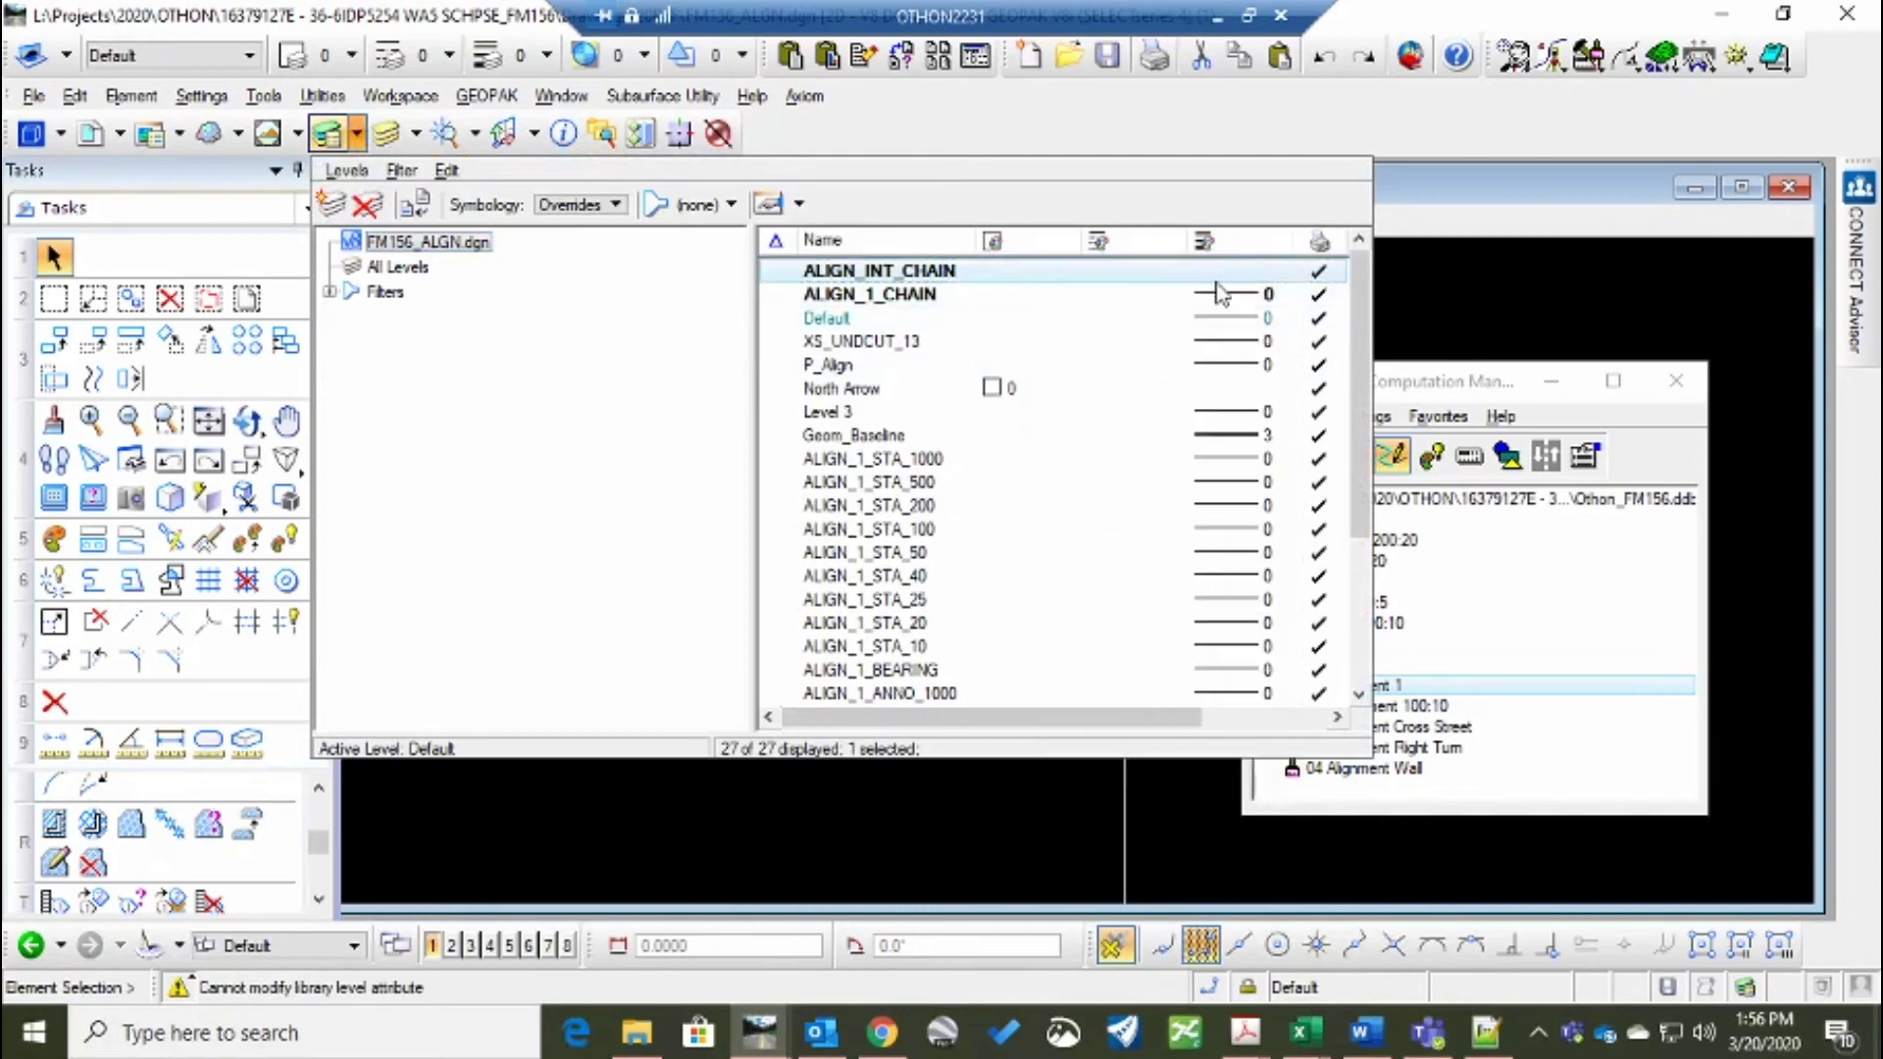
pyautogui.rightClick(1245, 333)
pyautogui.click(1258, 343)
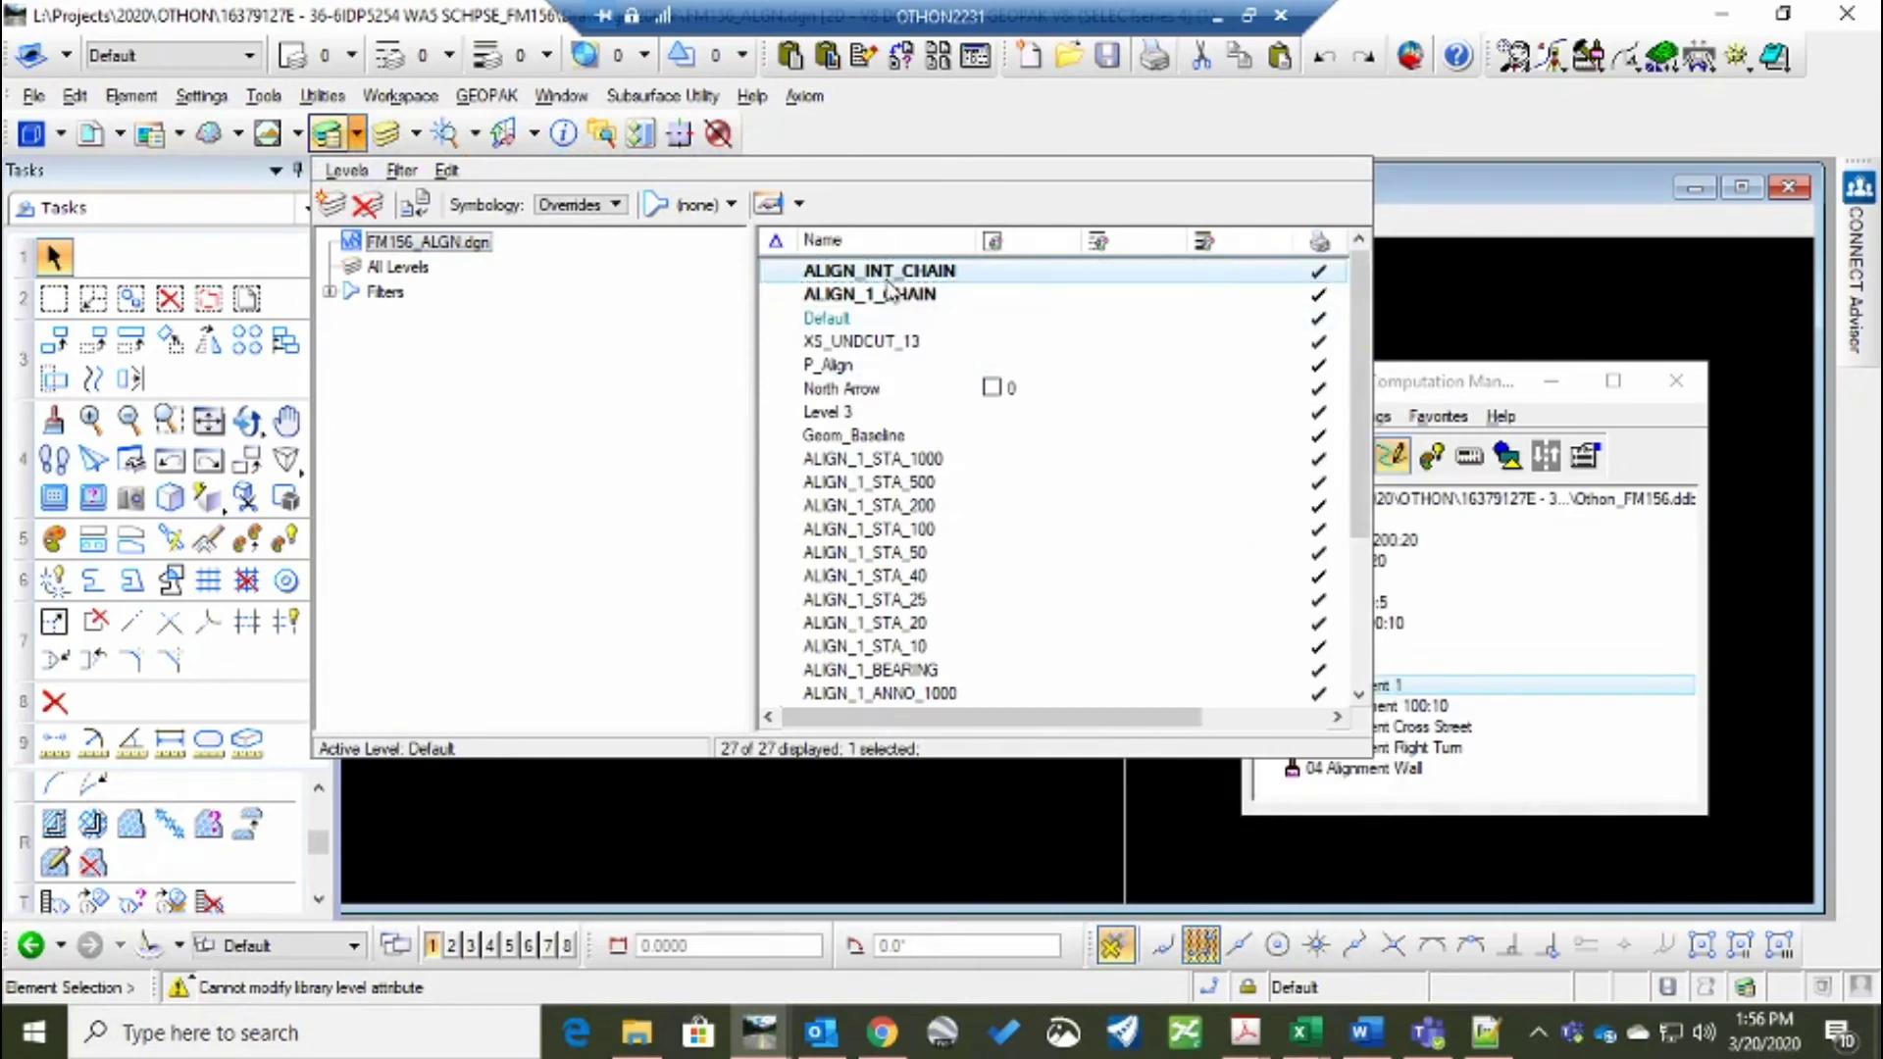
pyautogui.click(595, 204)
pyautogui.click(586, 180)
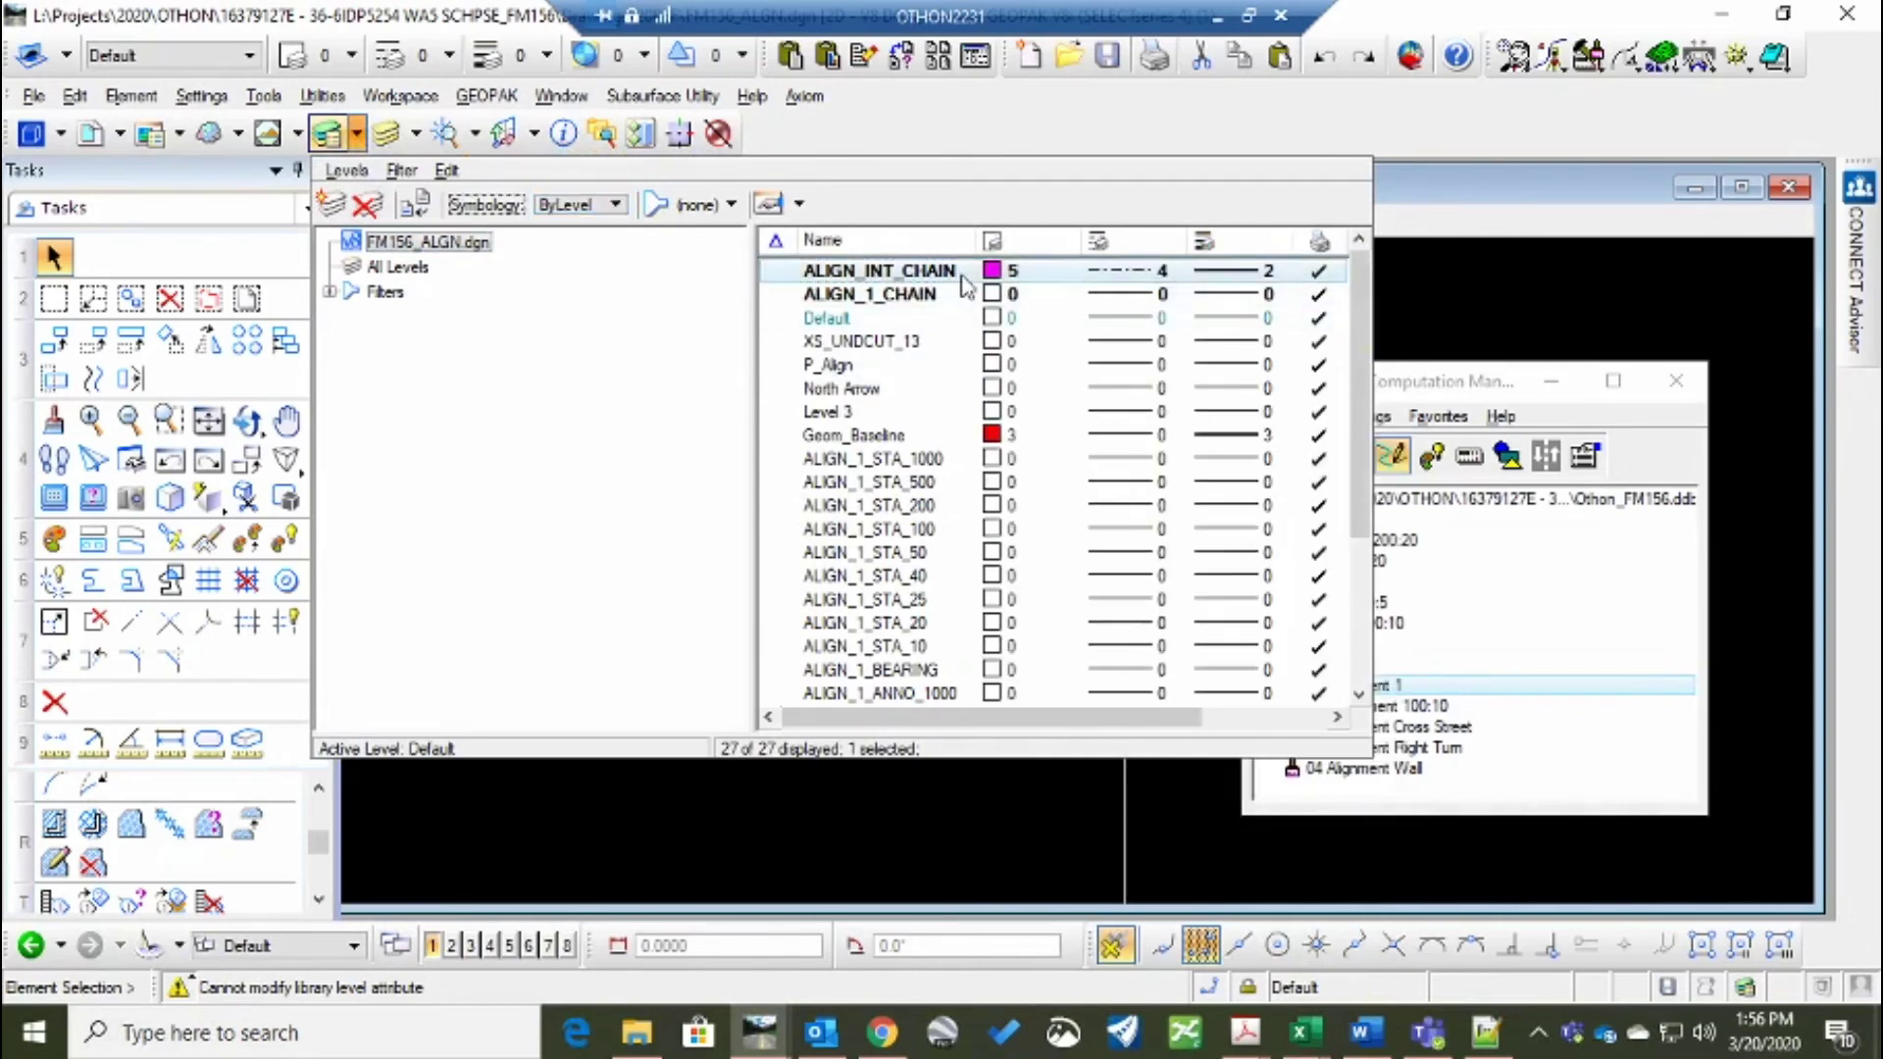
pyautogui.click(994, 814)
pyautogui.click(1007, 770)
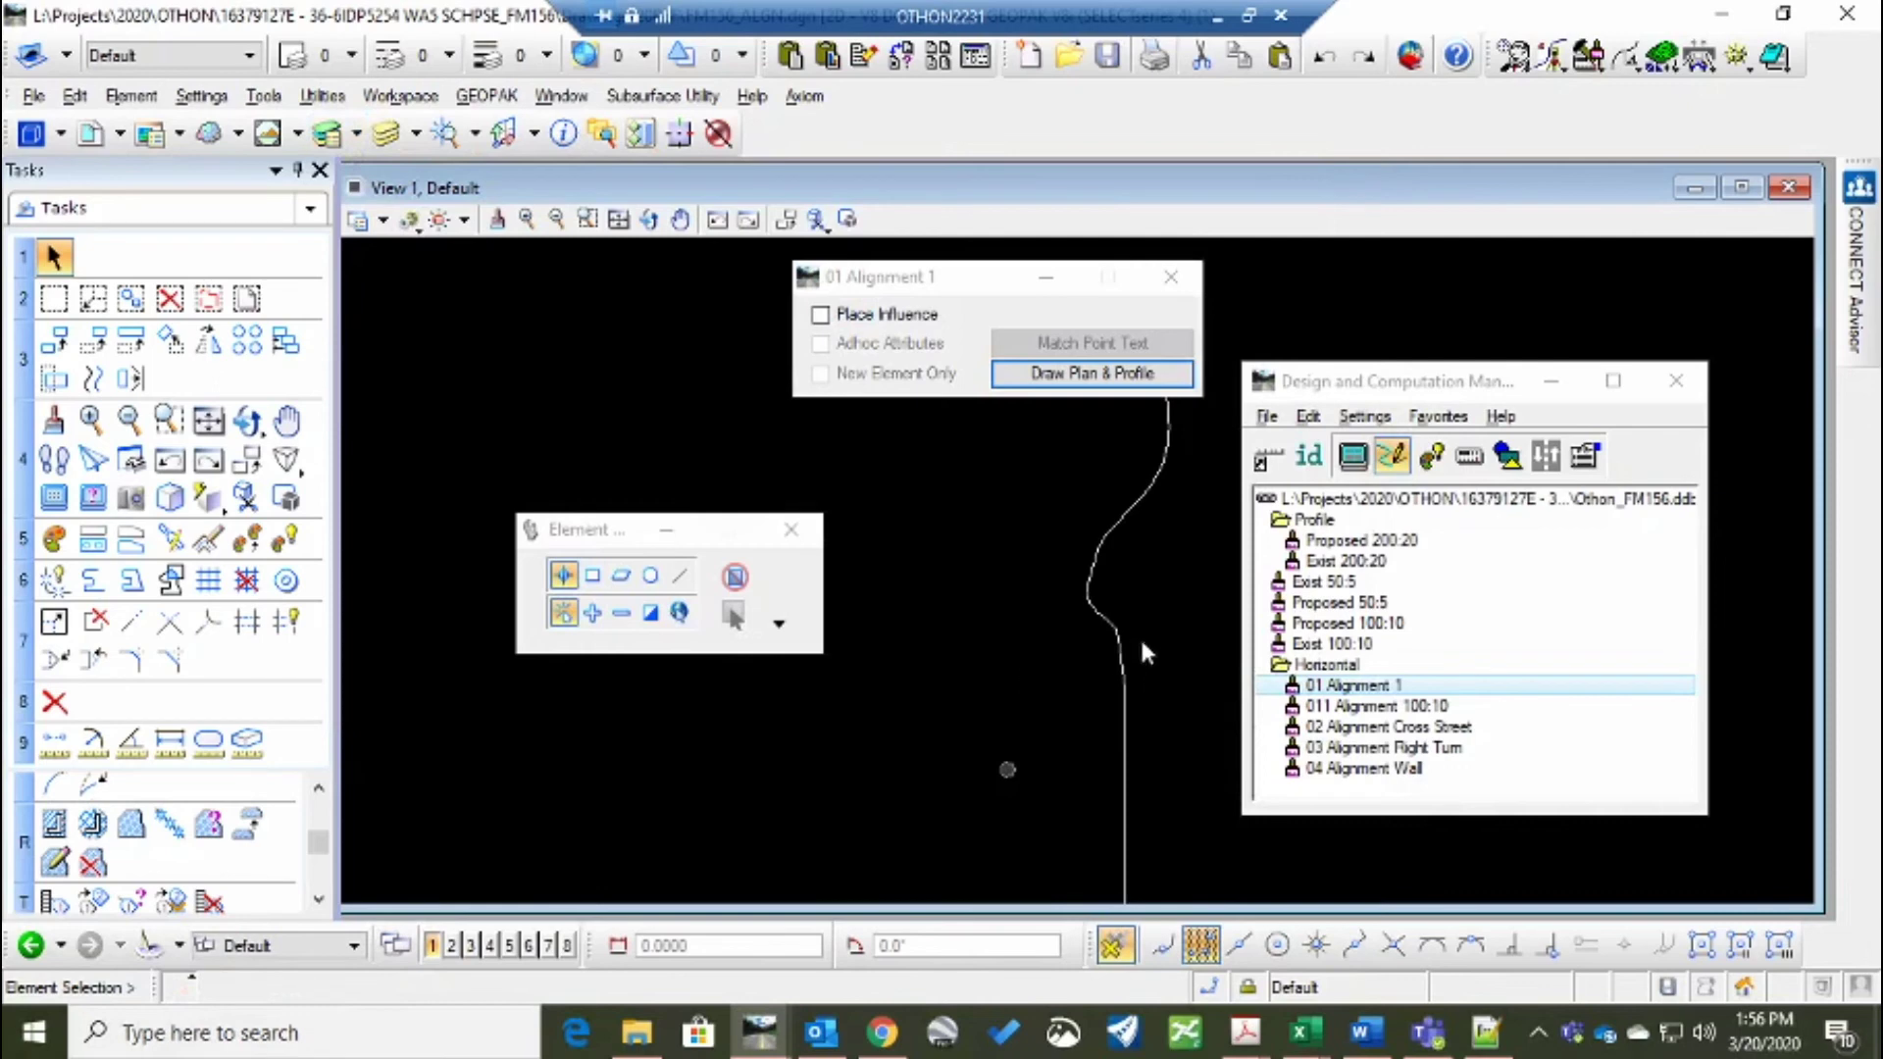
pyautogui.click(1071, 634)
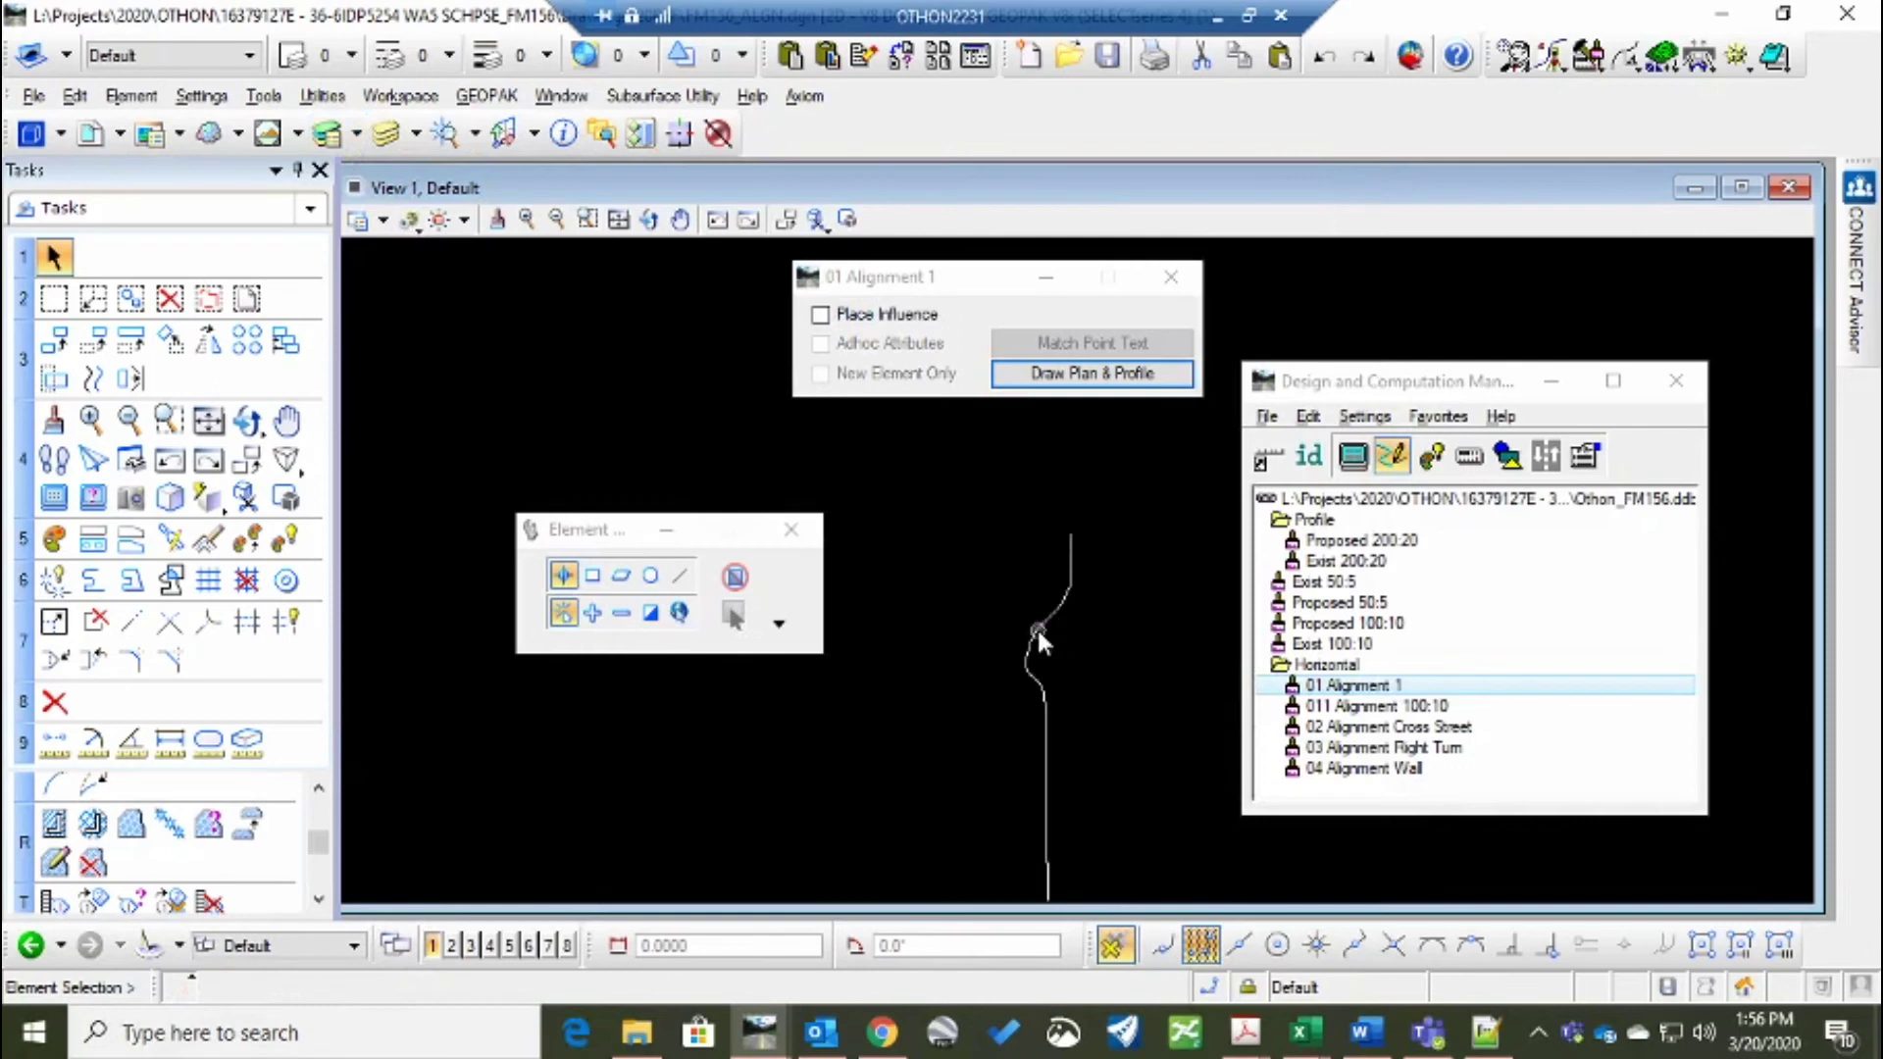
pyautogui.click(1038, 627)
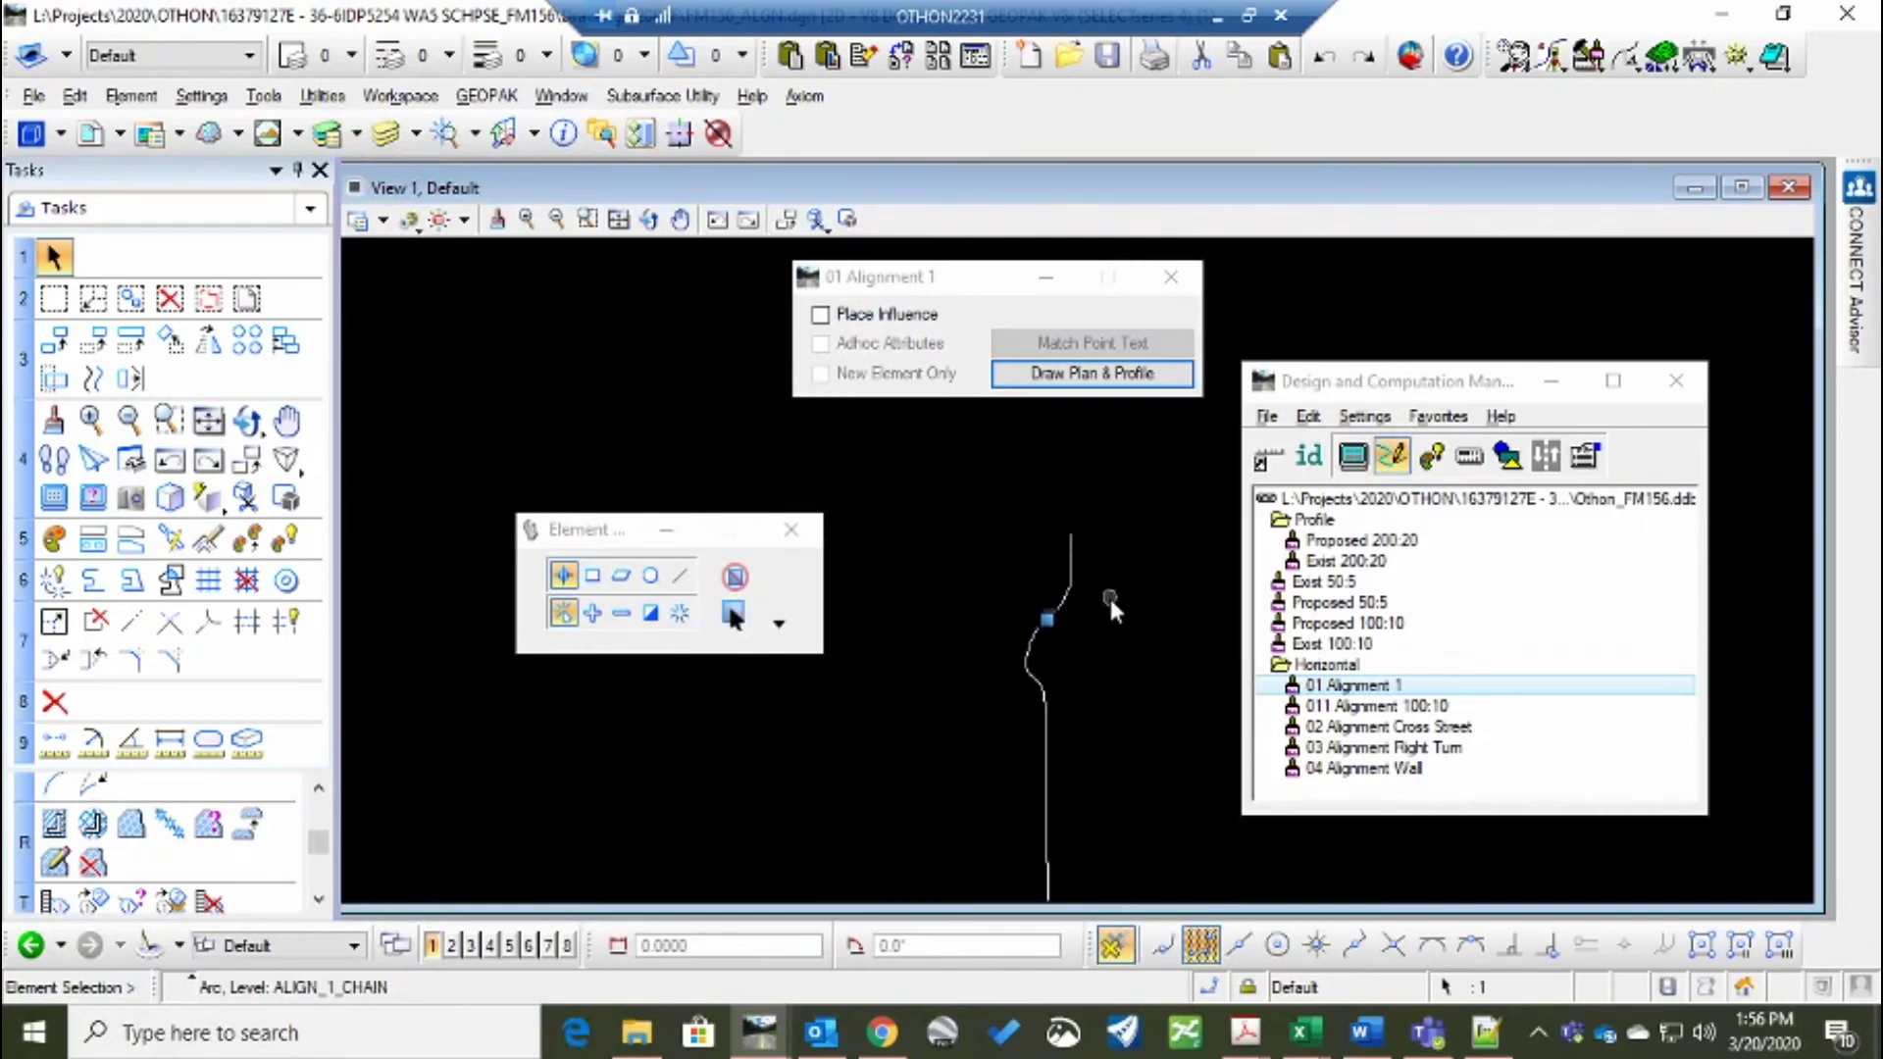
pyautogui.click(1108, 594)
pyautogui.scroll(5, 1040, 618)
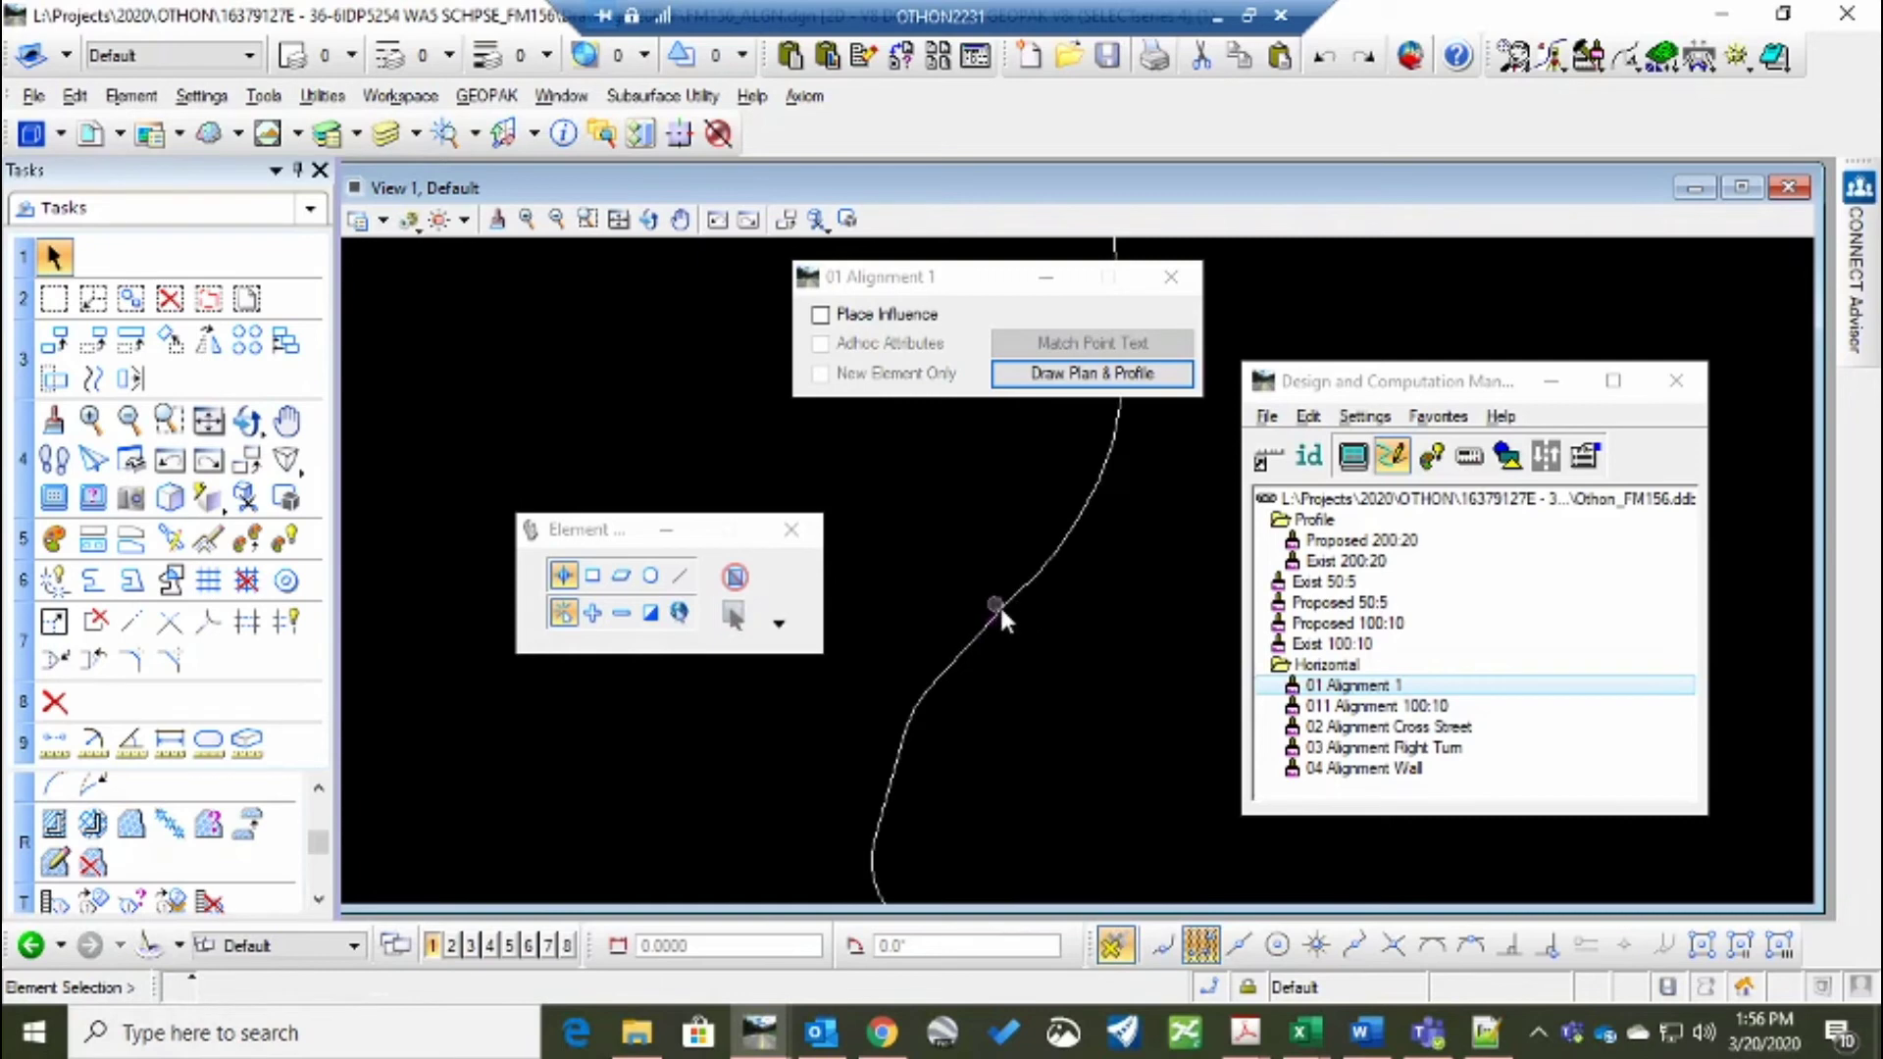
pyautogui.click(1002, 600)
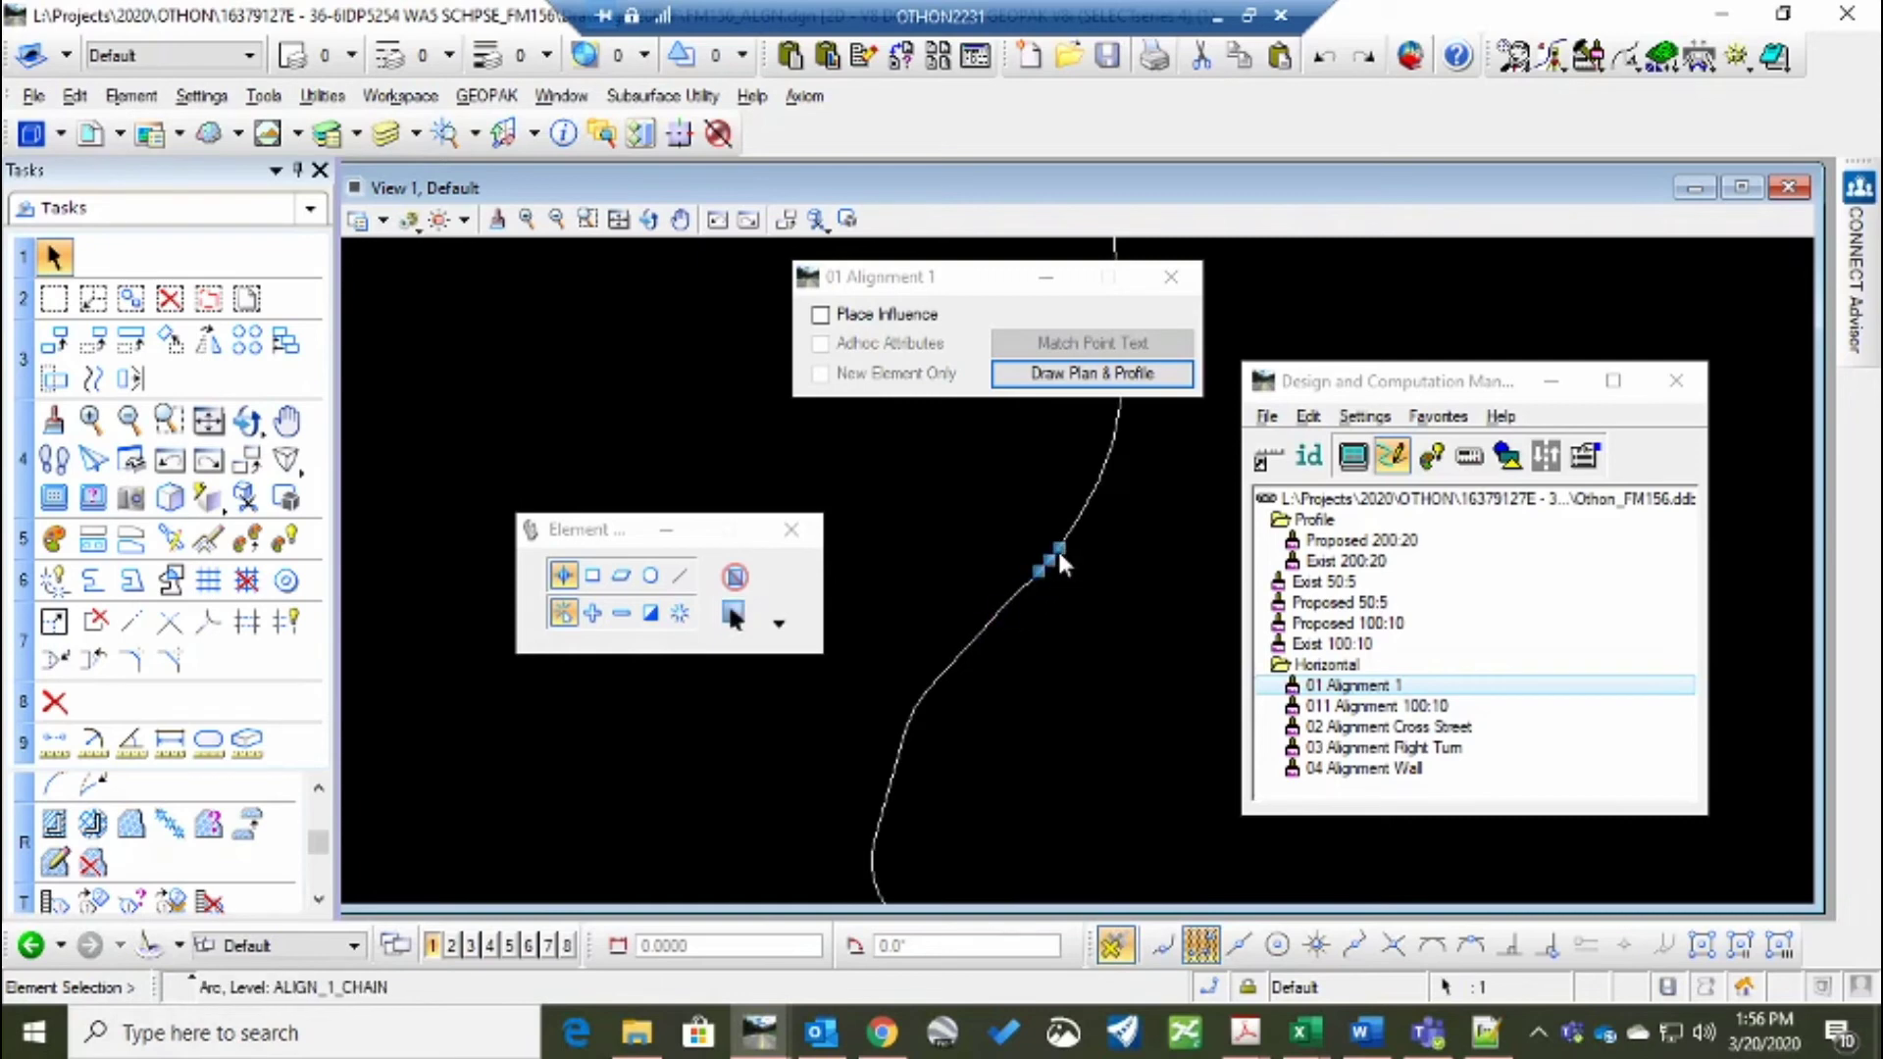
pyautogui.click(1080, 481)
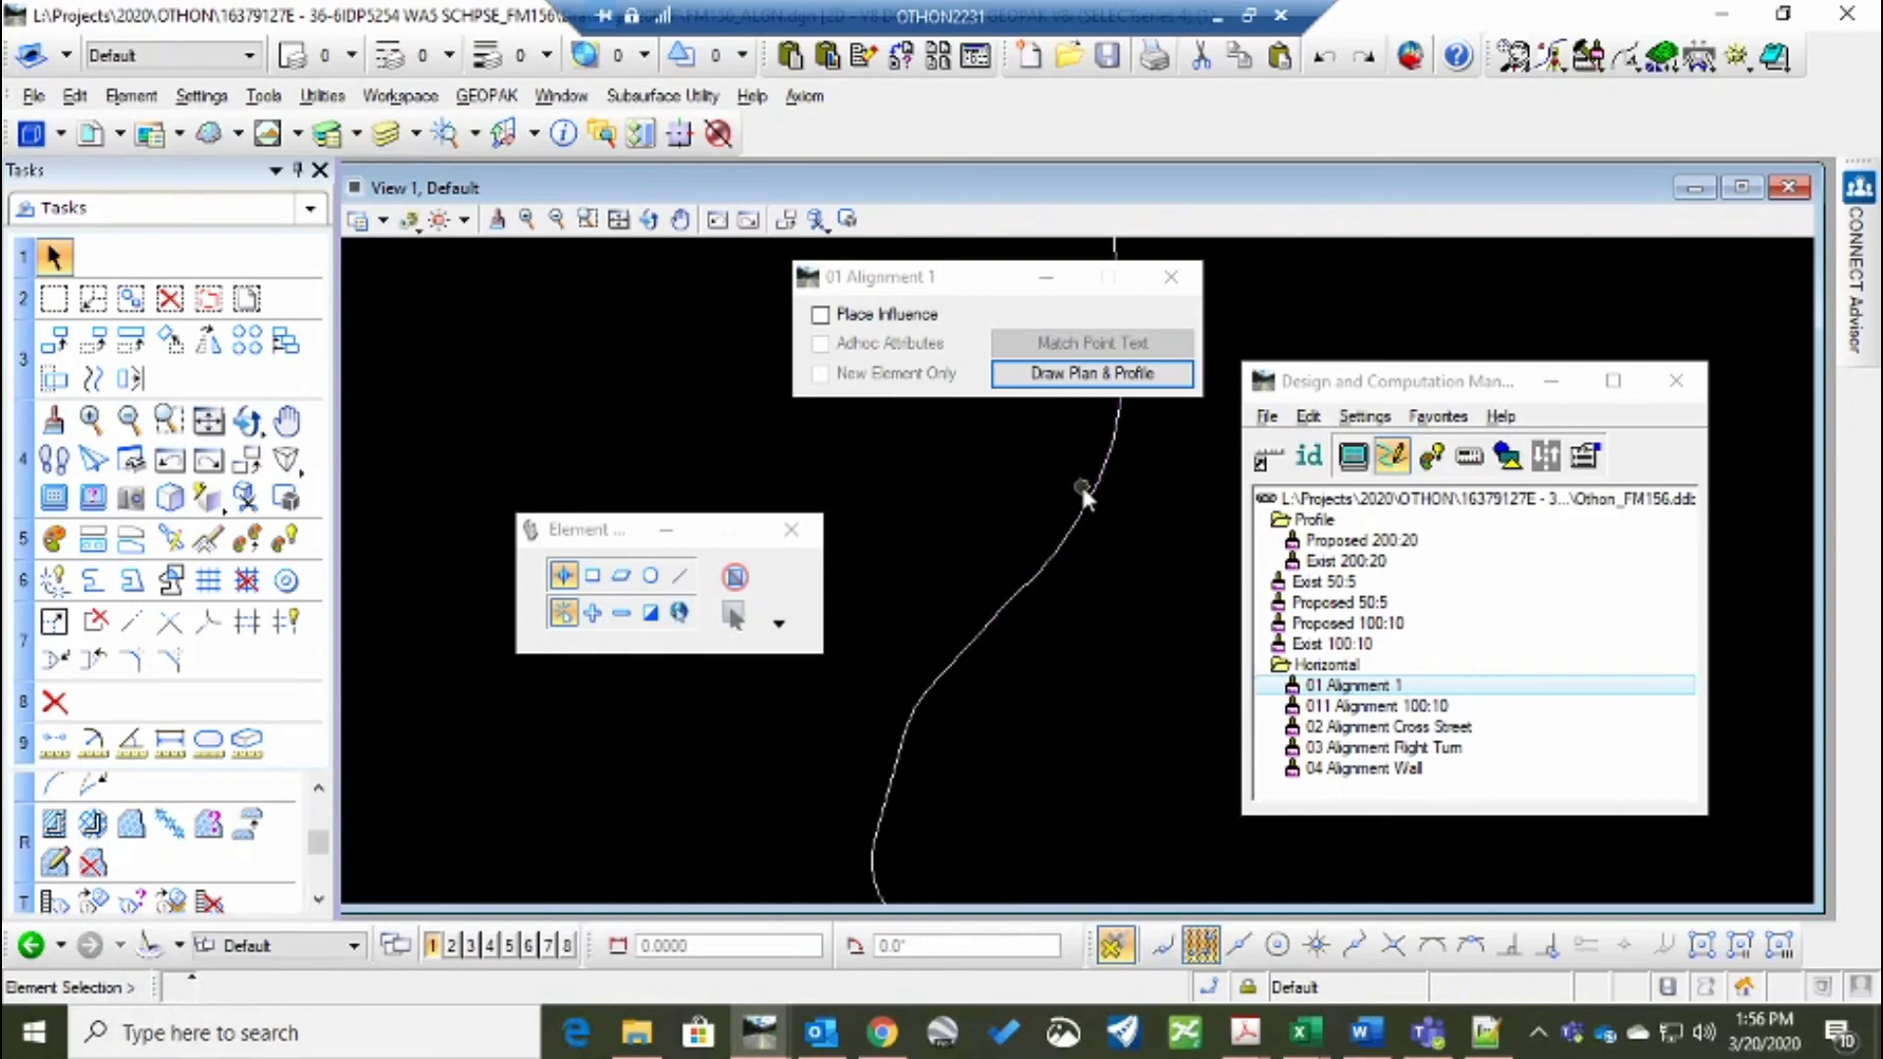
pyautogui.click(1091, 489)
pyautogui.click(1074, 573)
pyautogui.scroll(-2, 1074, 574)
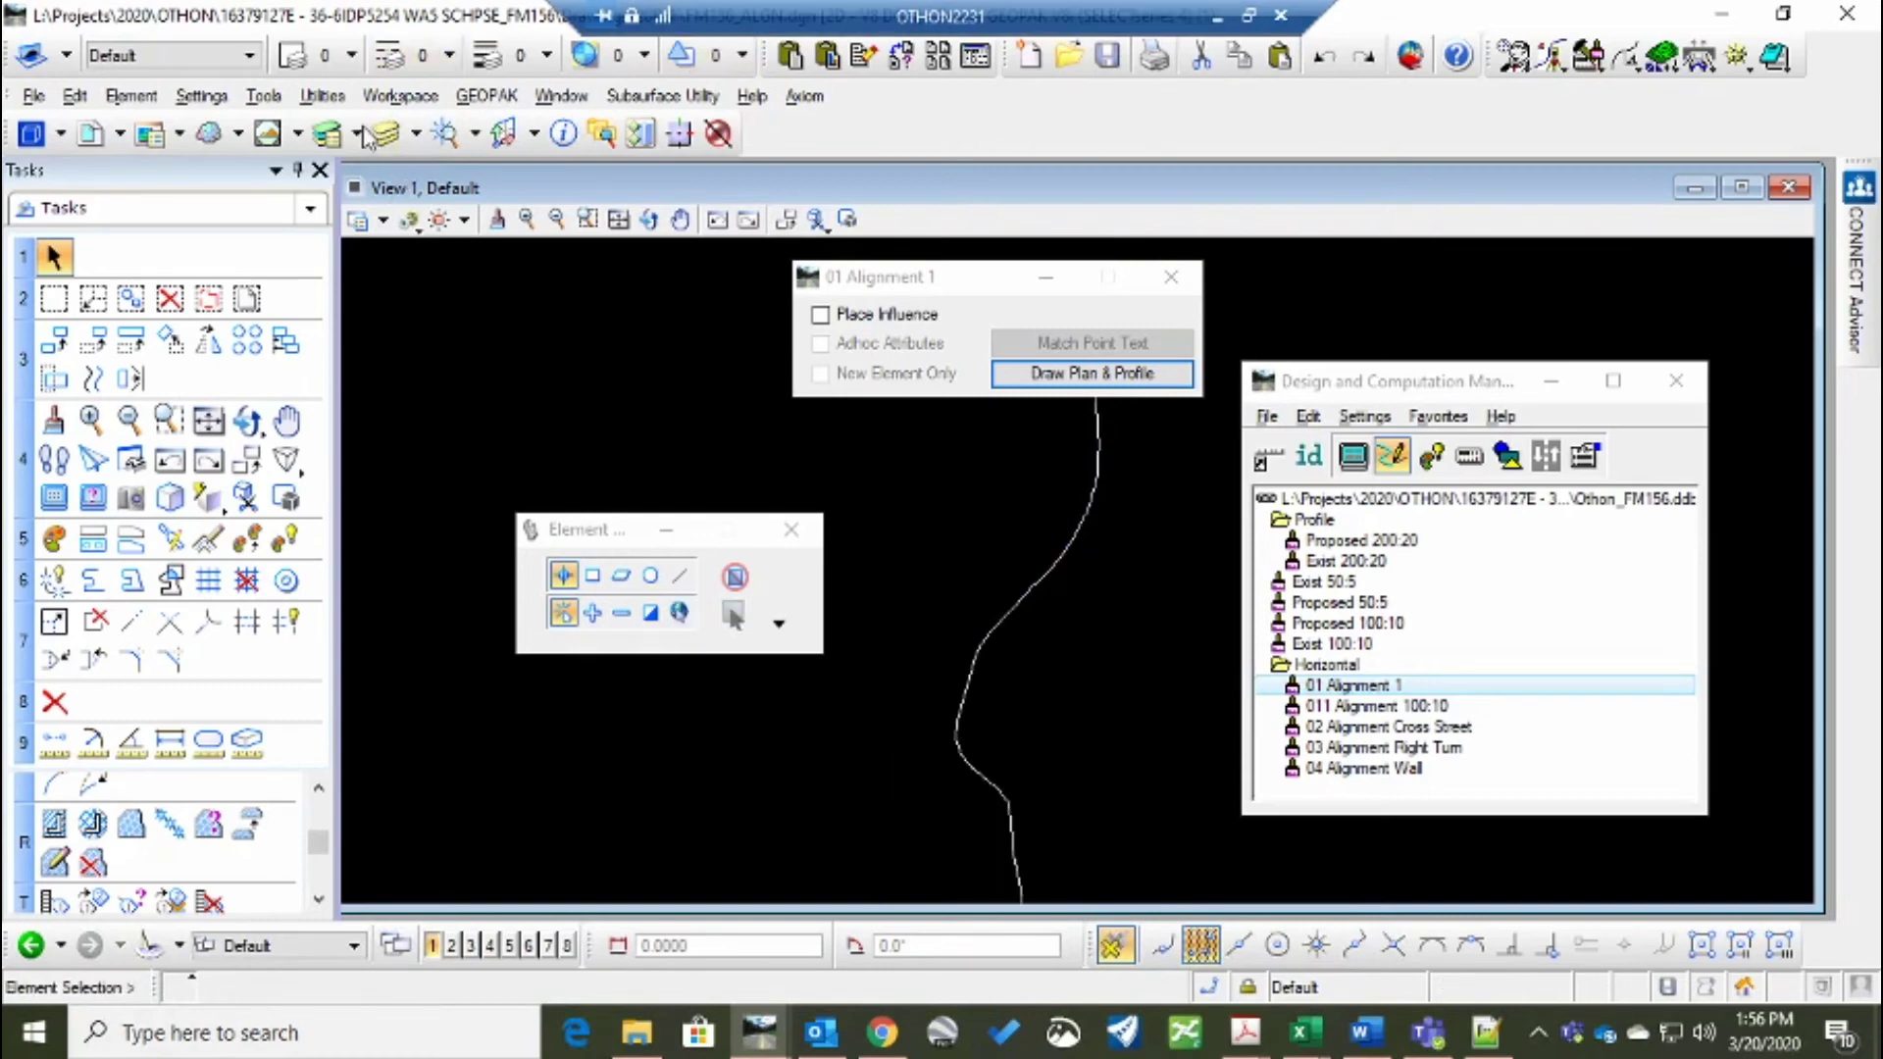
# Give level ALIGN_1_CHAIN orange colour 6, dash-dot style 4 and weight 2
pyautogui.click(328, 134)
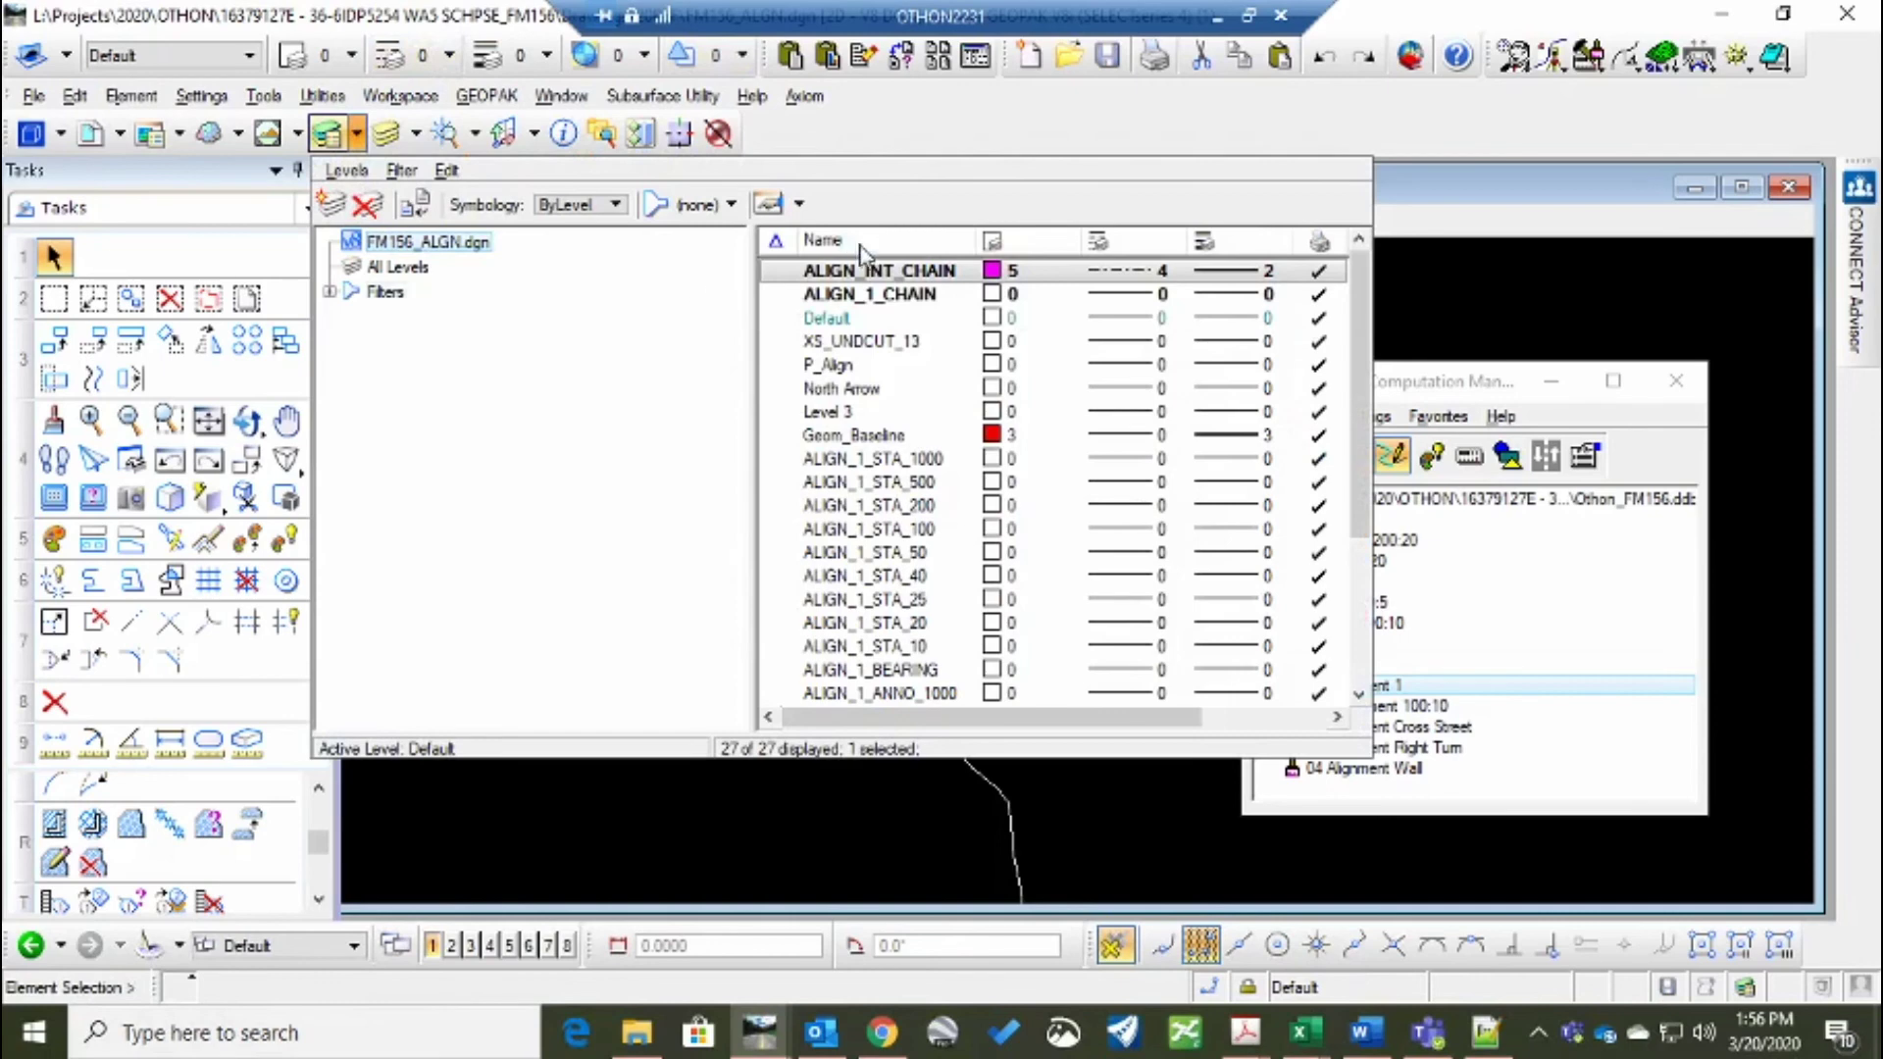
pyautogui.click(887, 293)
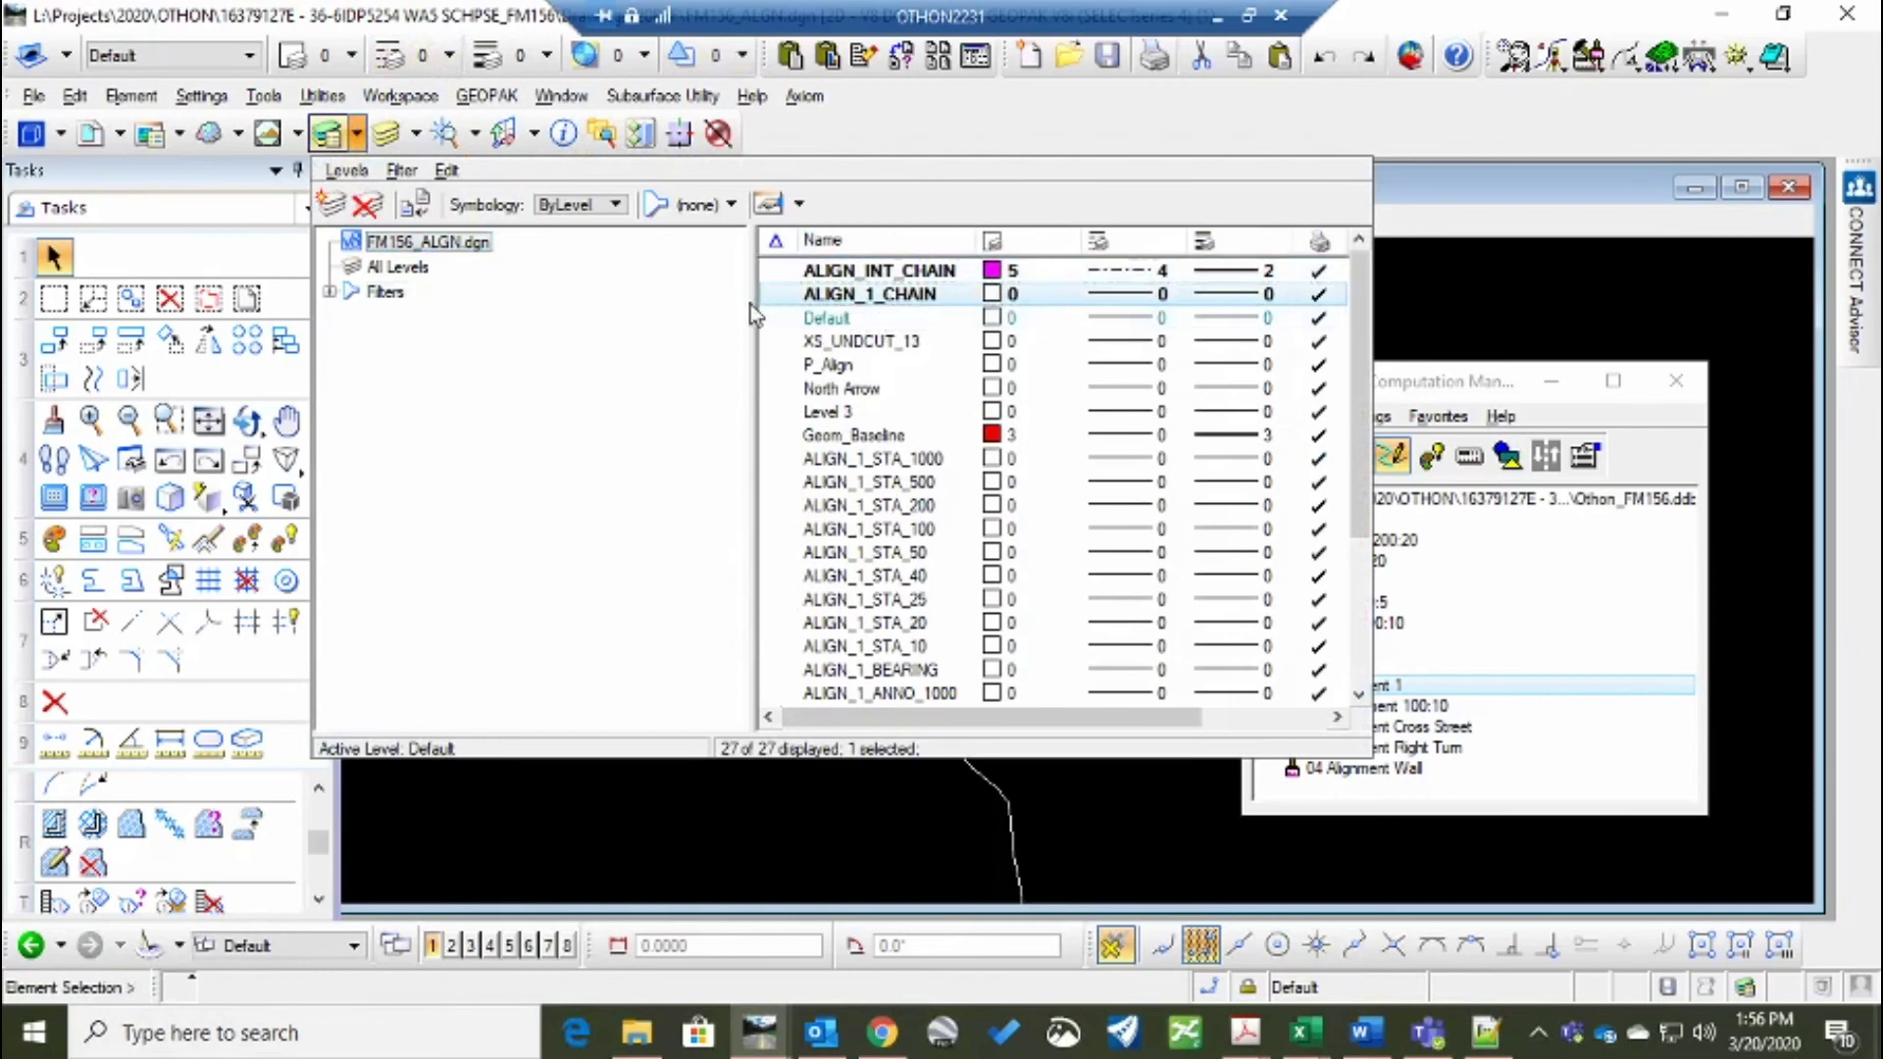
pyautogui.click(992, 294)
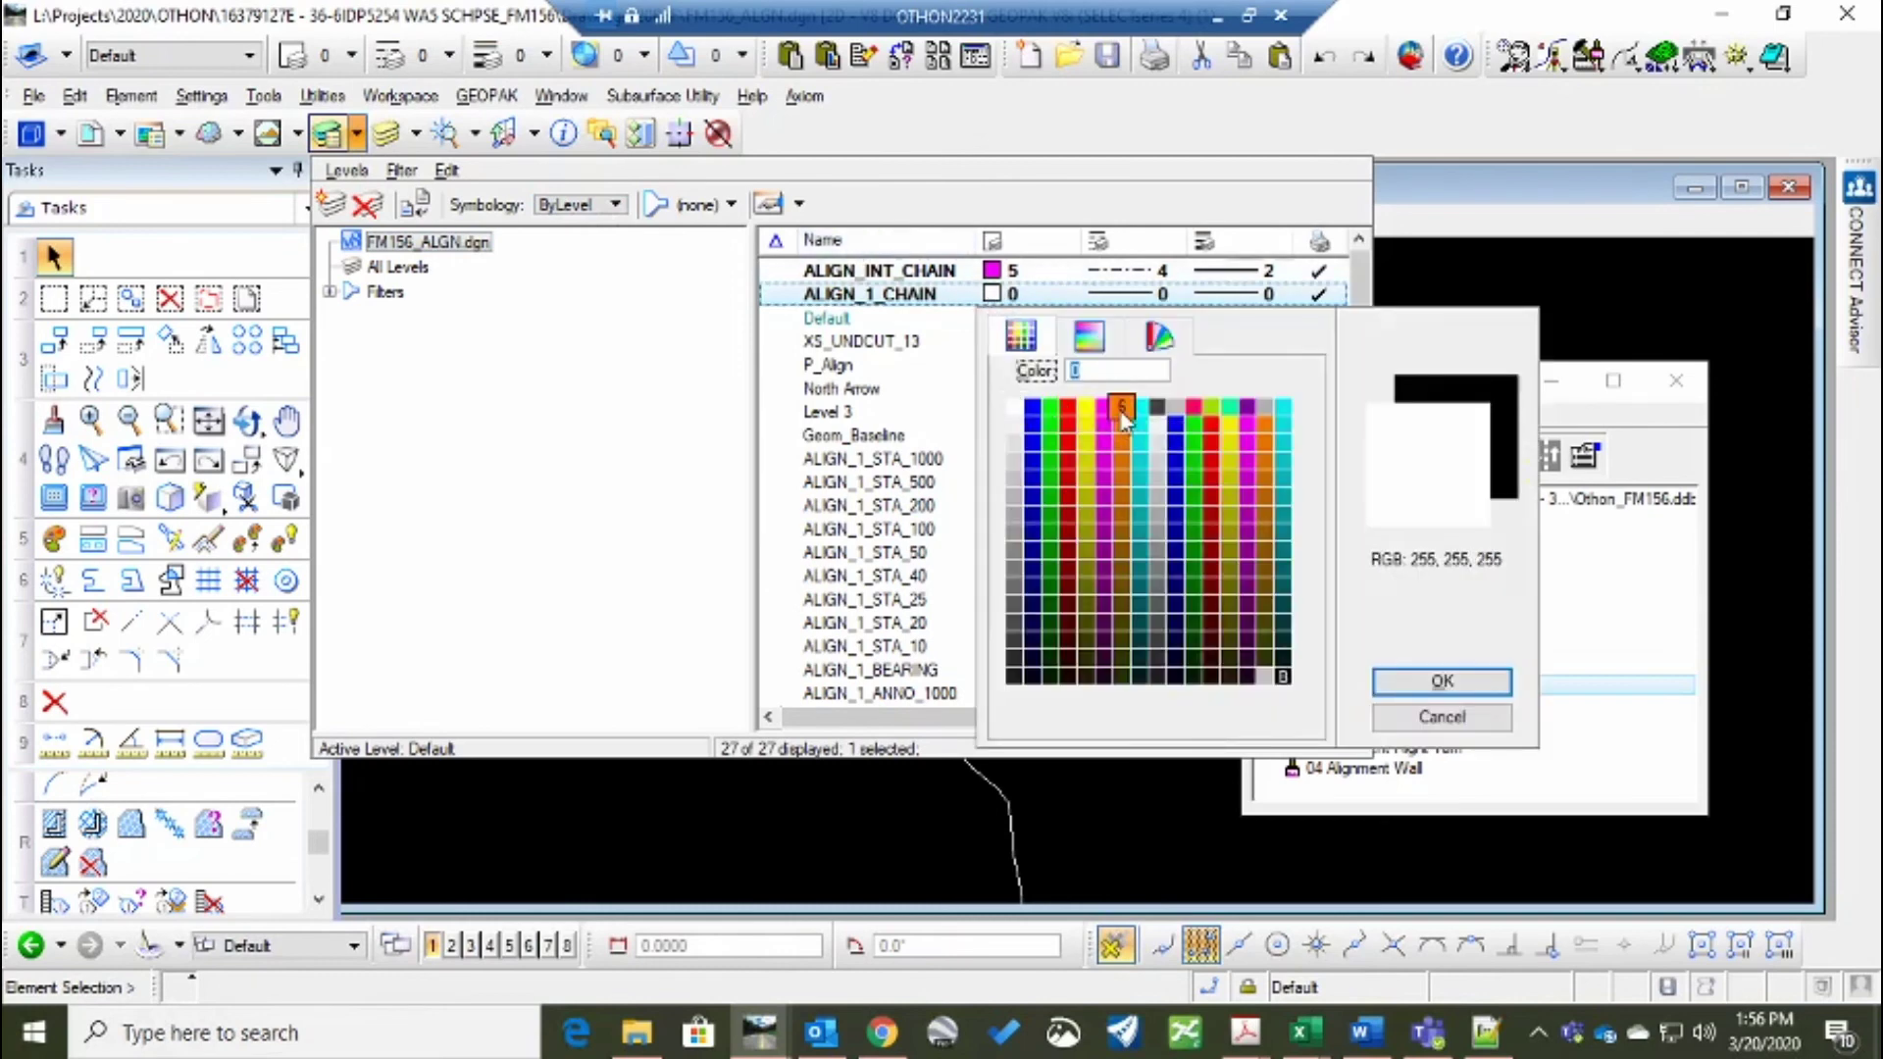
pyautogui.click(1122, 410)
pyautogui.click(1153, 296)
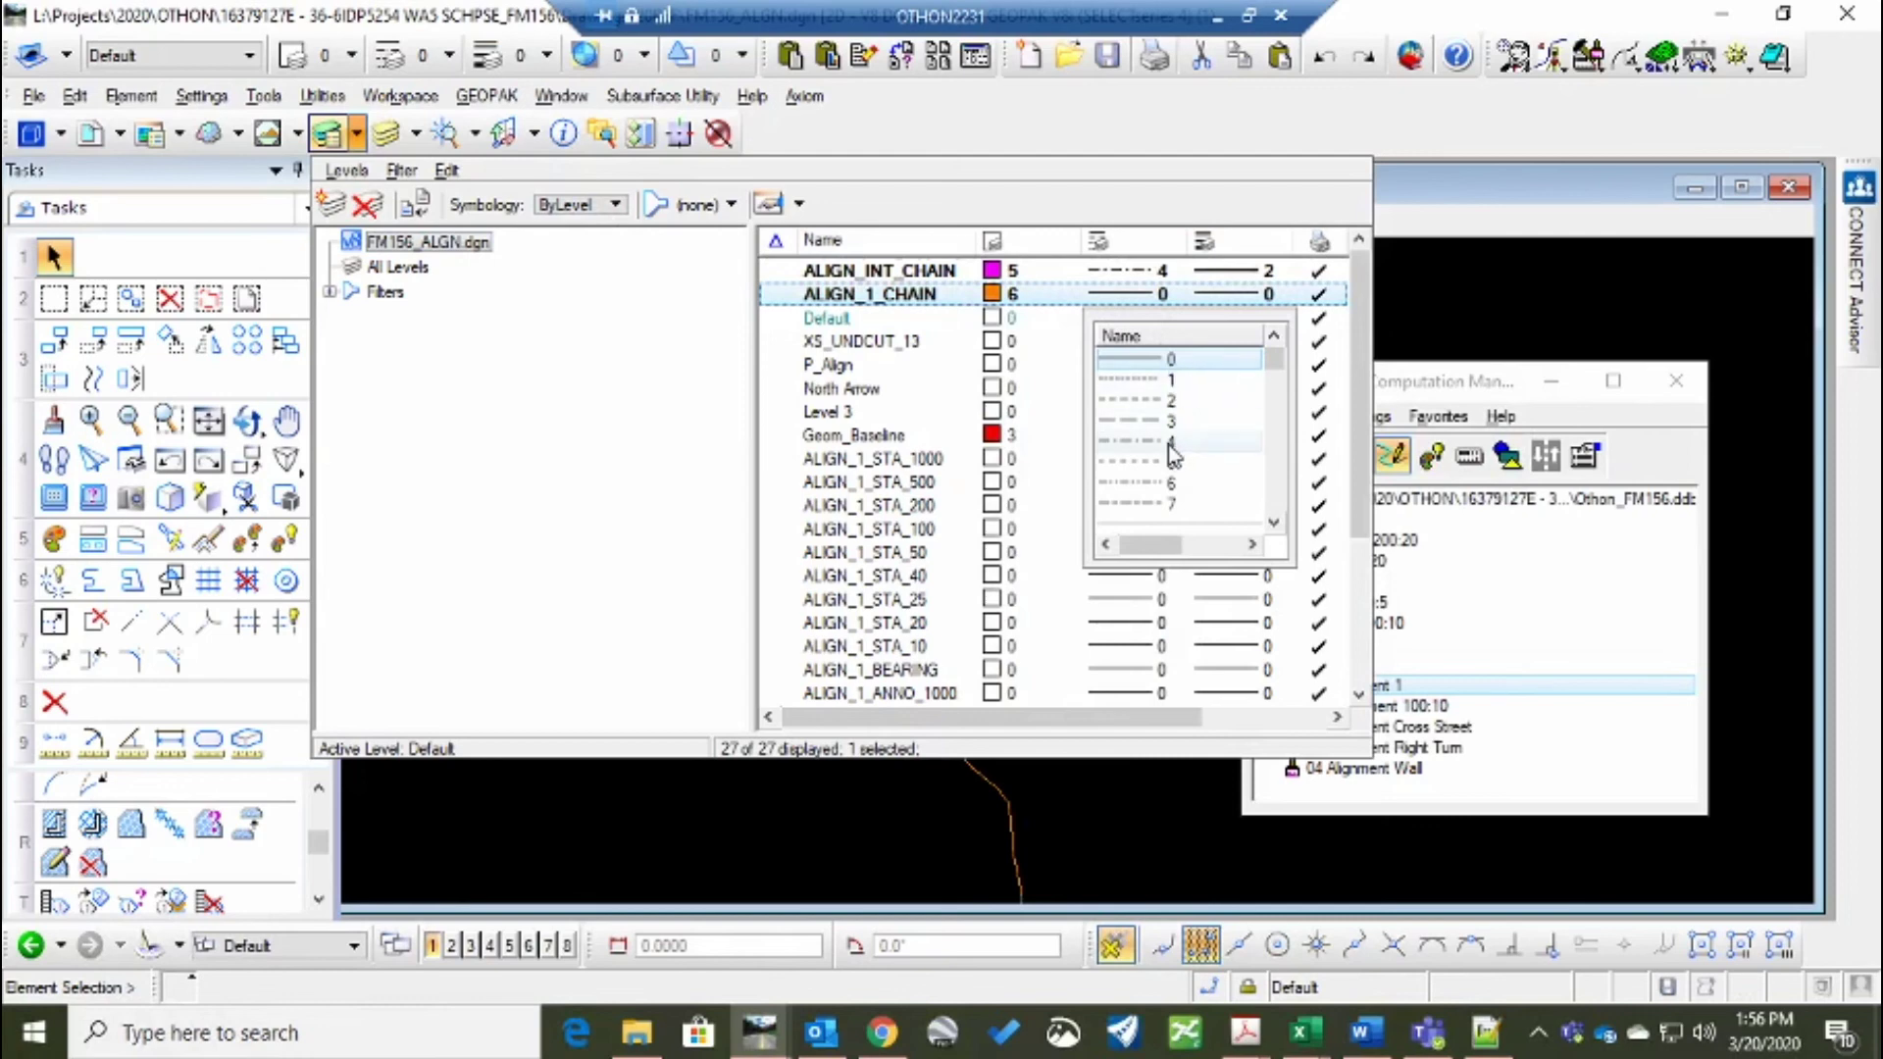
pyautogui.click(1224, 293)
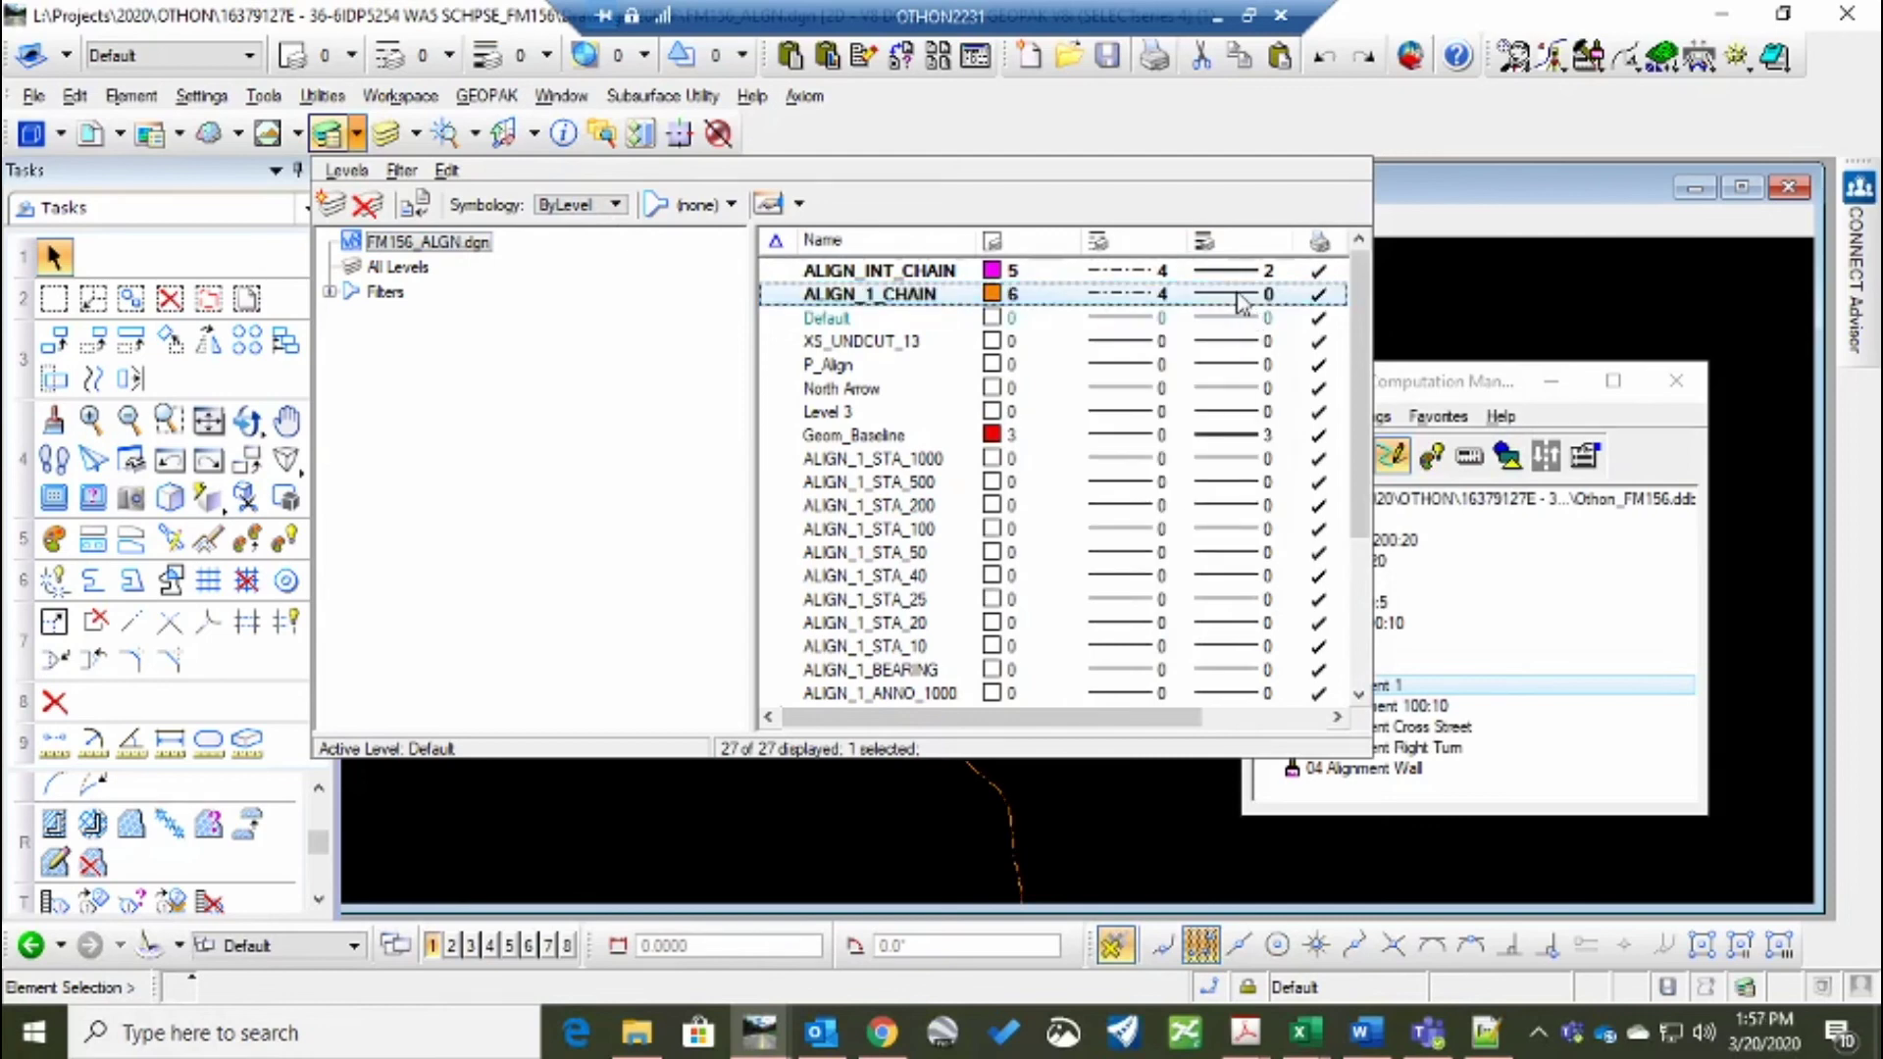
pyautogui.click(1238, 300)
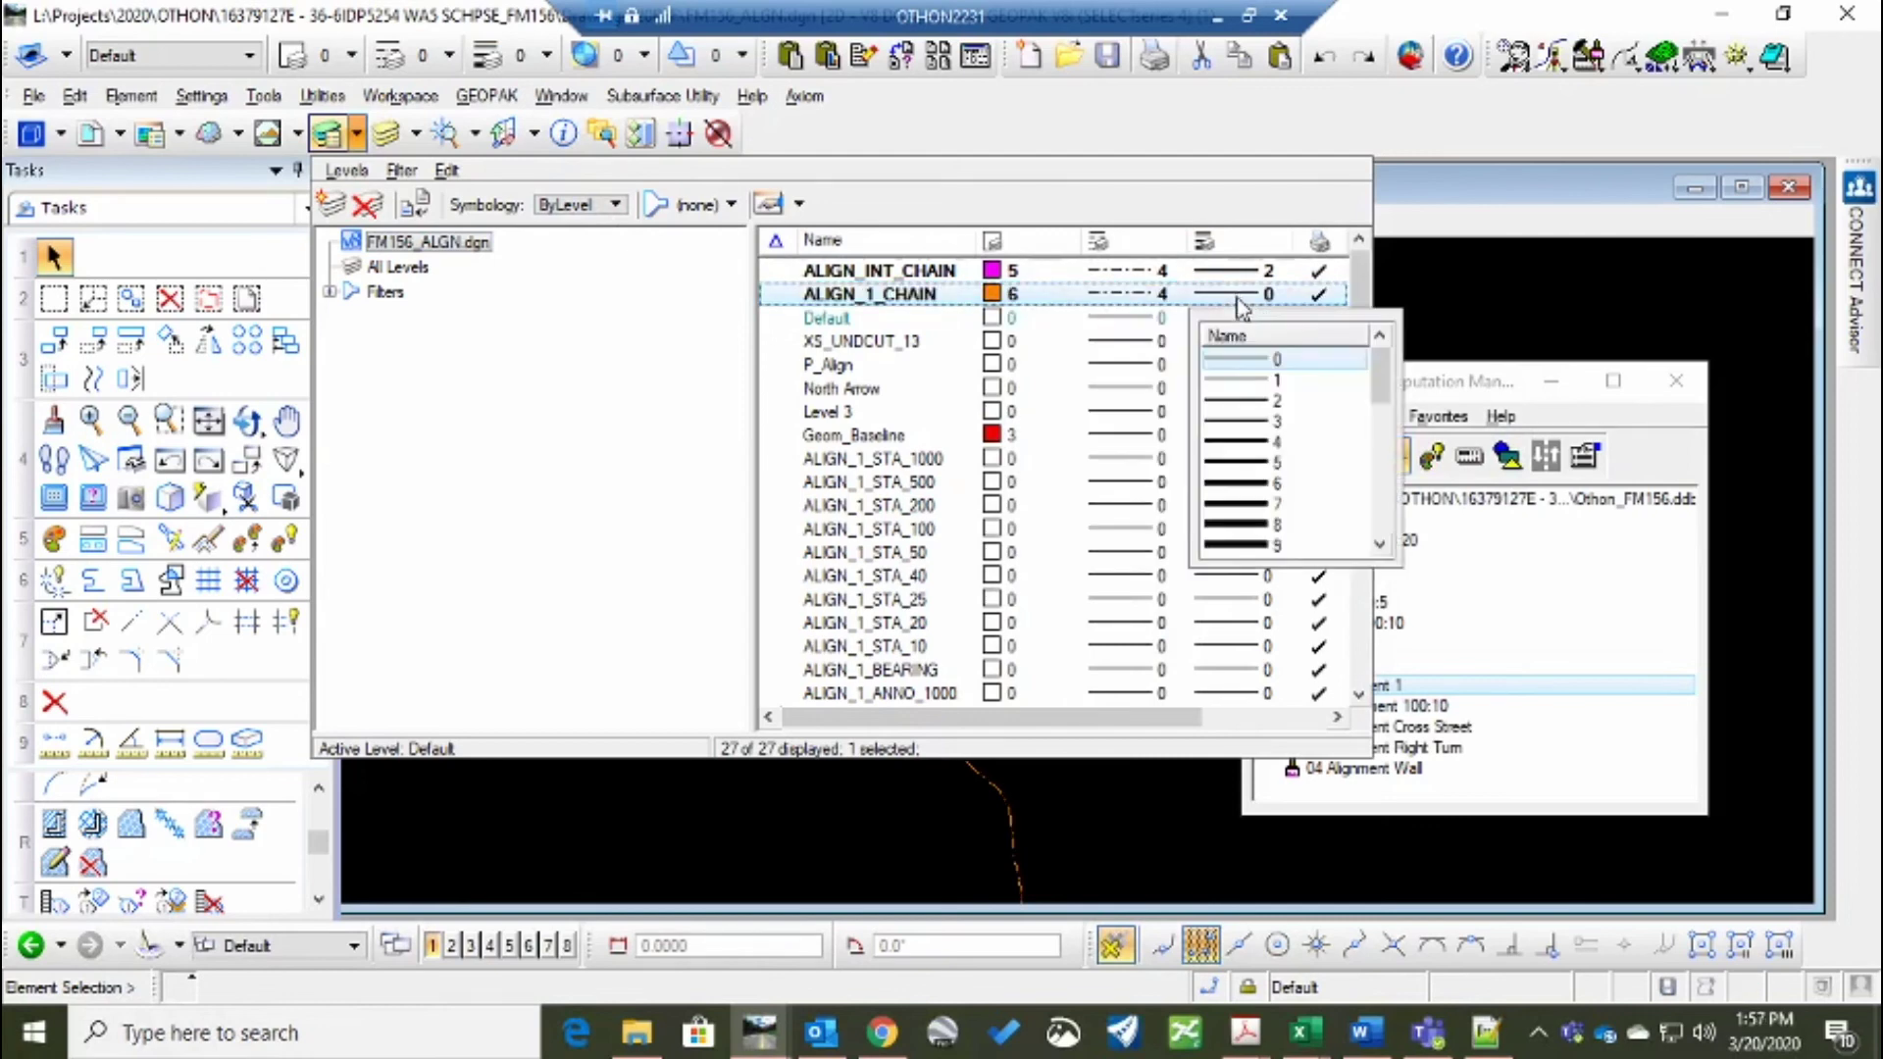
pyautogui.click(1247, 400)
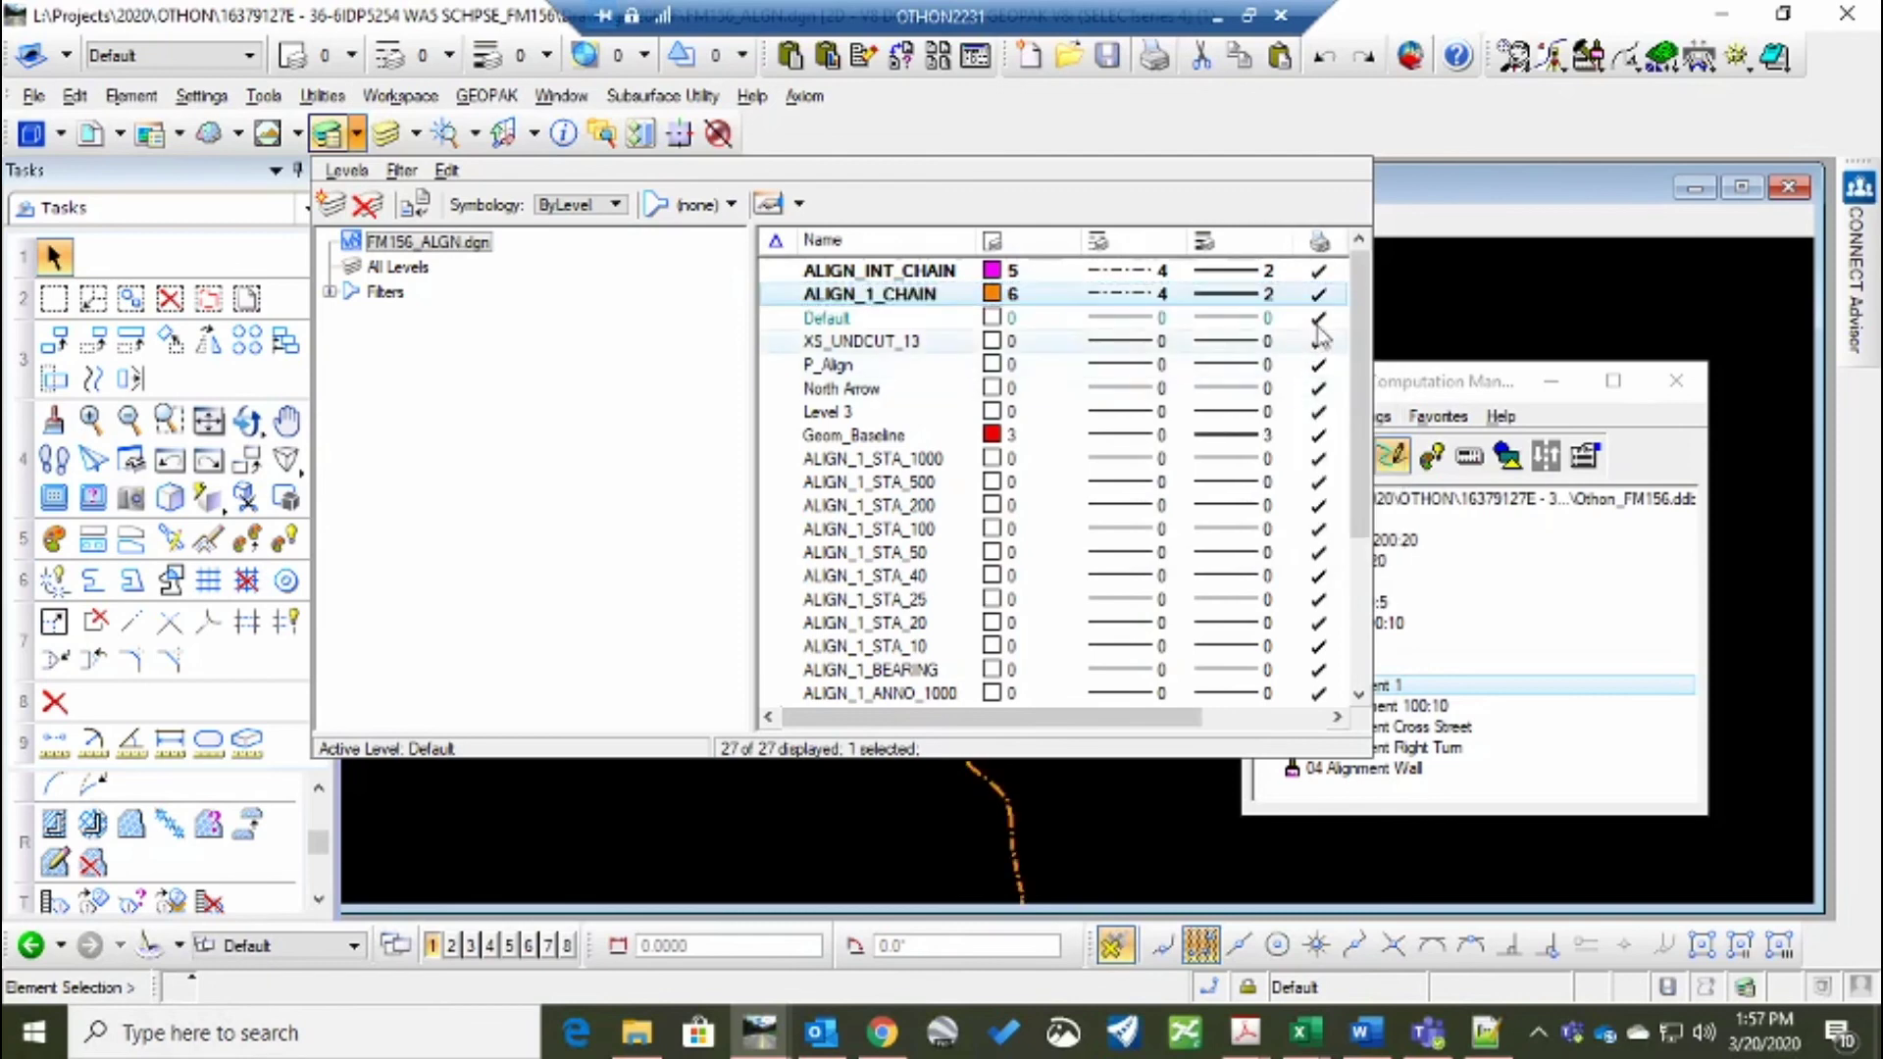
pyautogui.click(1420, 273)
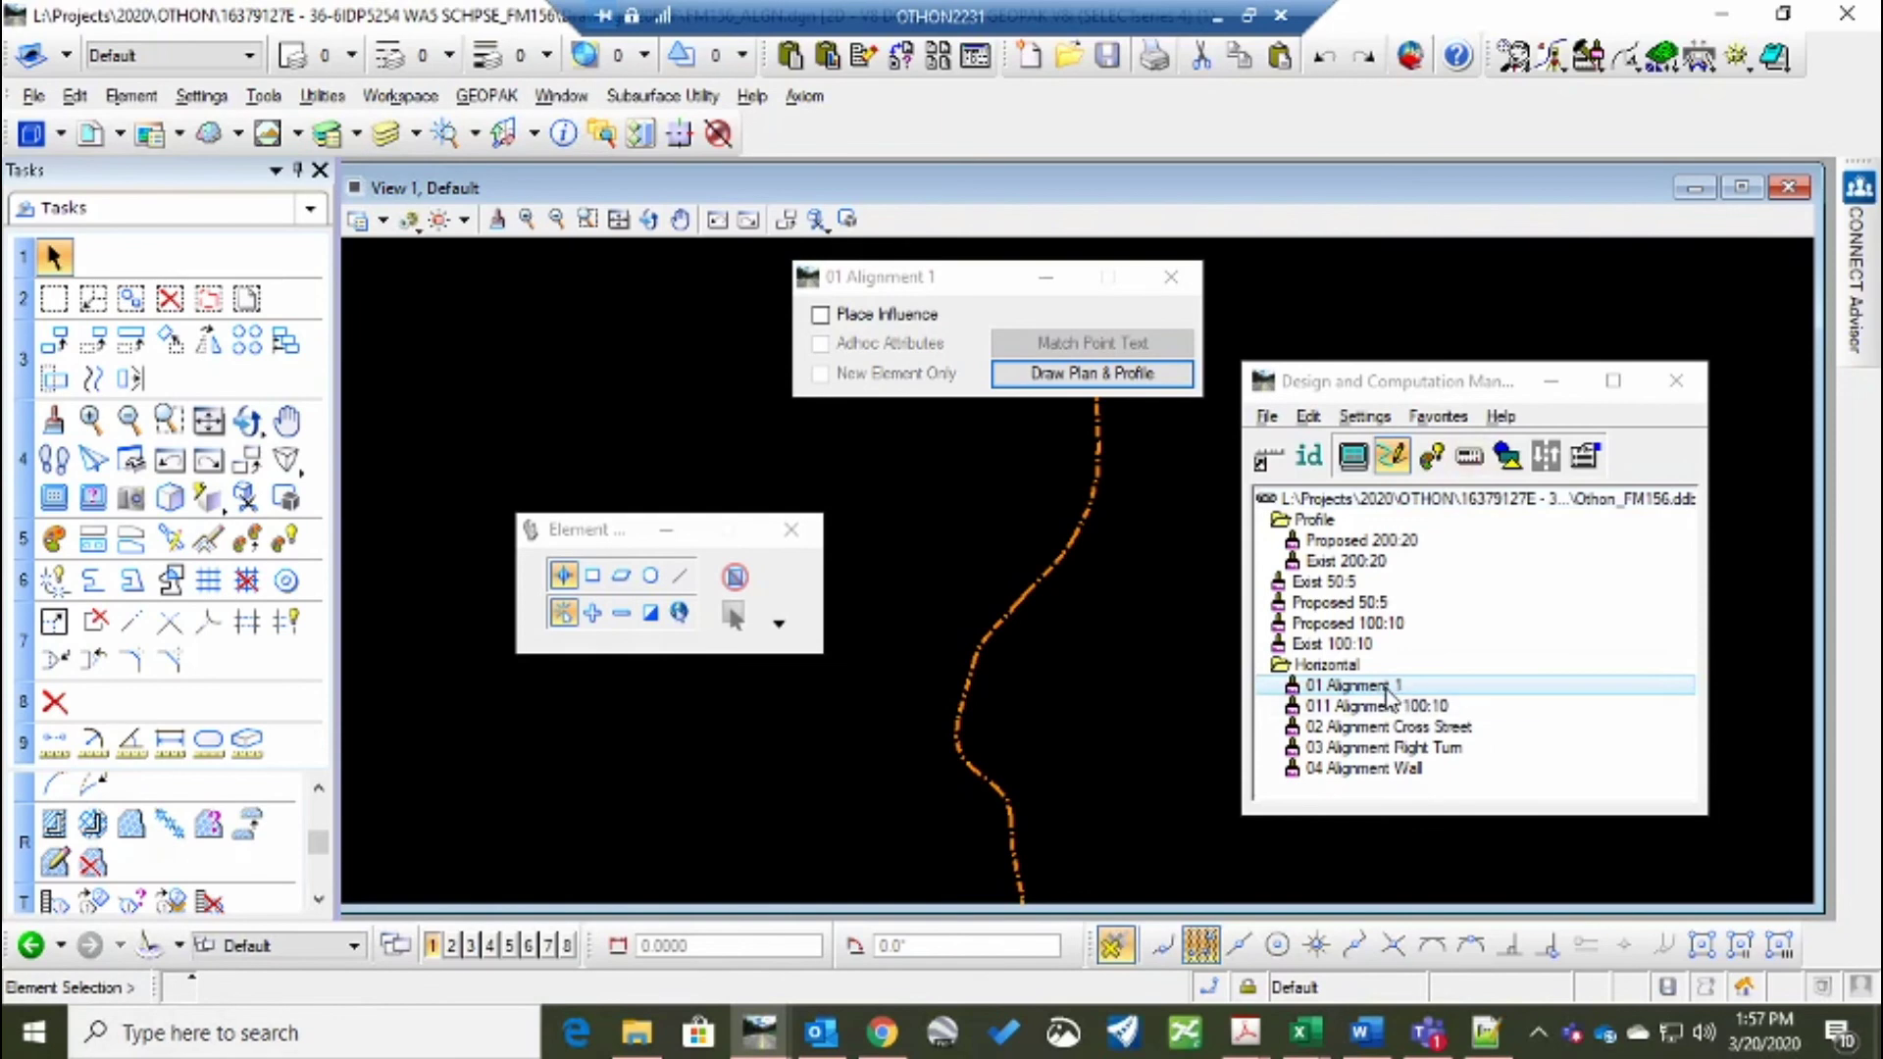
# Draw stationing for 01 Alignment 1 with the label scale changed from 100 to 50
pyautogui.click(1138, 374)
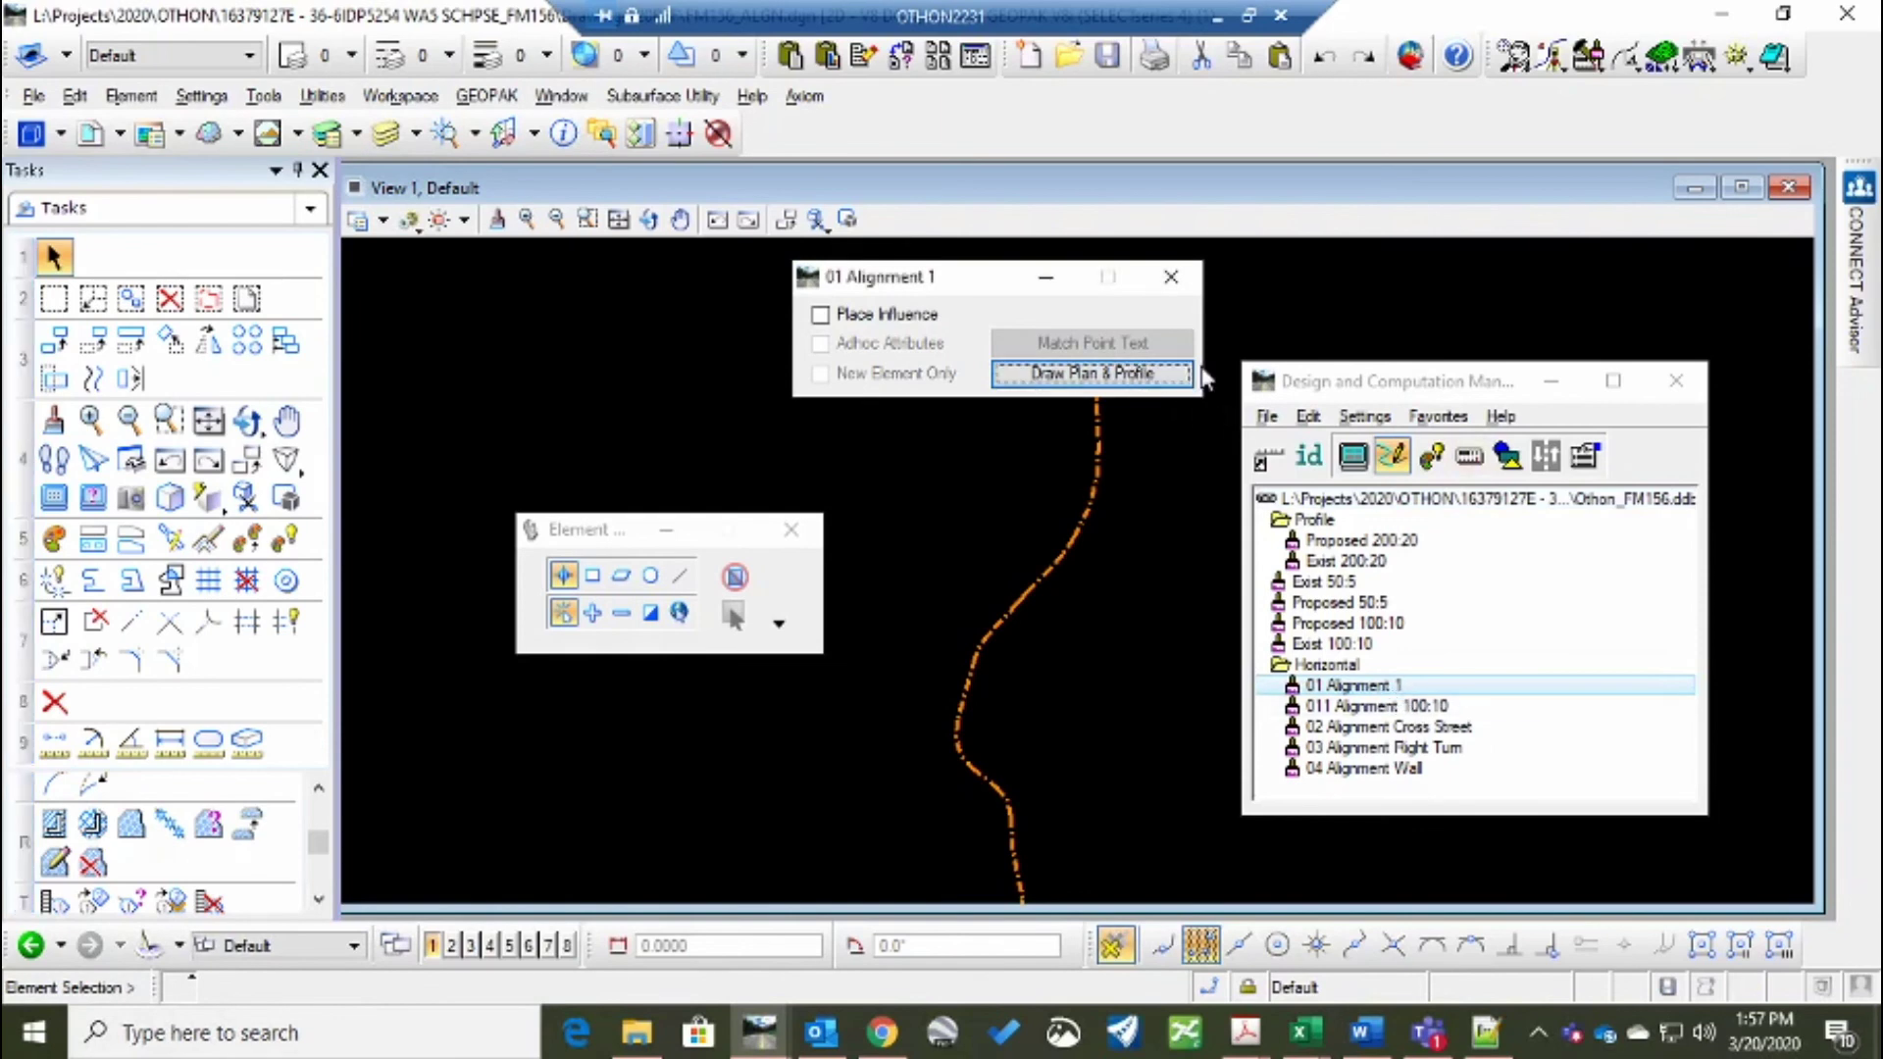
pyautogui.click(1606, 217)
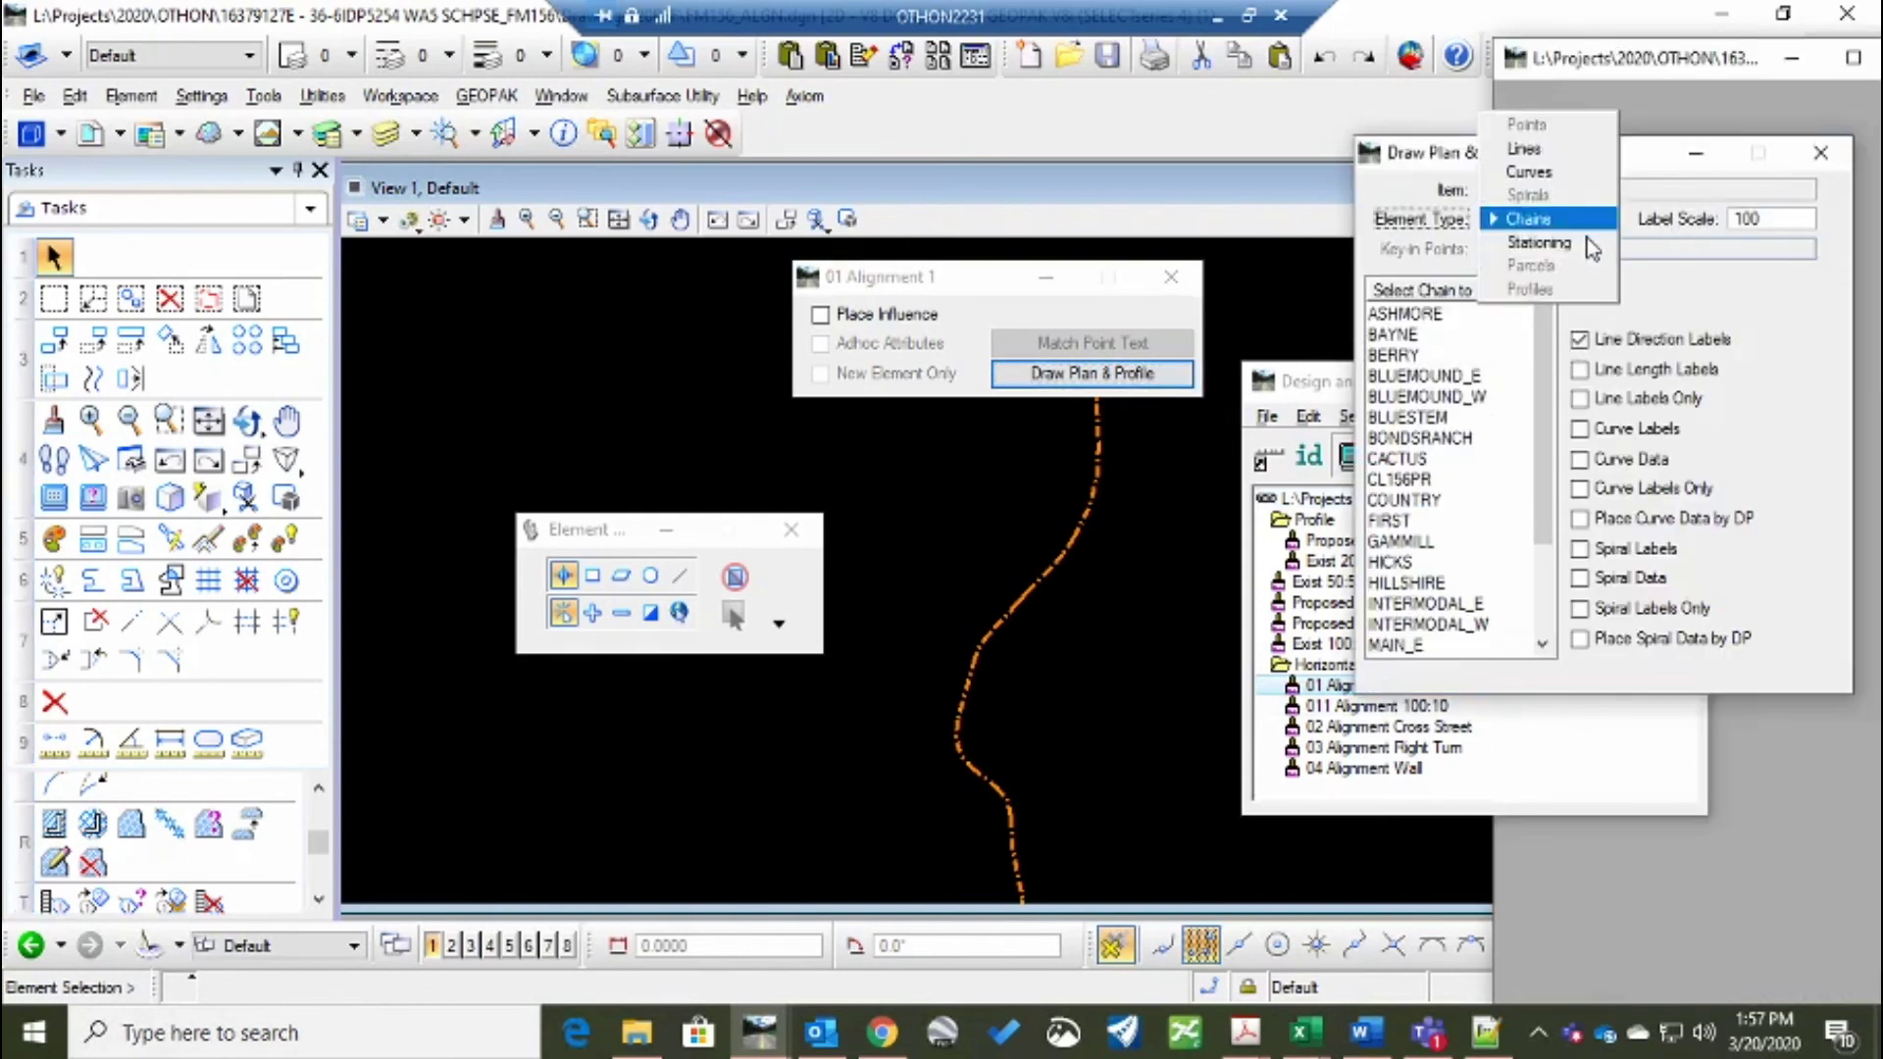
pyautogui.click(1589, 244)
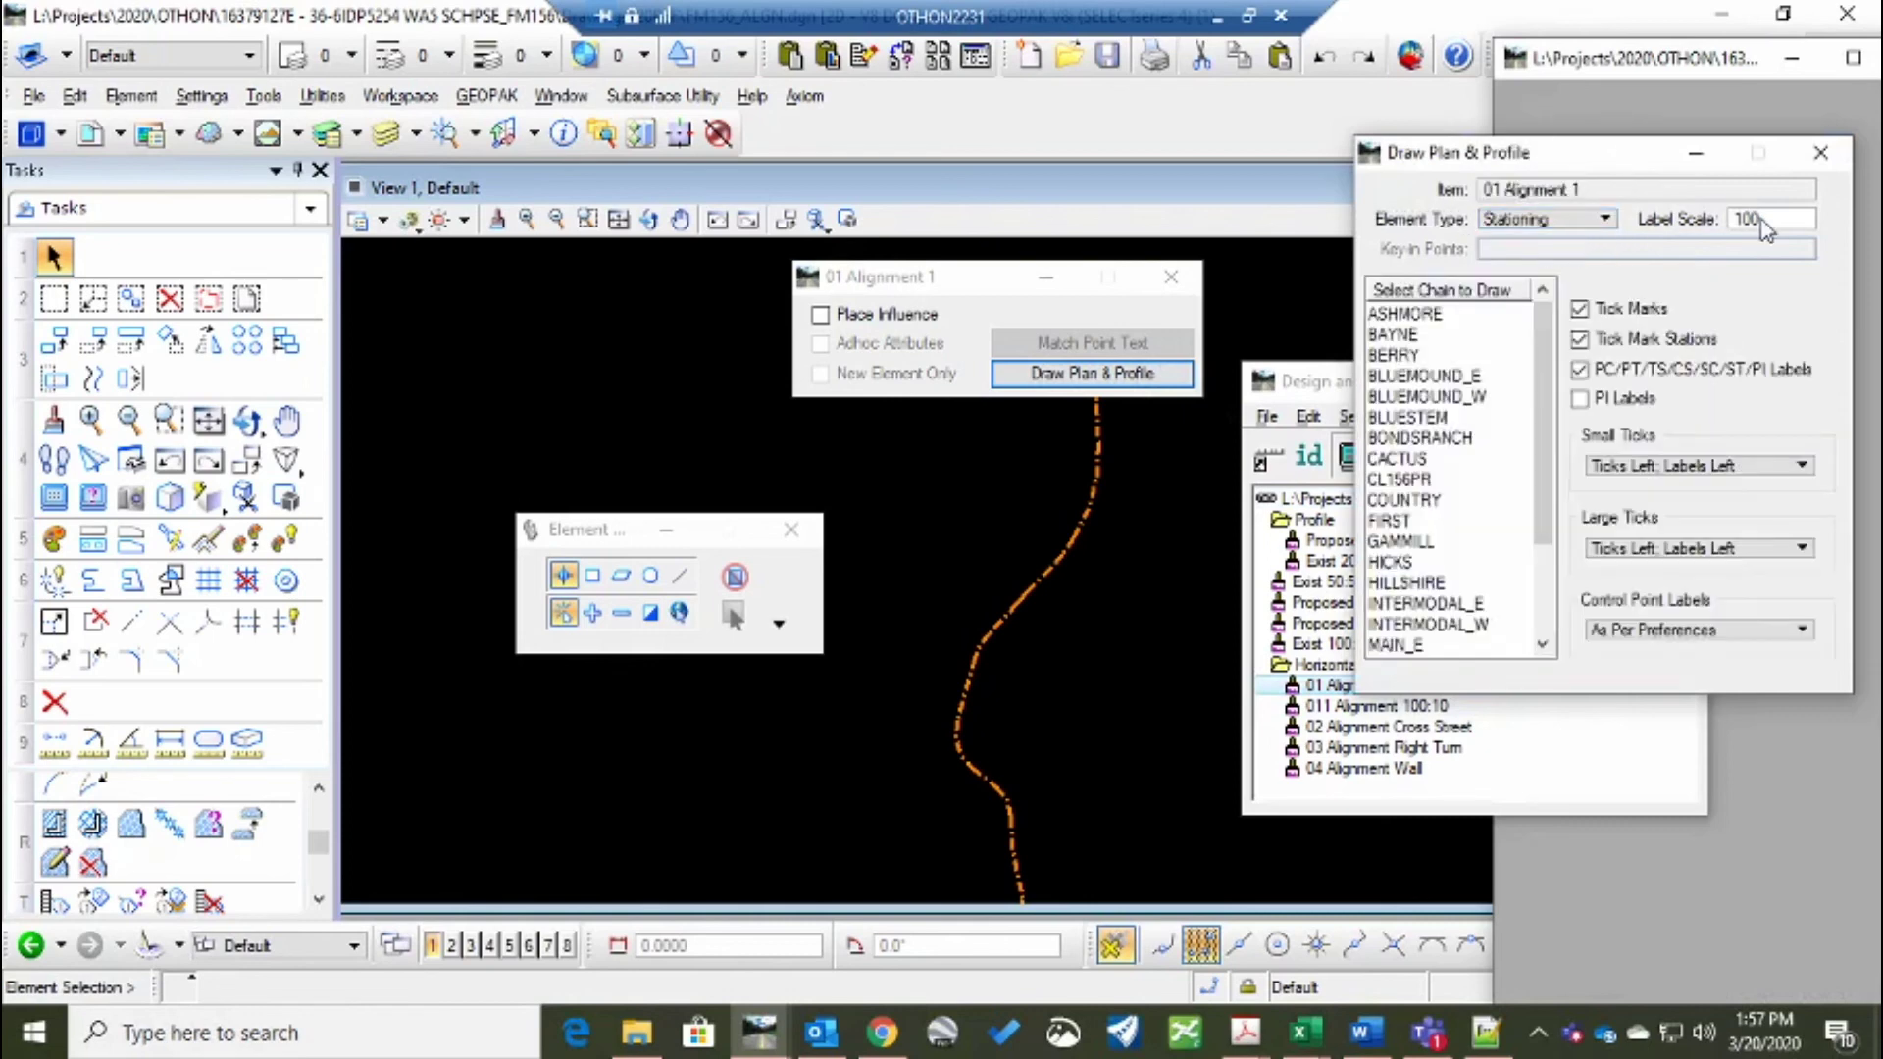
pyautogui.click(1701, 222)
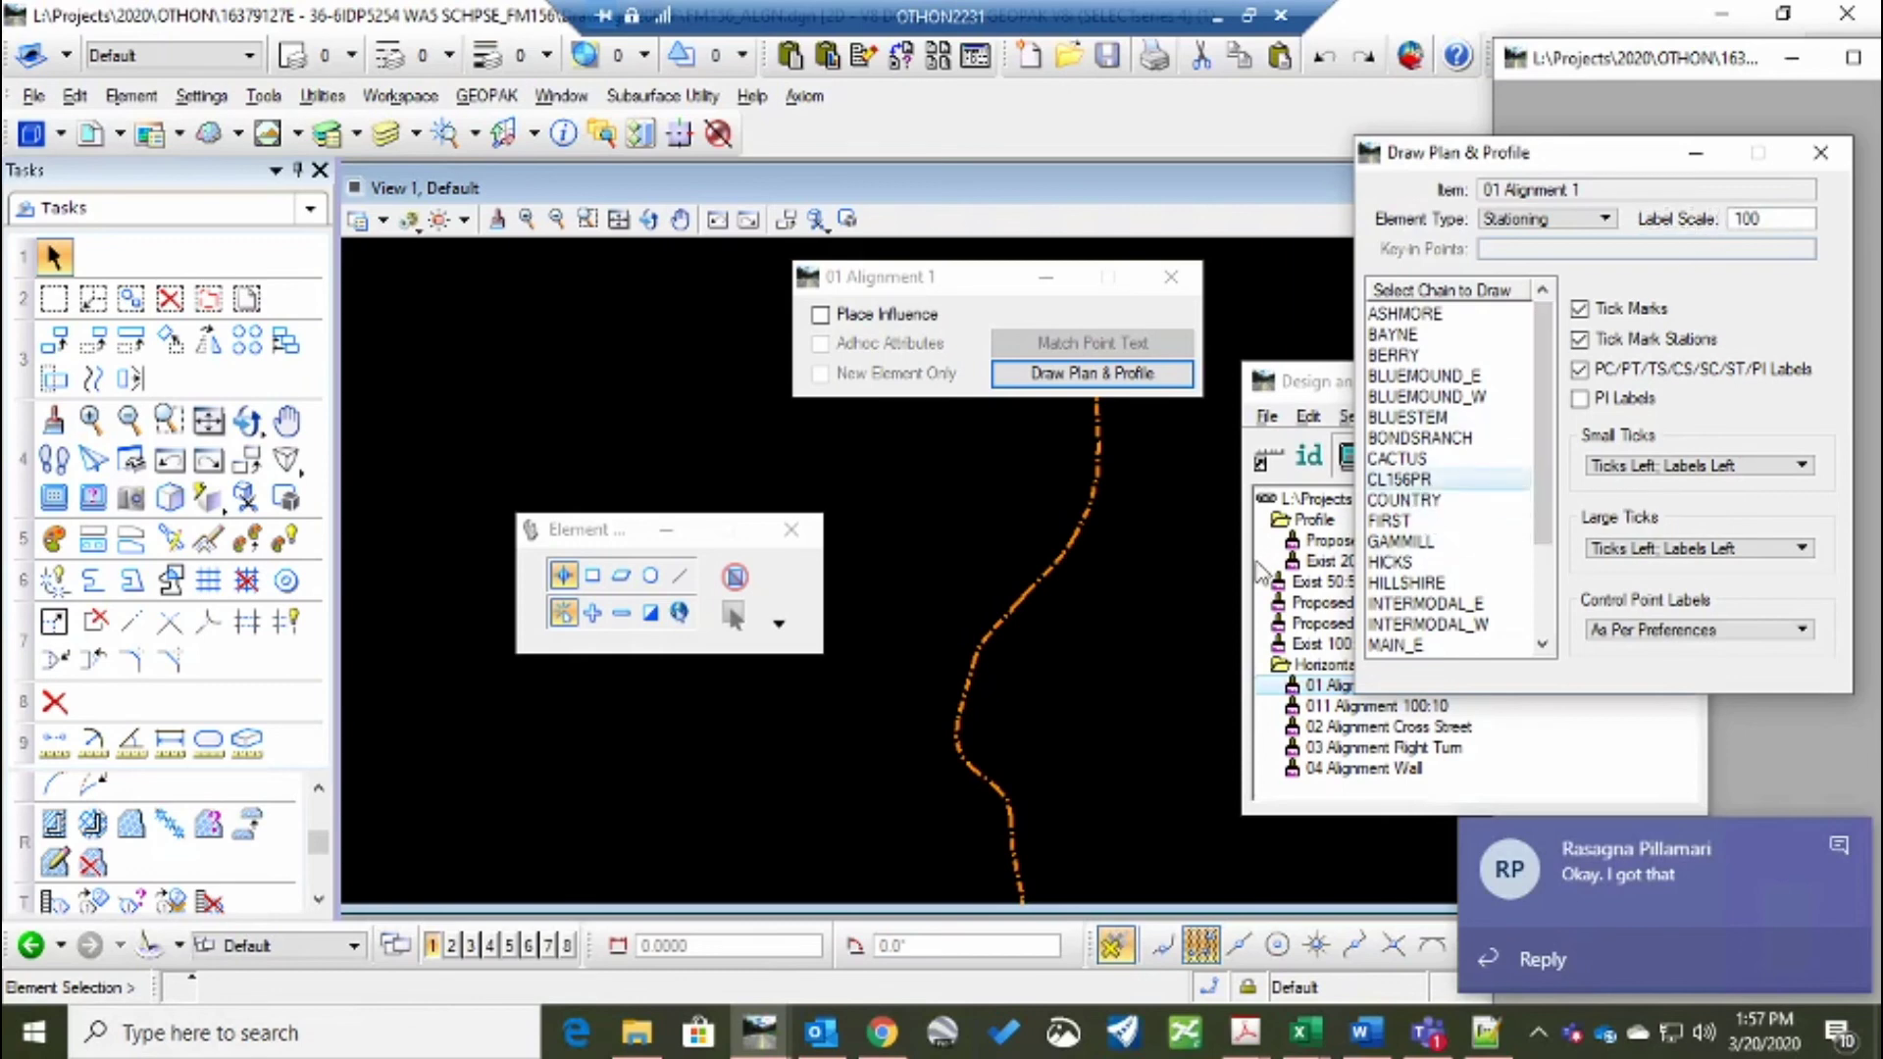
pyautogui.scroll(5, 1037, 588)
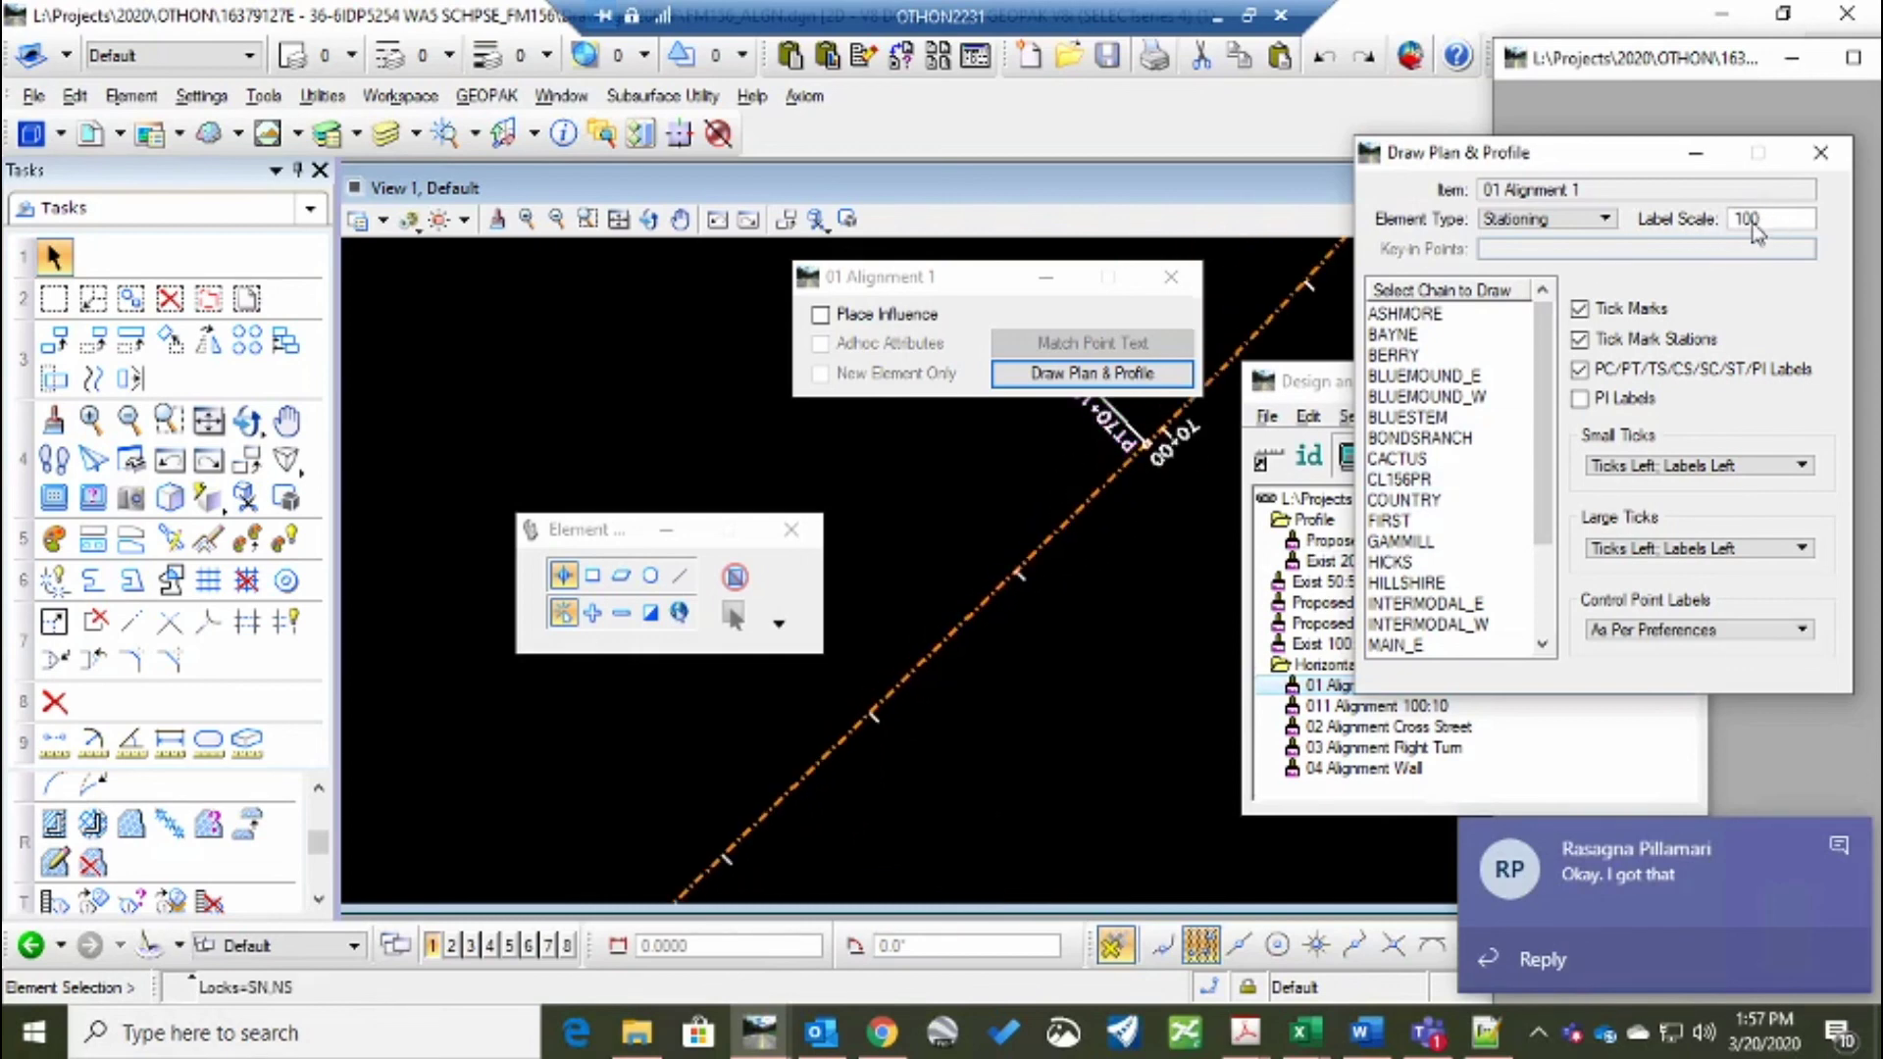
pyautogui.moveTo(1754, 223); pyautogui.dragTo(1715, 220)
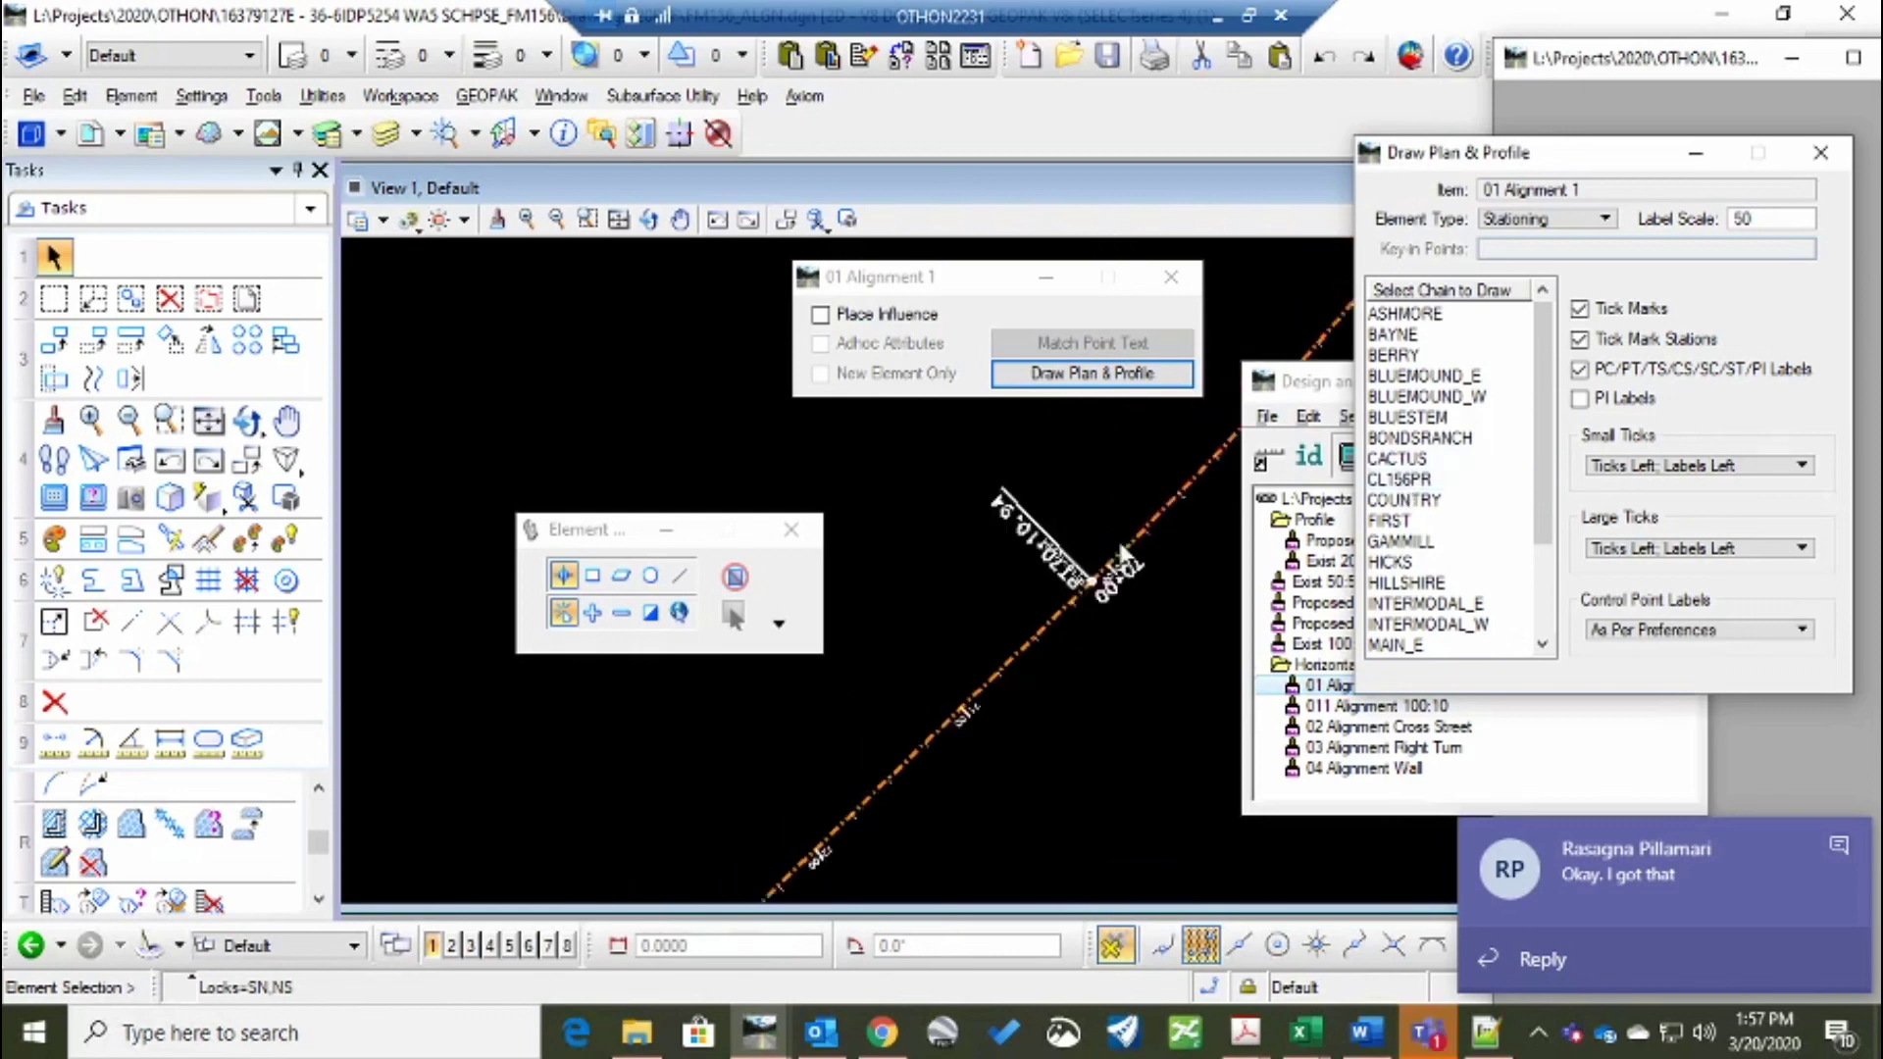
pyautogui.scroll(5, 1121, 554)
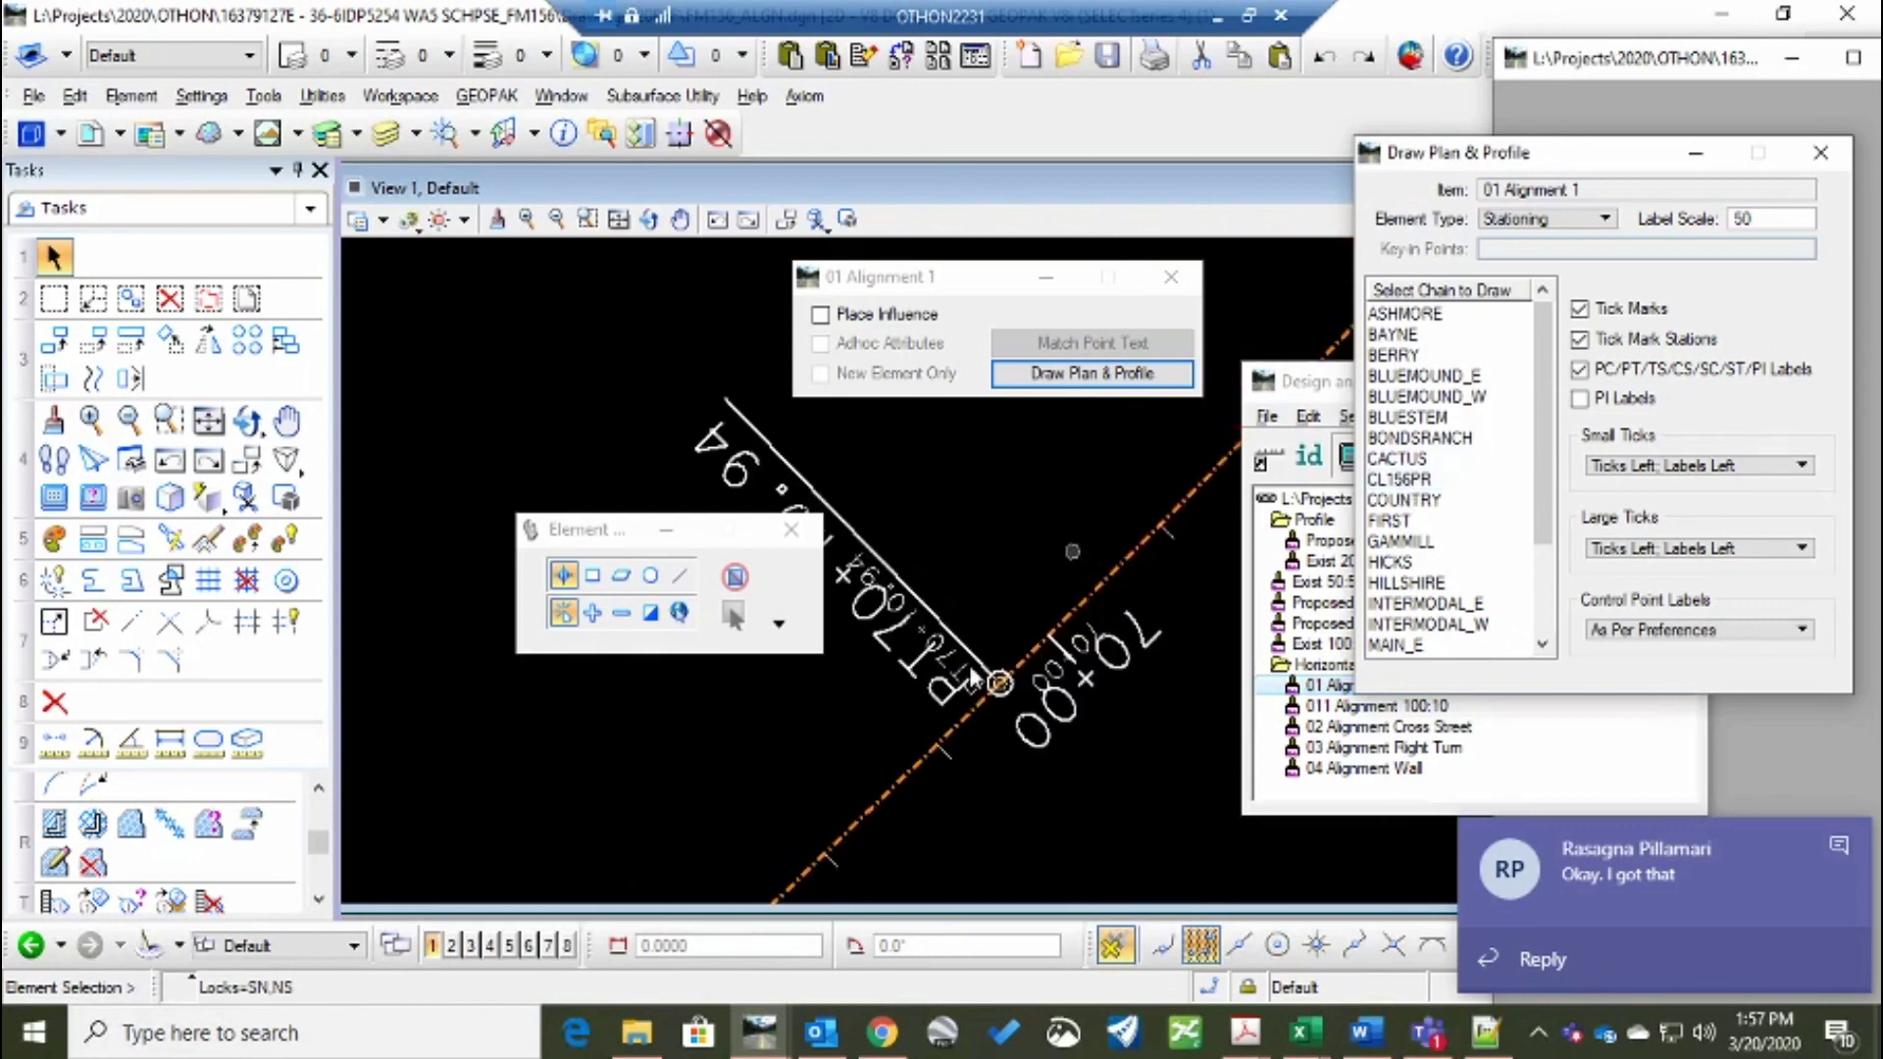
pyautogui.click(416, 132)
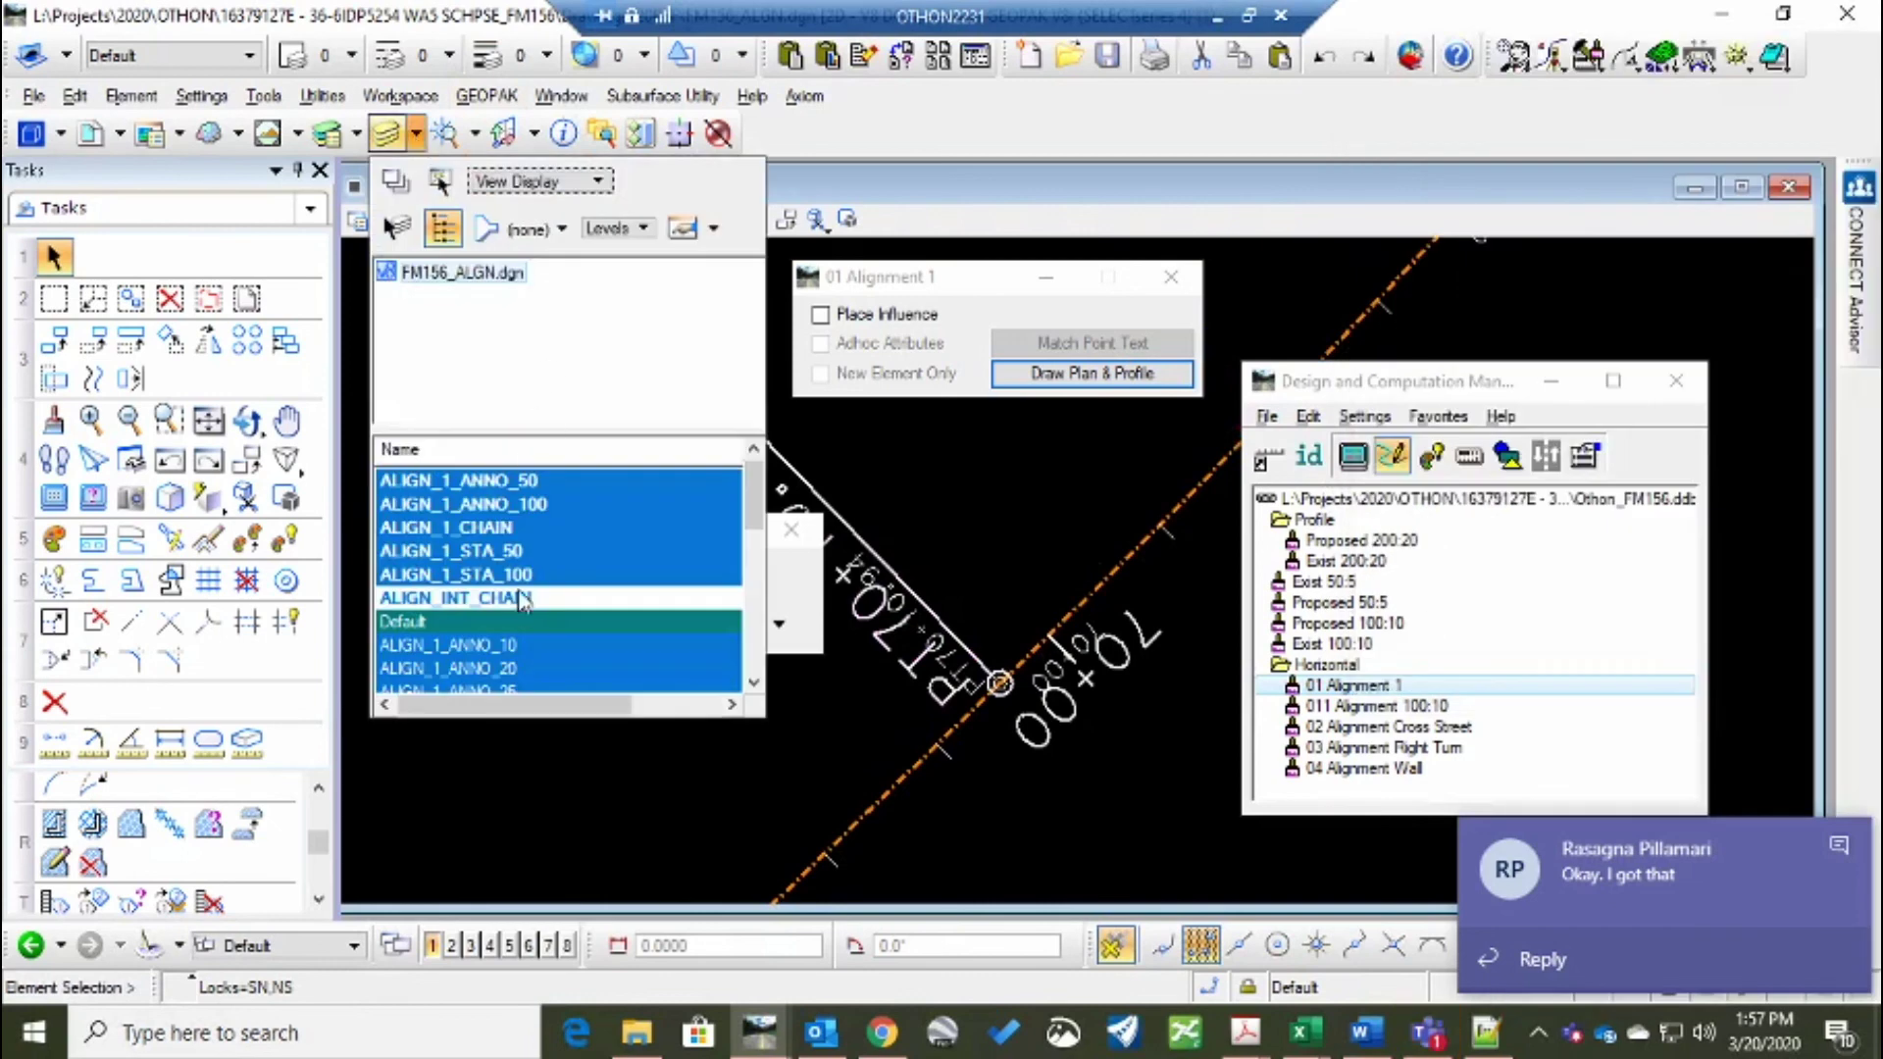
pyautogui.click(502, 481)
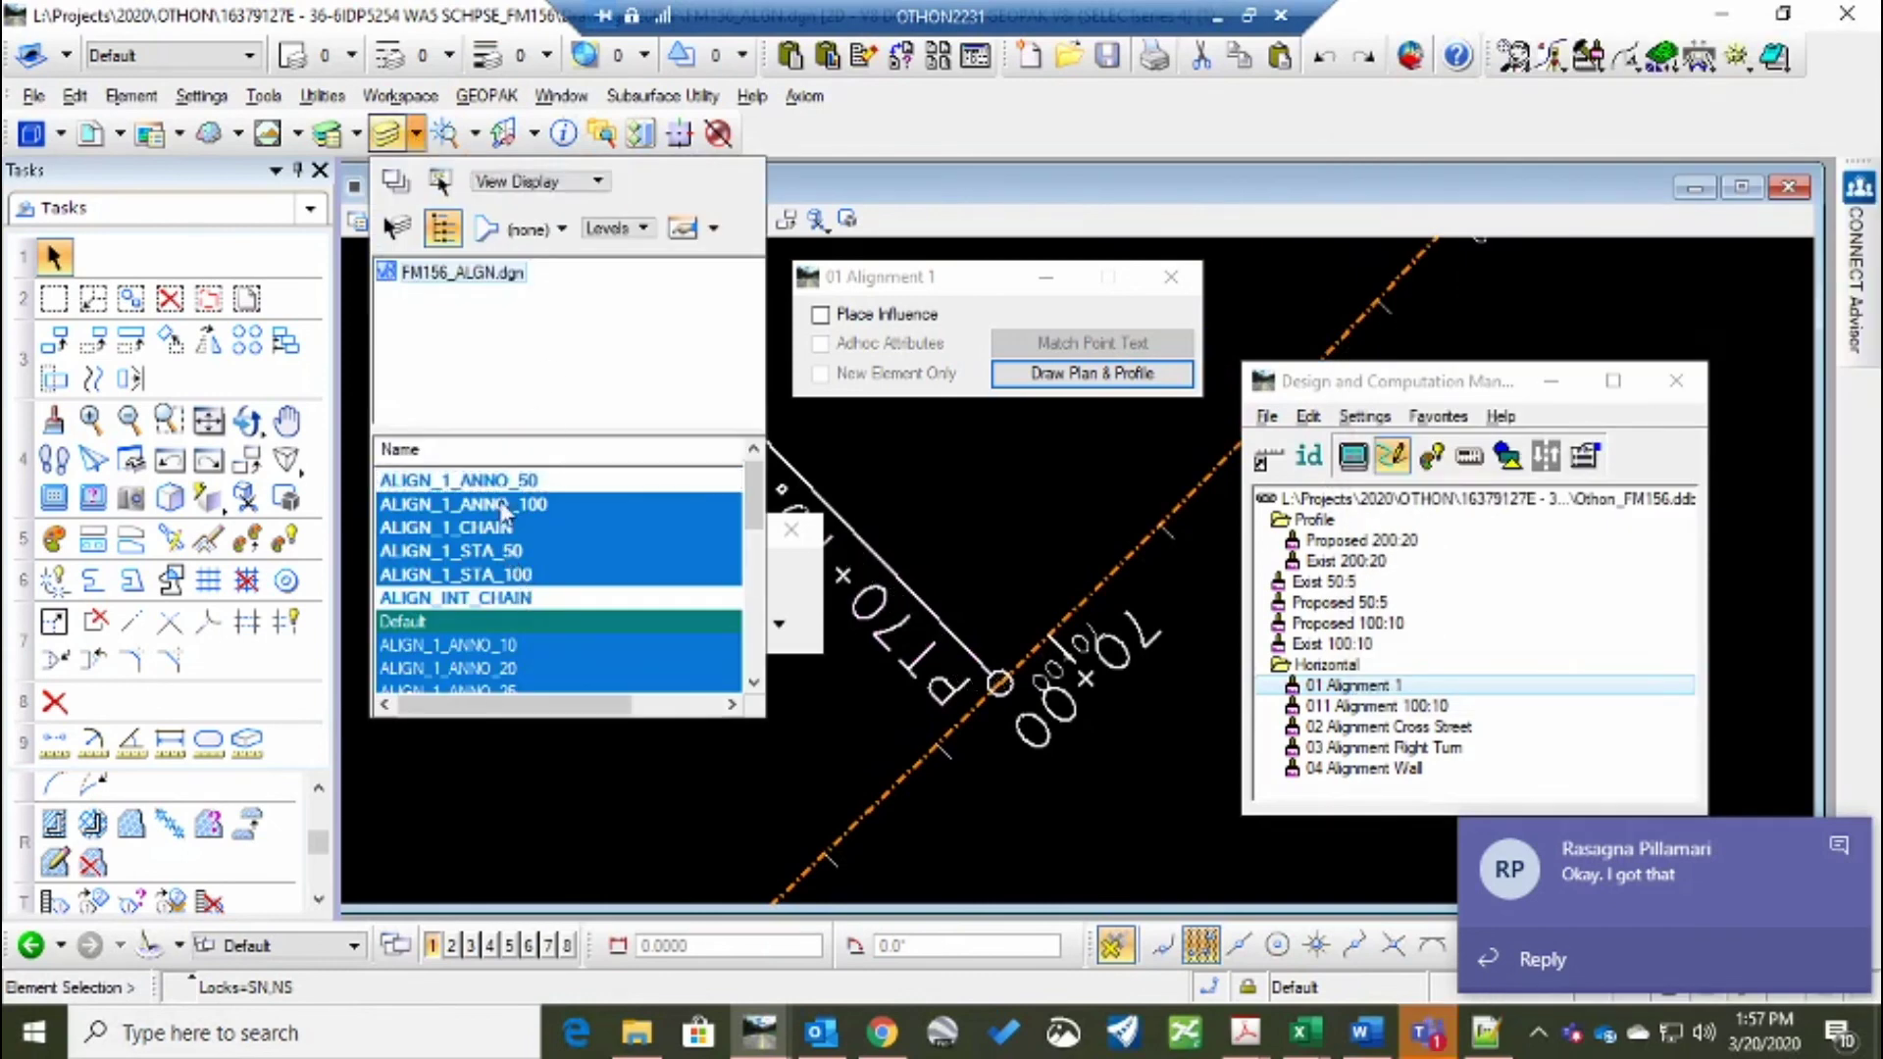
pyautogui.click(502, 551)
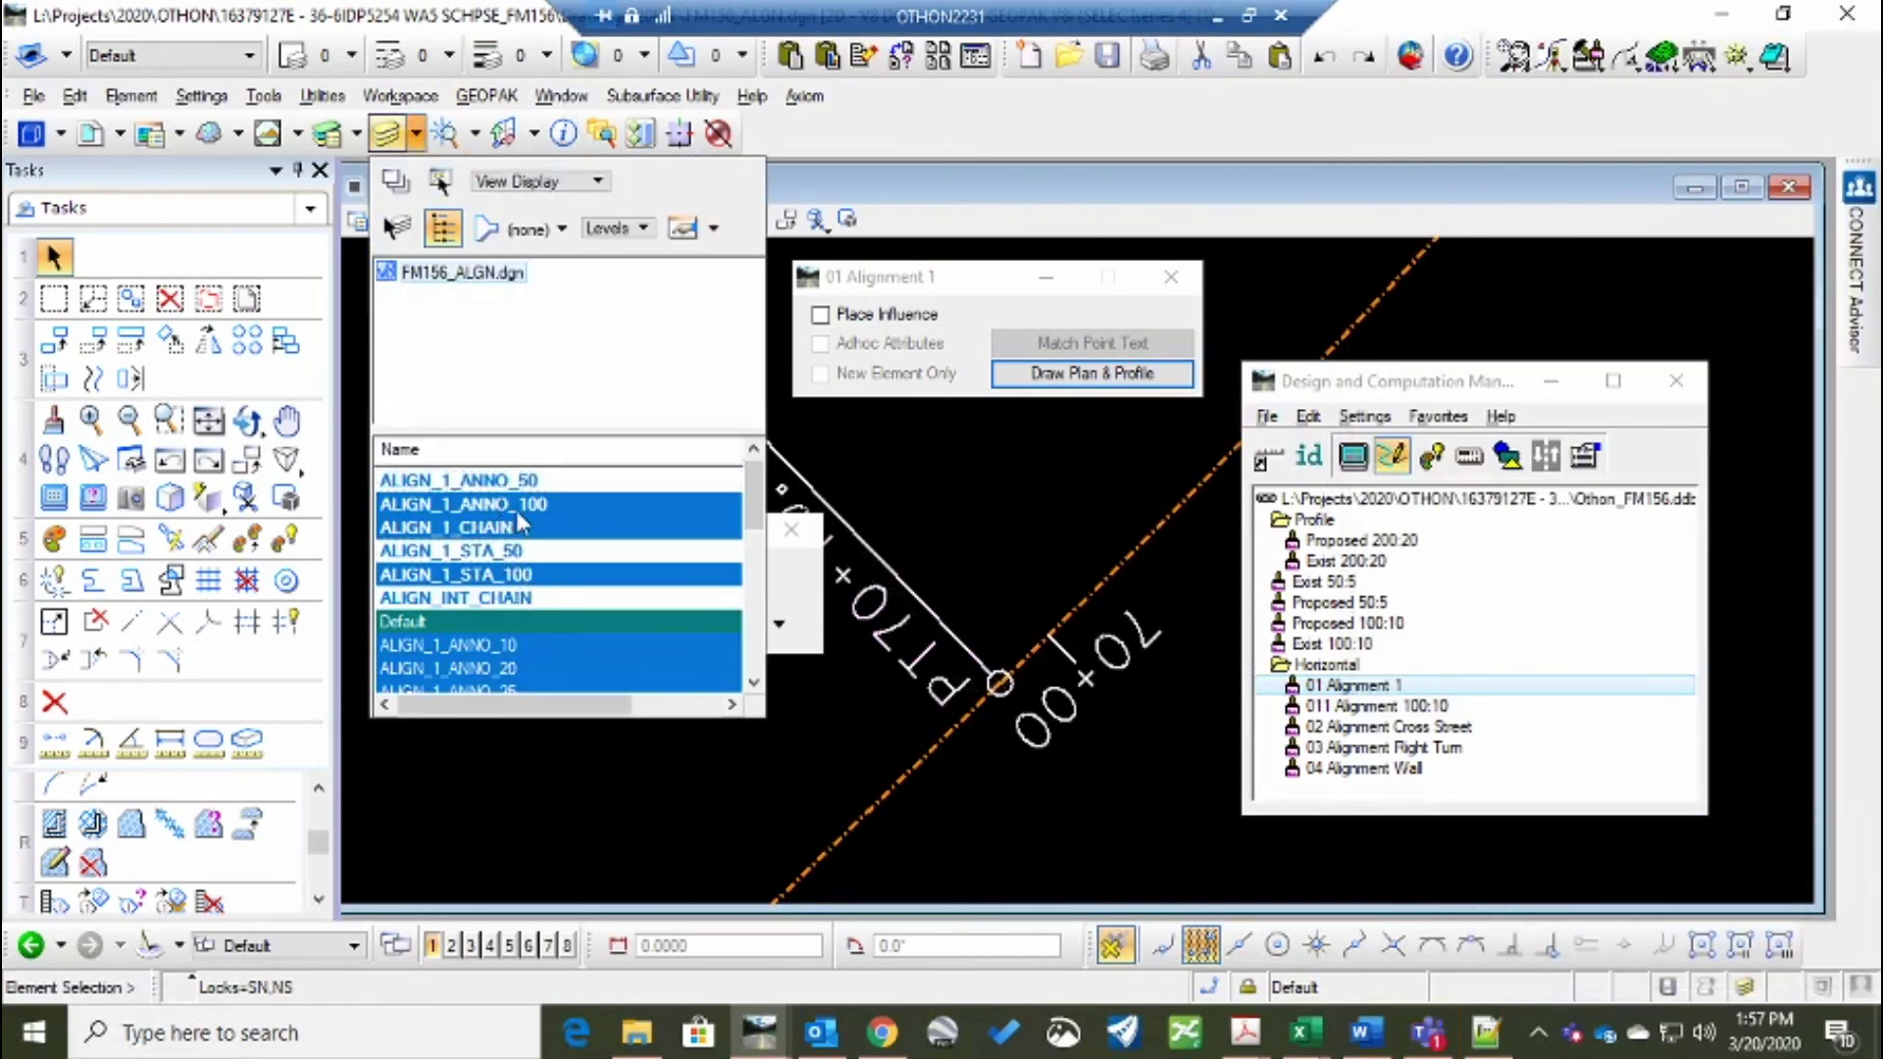
pyautogui.click(502, 553)
pyautogui.click(534, 482)
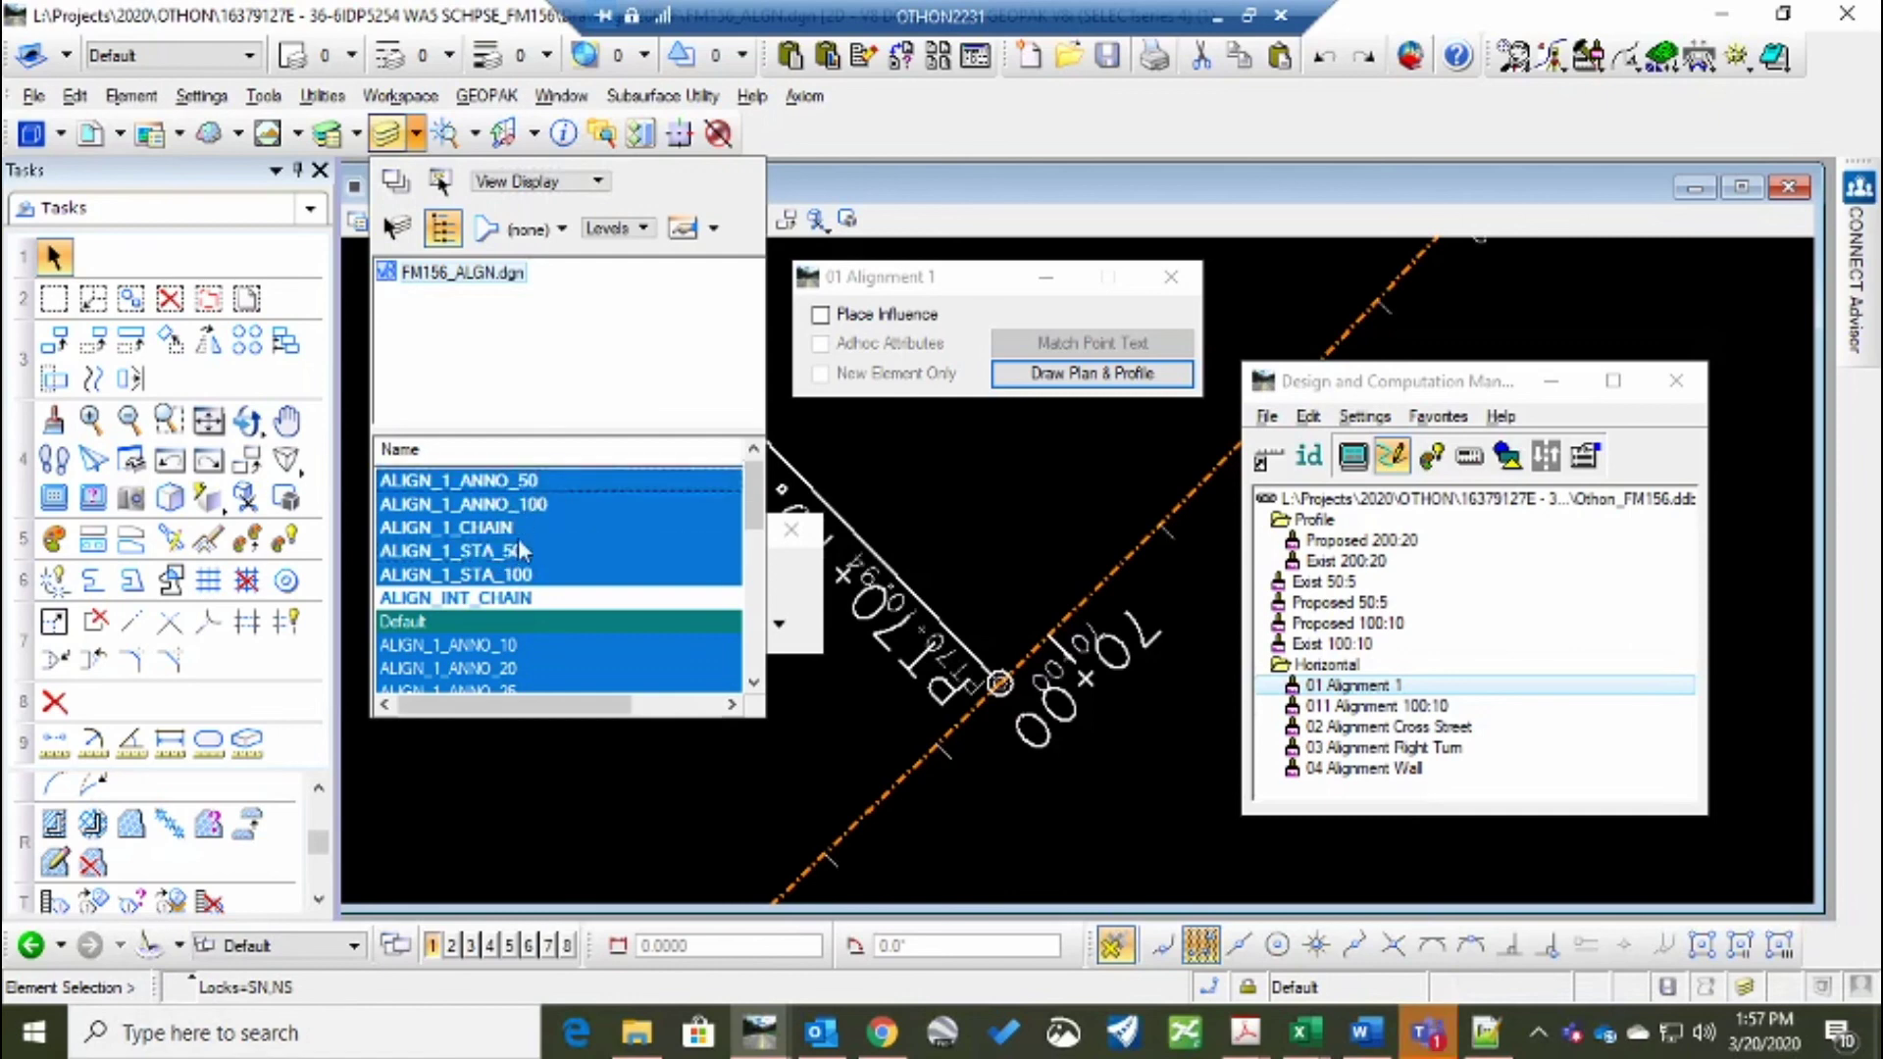
pyautogui.click(512, 577)
pyautogui.click(518, 504)
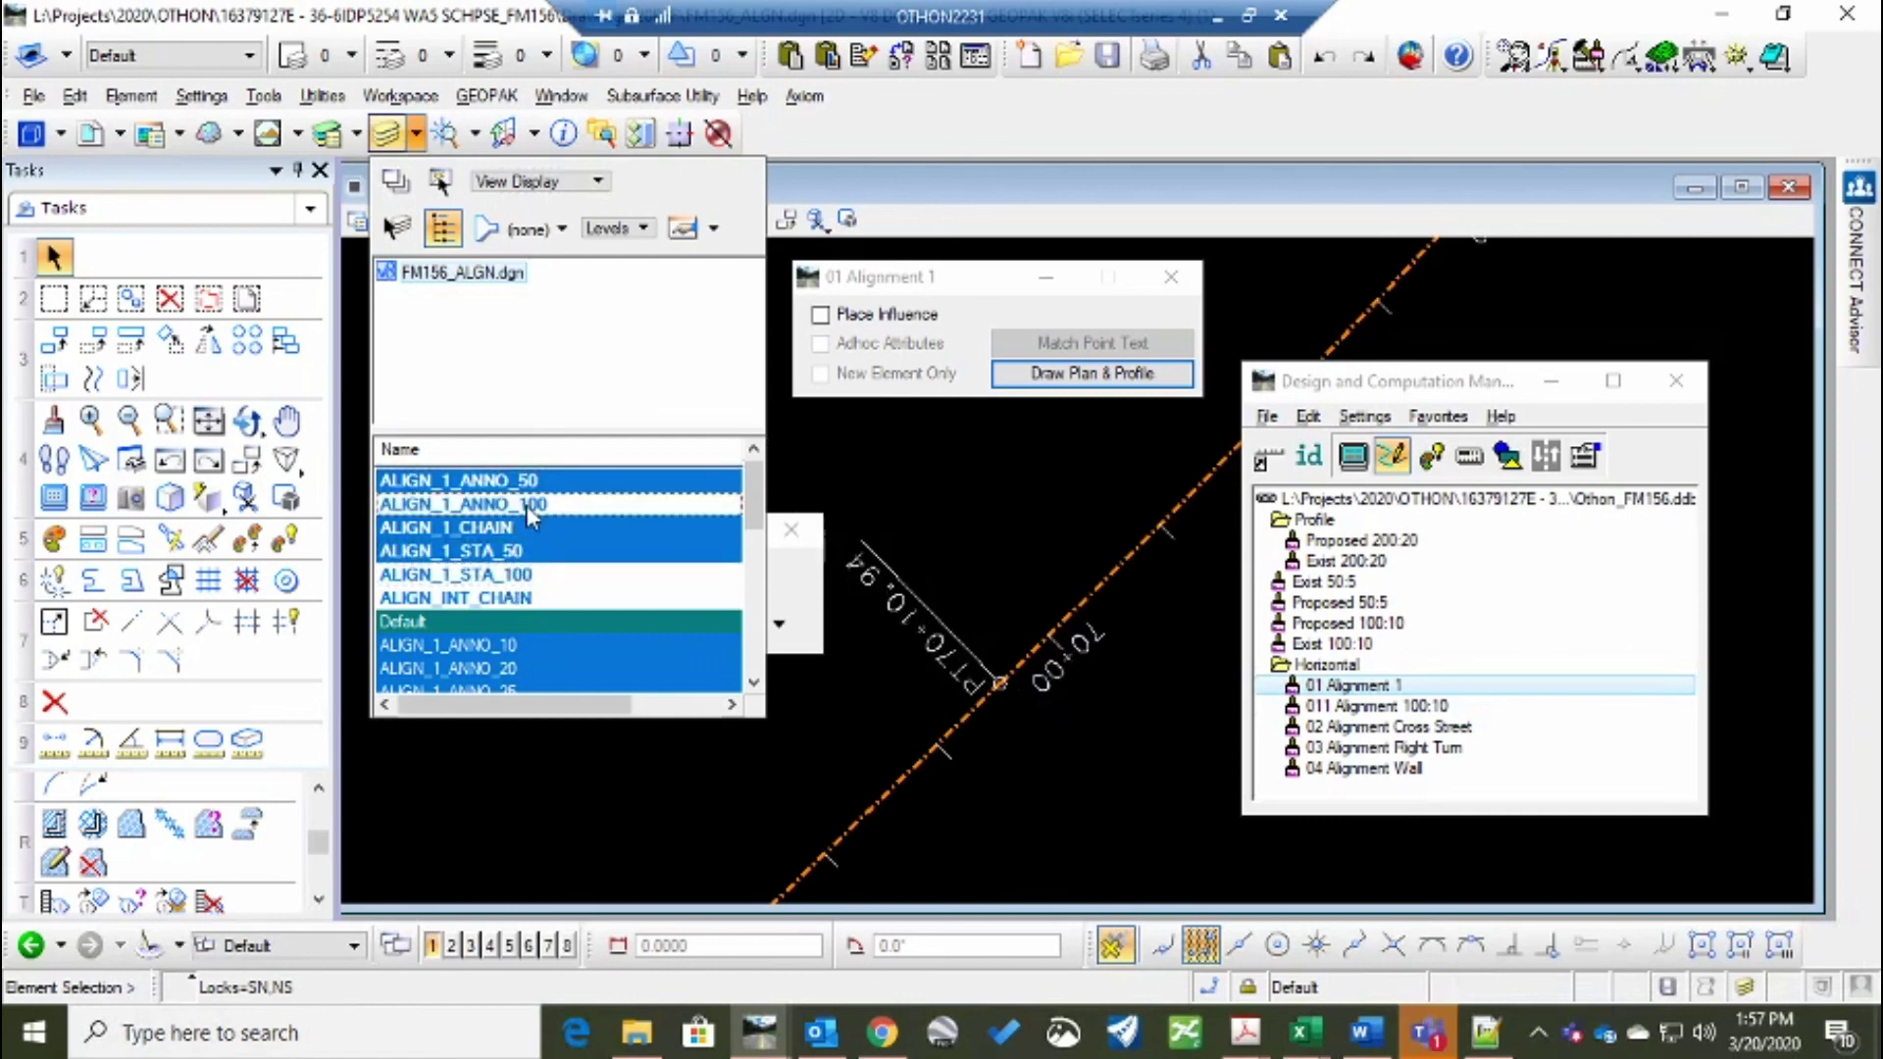
pyautogui.click(517, 504)
pyautogui.click(510, 579)
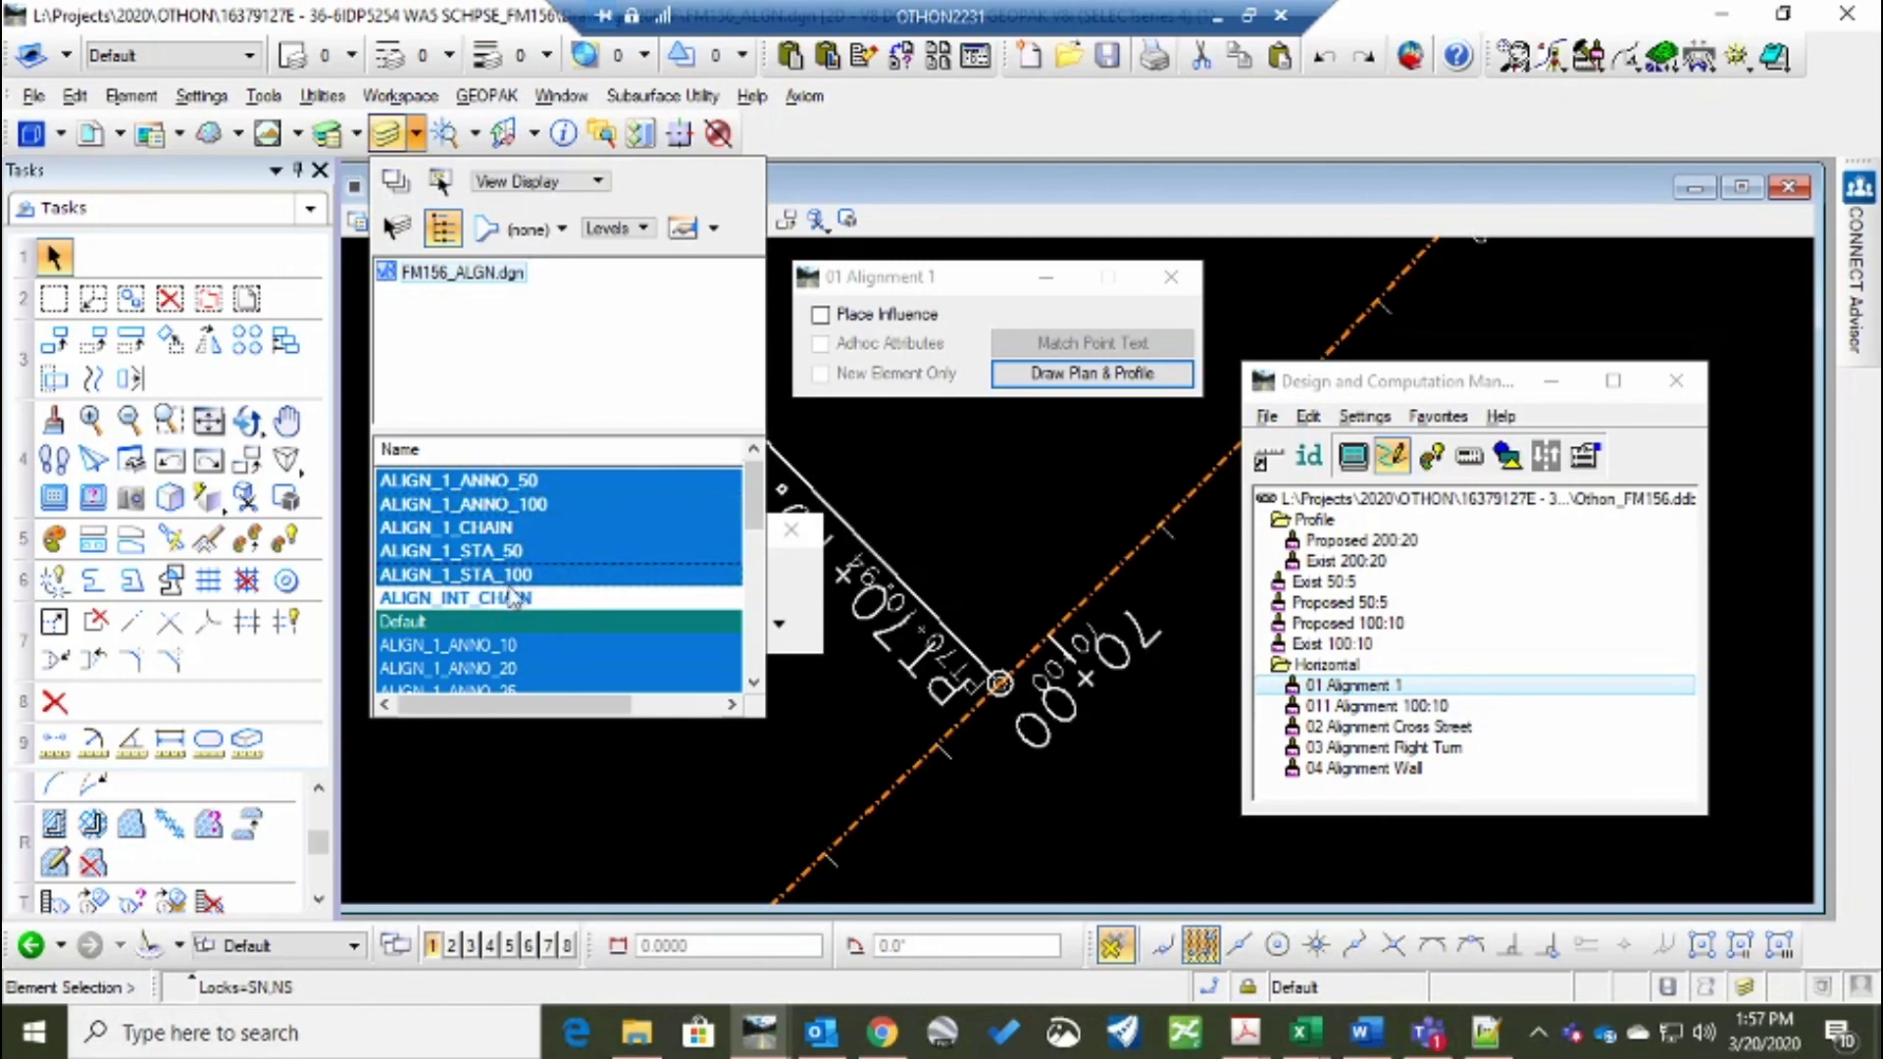
pyautogui.click(514, 598)
pyautogui.click(785, 169)
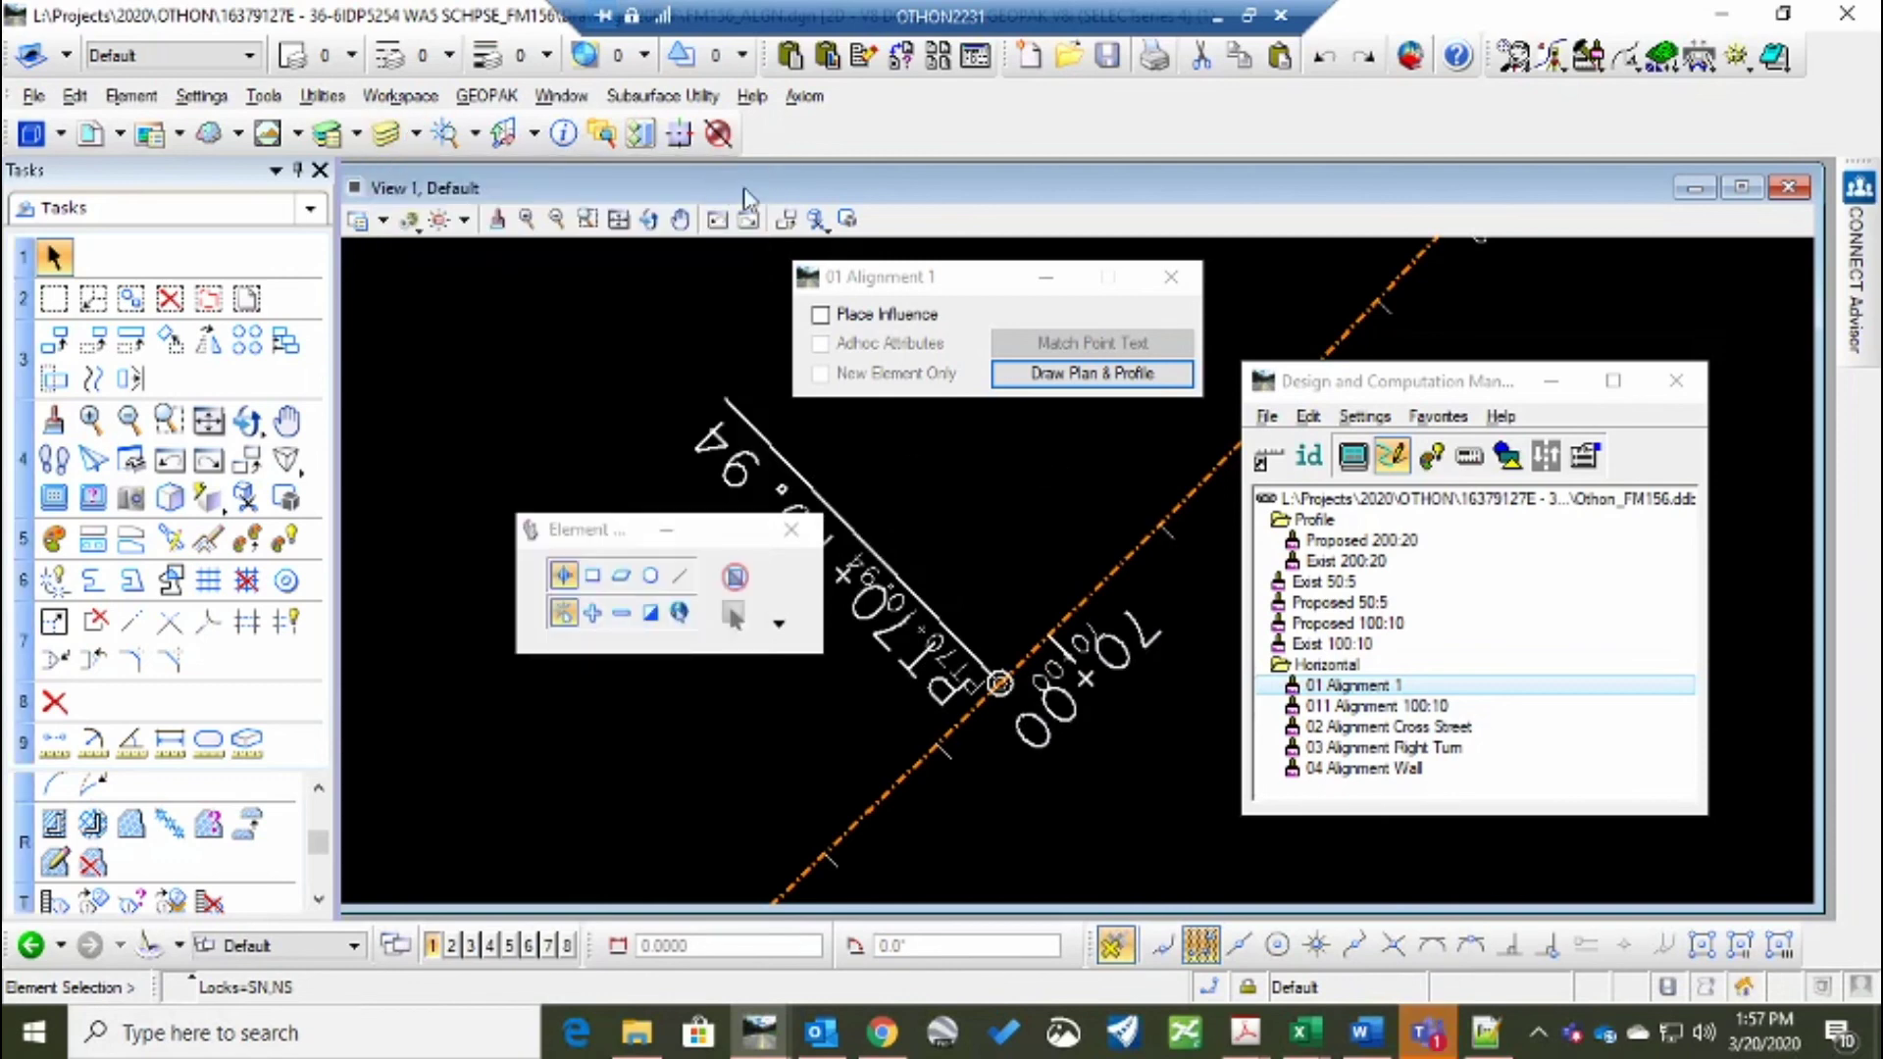
# Fit the whole alignment in the view and move the 01 Alignment 1 dialog to the upper right
pyautogui.click(616, 220)
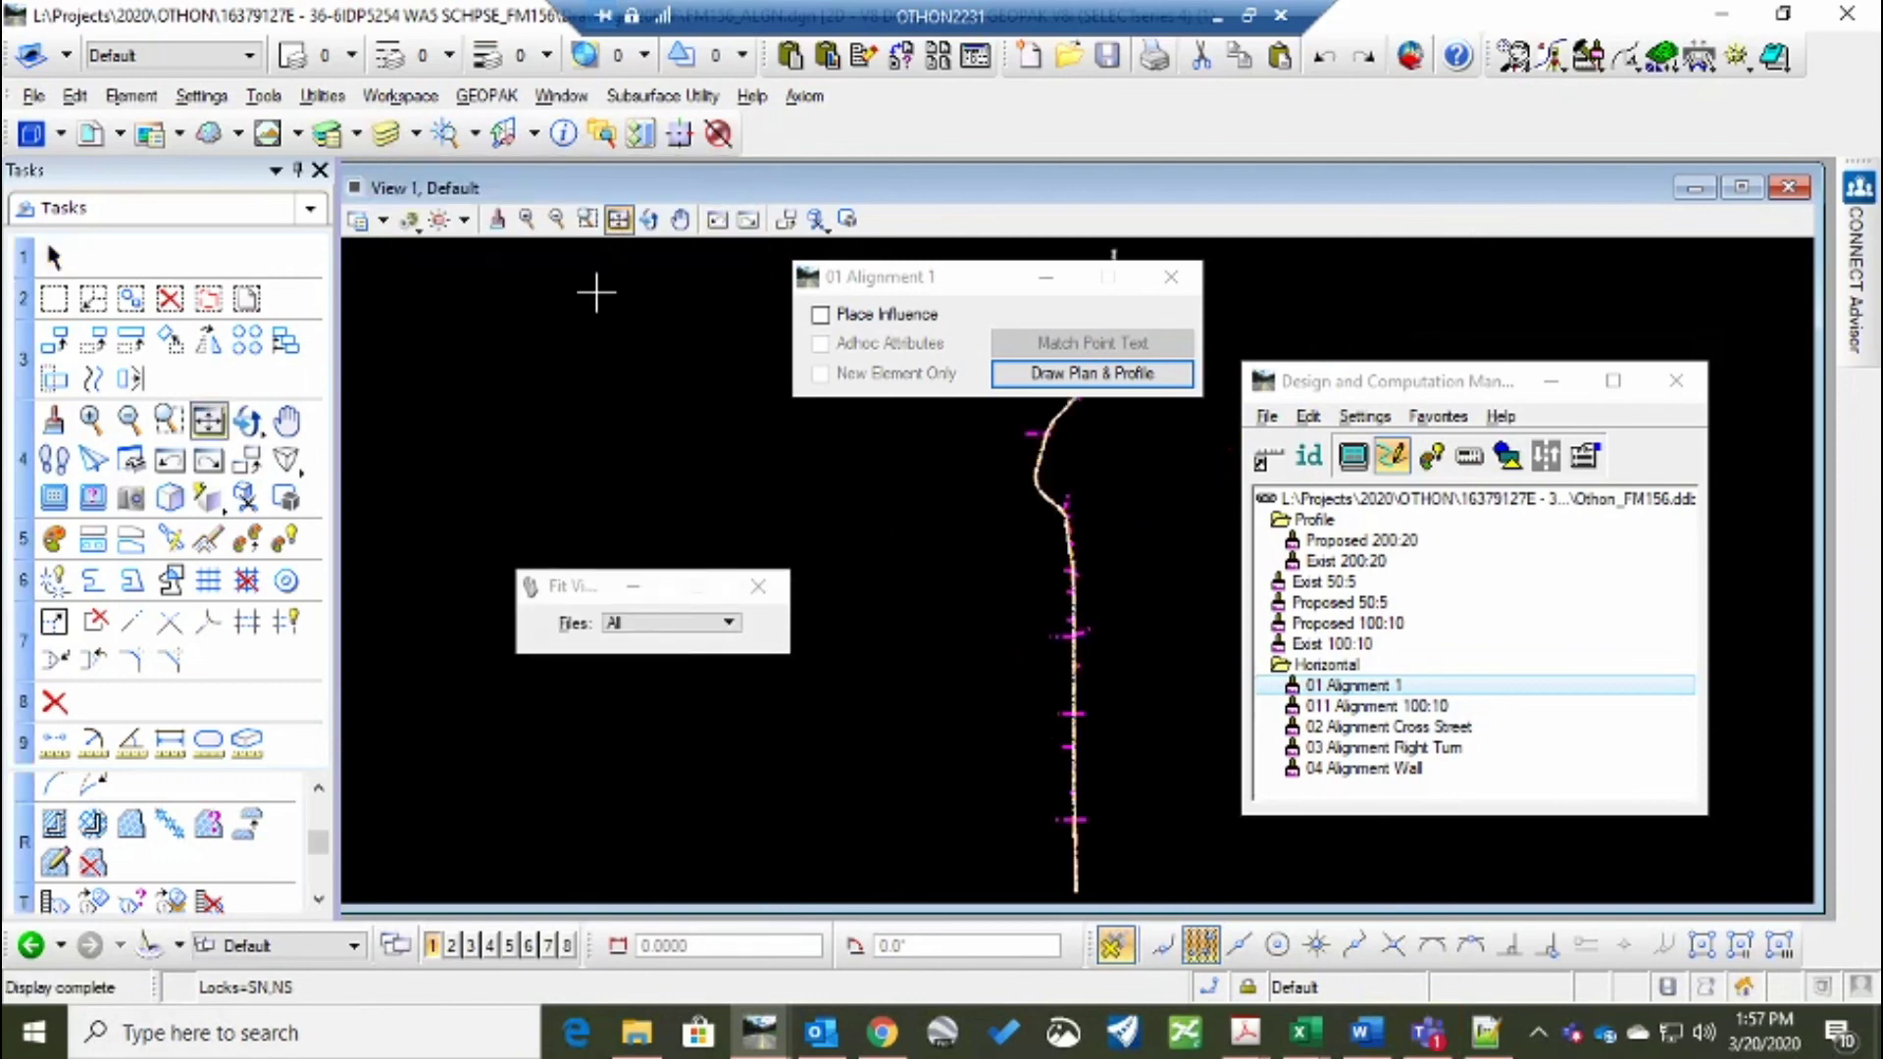
pyautogui.click(1030, 275)
pyautogui.moveTo(1030, 275); pyautogui.dragTo(1416, 238)
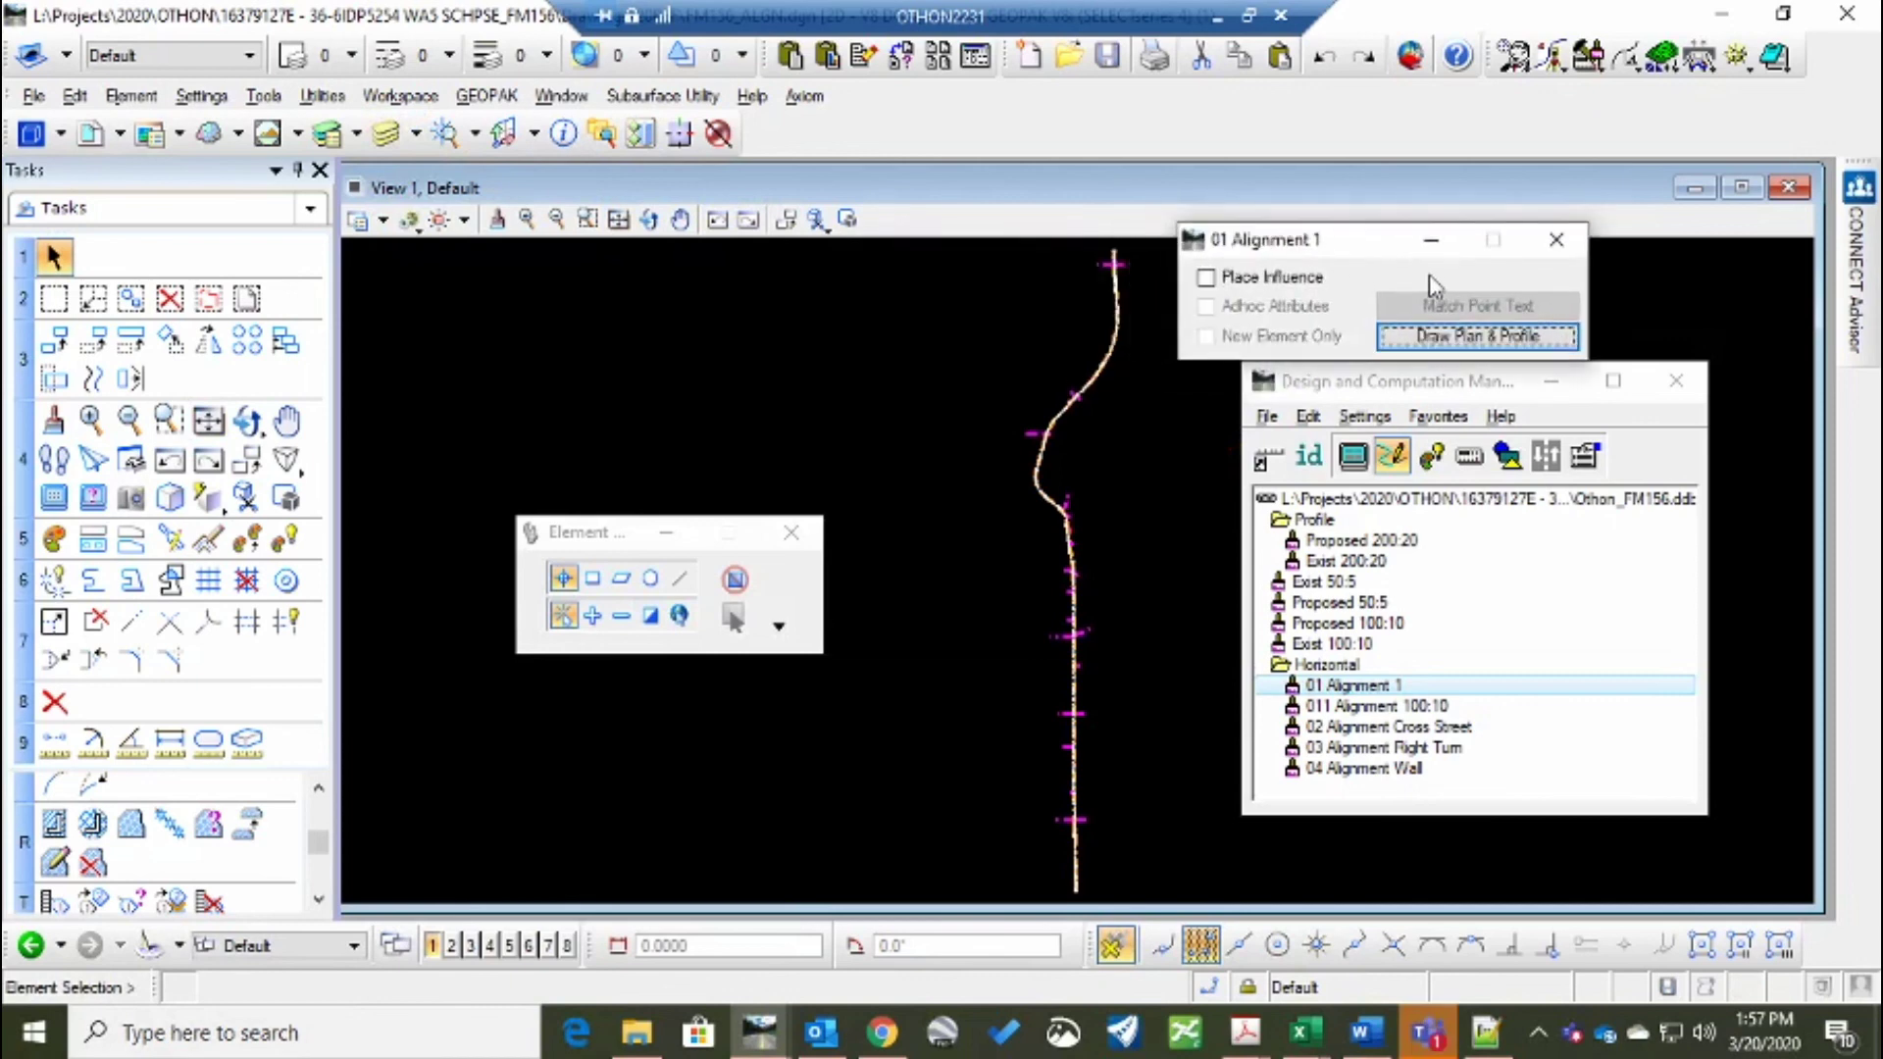